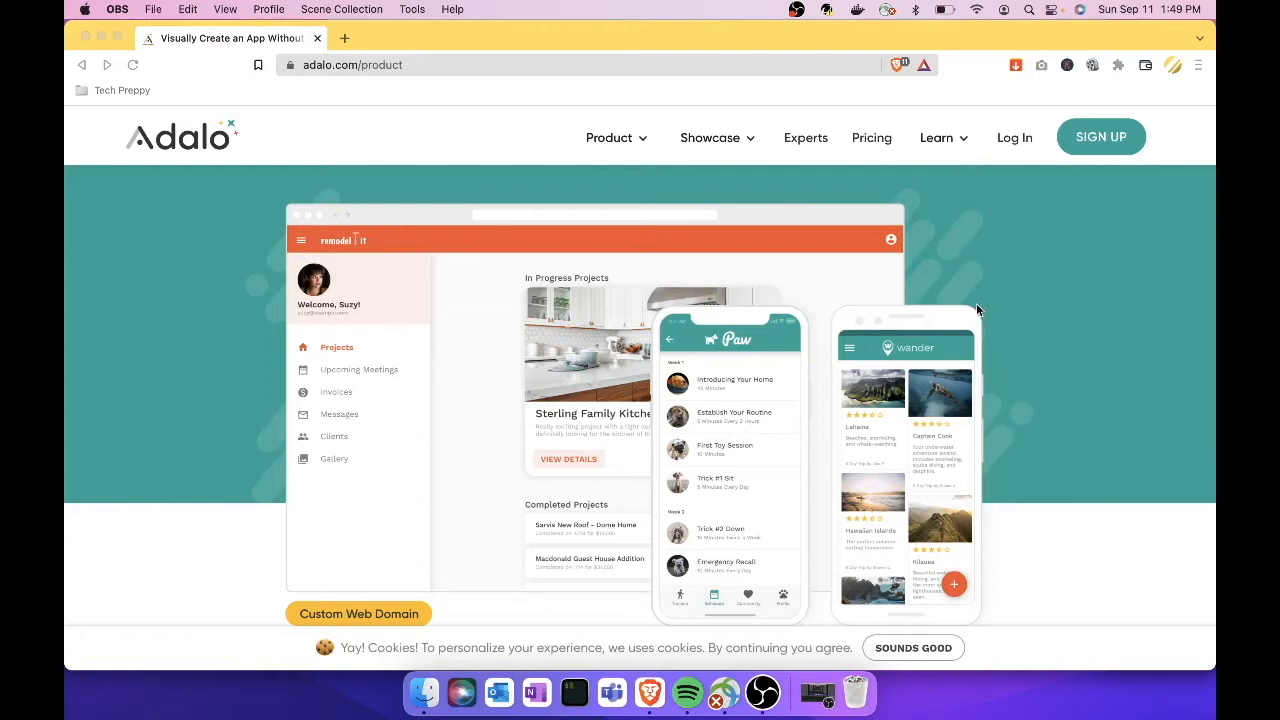
Step: Go to adalo.com and browse the product page to reveal the Showcase menu options
click(336, 64)
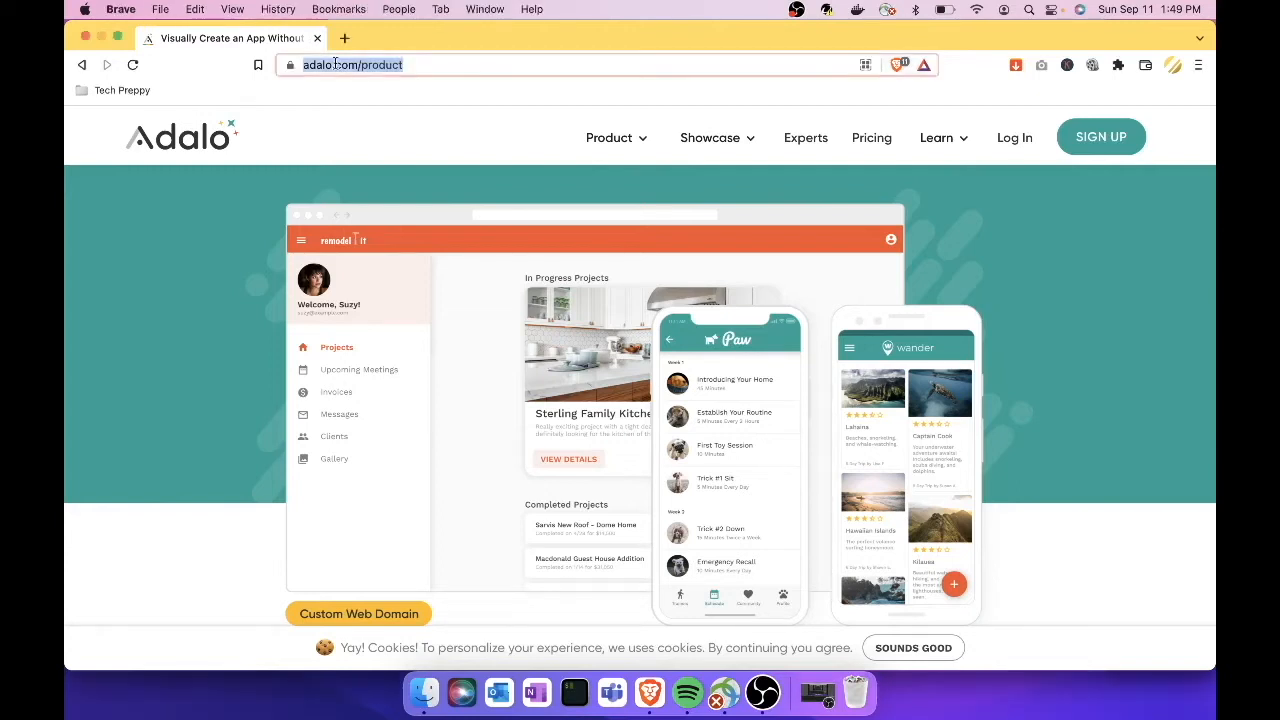
text(adalo.com)
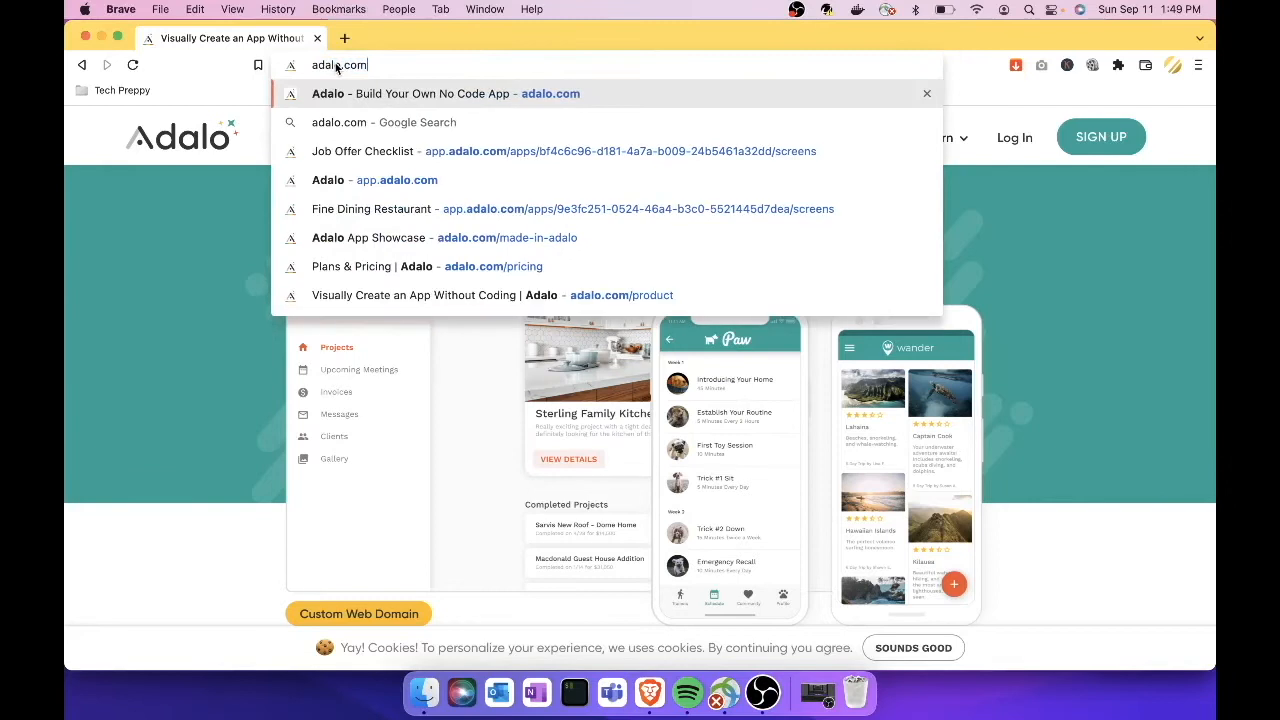
key(Return)
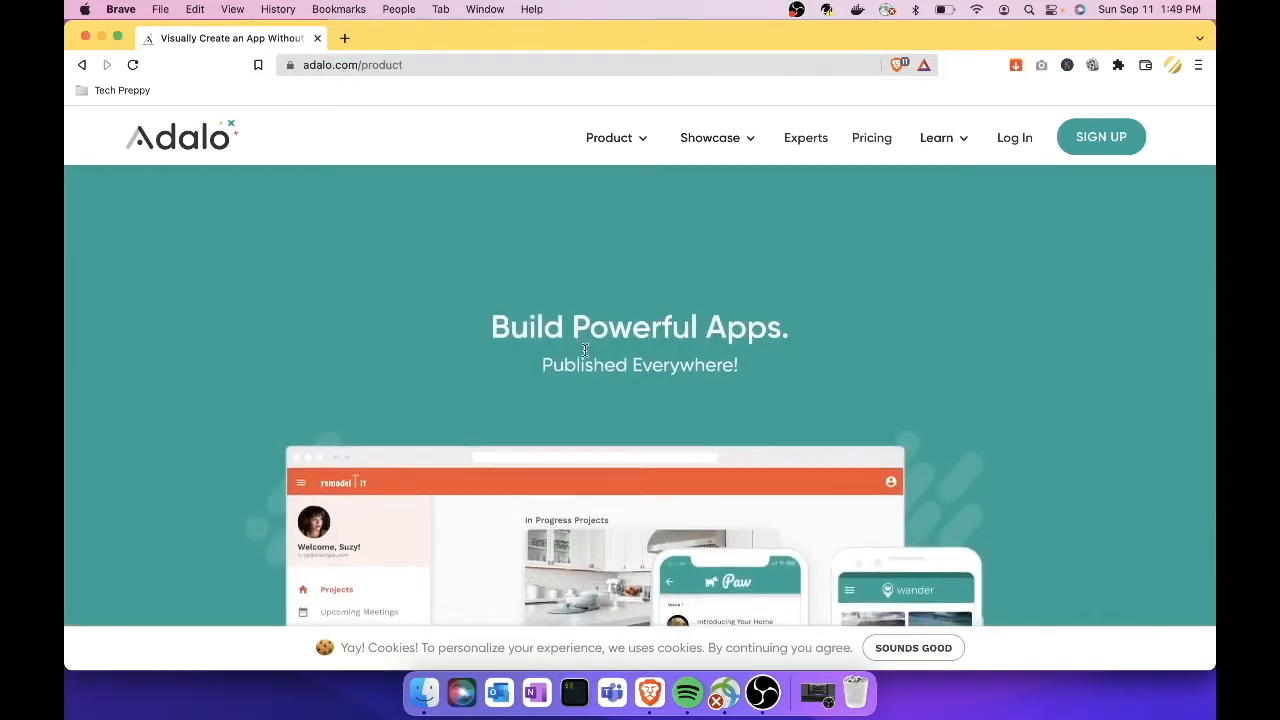
scroll(584, 349, down, 5)
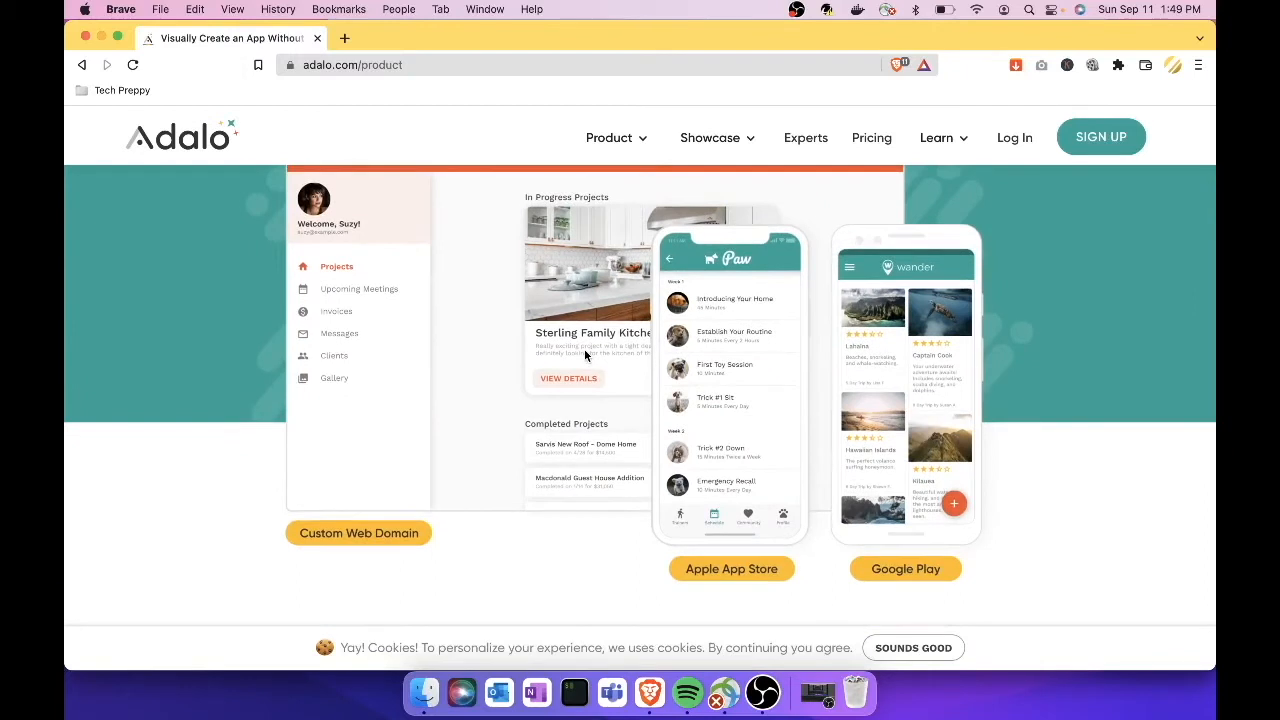
scroll(584, 352, up, 1)
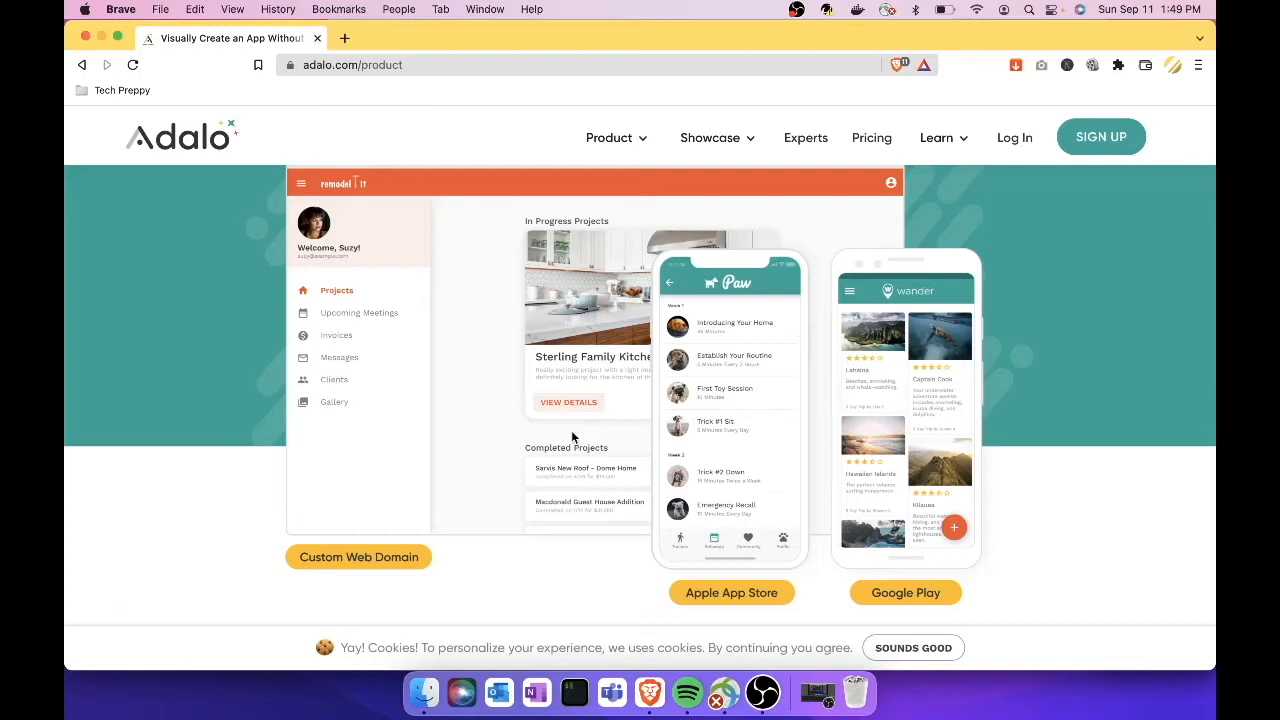
scroll(572, 436, down, 3)
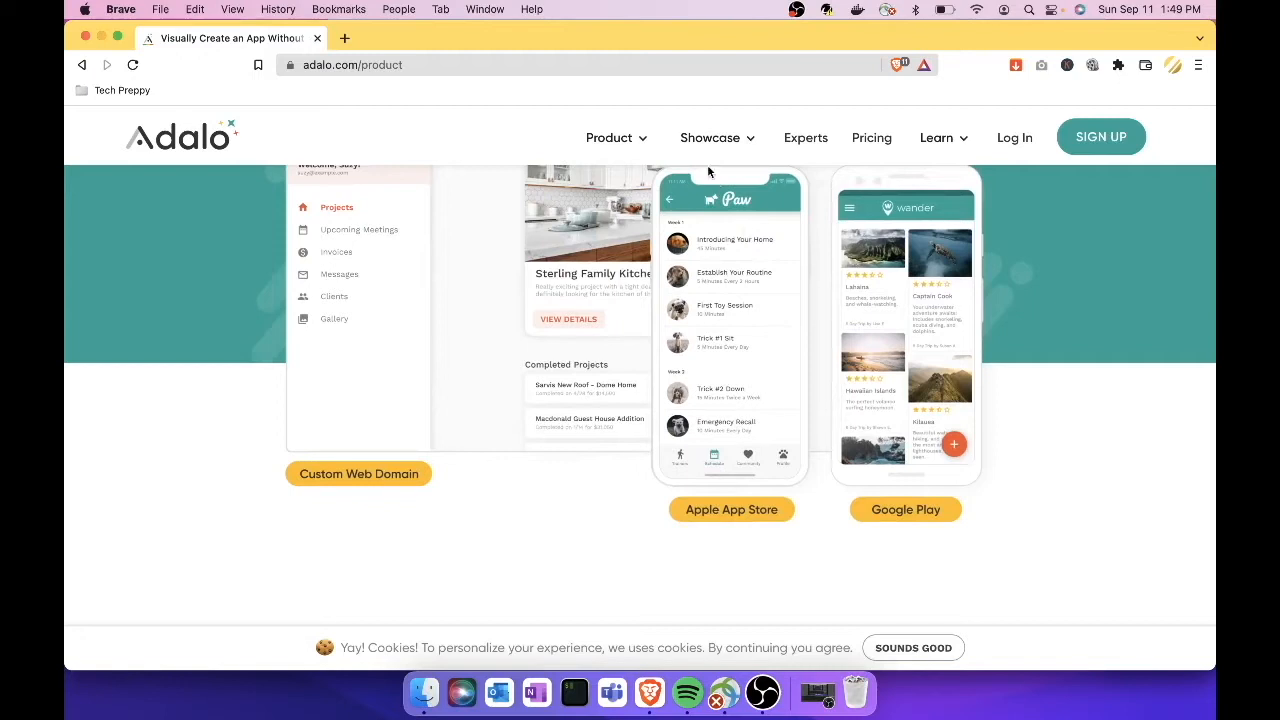
mouse_move(746, 150)
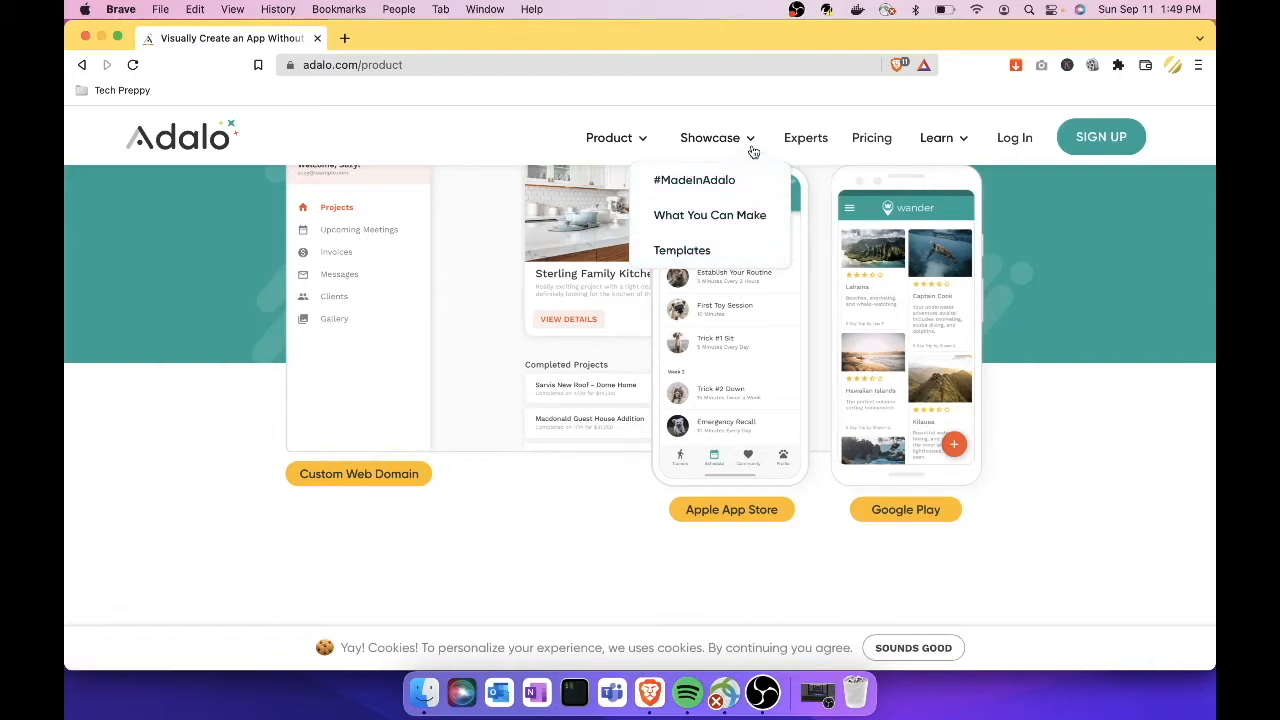
Step: Open the #MadeInAdalo showcase page and scroll through the featured published apps
click(724, 190)
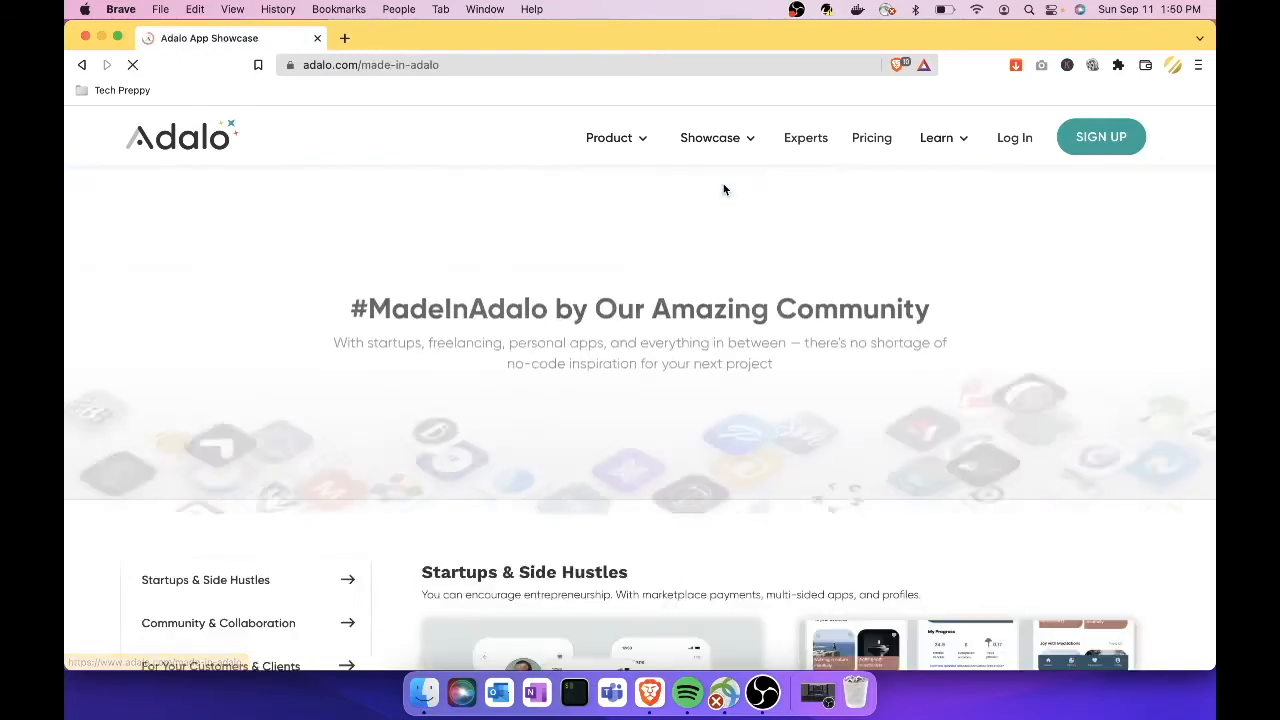
scroll(650, 300, down, 1)
scroll(623, 341, down, 5)
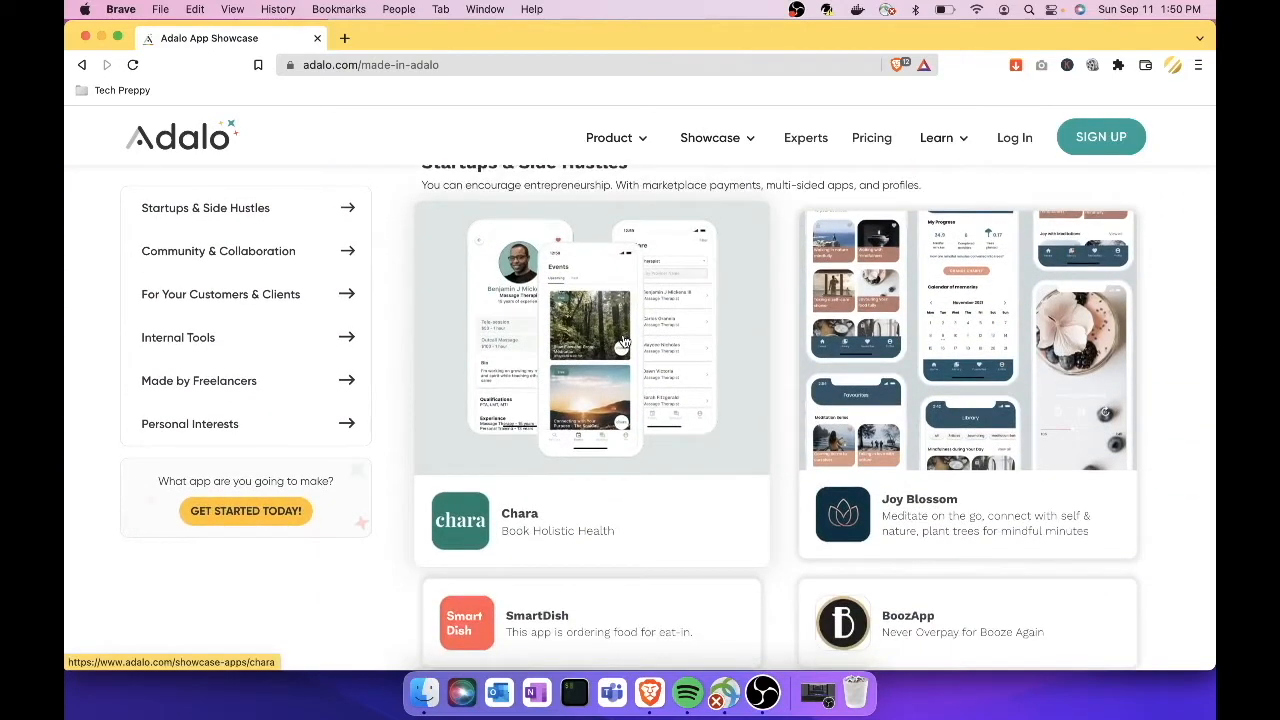
scroll(623, 341, up, 1)
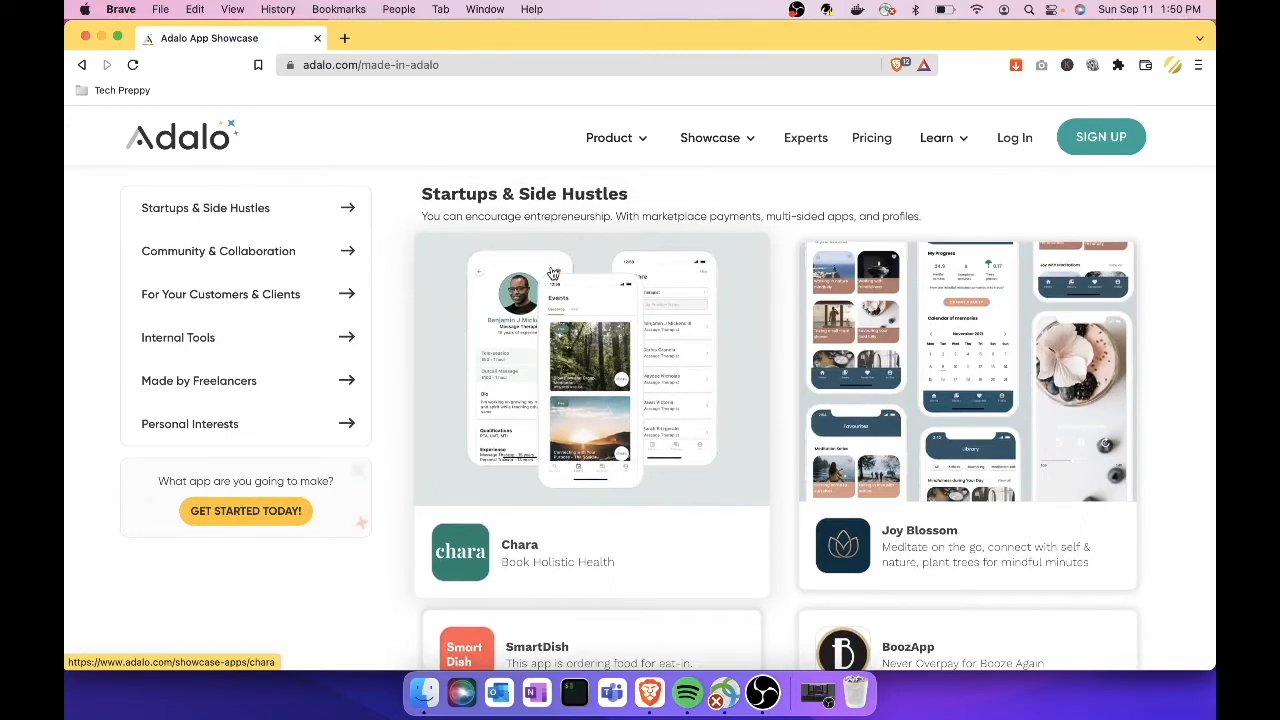
scroll(553, 274, down, 1)
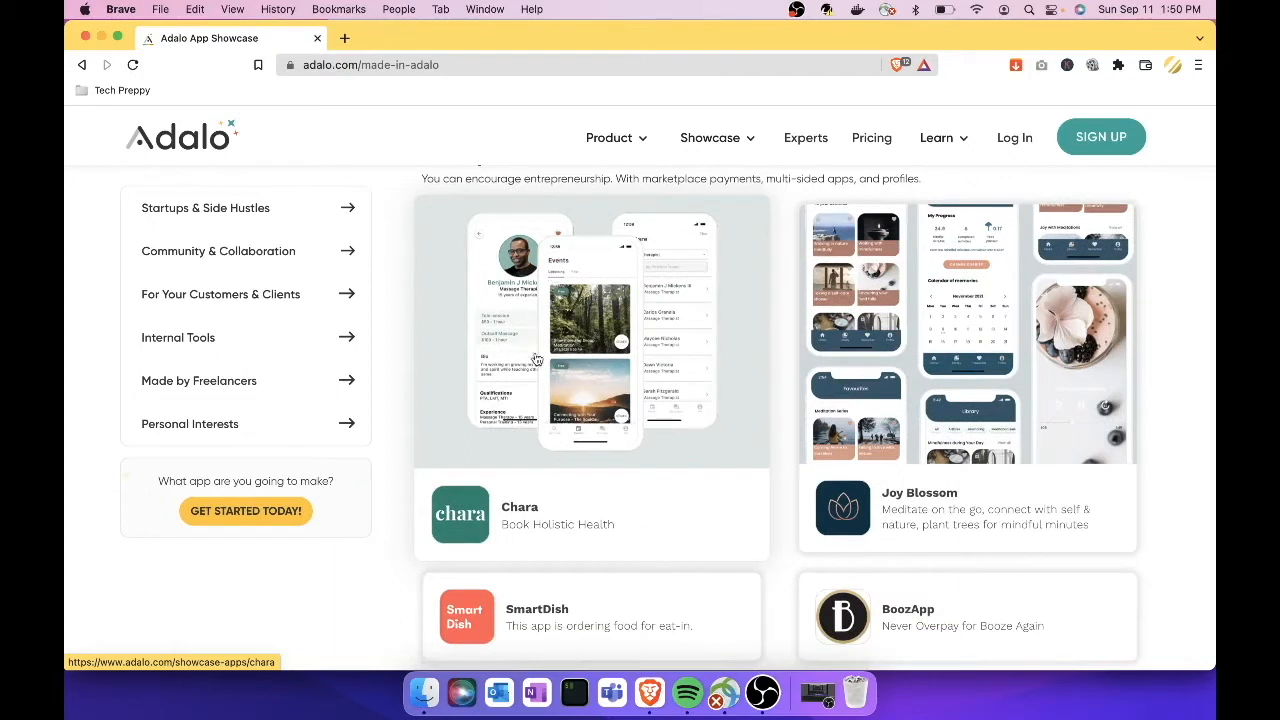
scroll(829, 367, down, 5)
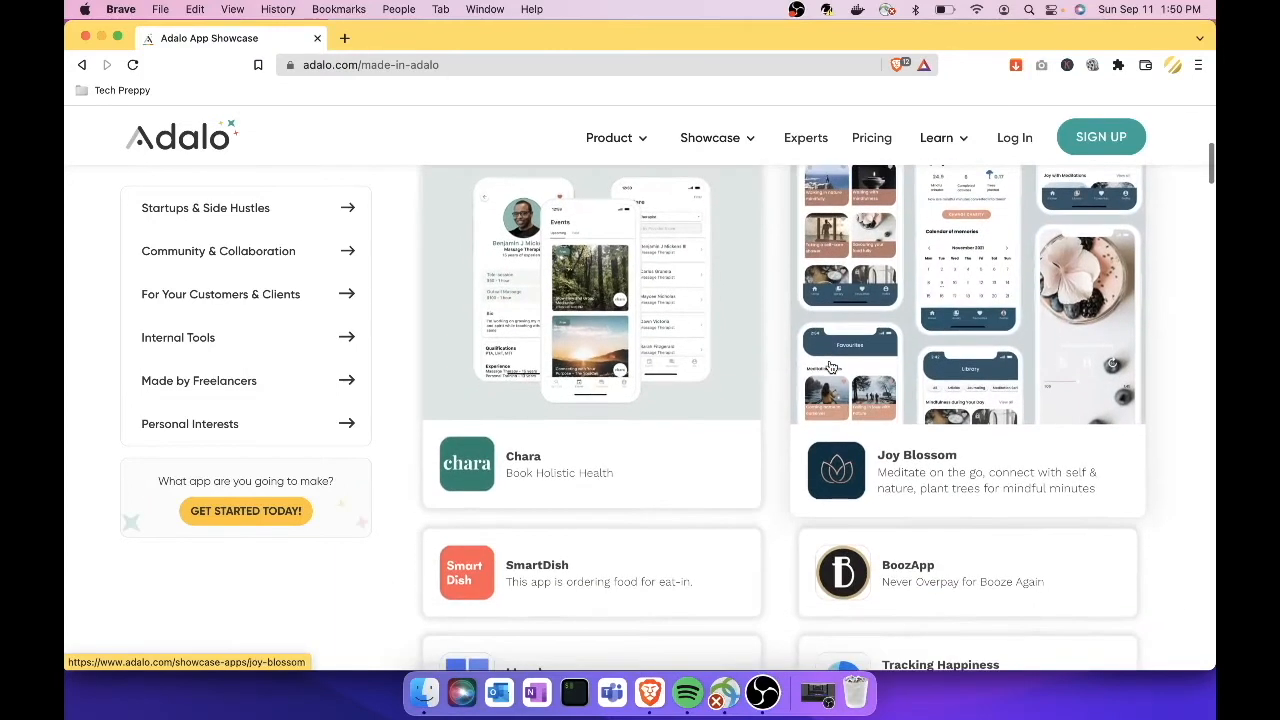
scroll(751, 494, down, 3)
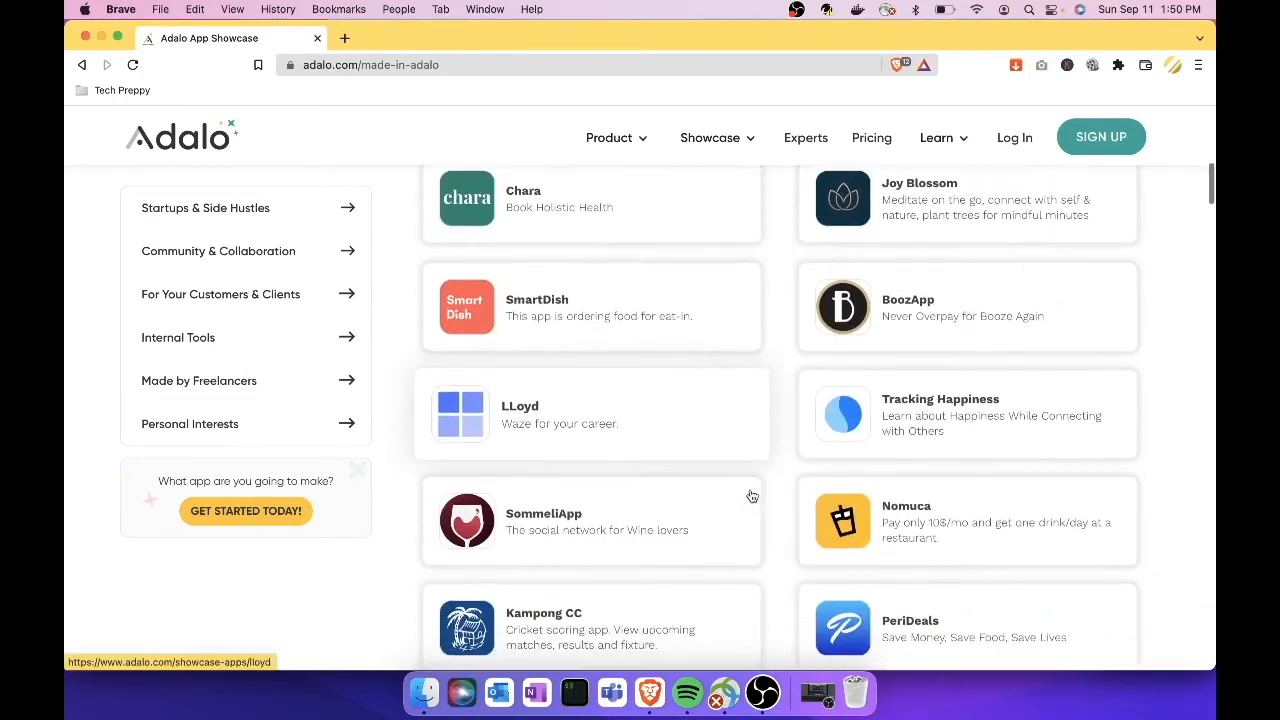
scroll(751, 496, down, 3)
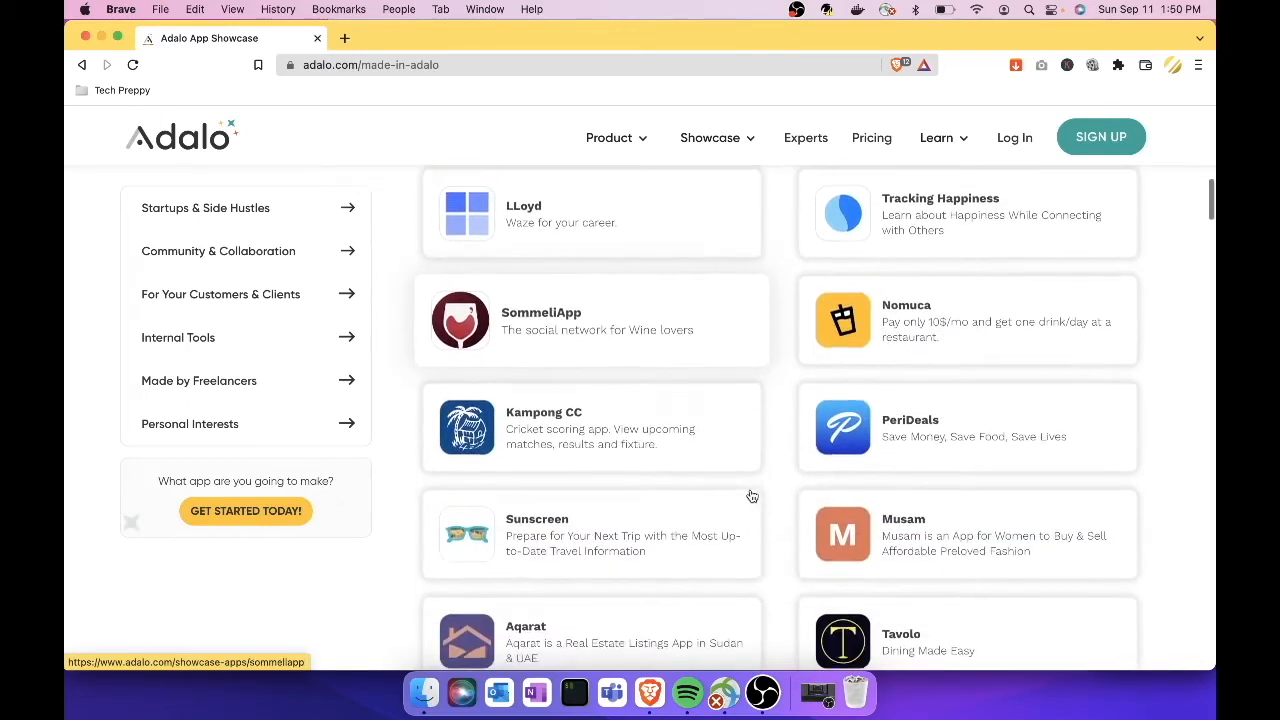
scroll(751, 496, down, 2)
scroll(751, 496, down, 10)
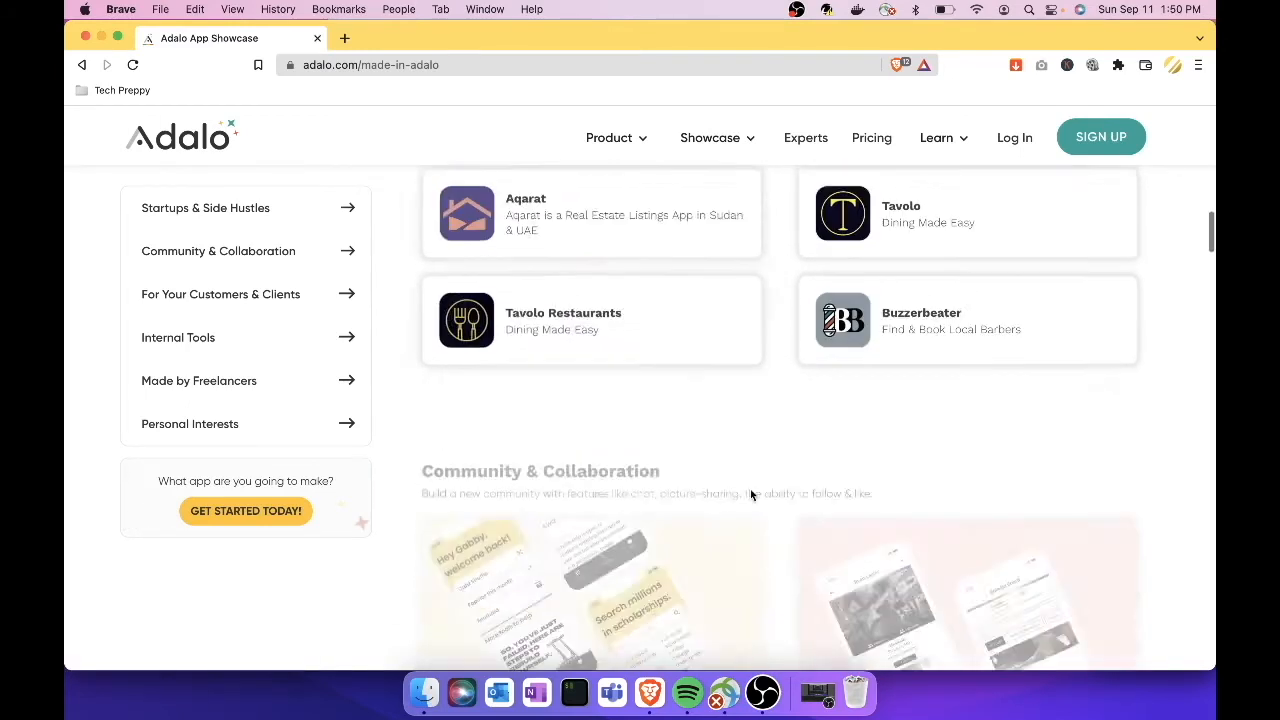
scroll(751, 496, down, 3)
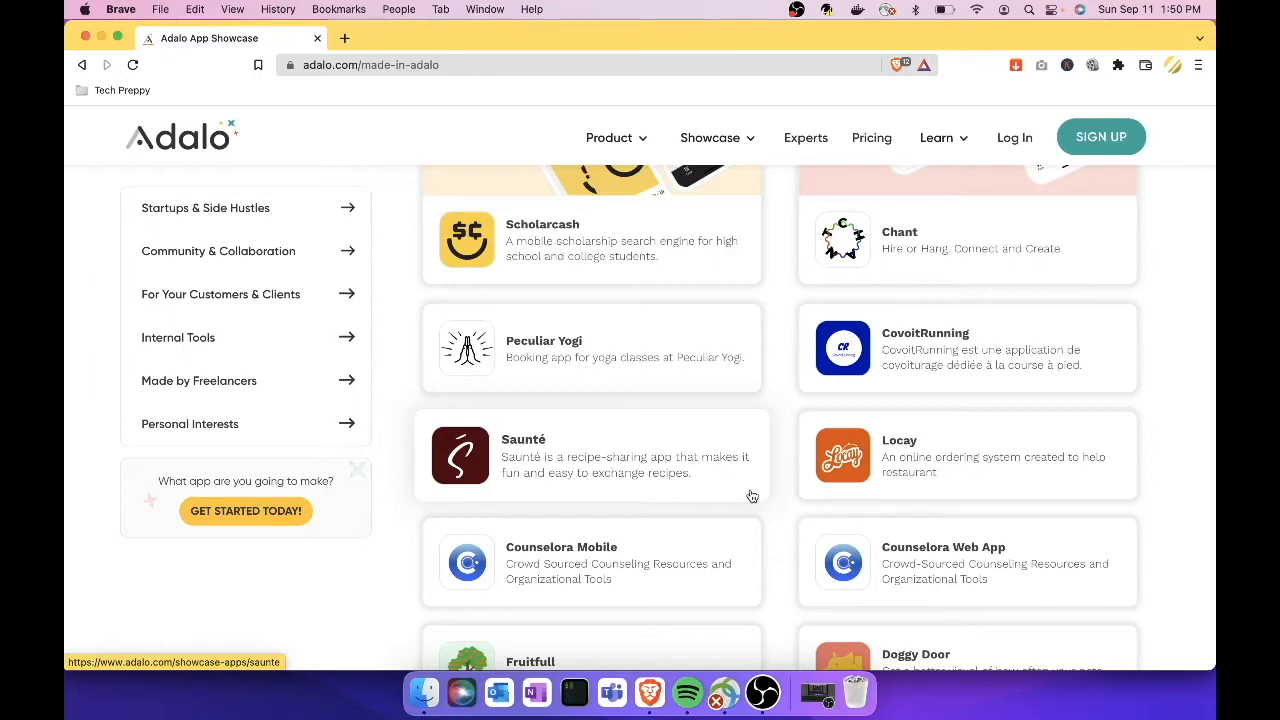
scroll(752, 496, down, 3)
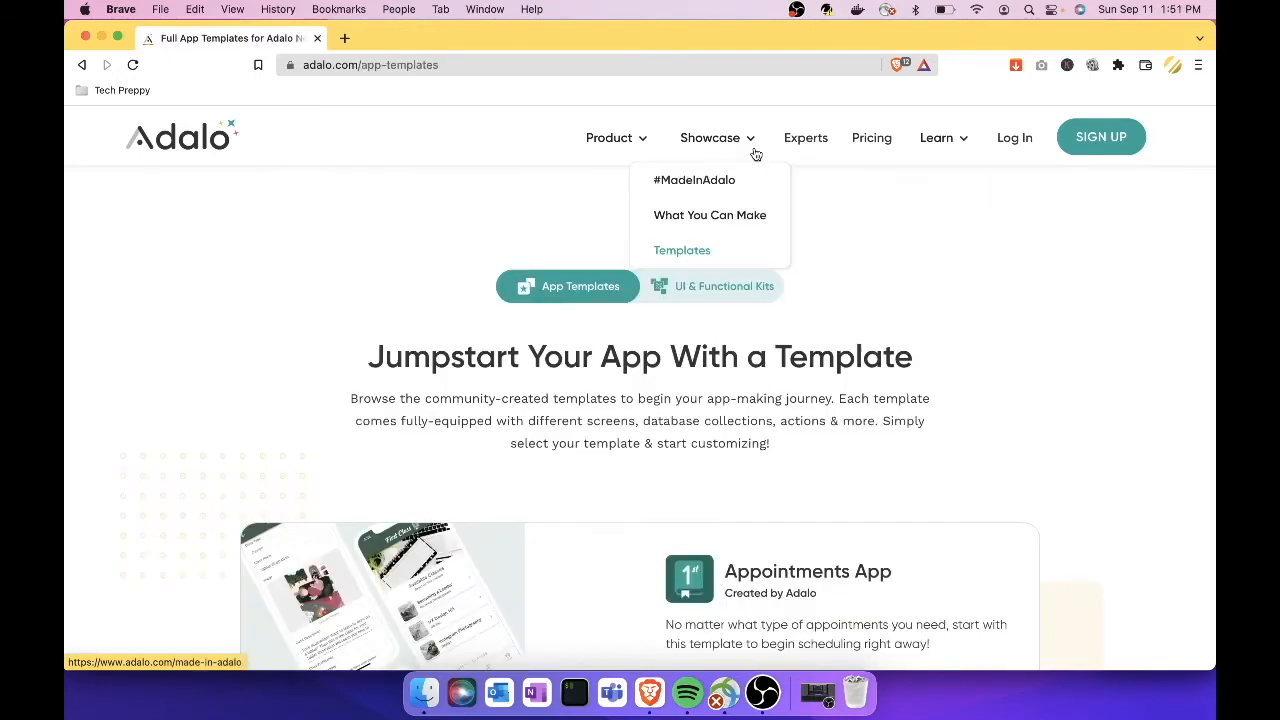
click(706, 247)
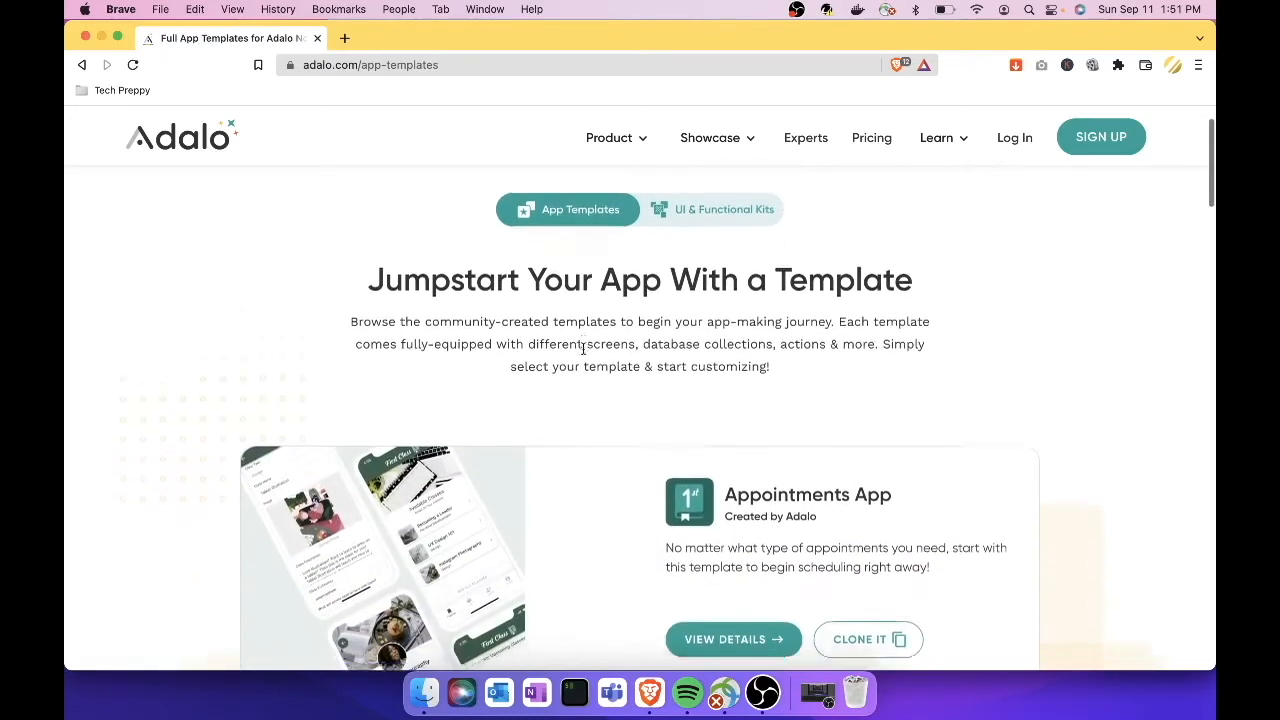
scroll(583, 350, down, 5)
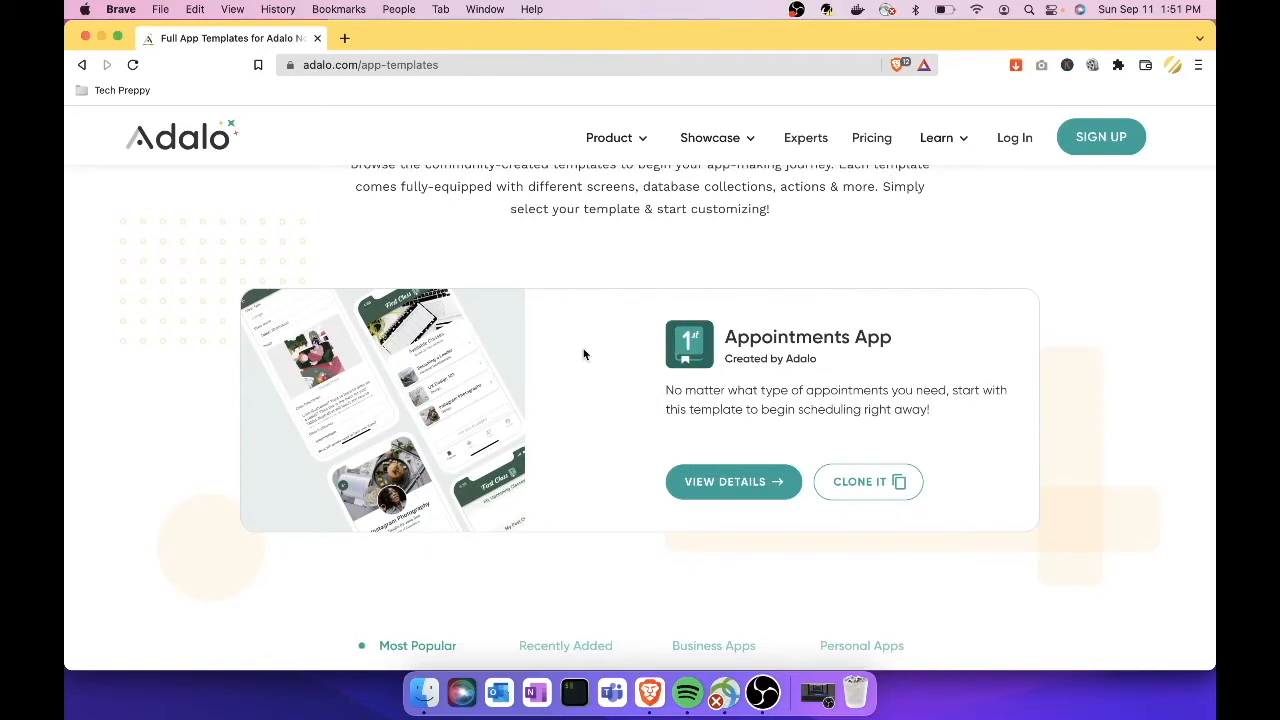
scroll(584, 354, down, 3)
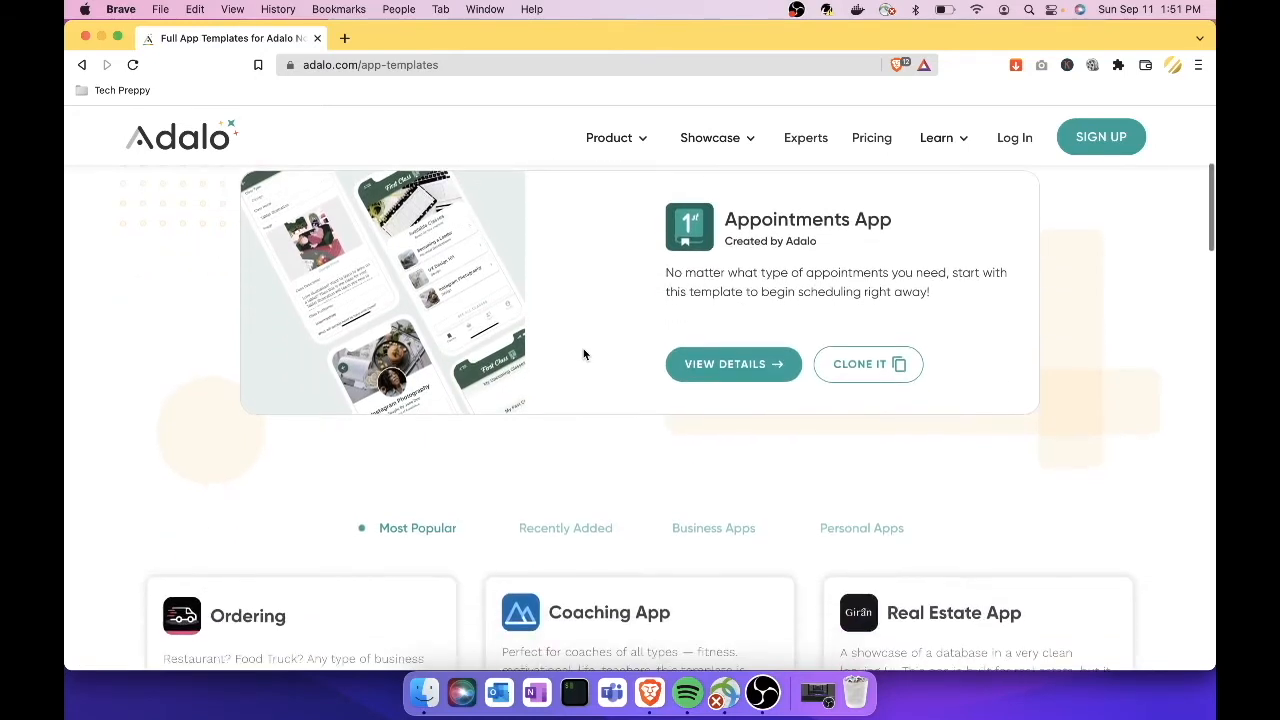
scroll(584, 354, down, 6)
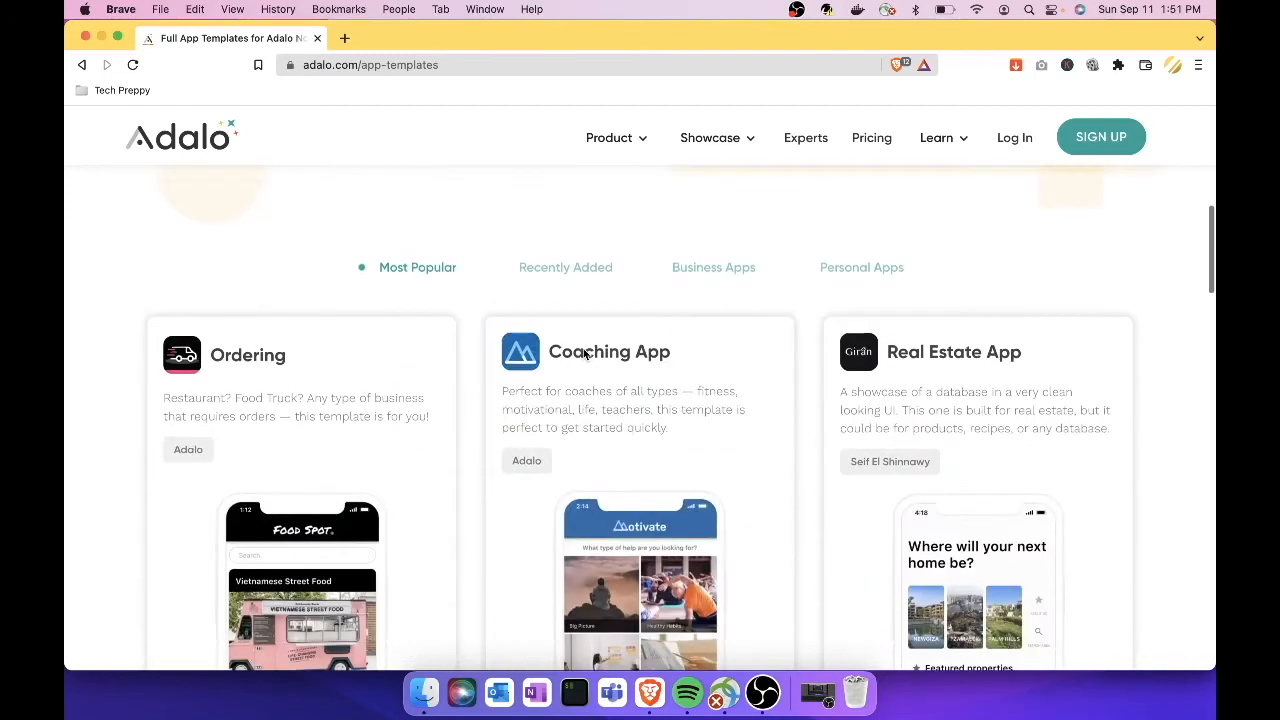
scroll(410, 465, down, 2)
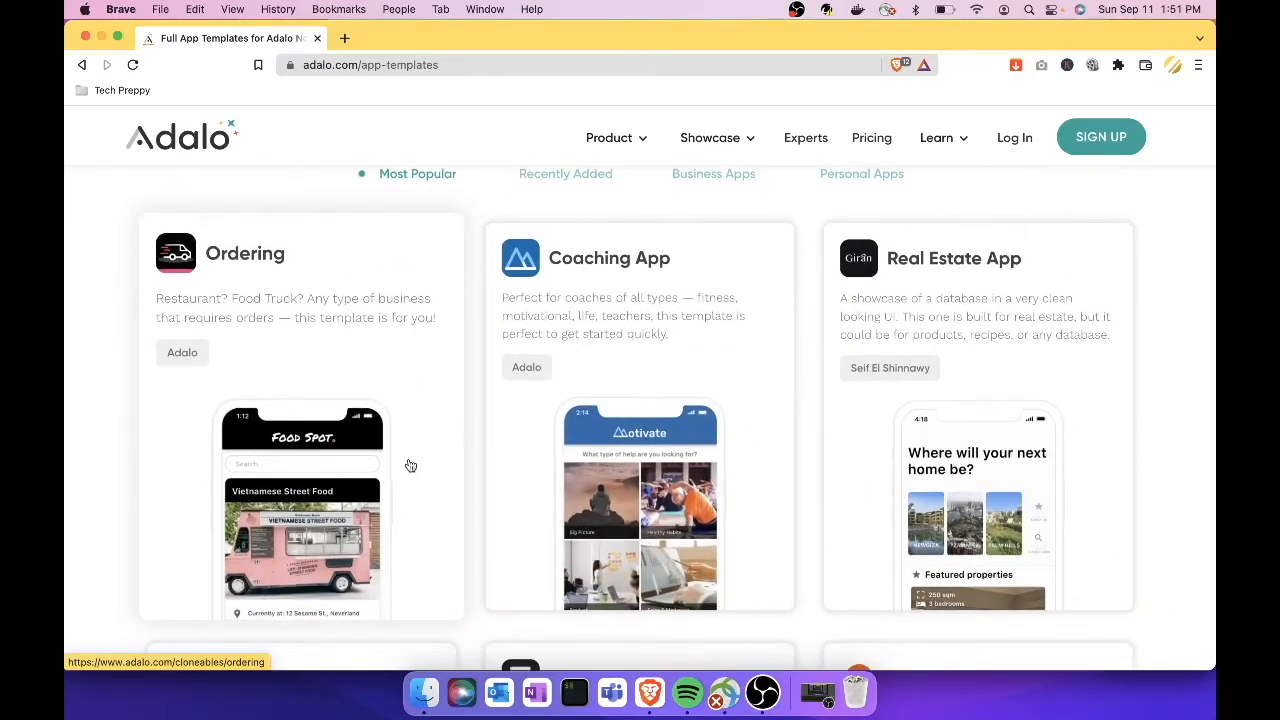
scroll(410, 465, down, 1)
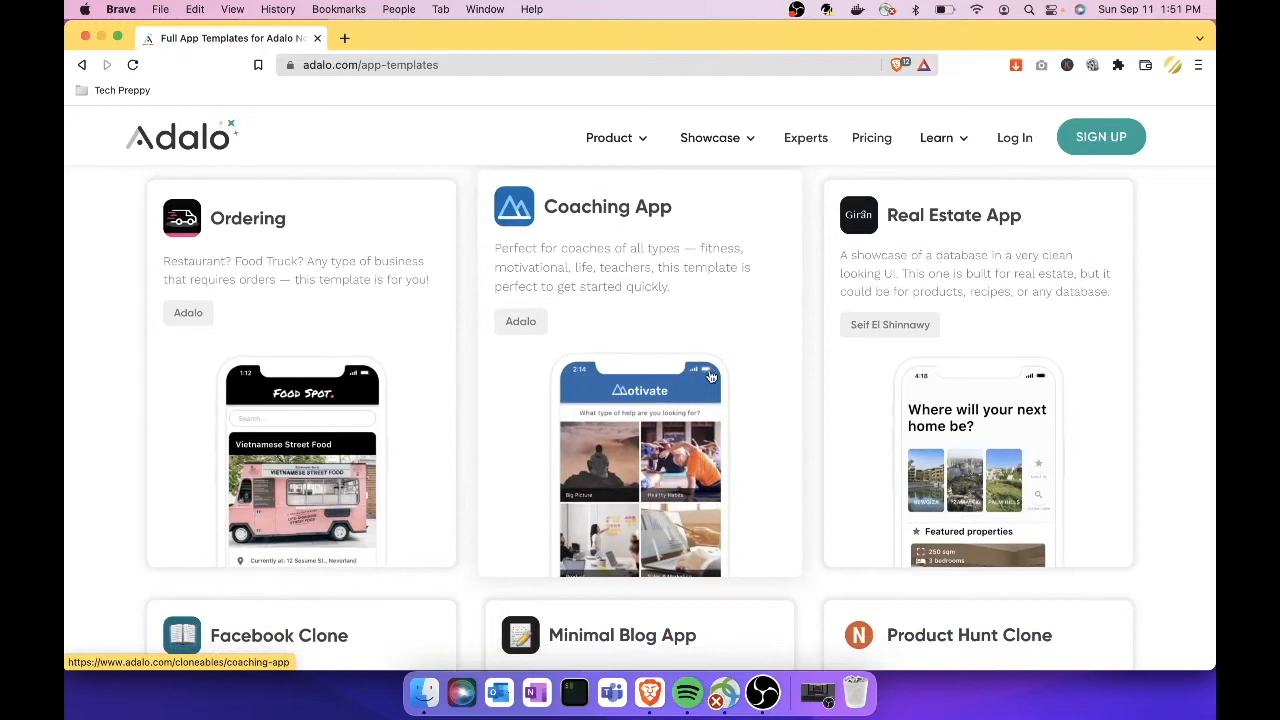
scroll(773, 393, down, 2)
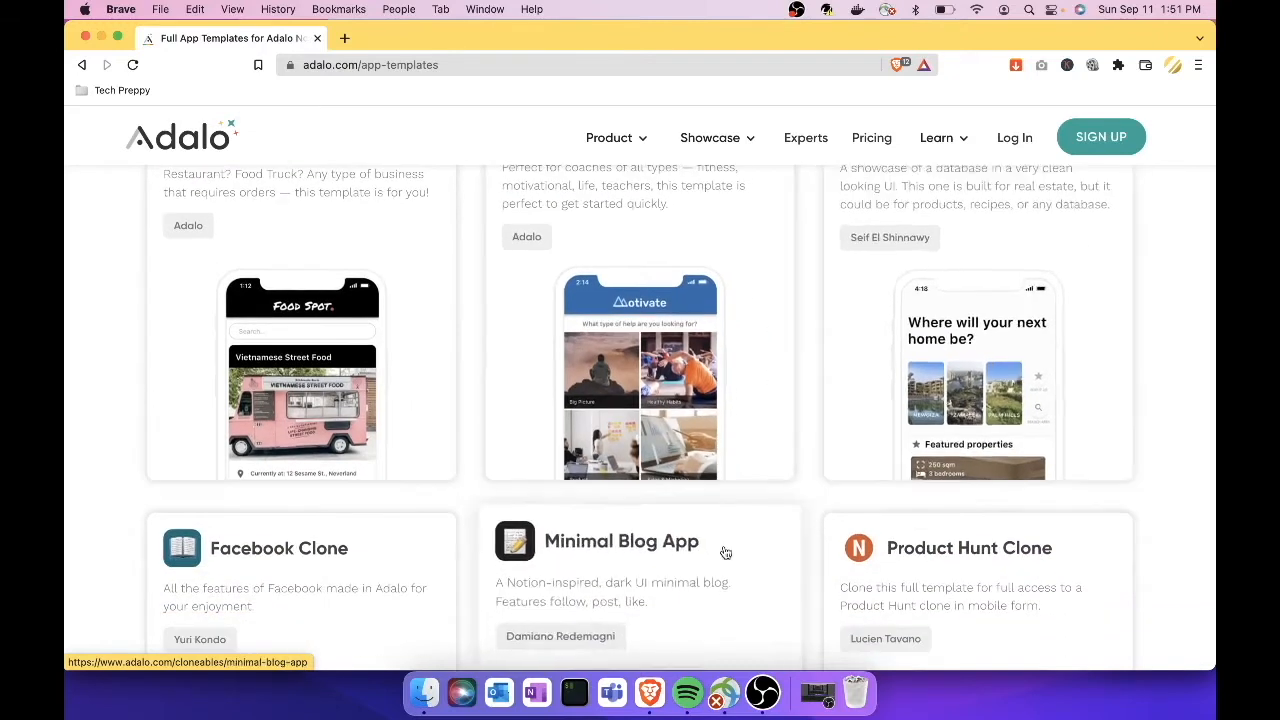
scroll(725, 553, down, 3)
scroll(725, 553, down, 3)
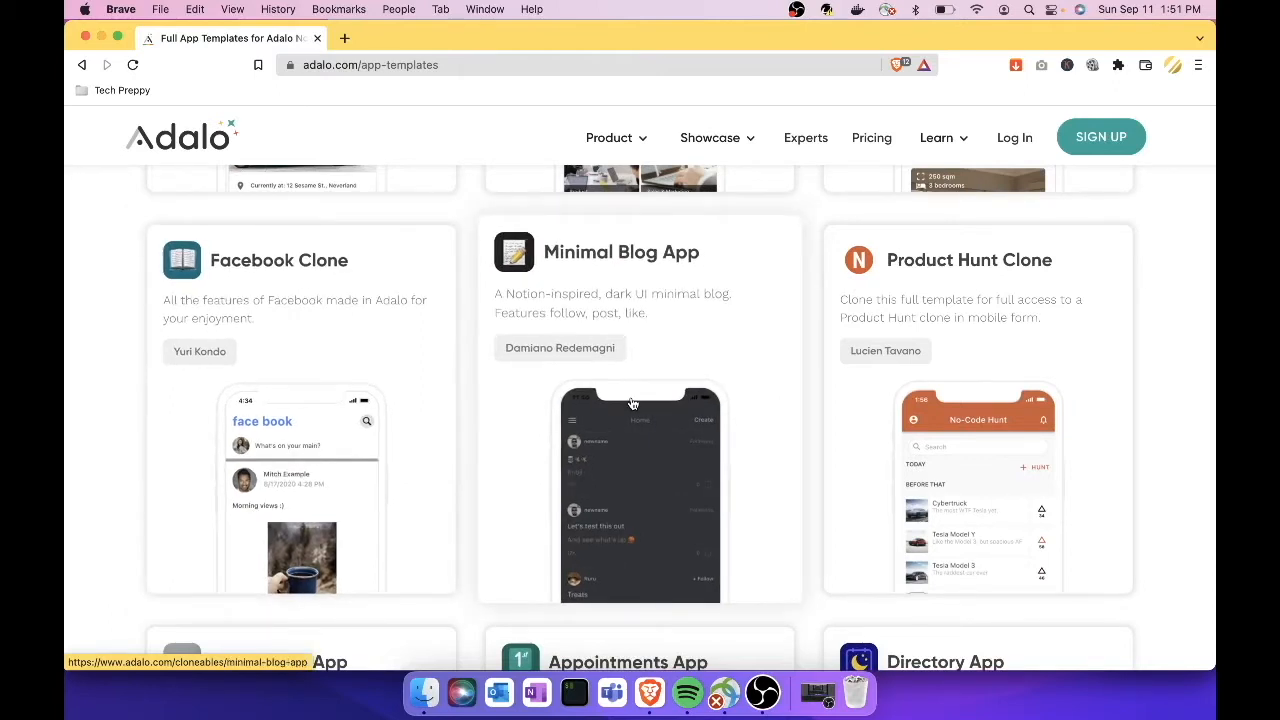
scroll(632, 404, down, 6)
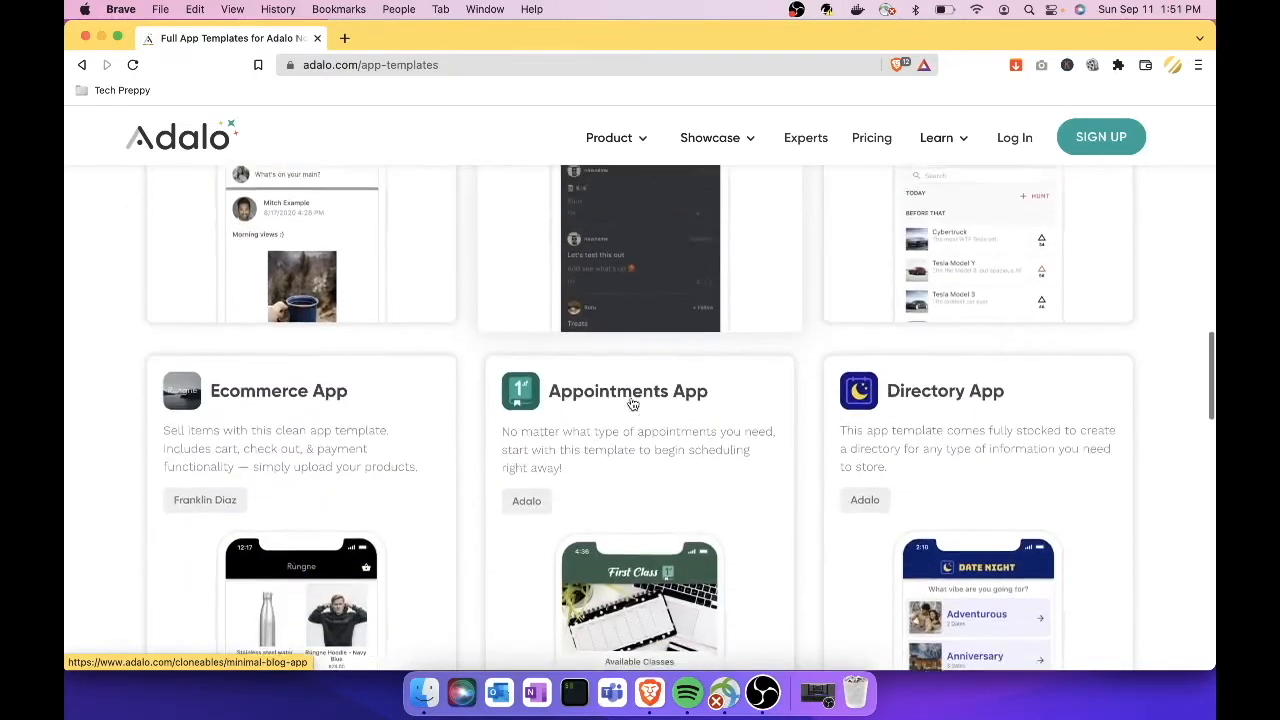
scroll(632, 404, down, 1)
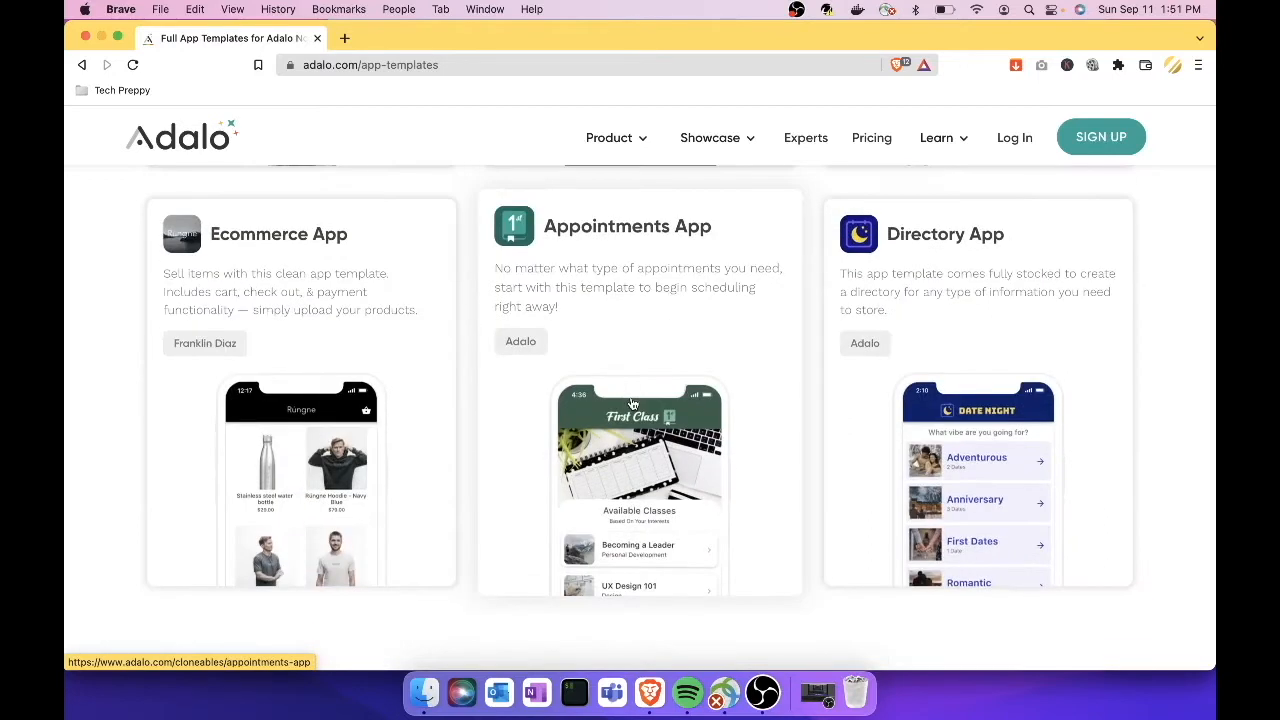
scroll(500, 395, down, 1)
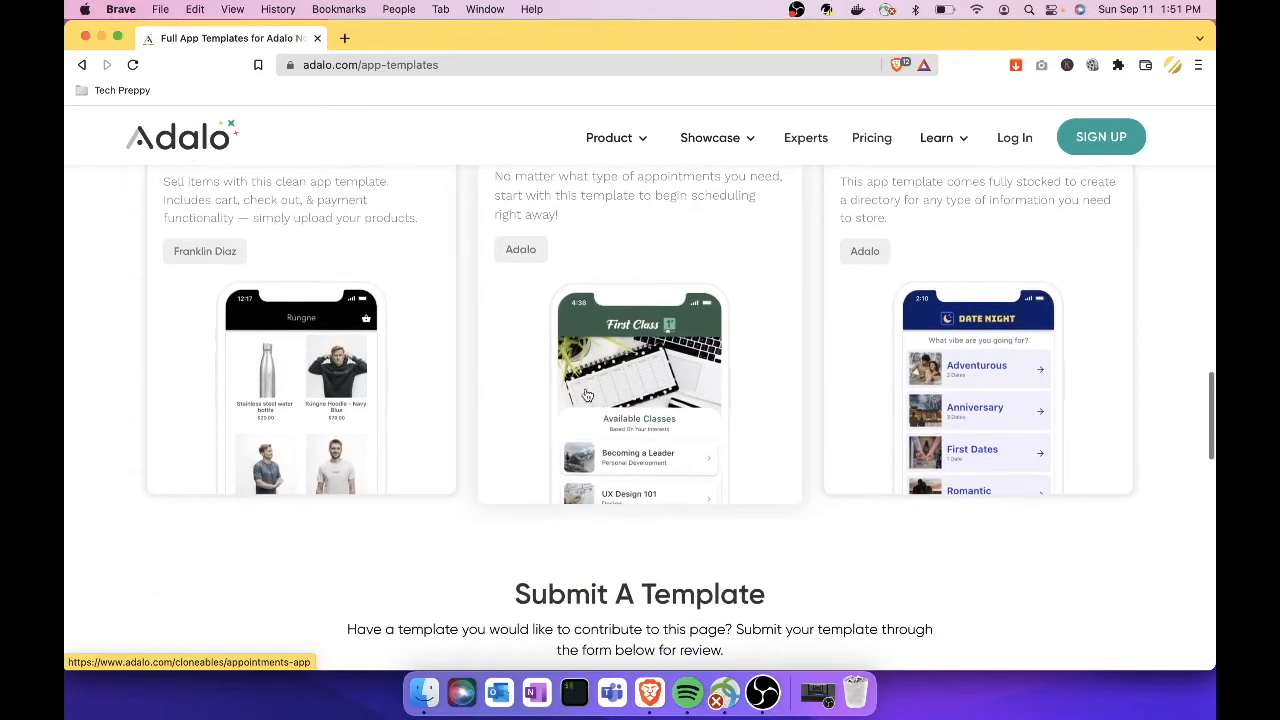
Step: Open the Ecommerce App template and look over its cart, checkout and payment demo
click(405, 389)
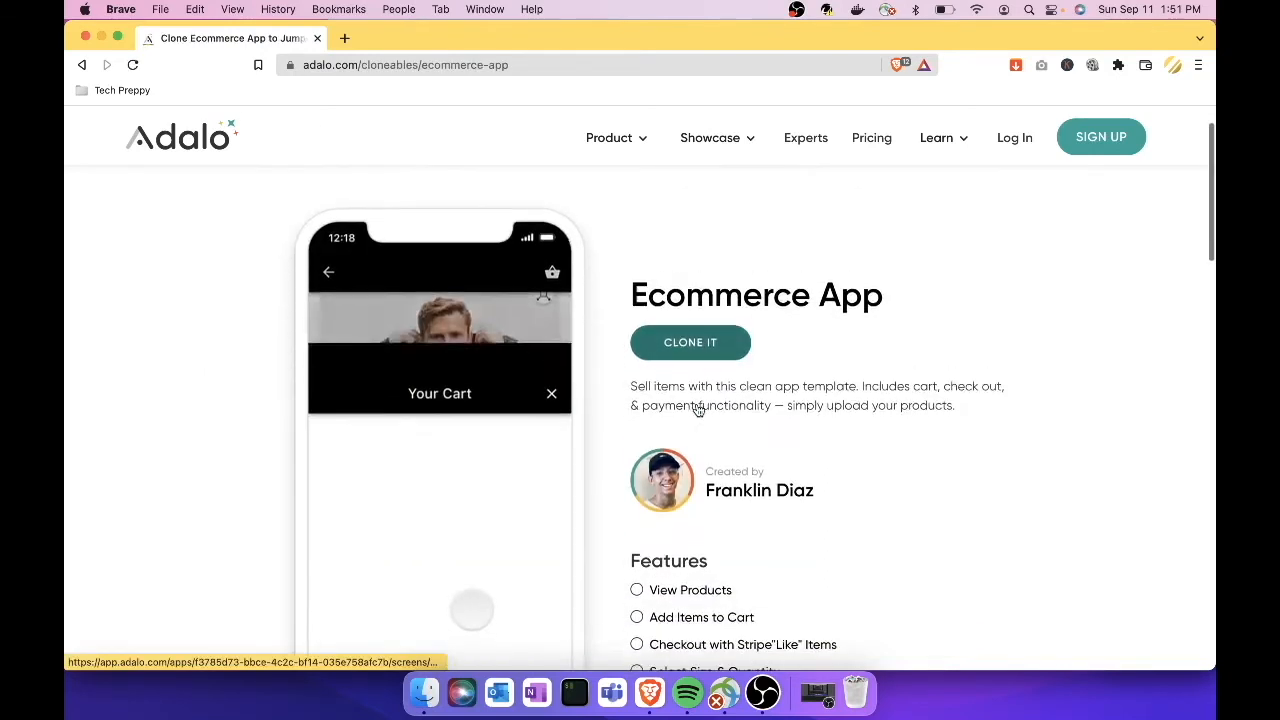
scroll(697, 405, down, 1)
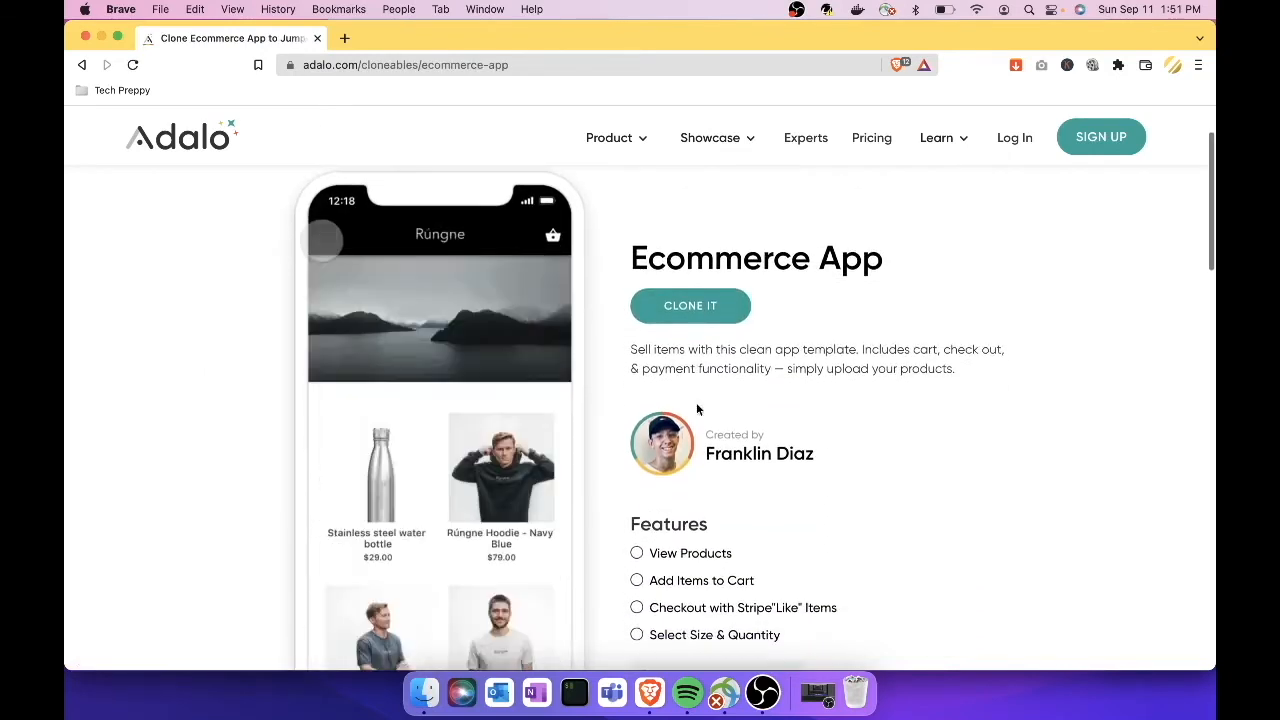
scroll(411, 463, down, 2)
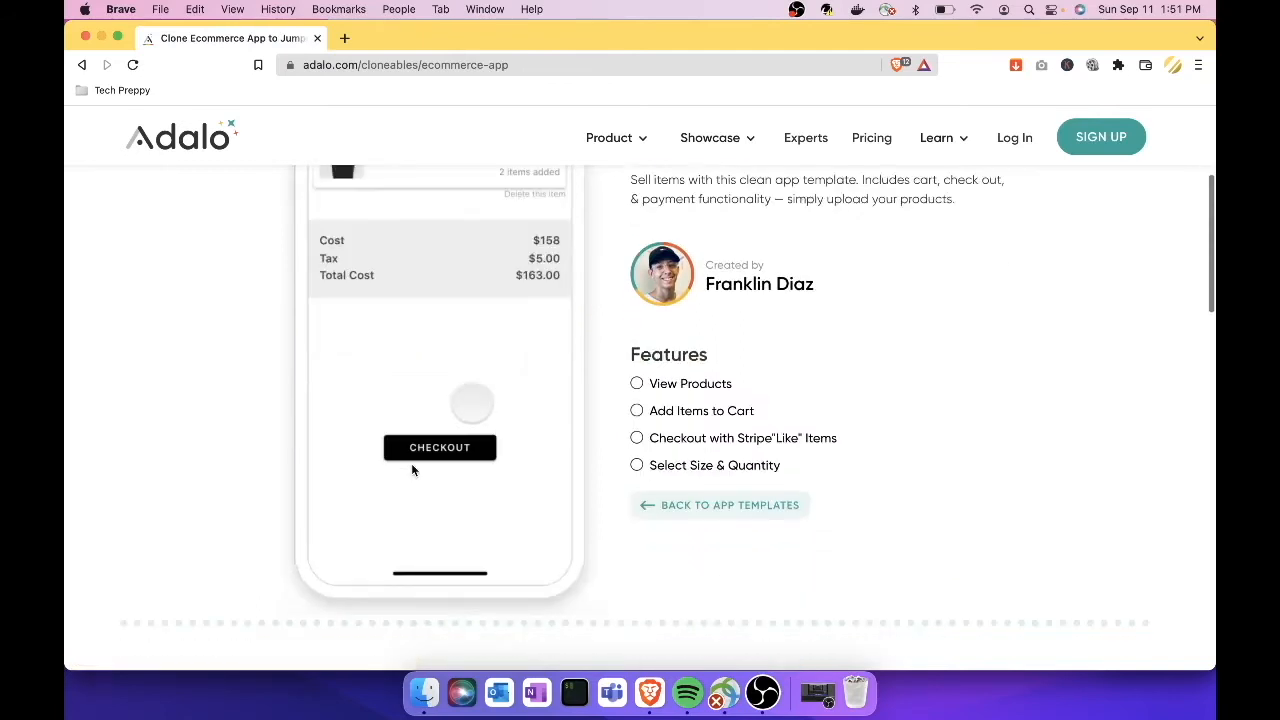
scroll(687, 351, up, 2)
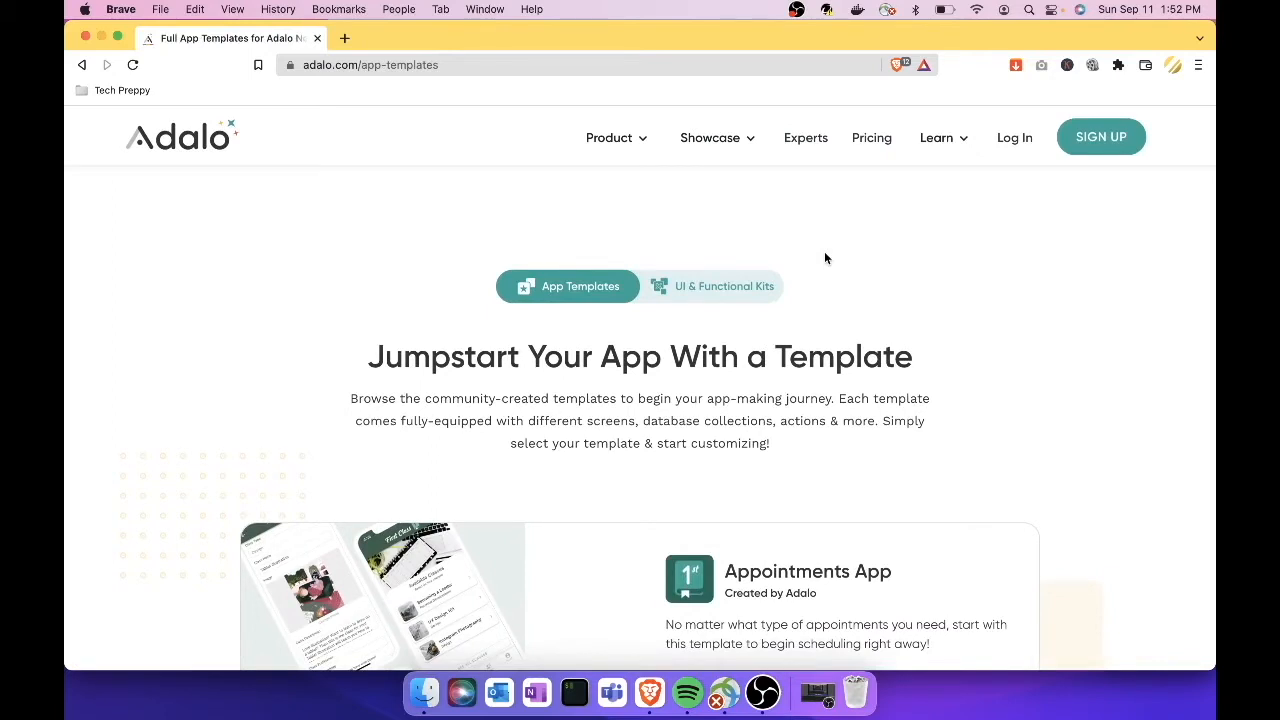
Step: Review the pricing plans: Free, Starter $45, Professional $65, Team $200 and Business $250
click(884, 150)
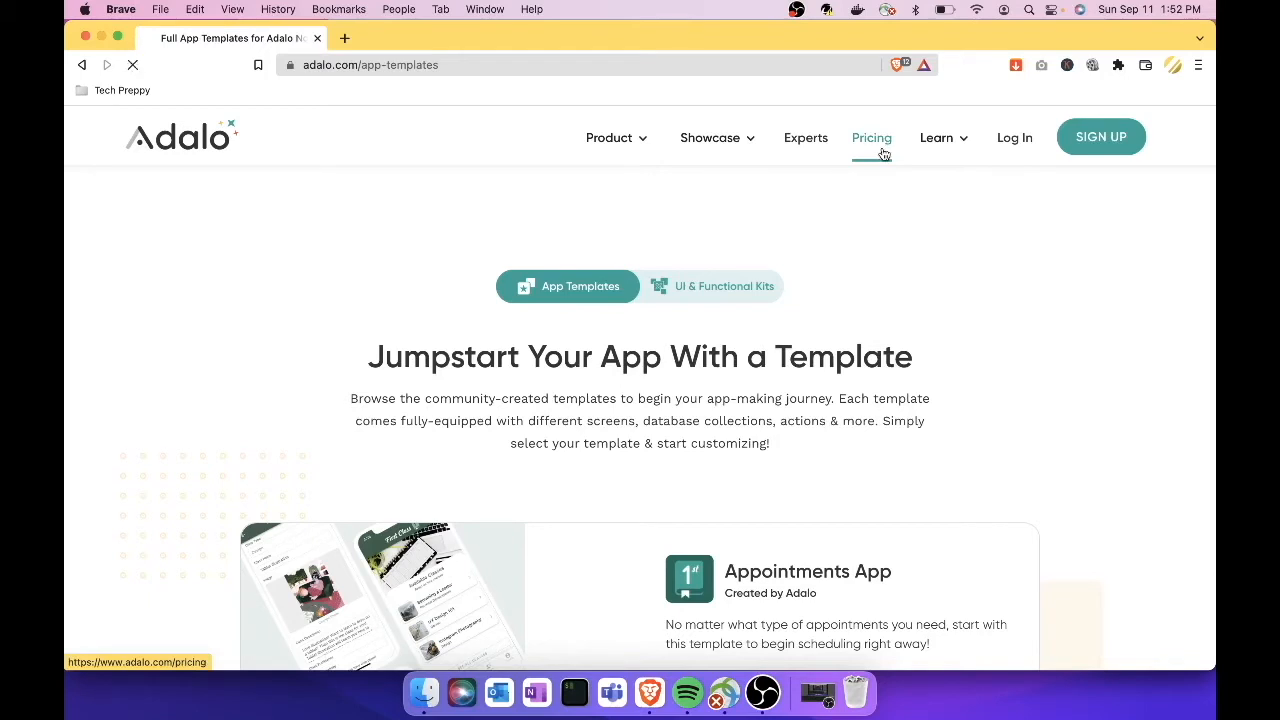
scroll(697, 450, down, 2)
scroll(697, 450, down, 2)
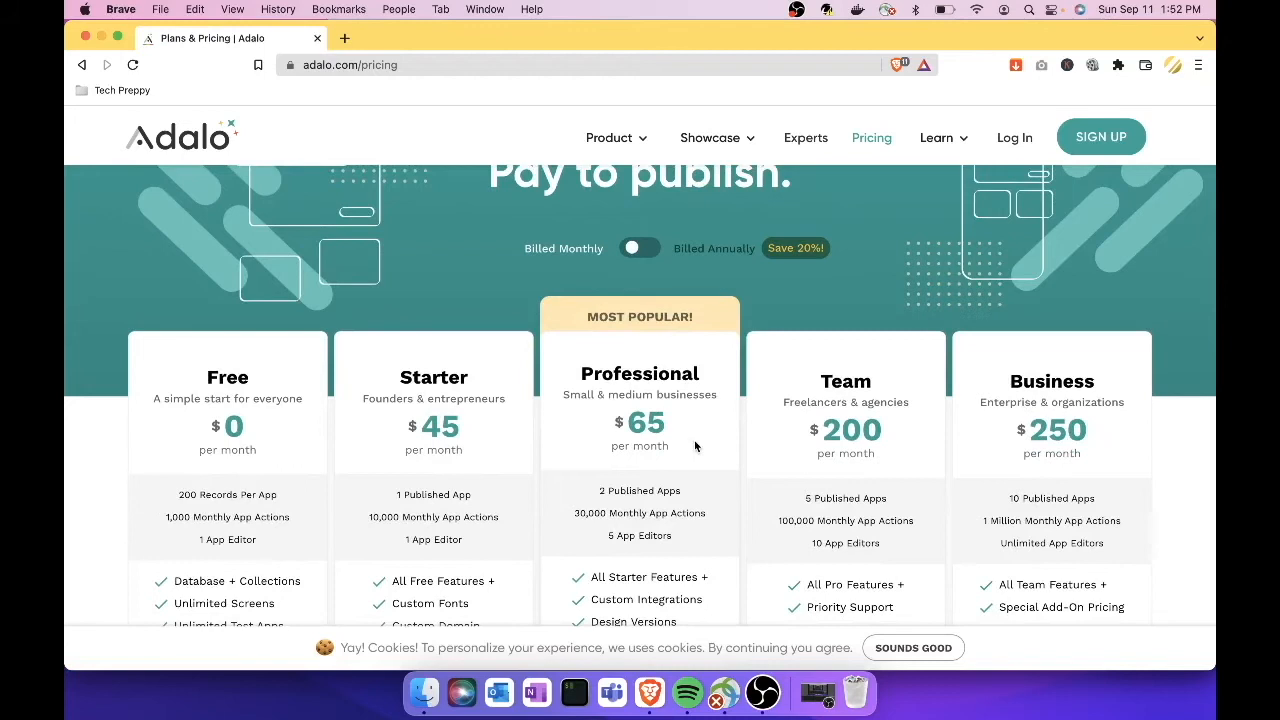
scroll(695, 446, down, 1)
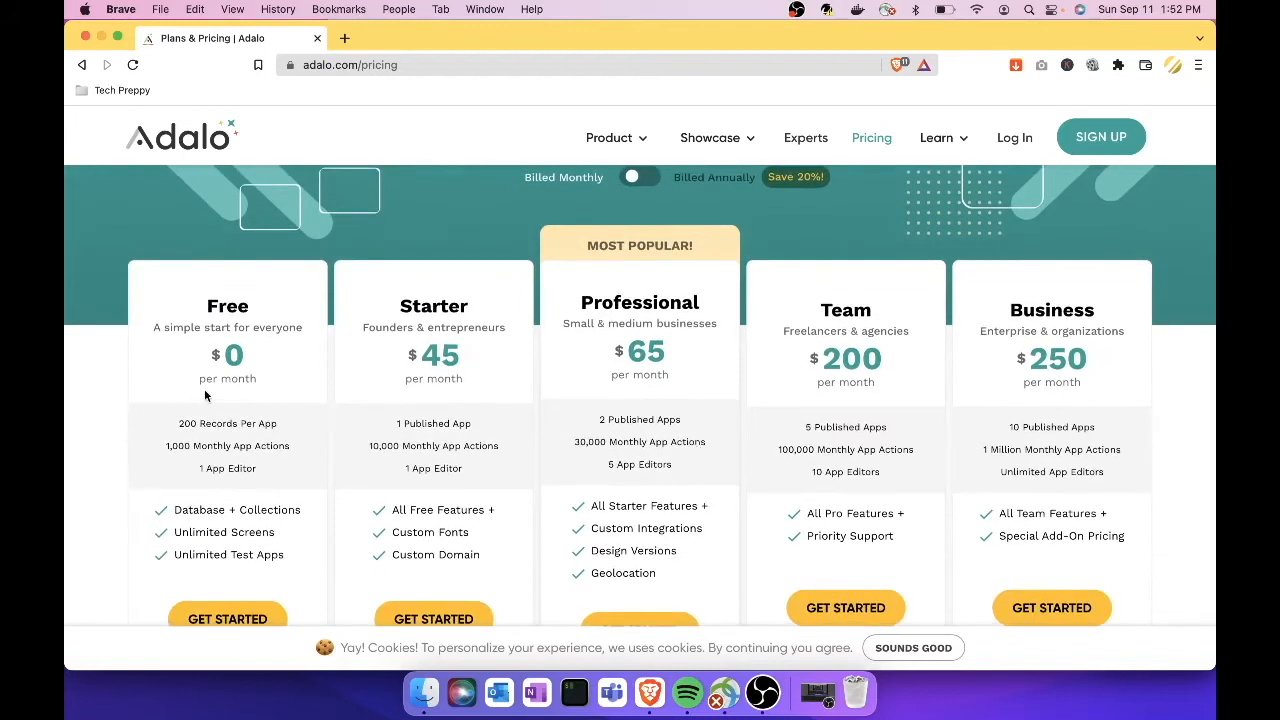
scroll(205, 396, down, 1)
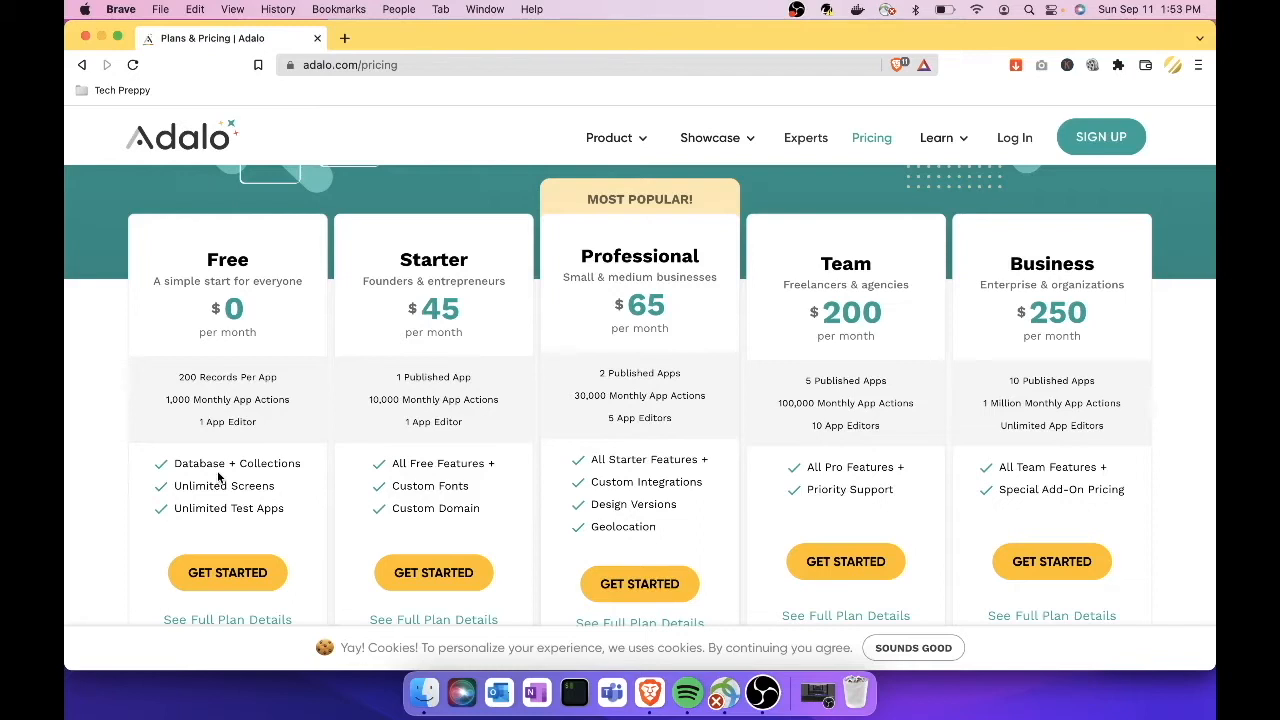
scroll(218, 478, down, 3)
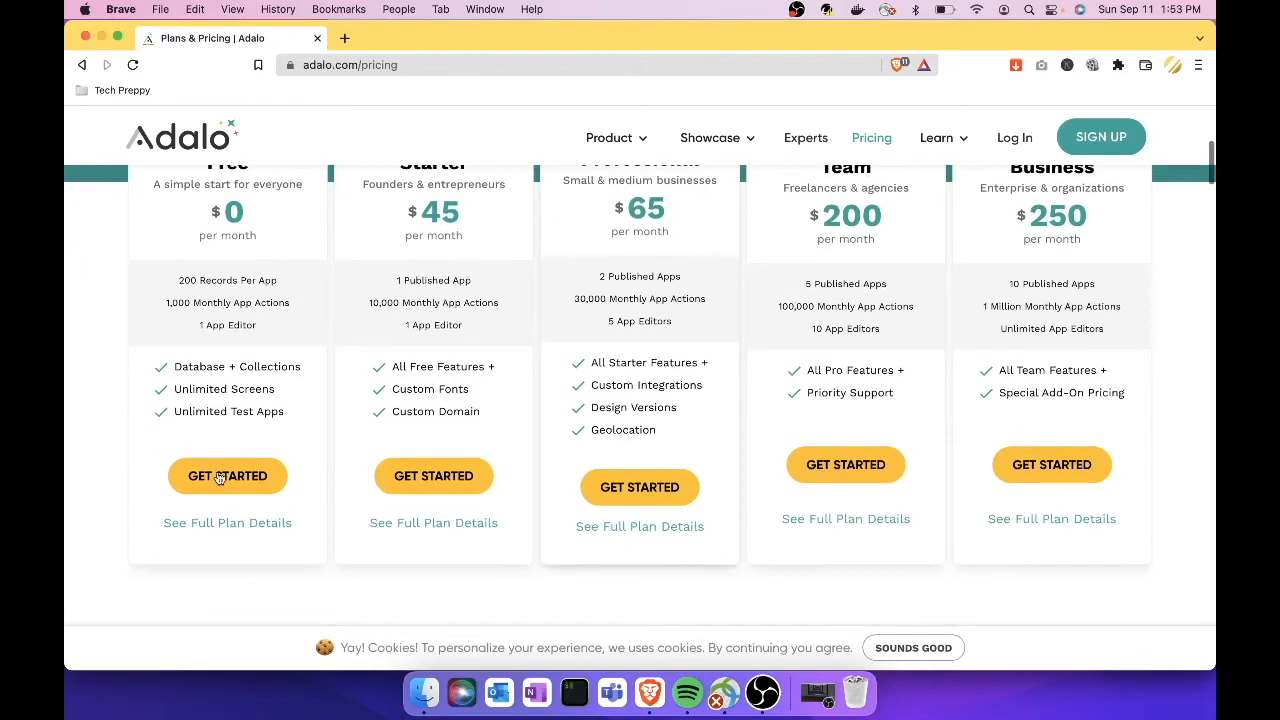
scroll(240, 472, up, 1)
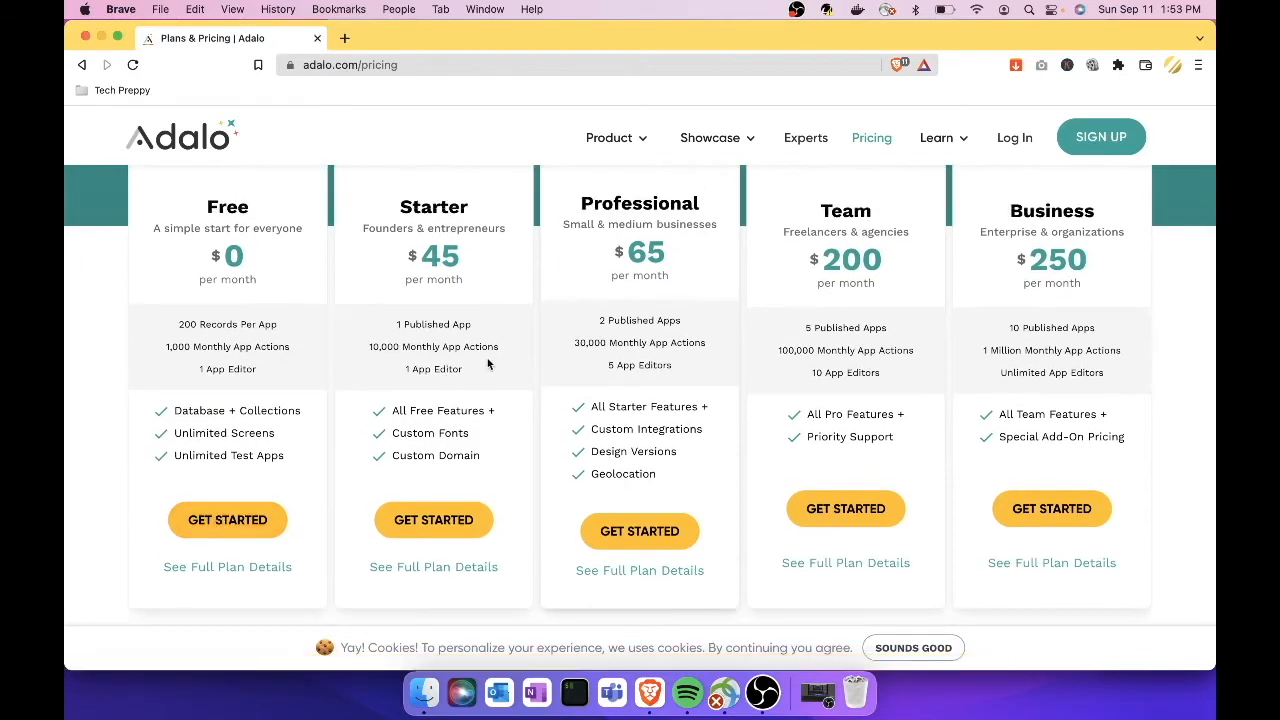
scroll(488, 364, down, 1)
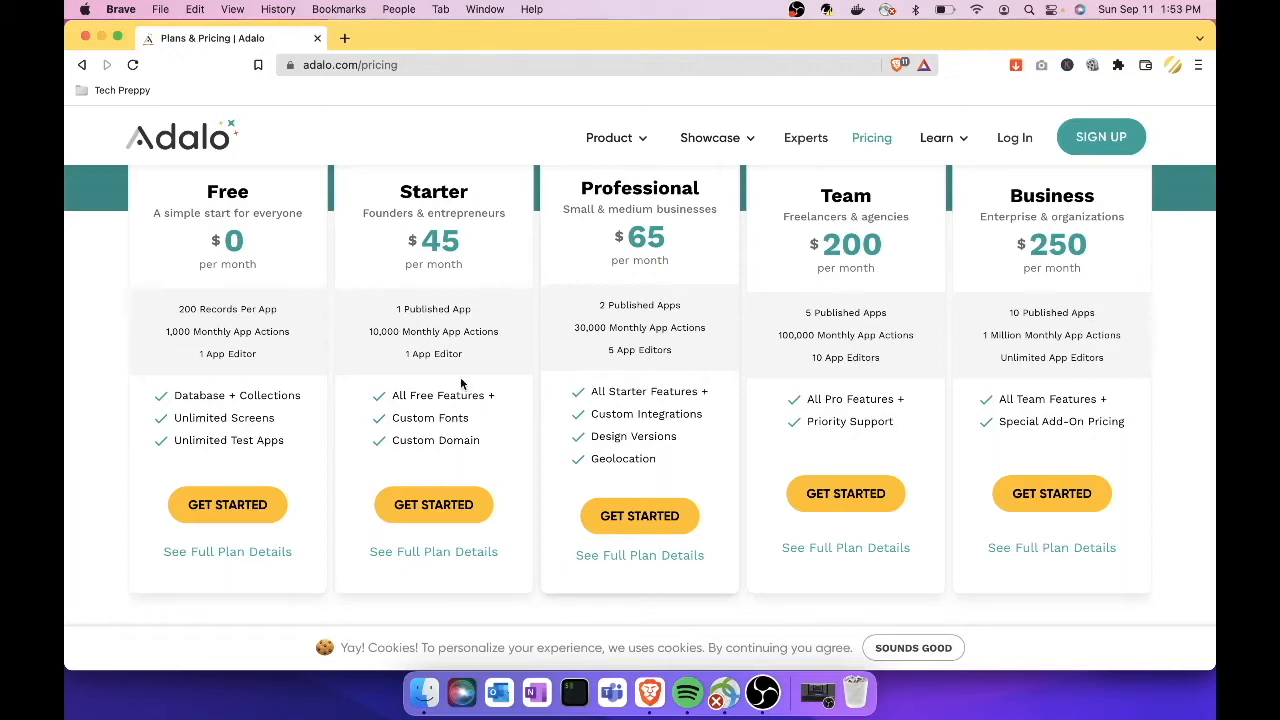
scroll(451, 345, up, 1)
scroll(451, 345, up, 1)
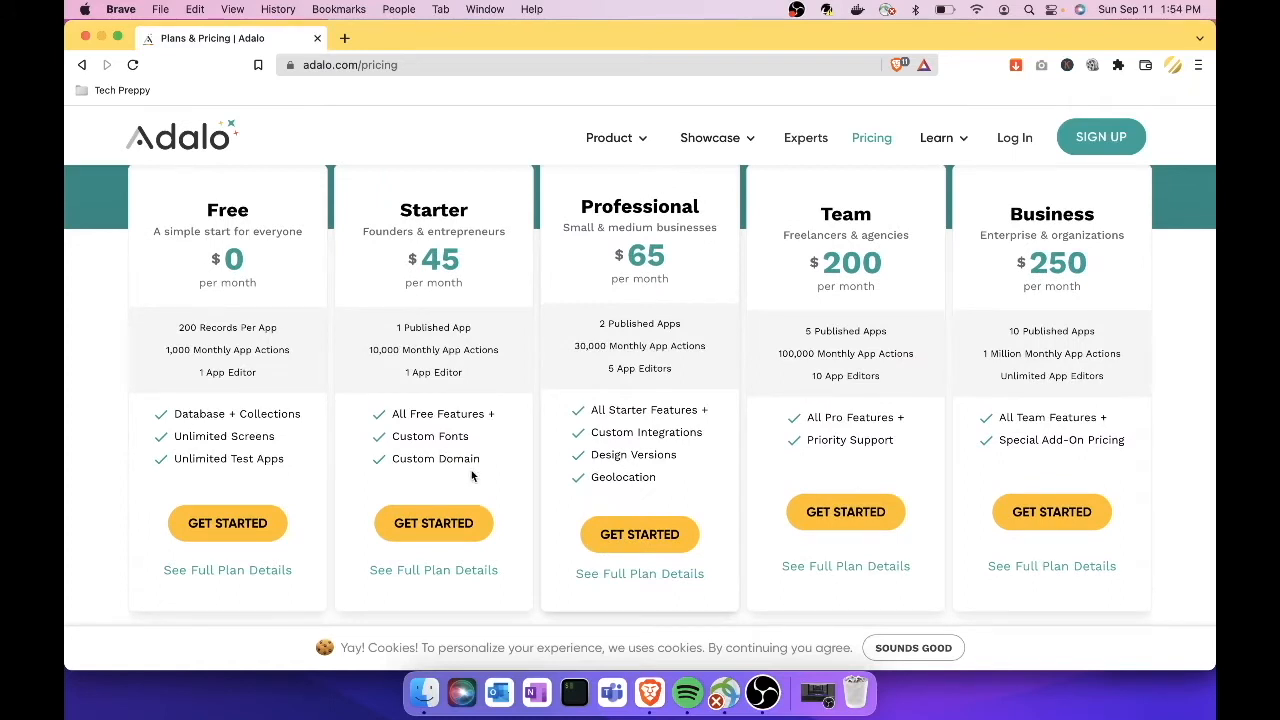
scroll(473, 476, up, 5)
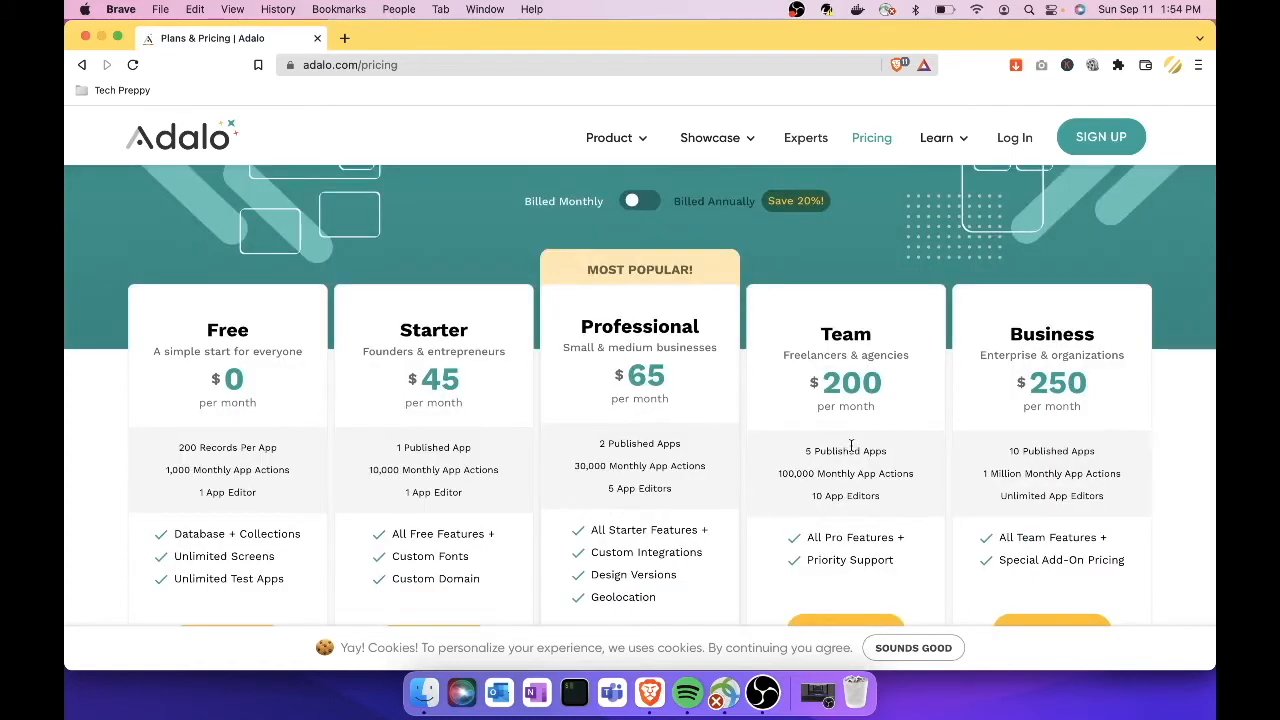
scroll(298, 566, down, 1)
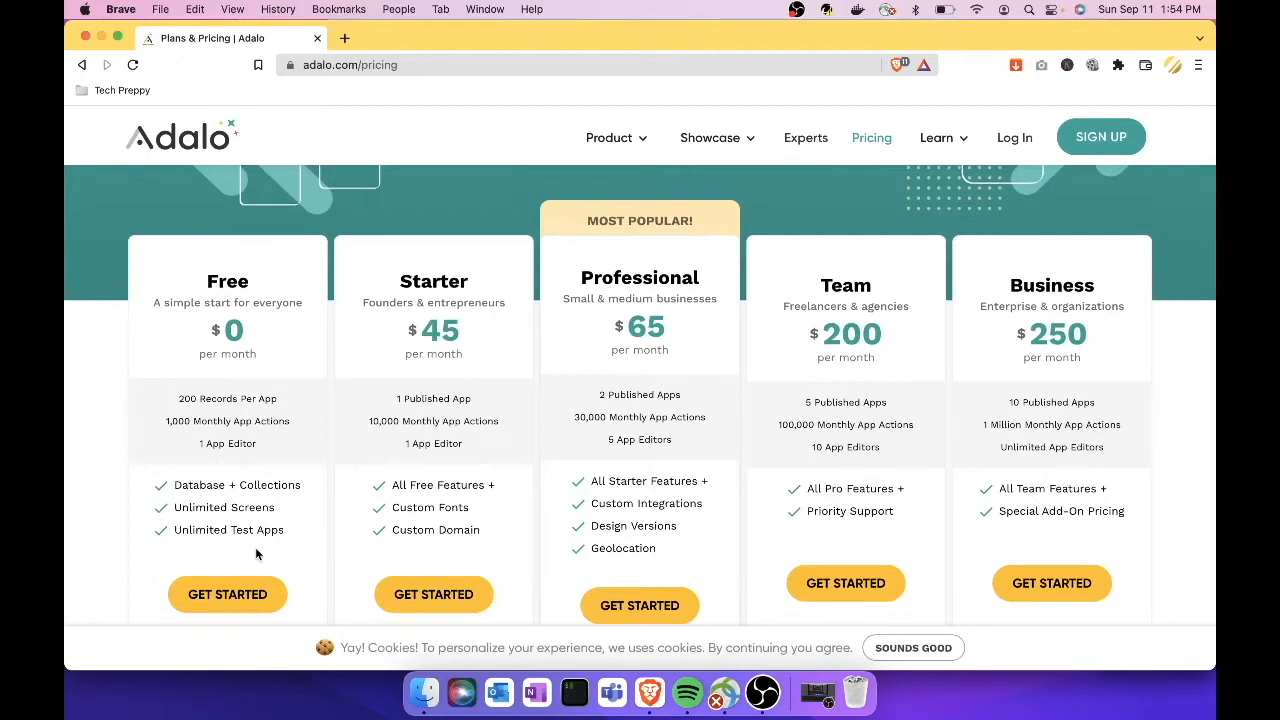
scroll(740, 372, up, 1)
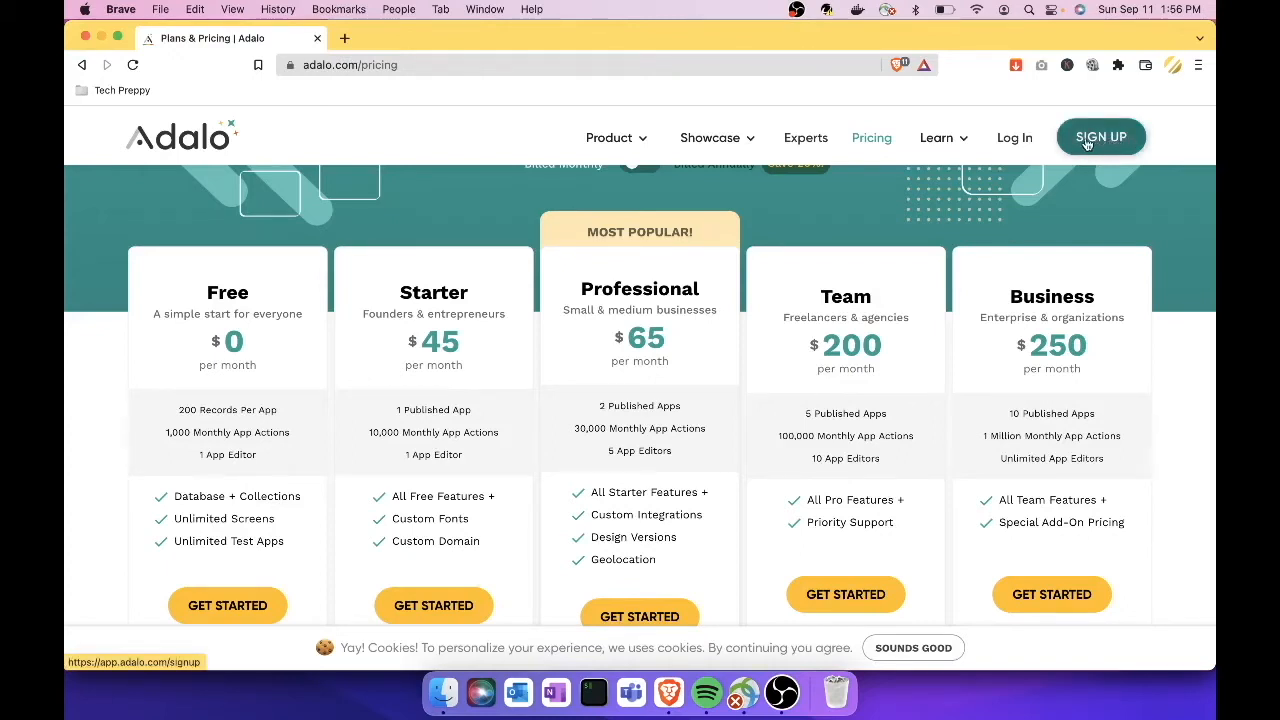
Step: Log in to the Adalo builder and choose Native Mobile App as the new app's platform
click(1018, 150)
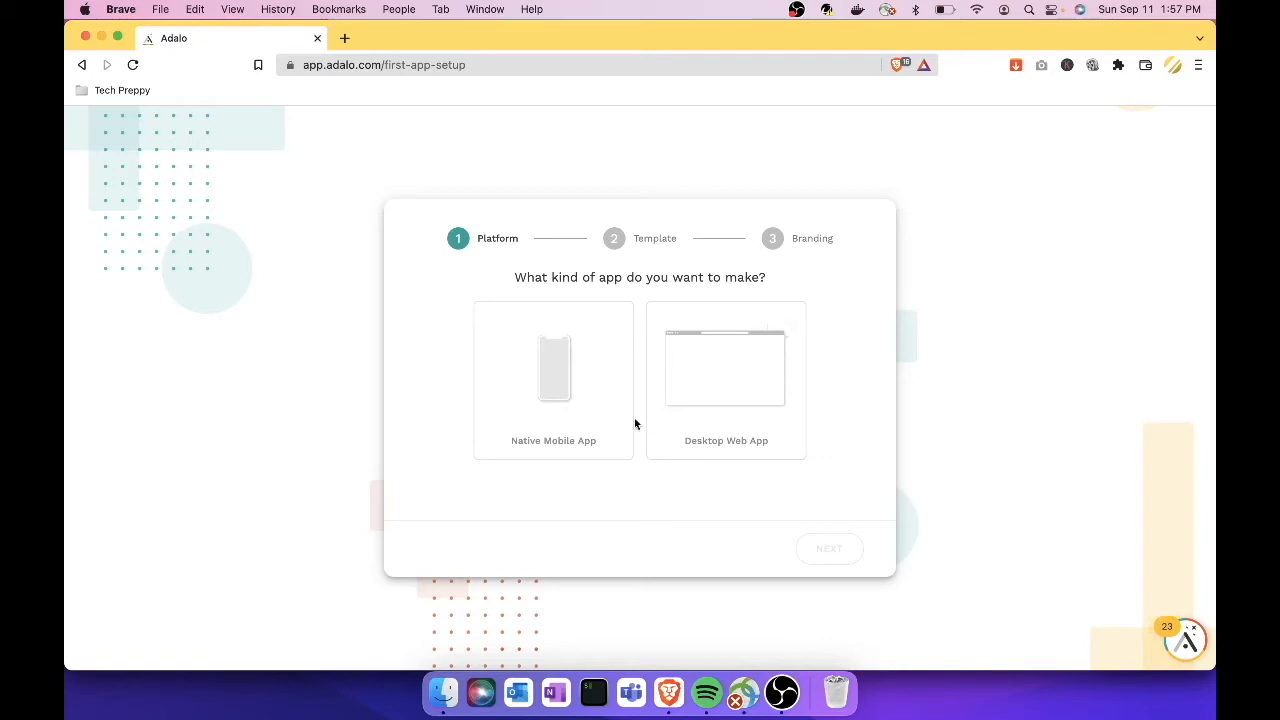
click(576, 405)
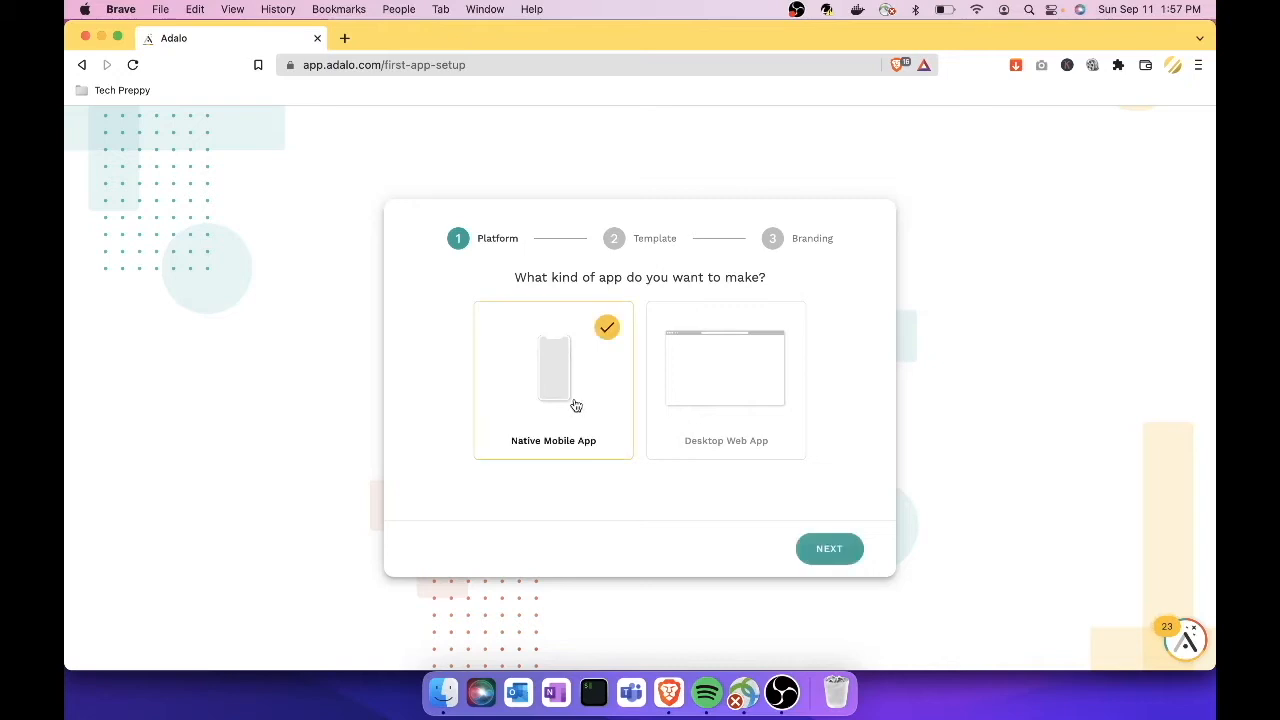
click(848, 555)
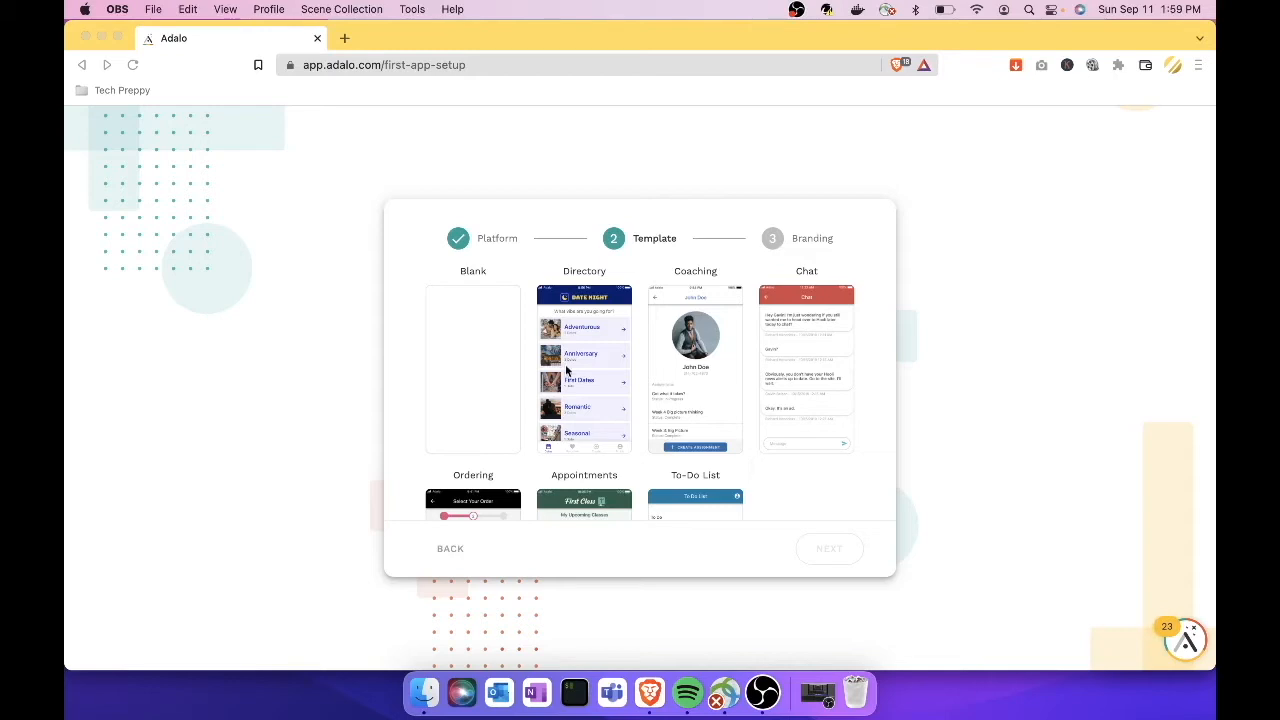
Step: Browse the template grid and select the Ordering template for the new app
scroll(567, 370, down, 5)
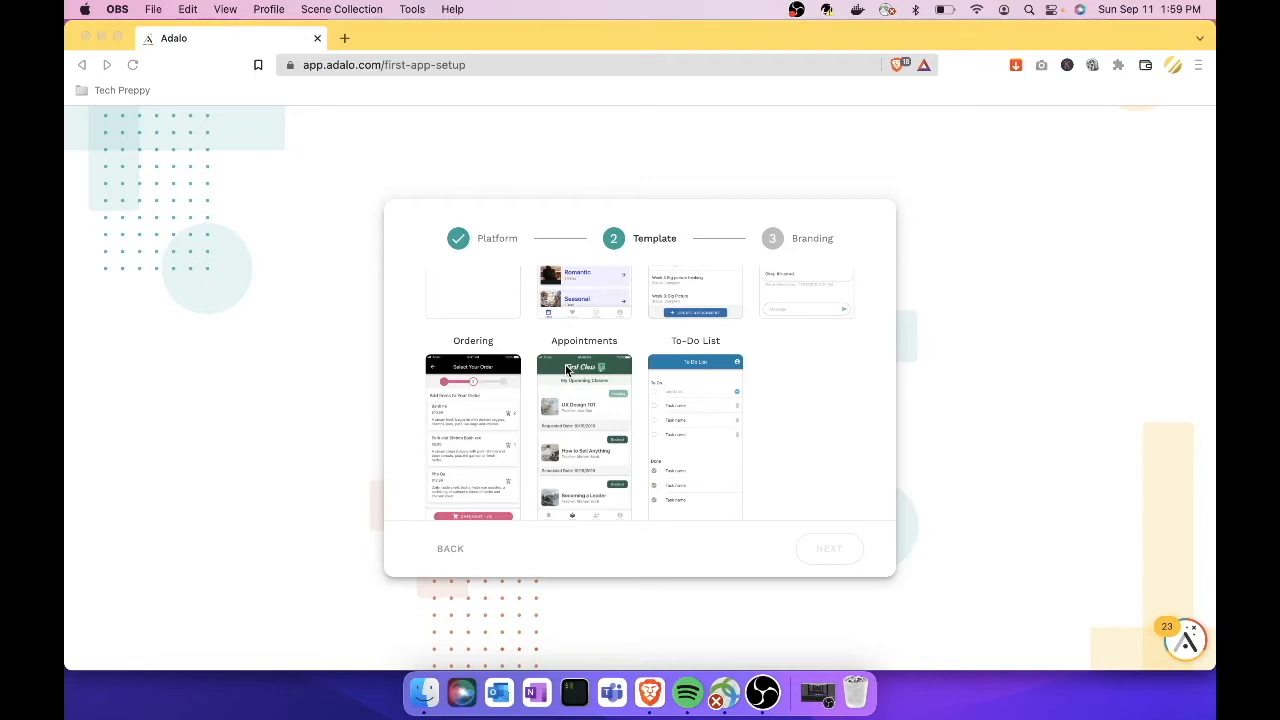
scroll(566, 366, down, 1)
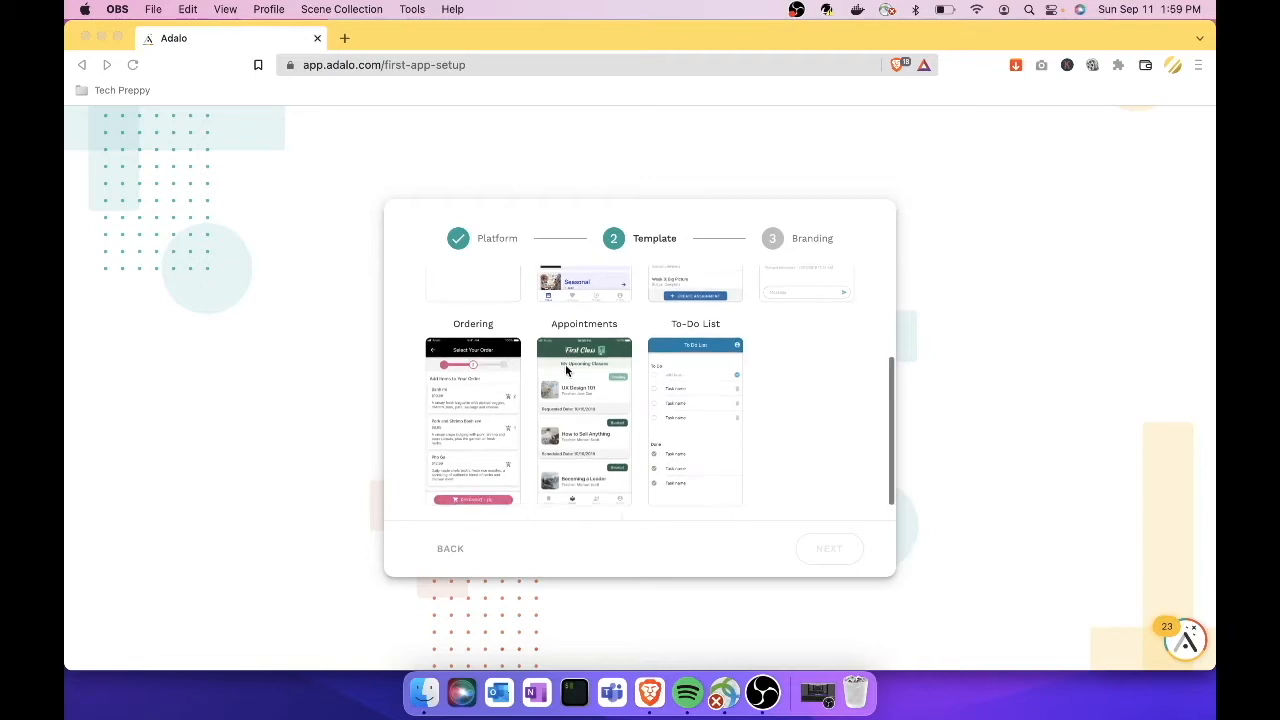
scroll(476, 405, down, 1)
click(479, 406)
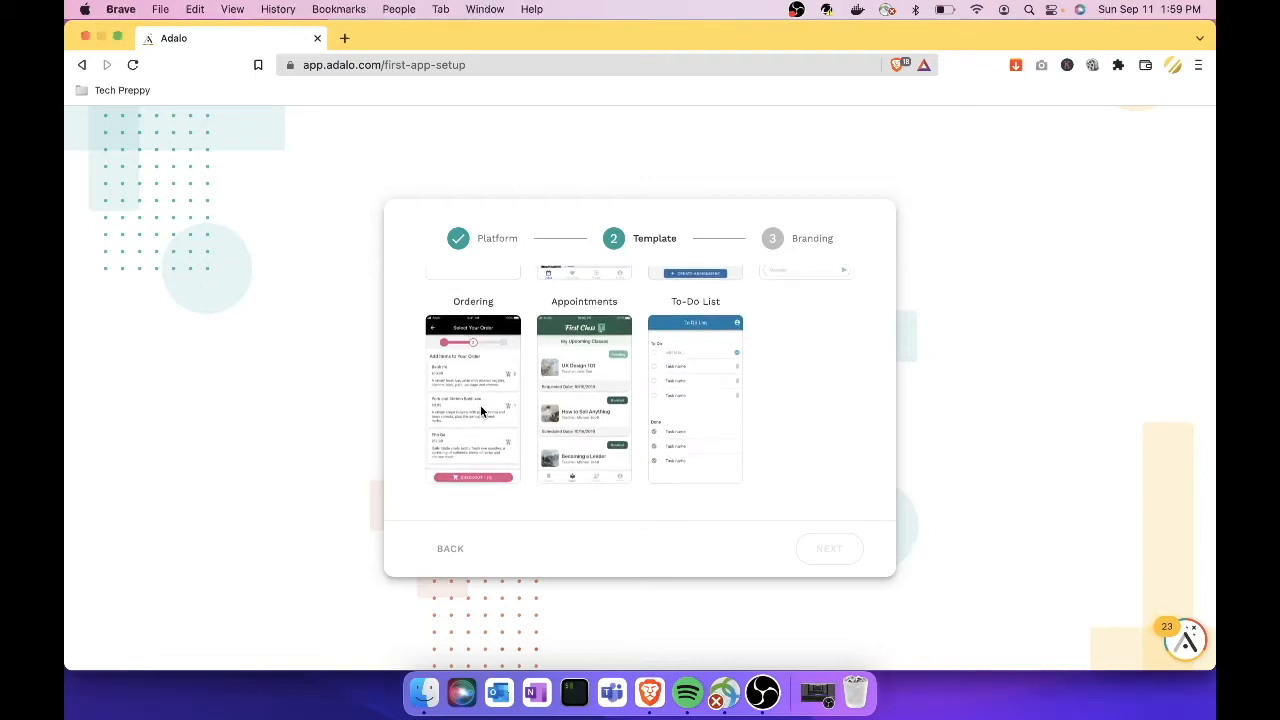
click(477, 378)
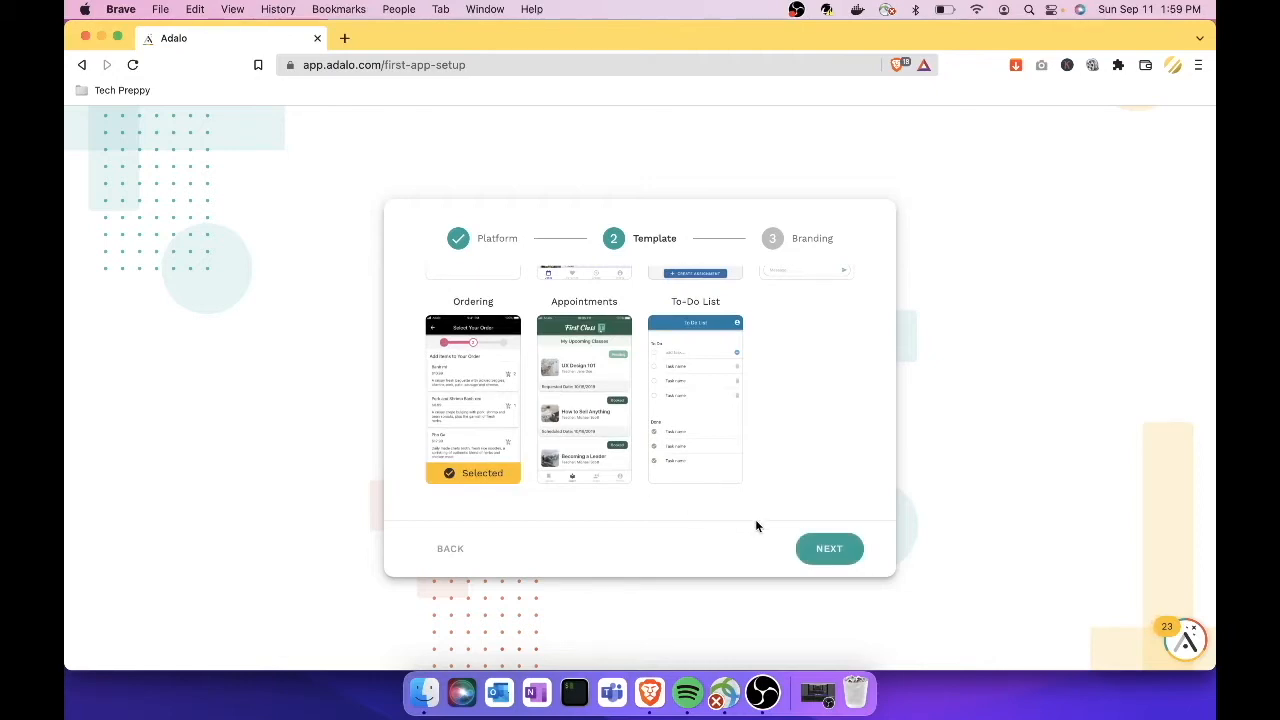
click(830, 550)
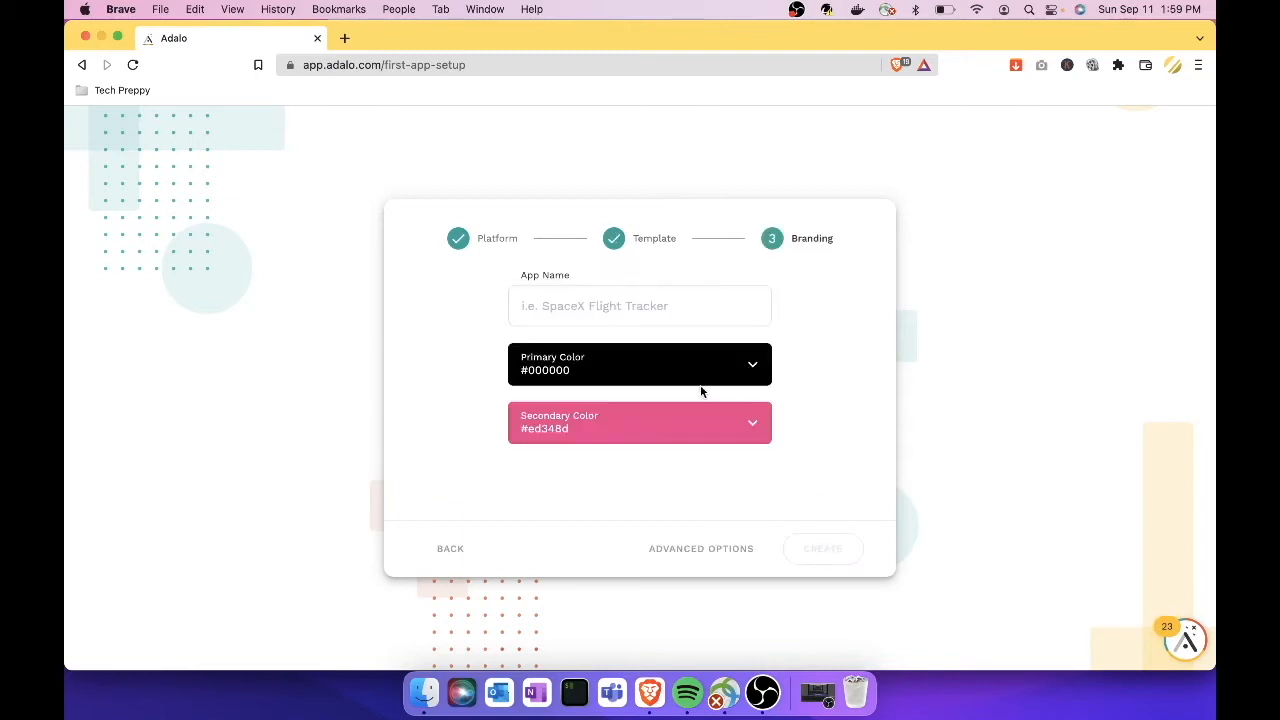
Step: Create 'Fine Dining App' with primary colour #f5f5f5 and secondary colour yellow #fff252
click(632, 301)
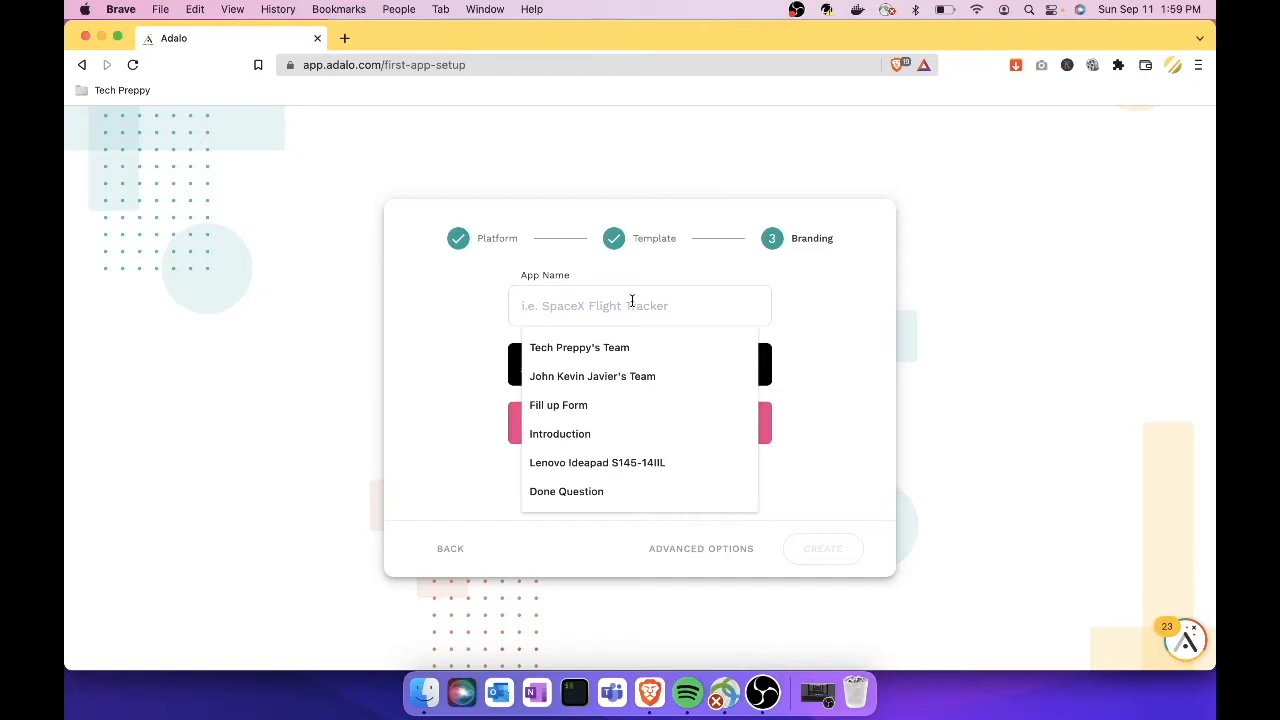
text(Fine )
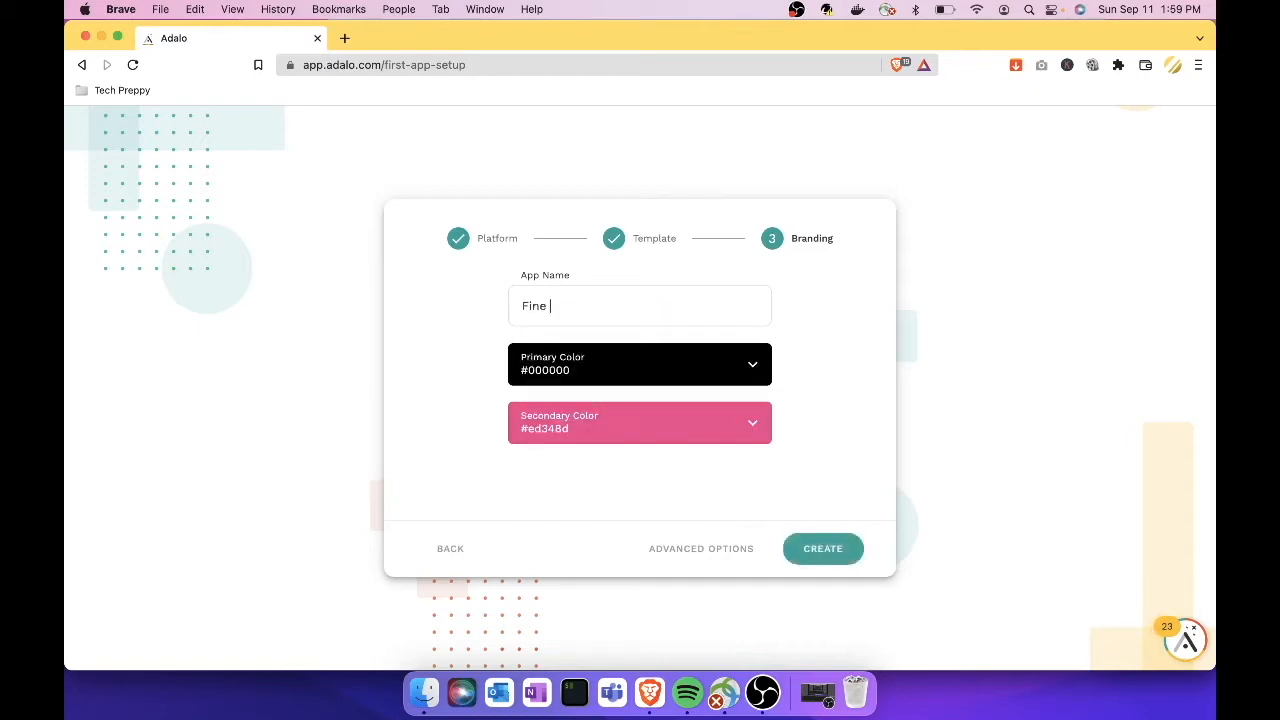
text(Dining App)
click(753, 367)
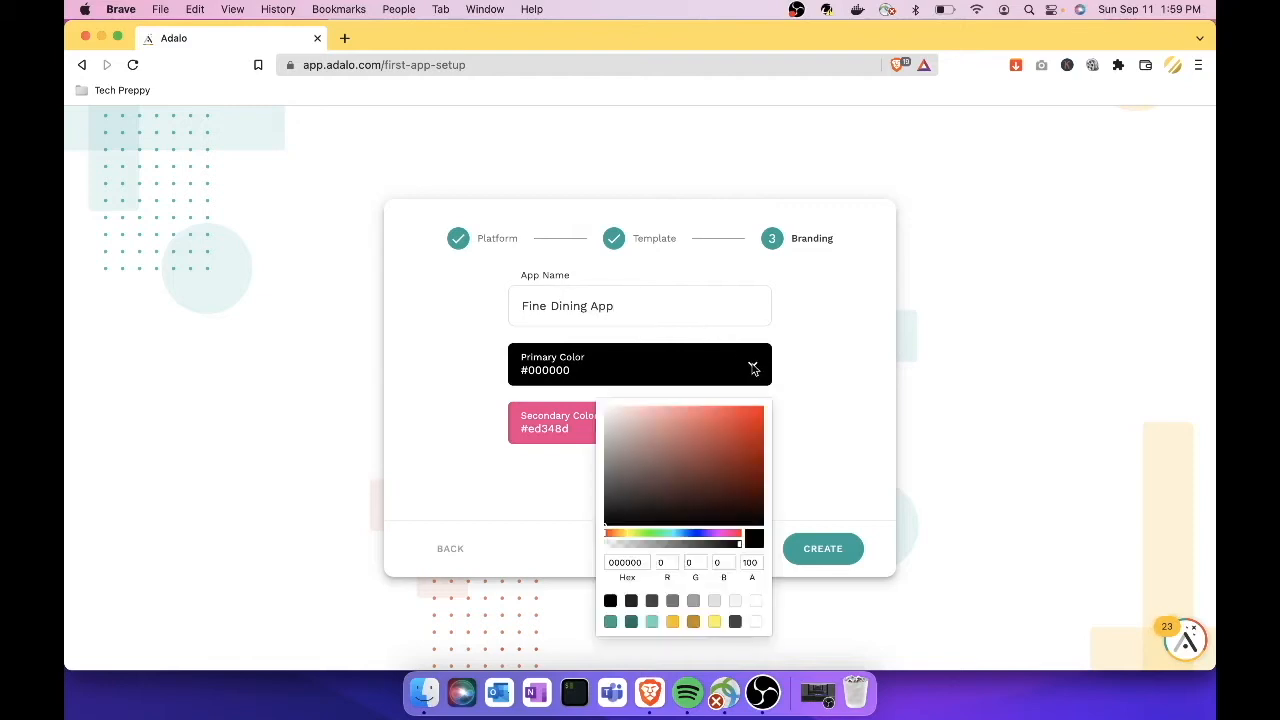
click(733, 603)
click(817, 440)
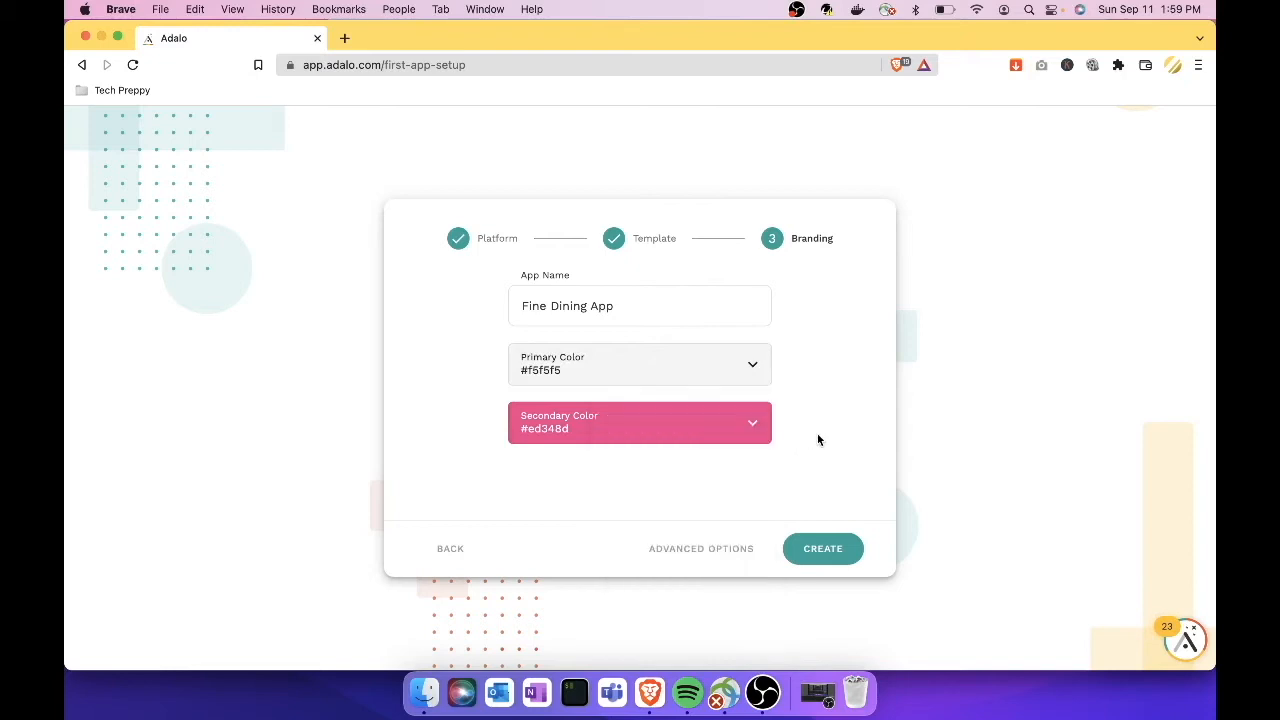
click(753, 425)
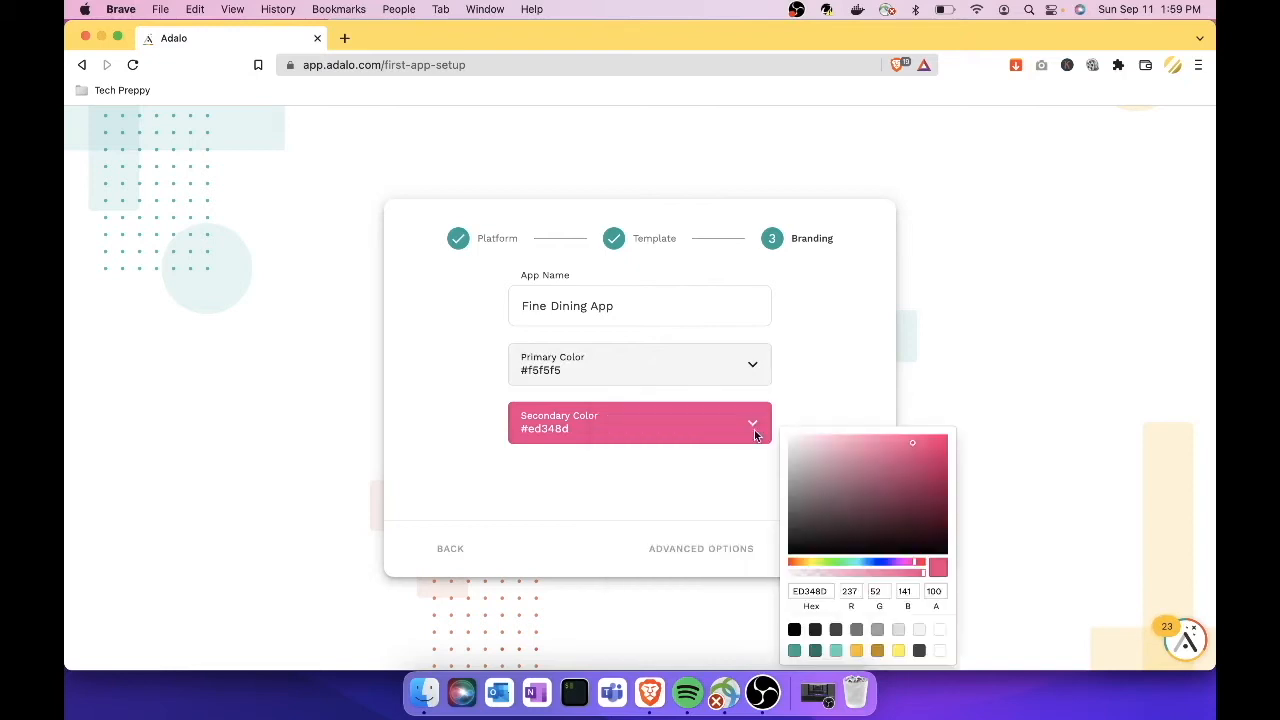
click(898, 651)
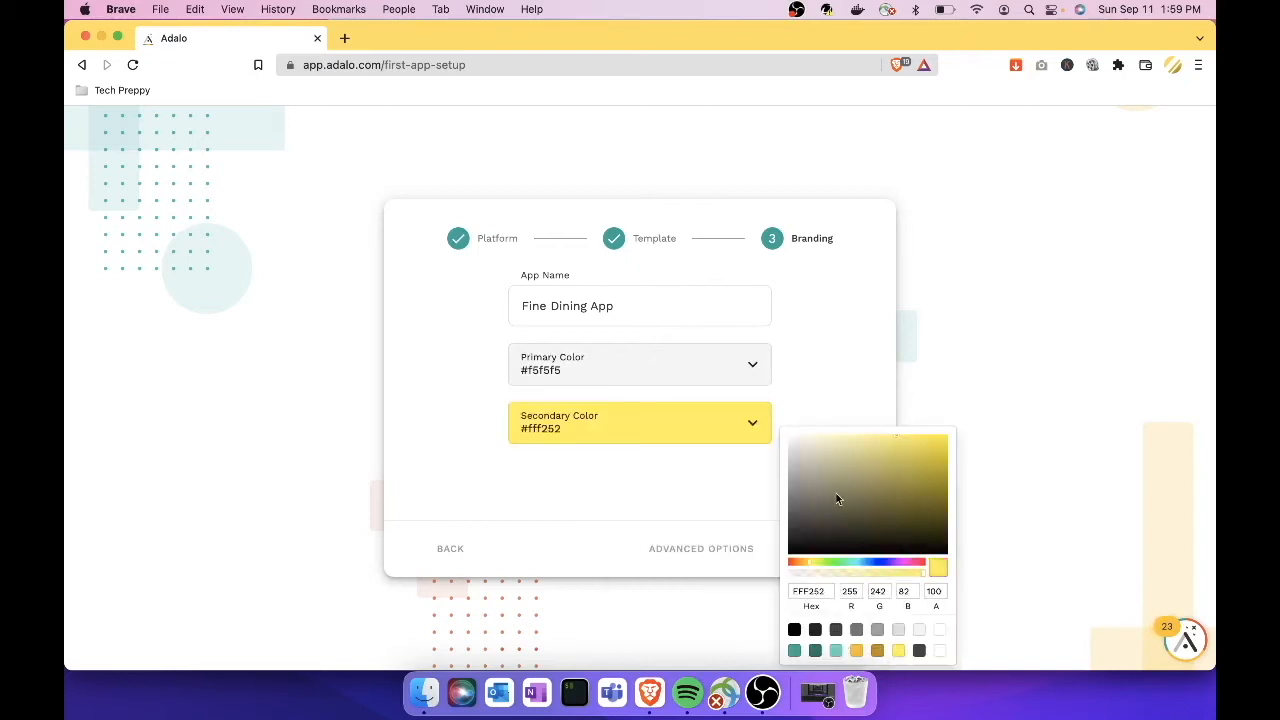
click(855, 407)
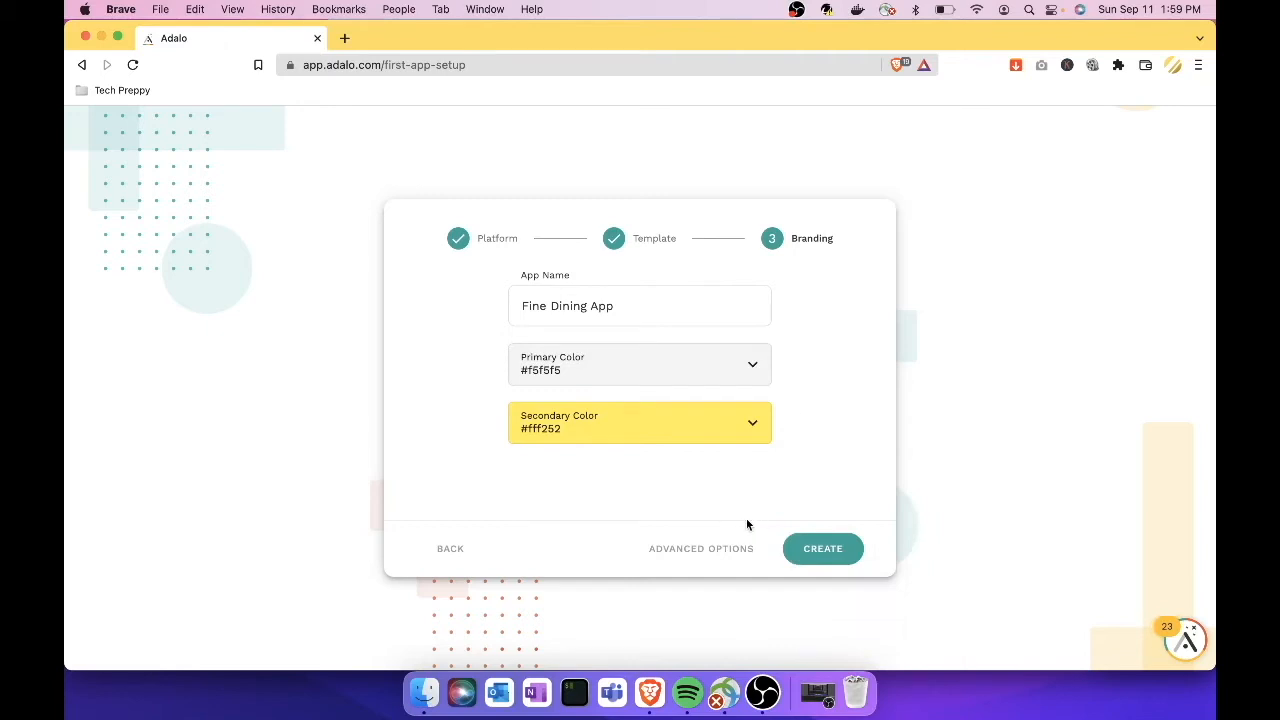
click(822, 549)
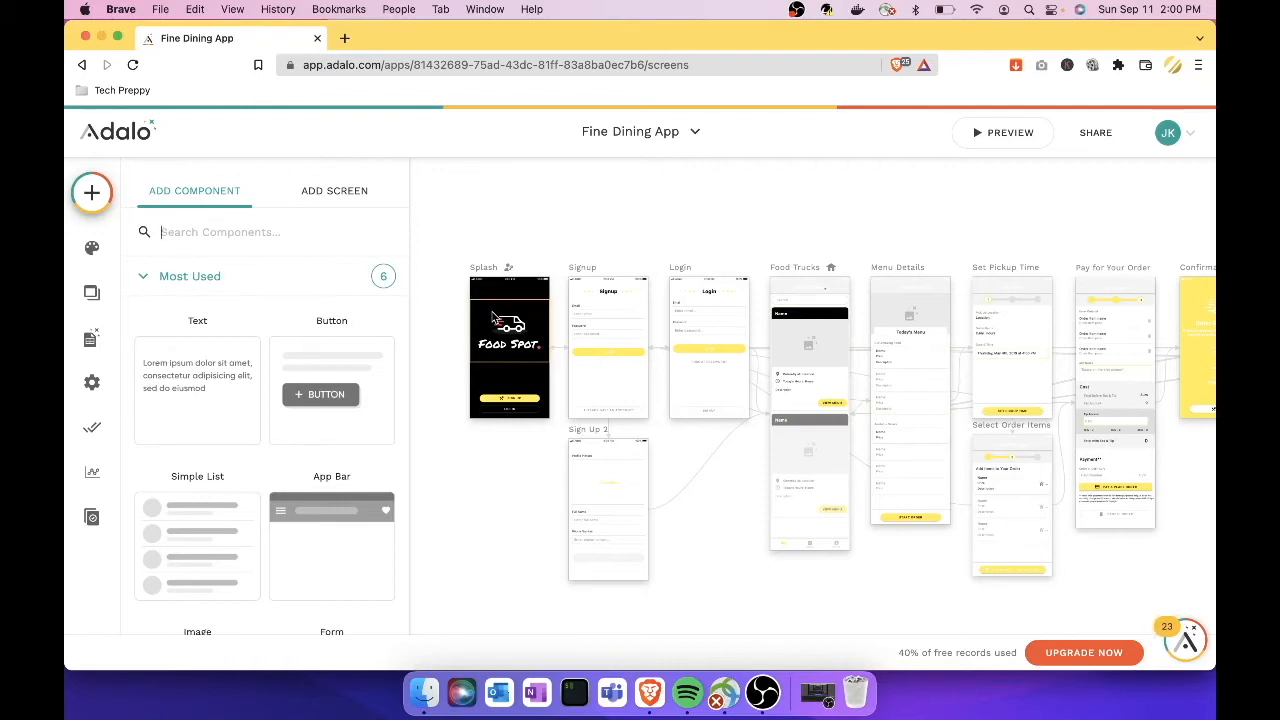
Step: Pan across the ordering screens and back to the Splash, Signup and Login screens
scroll(638, 355, right, 3)
scroll(638, 353, right, 8)
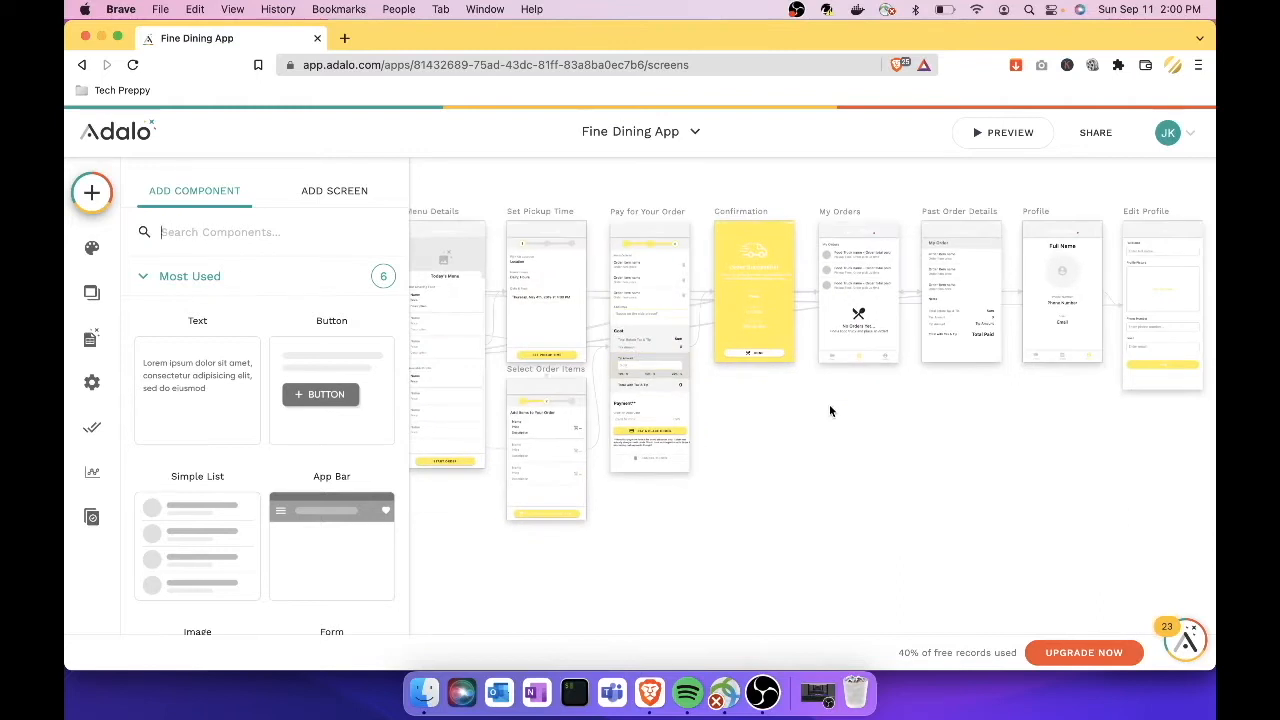
scroll(830, 411, right, 4)
scroll(830, 411, left, 7)
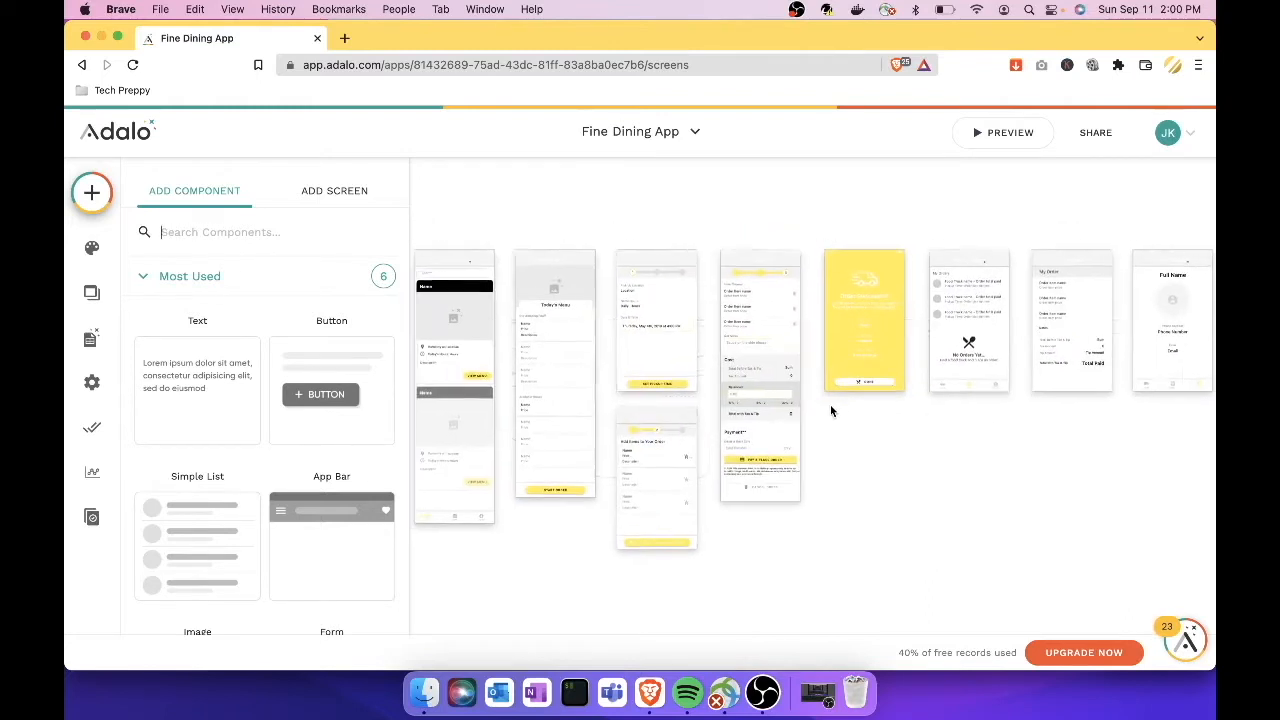
scroll(830, 404, left, 7)
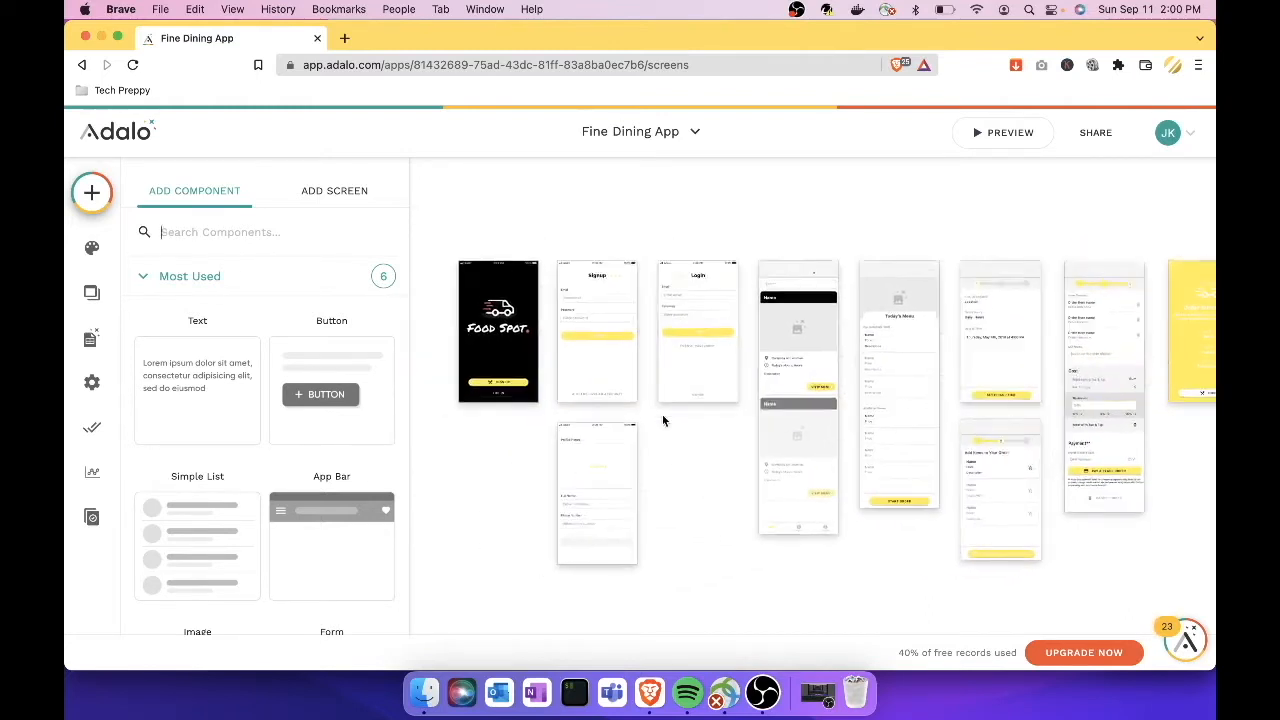
scroll(662, 420, left, 1)
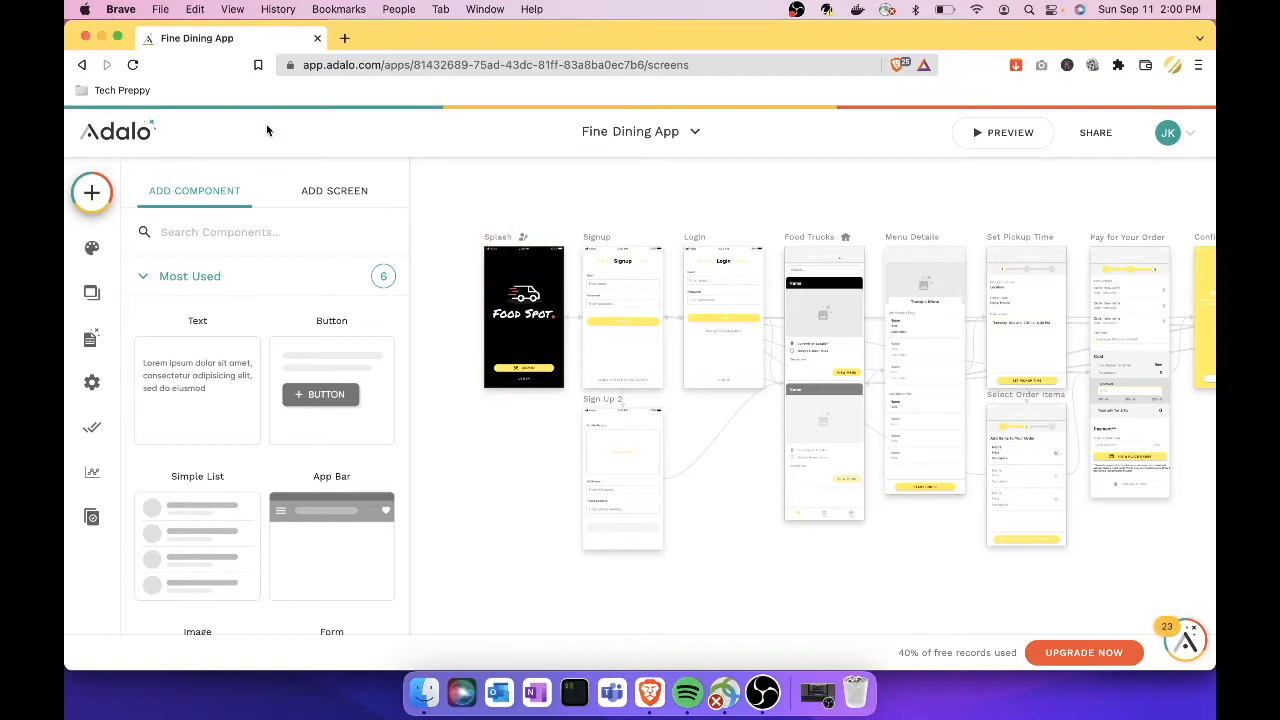
Step: Open the app list dropdown, then dismiss it to leave the full screens canvas visible
click(697, 137)
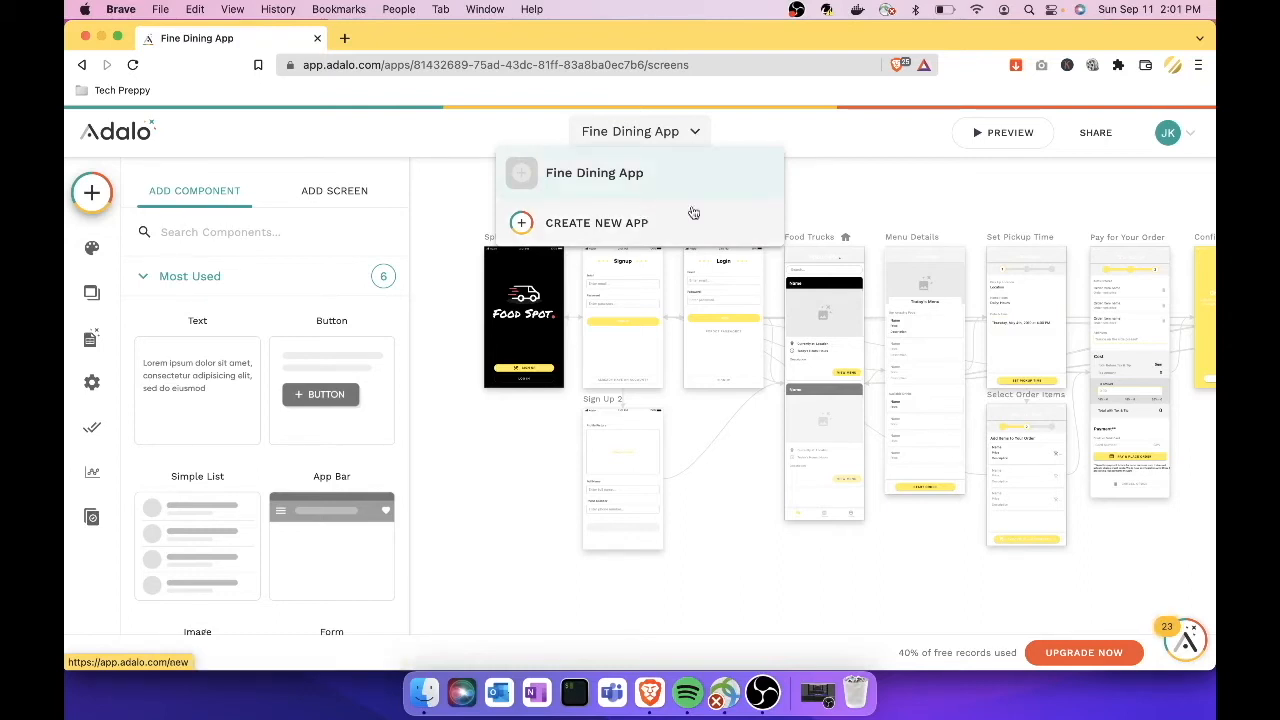
click(829, 180)
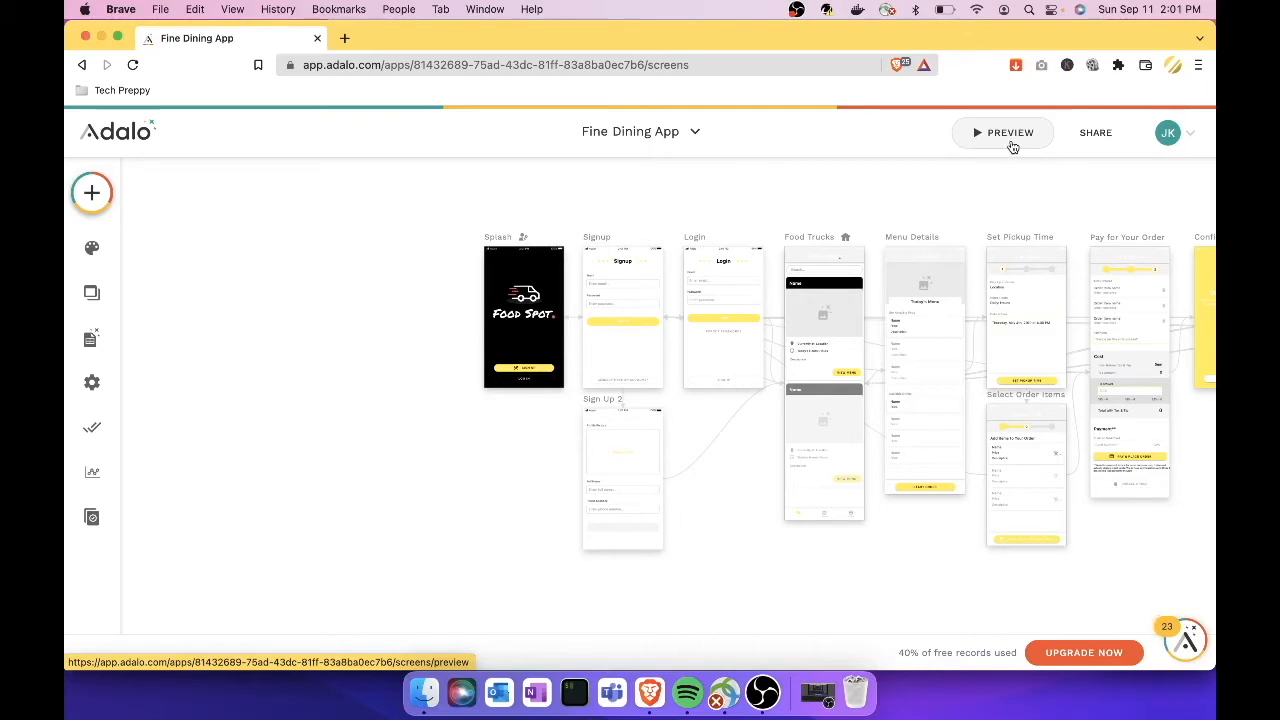
Step: Preview the app on a Galaxy S20, then switch the preview device back to iPhone 13 Pro
click(1011, 145)
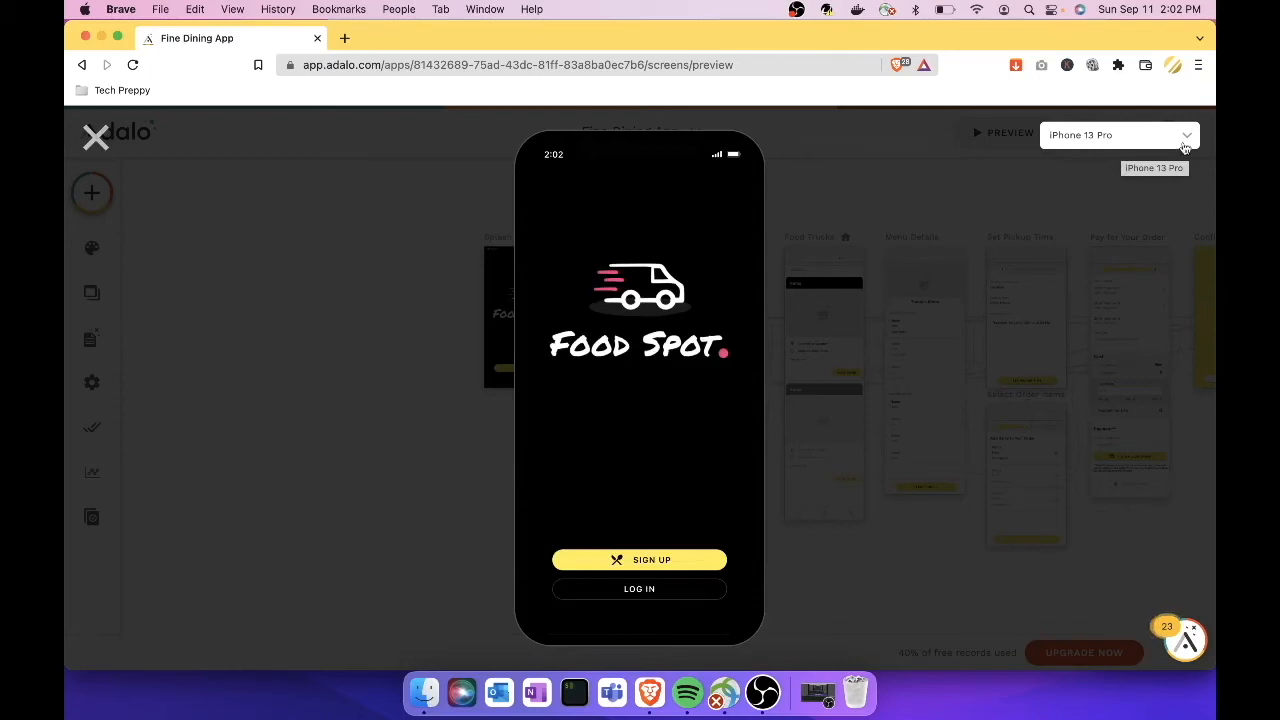
click(1184, 148)
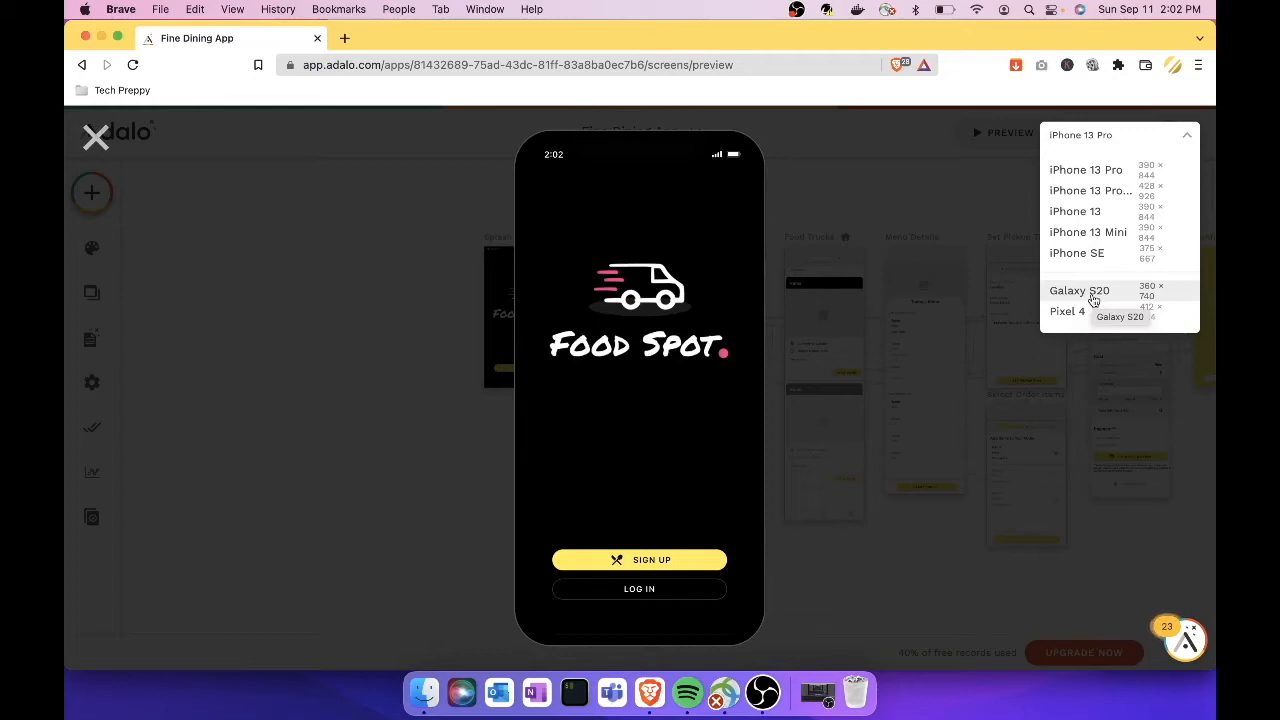
click(1093, 292)
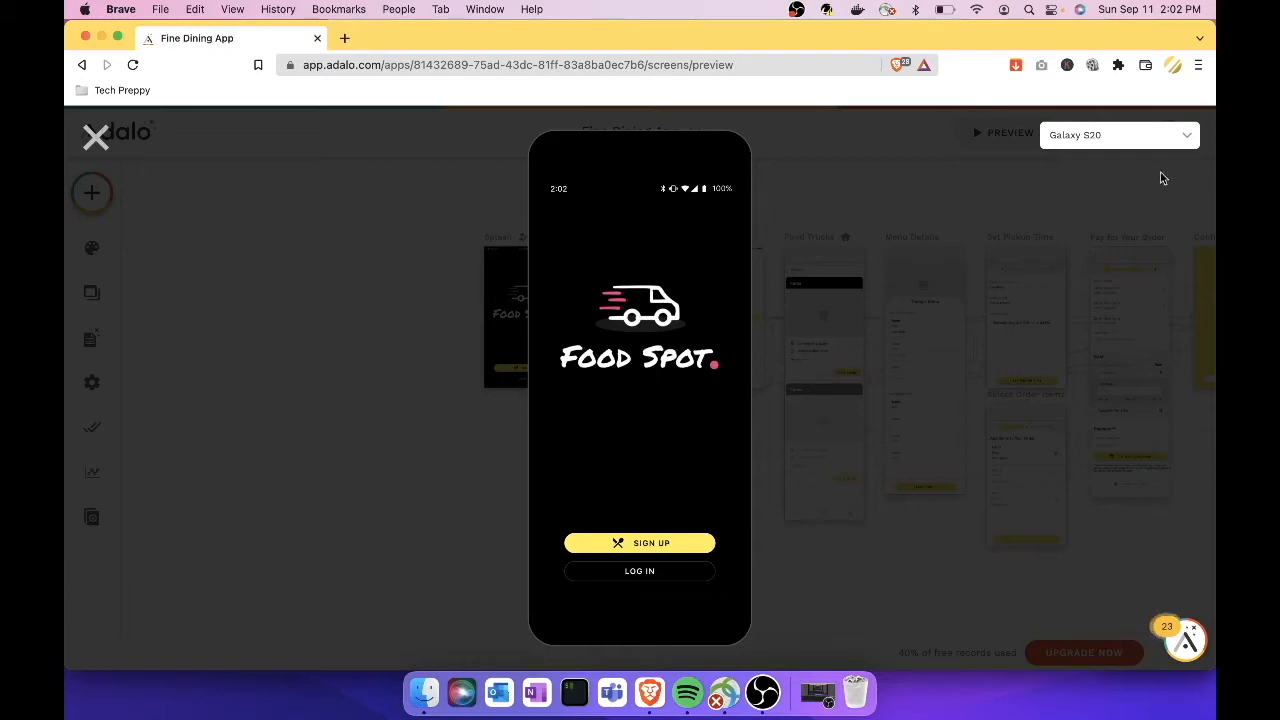
click(1190, 140)
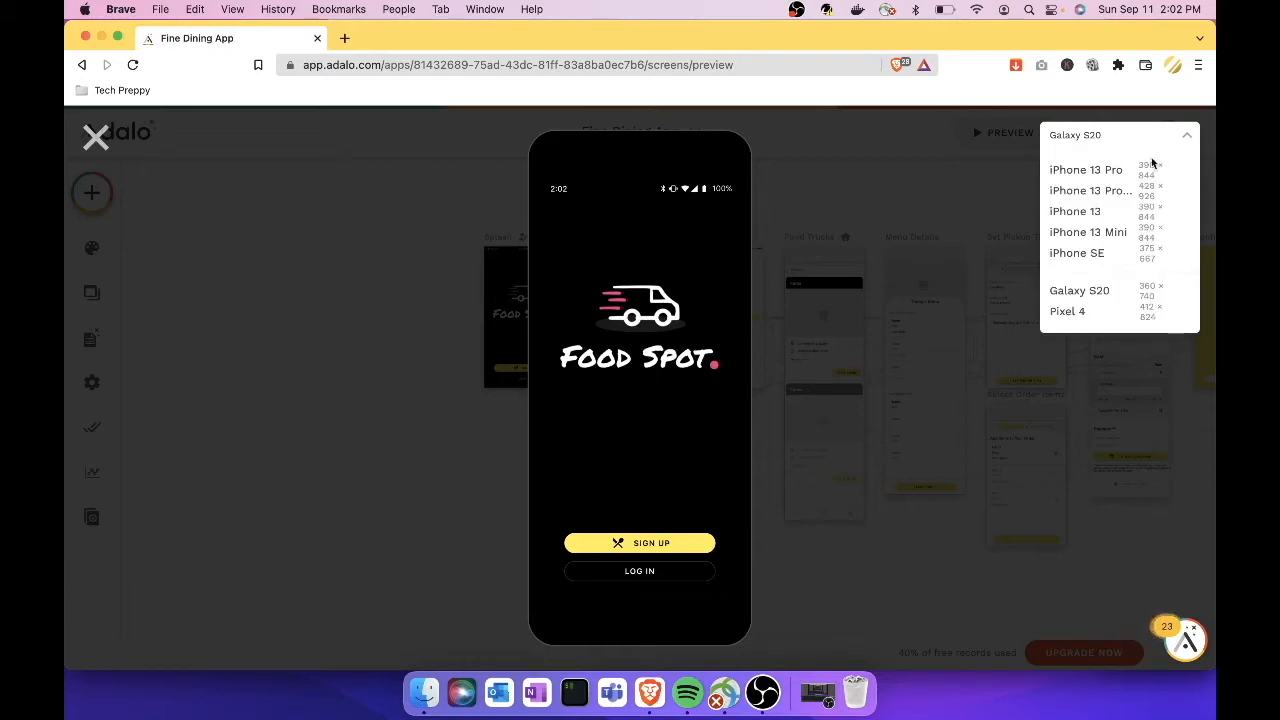
click(1117, 172)
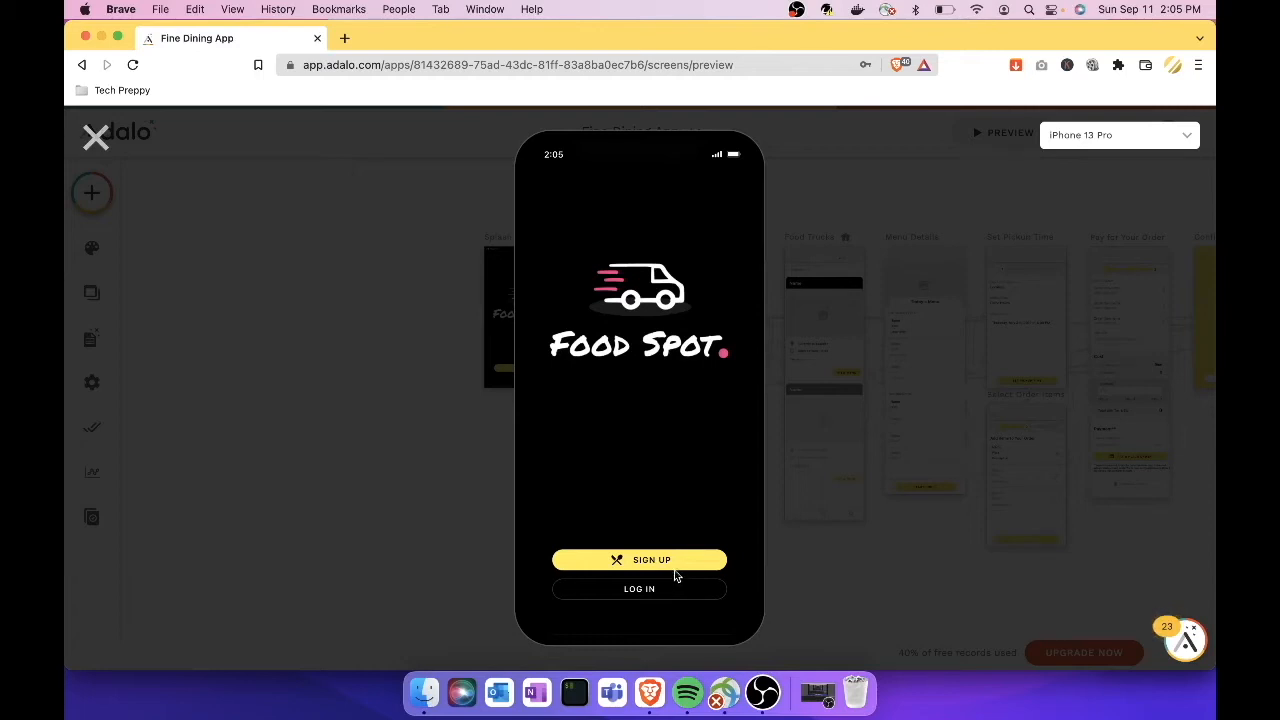
Step: Start signing up in the preview and try submitting with the invalid e-mail 'fdfdfdfd'
click(672, 563)
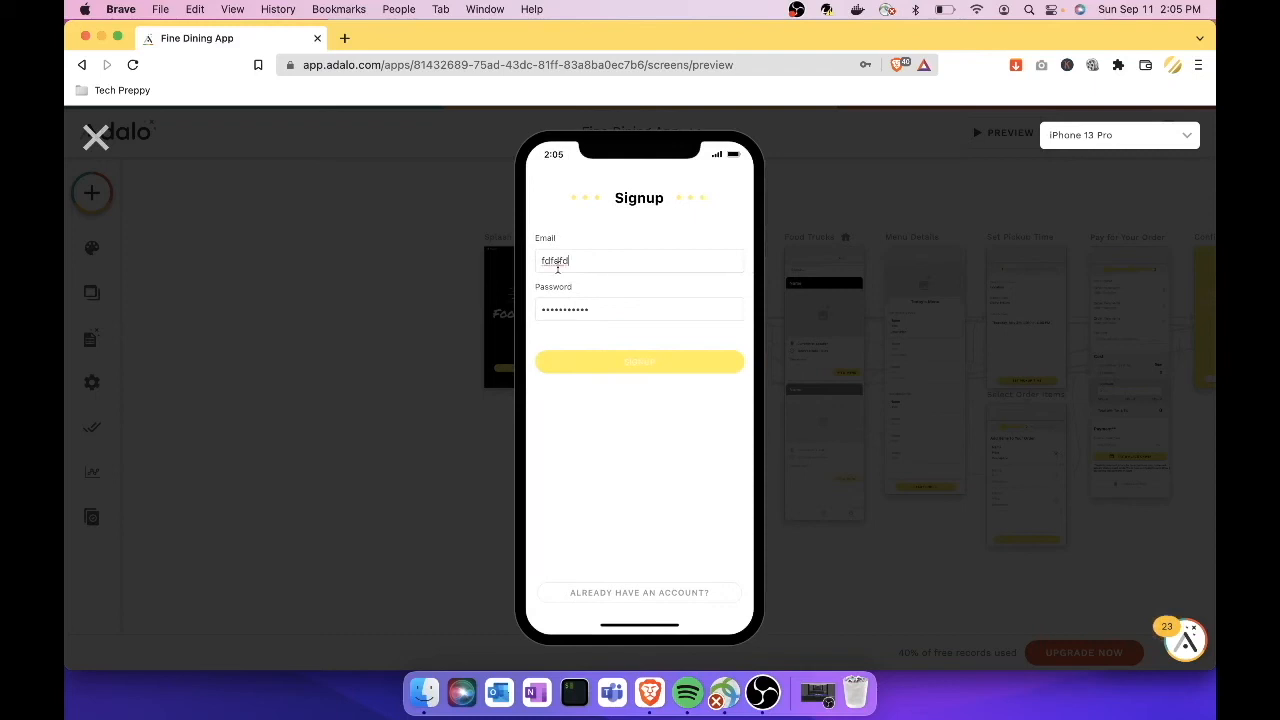
text(a)
key(super+a)
text(fdfdfdfd)
click(643, 366)
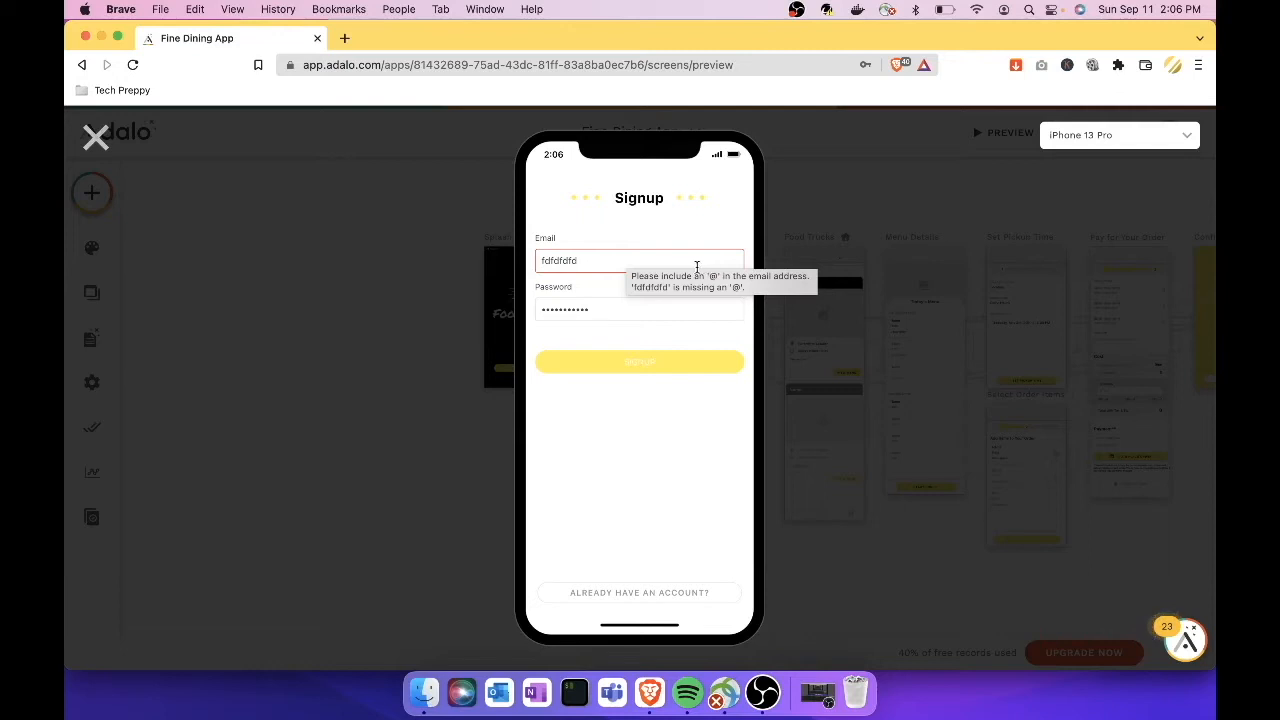
Step: Replace the e-mail with a valid test address and the password with a new six-character one, then submit
drag(611, 260, 540, 258)
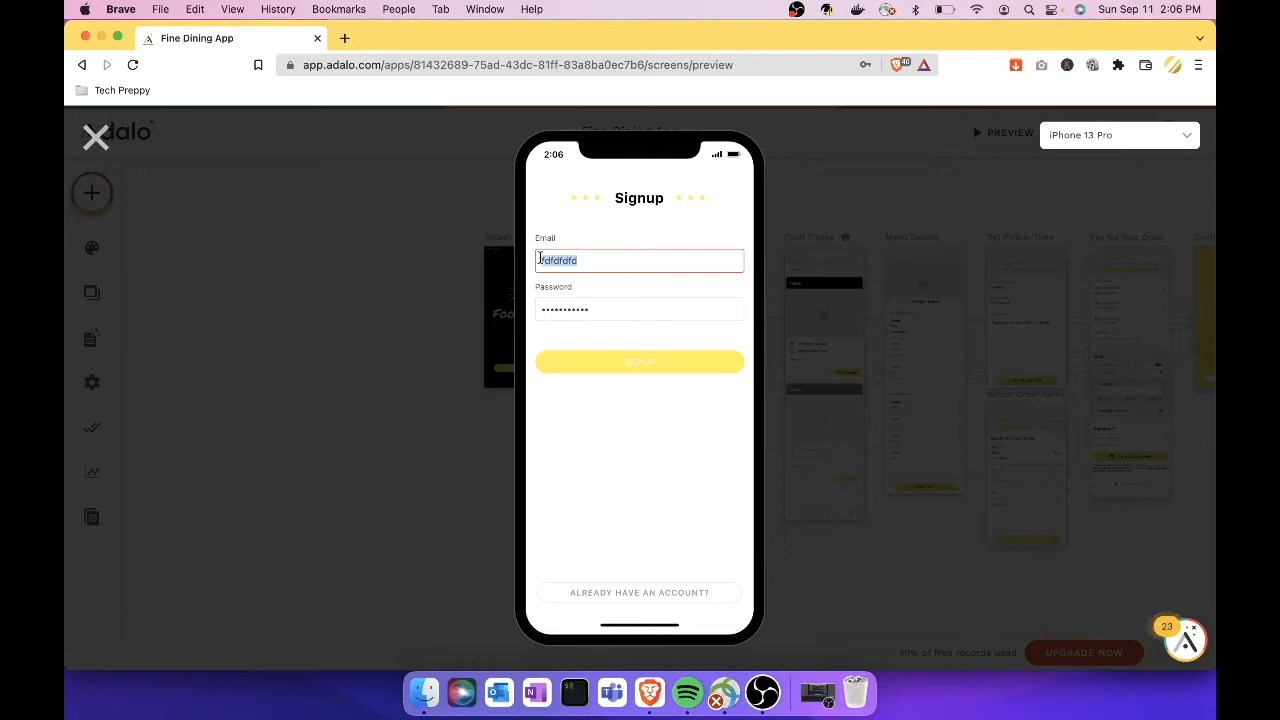
key(BackSpace)
text(techrp)
key(BackSpace)
key(BackSpace)
text(preppy@ddummy.com)
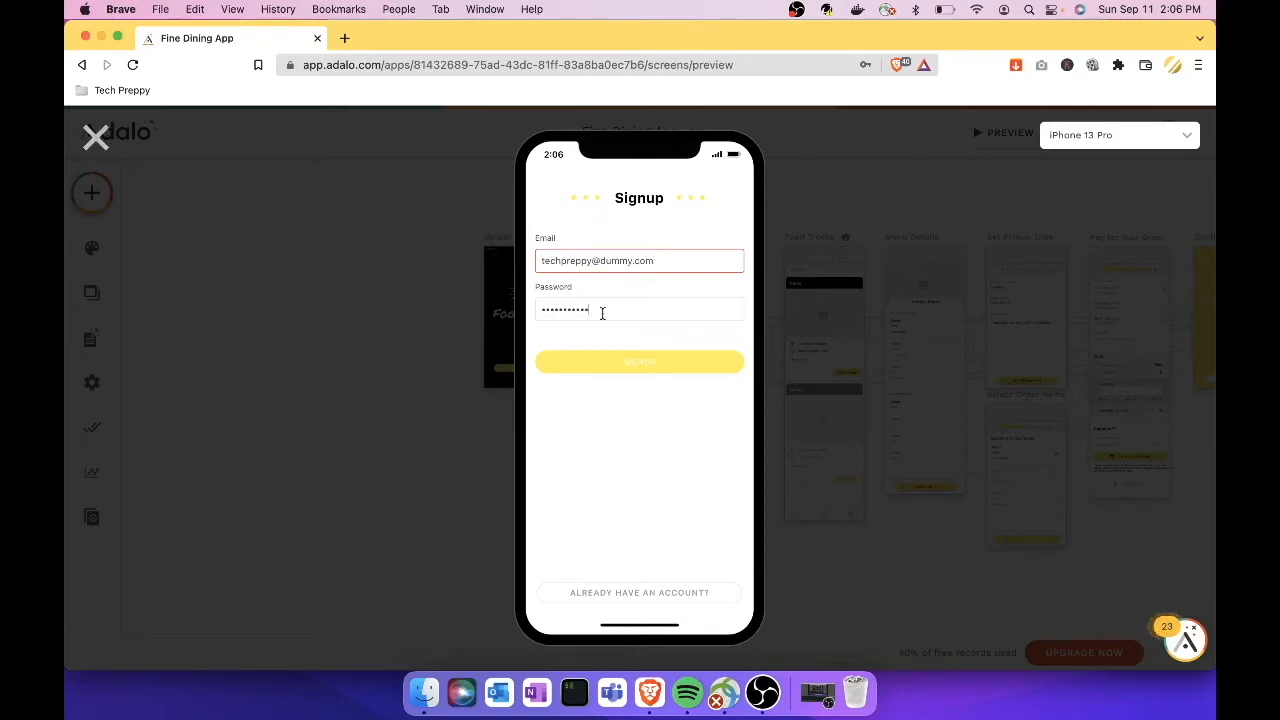
drag(622, 312, 430, 301)
key(BackSpace)
text(•••••••)
drag(584, 305, 536, 305)
text(••••••)
click(636, 371)
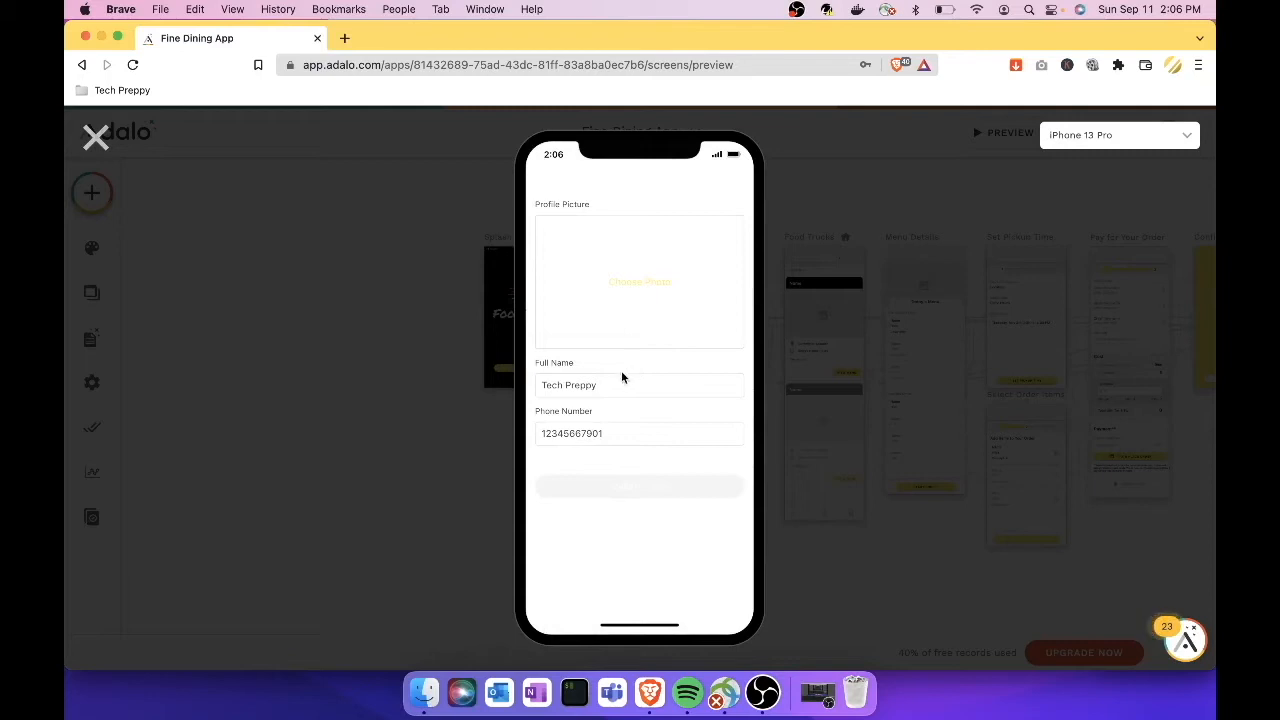
Step: Retype the Full Name, replace the phone number with a new 11-digit number, and submit the profile step
click(615, 390)
drag(533, 397, 540, 386)
key(BackSpace)
click(597, 386)
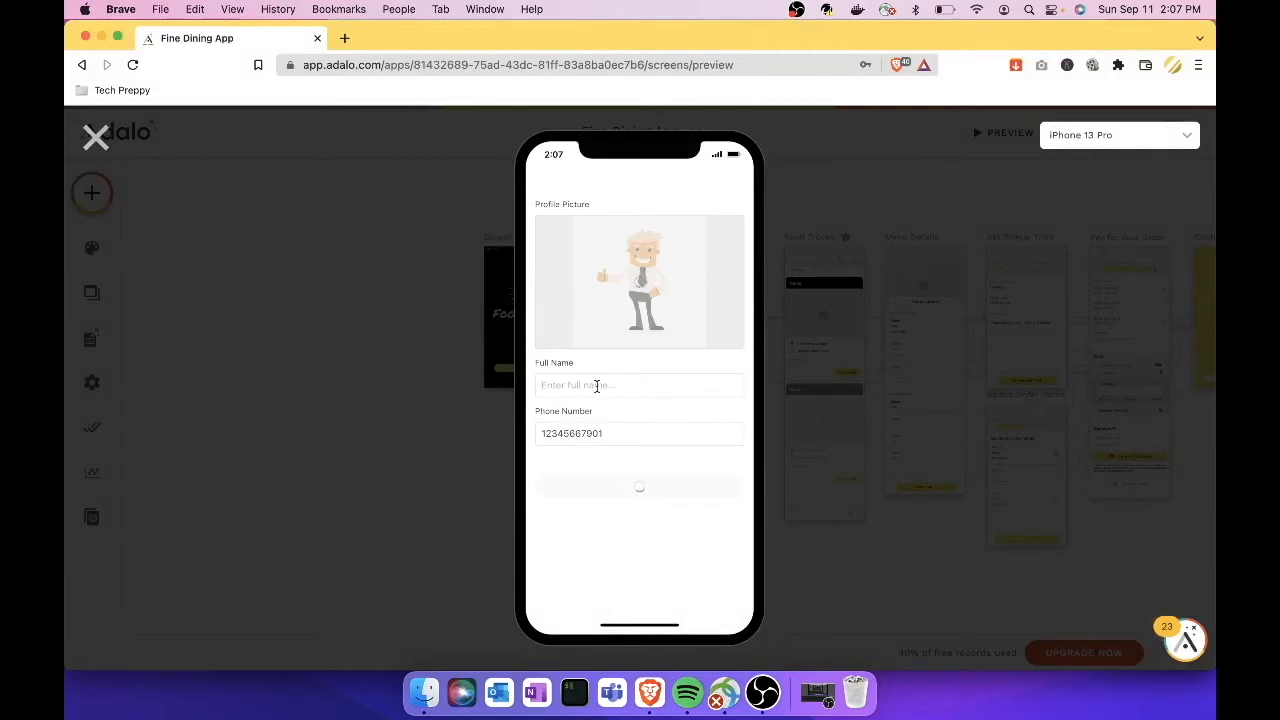
text(Tech Preppy)
click(629, 451)
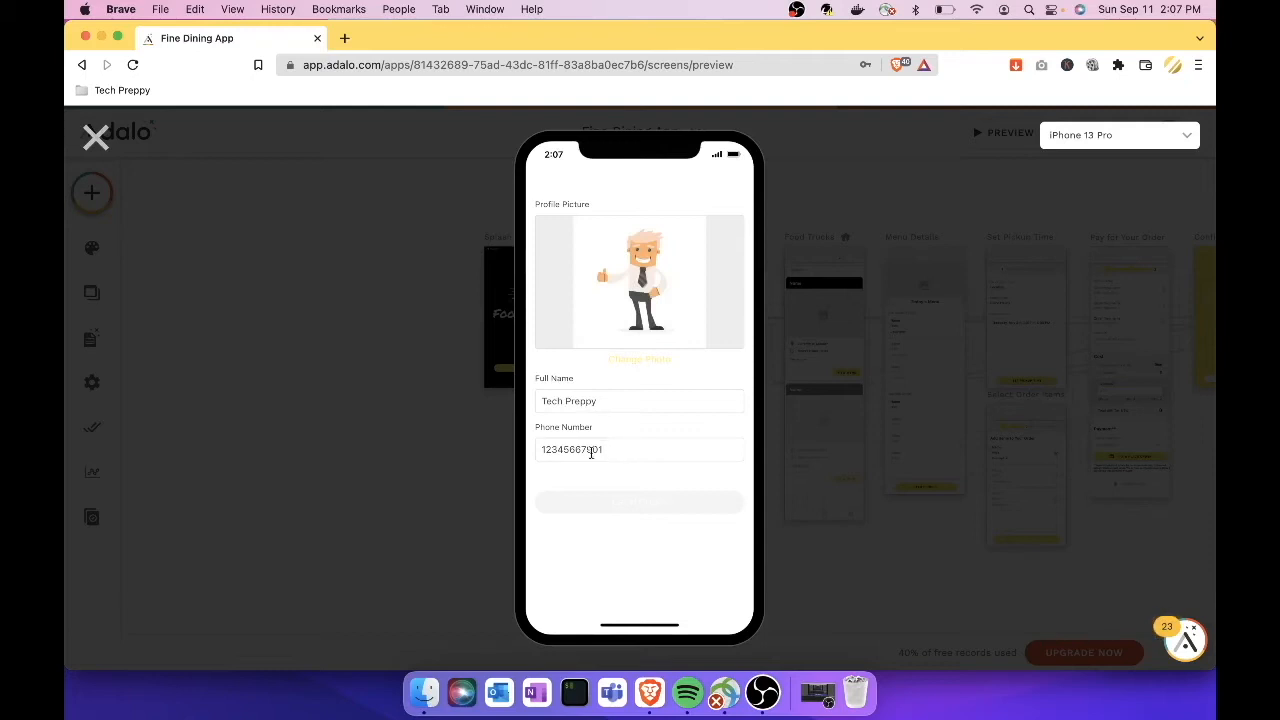
drag(614, 451, 457, 443)
text(12345678901)
click(645, 511)
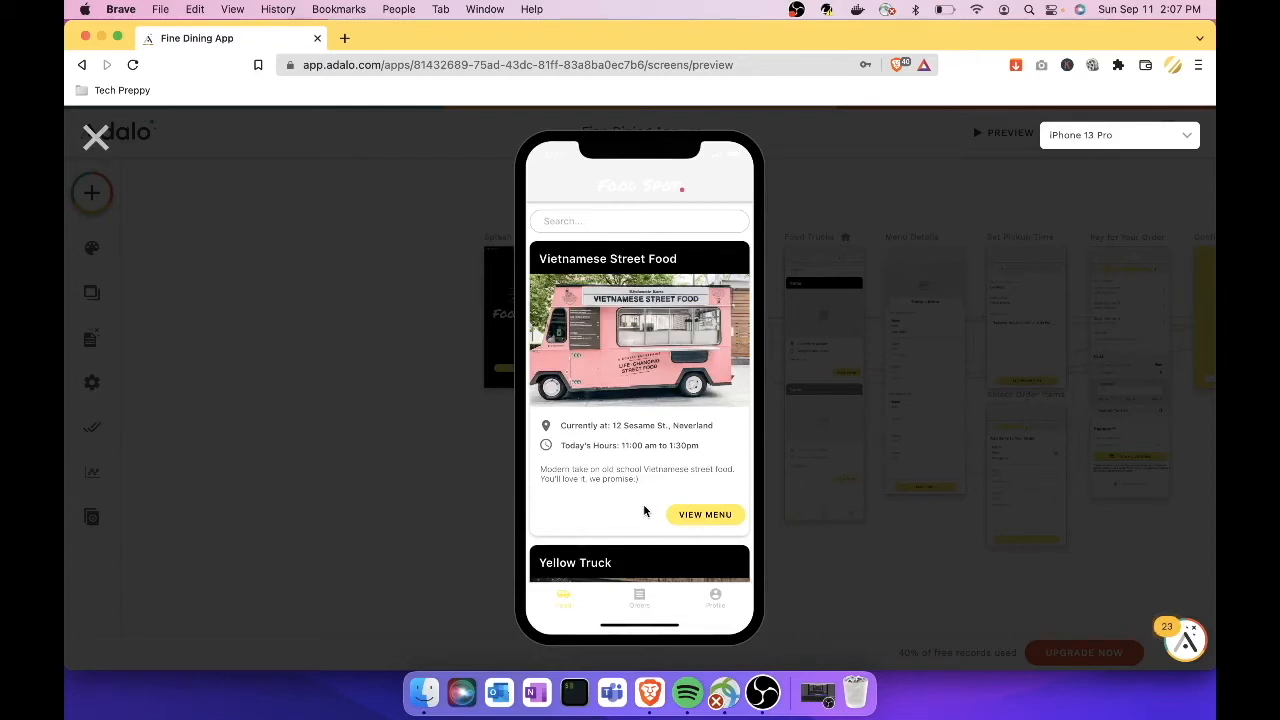
Step: Scroll the food-truck list, view the Vietnamese Street Food truck's menu, then close the preview
scroll(574, 420, down, 1)
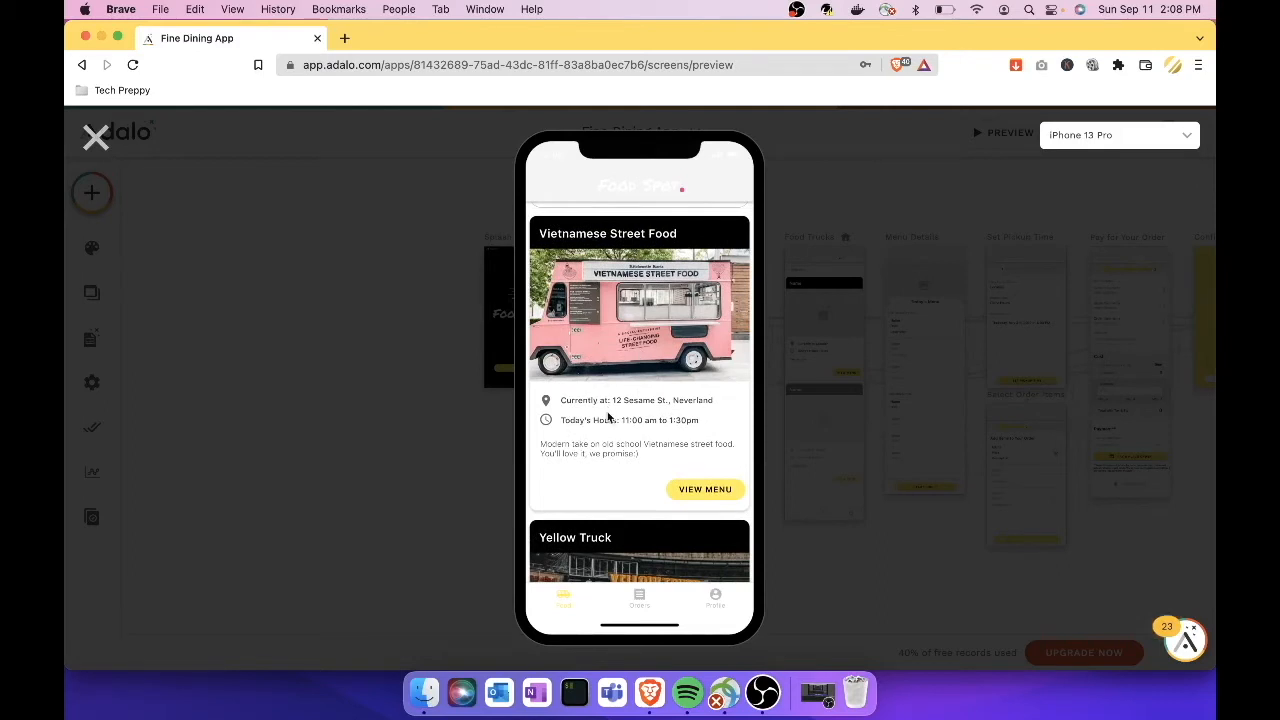
scroll(607, 418, down, 2)
scroll(607, 418, down, 1)
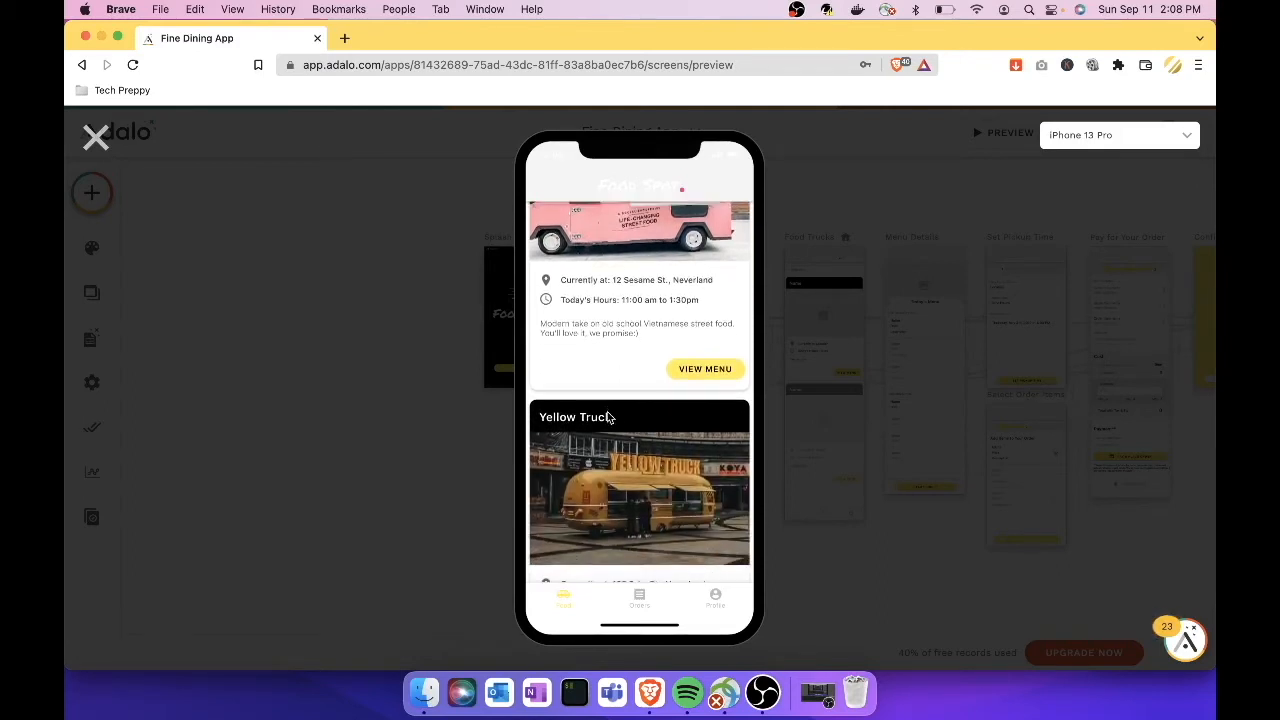
click(607, 418)
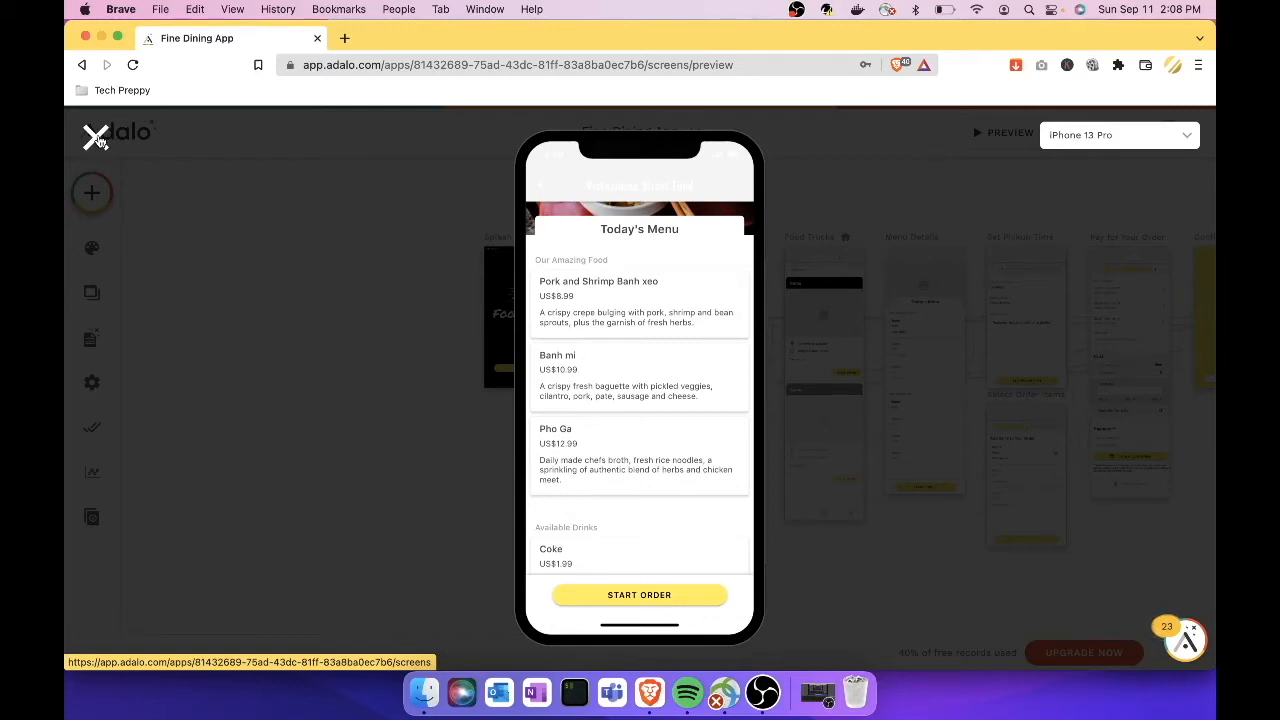
click(96, 138)
Step: Open the shareable preview page, close its tab, and open then dismiss the account menu
click(1100, 138)
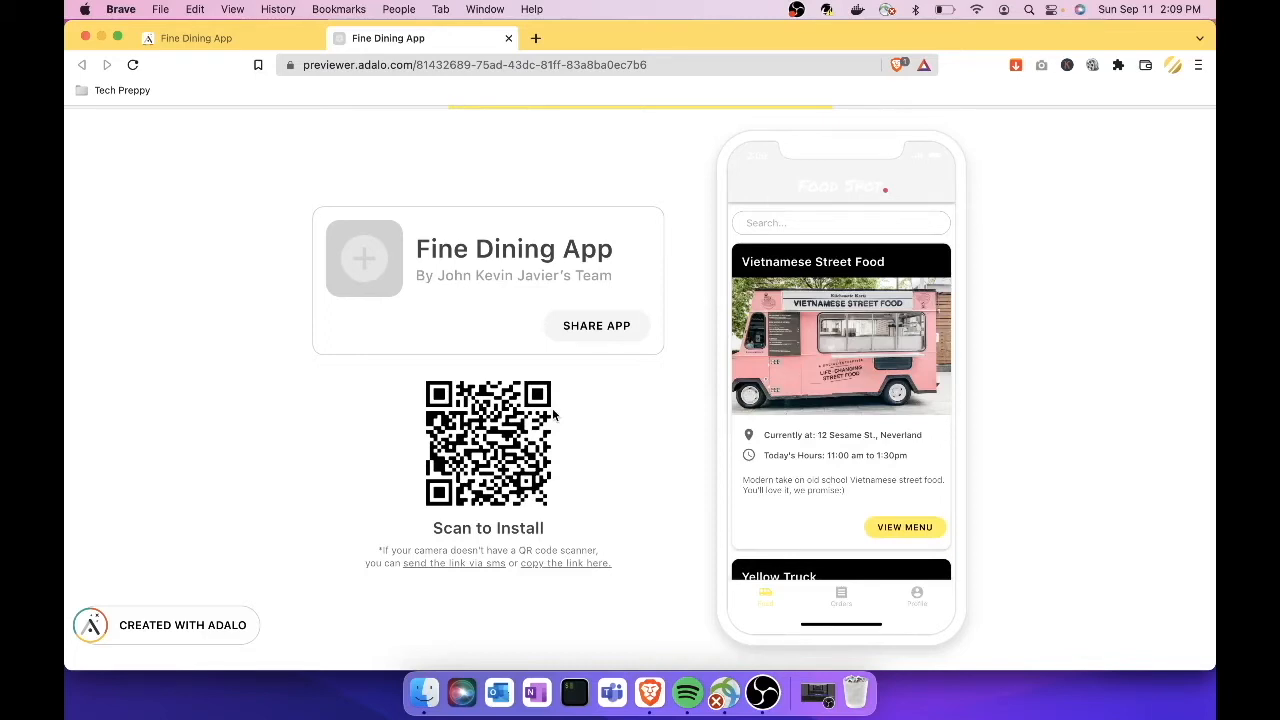
click(508, 38)
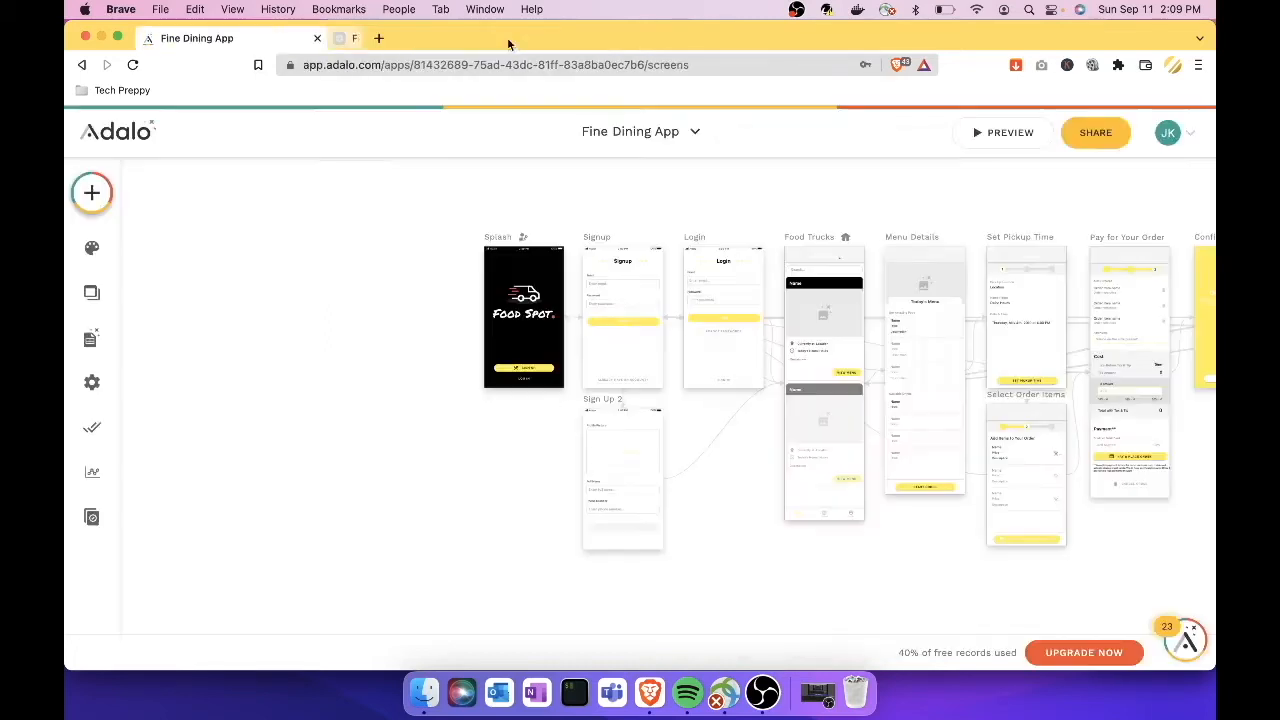
click(1192, 142)
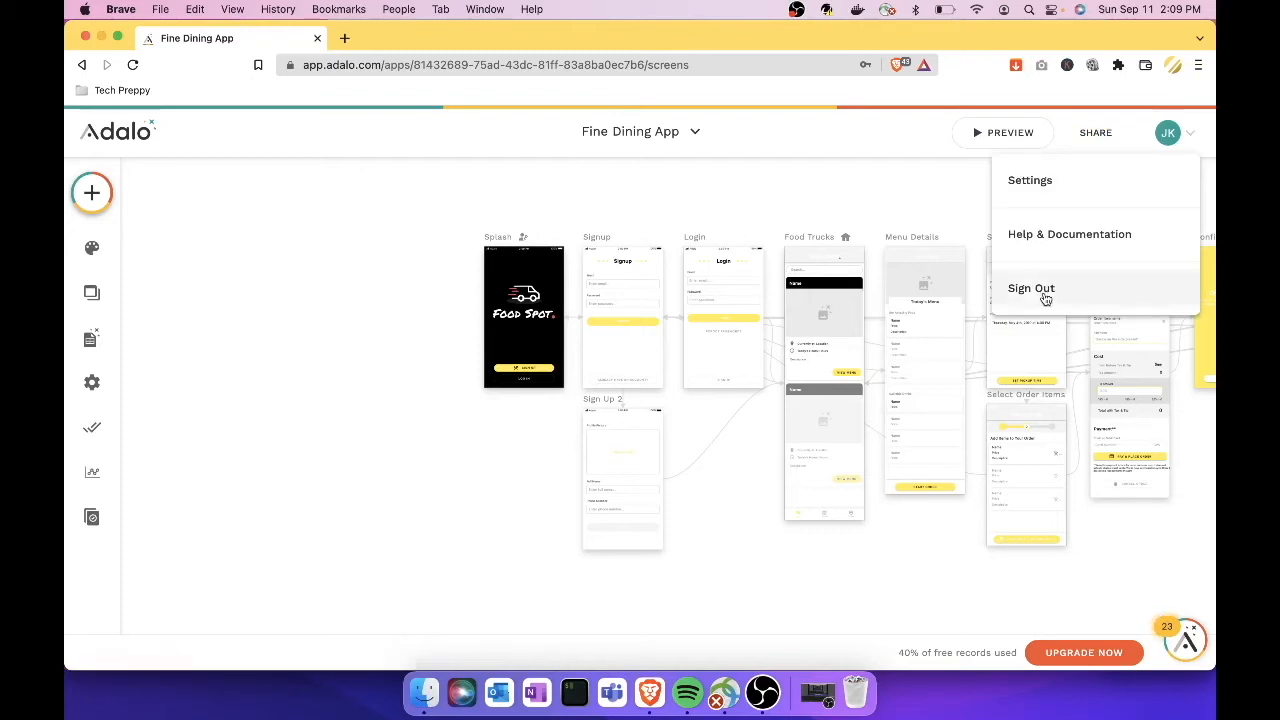
click(969, 201)
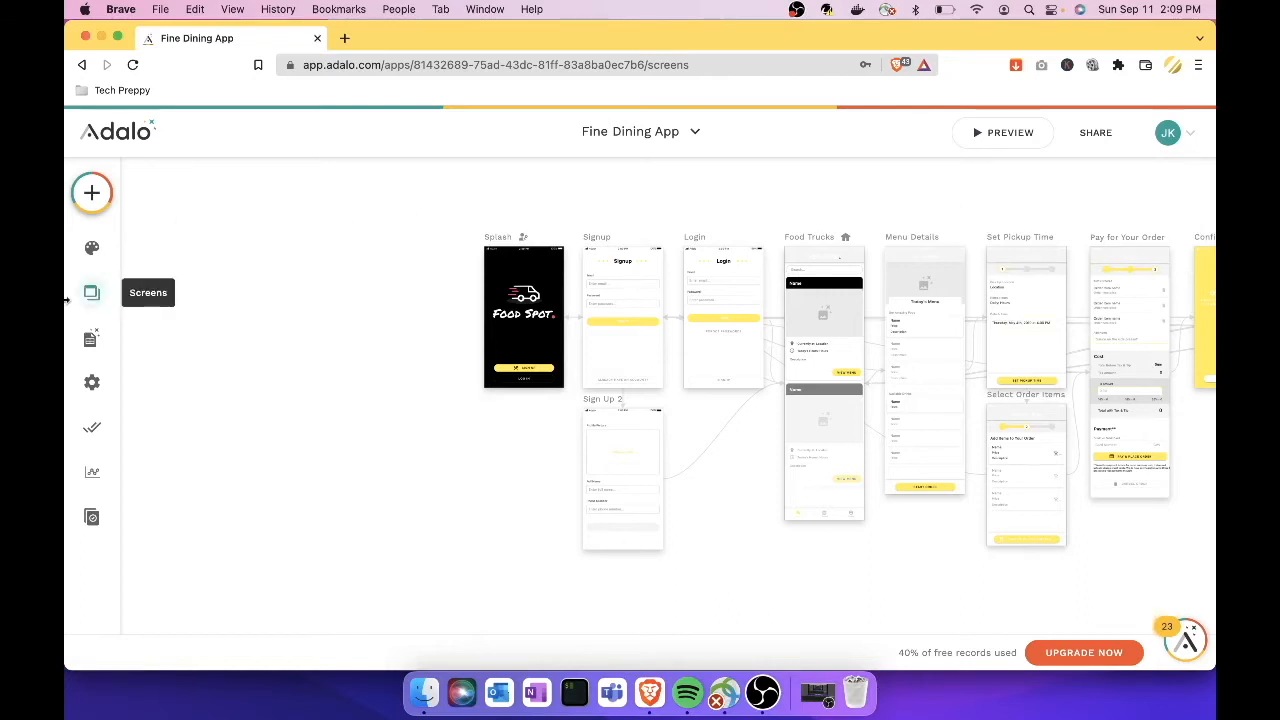
click(93, 195)
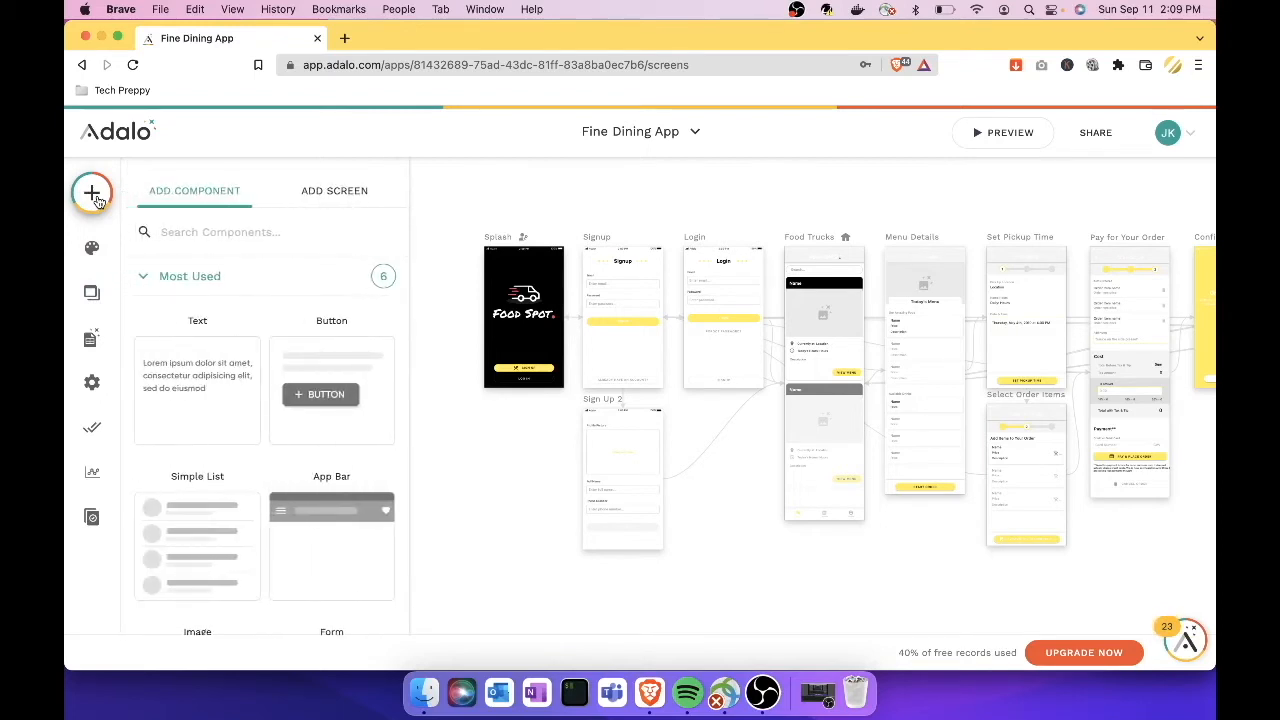
click(143, 280)
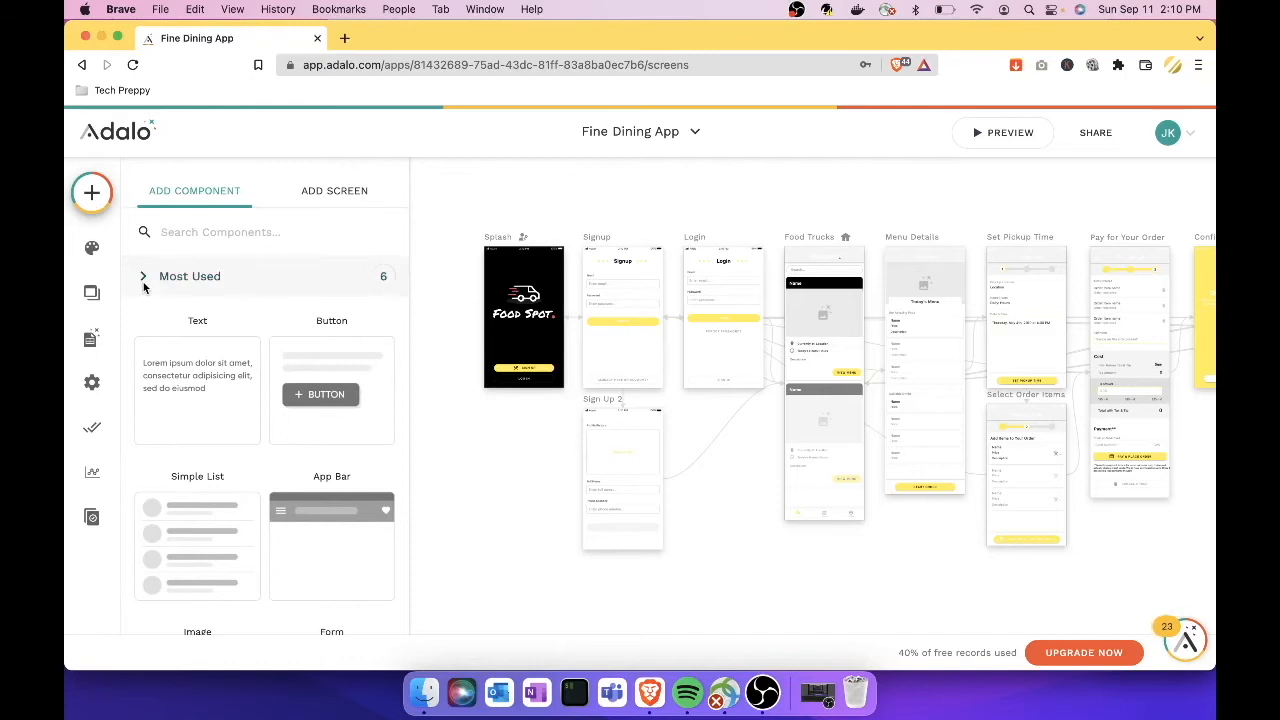
click(146, 282)
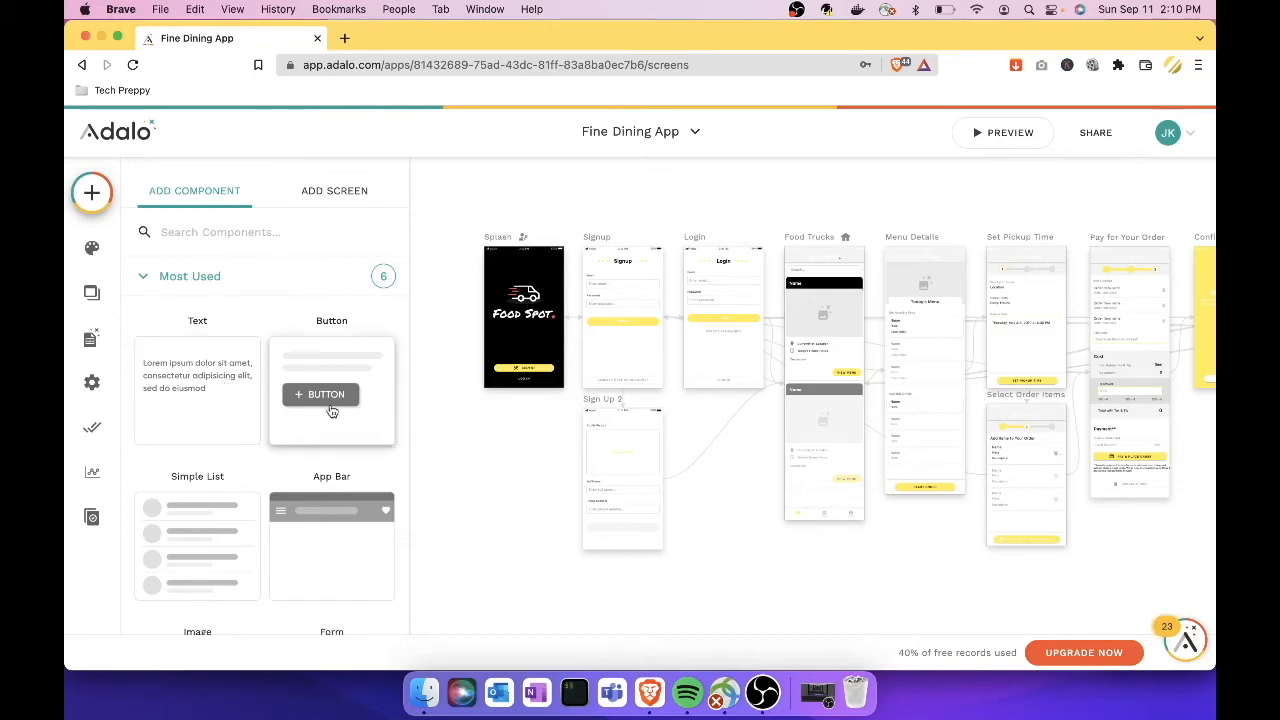
scroll(332, 410, down, 5)
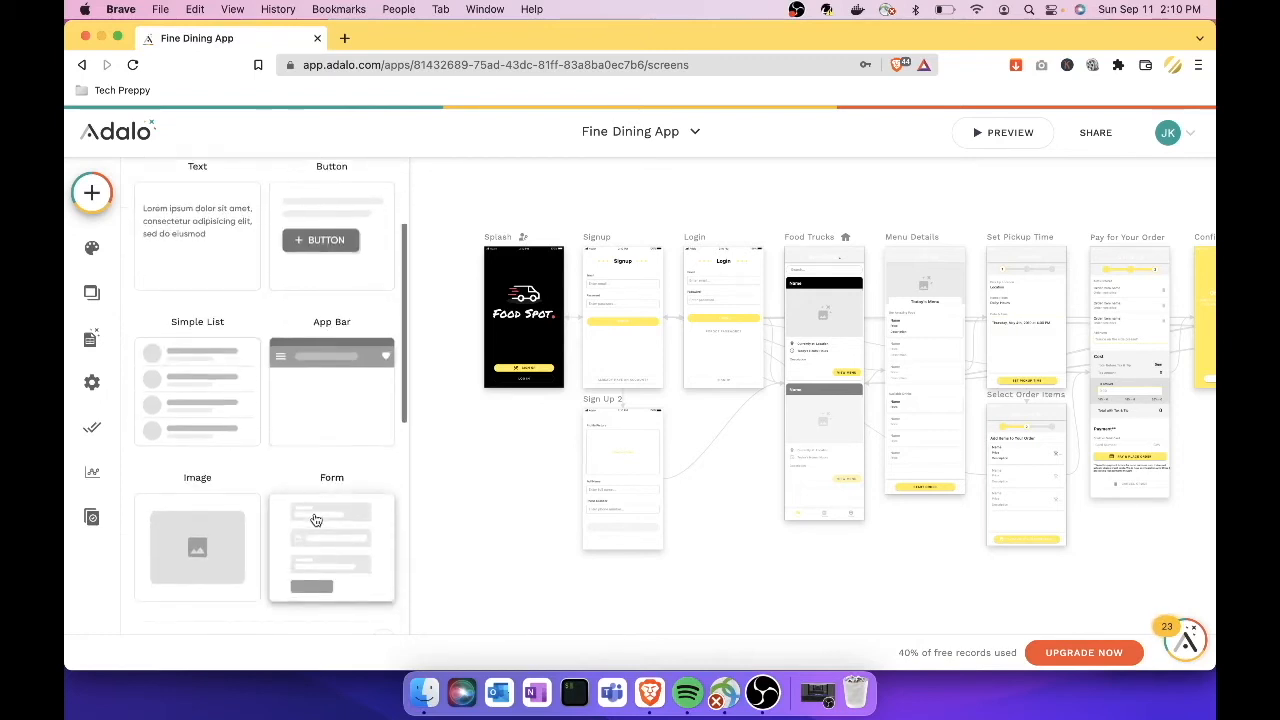
scroll(314, 520, up, 5)
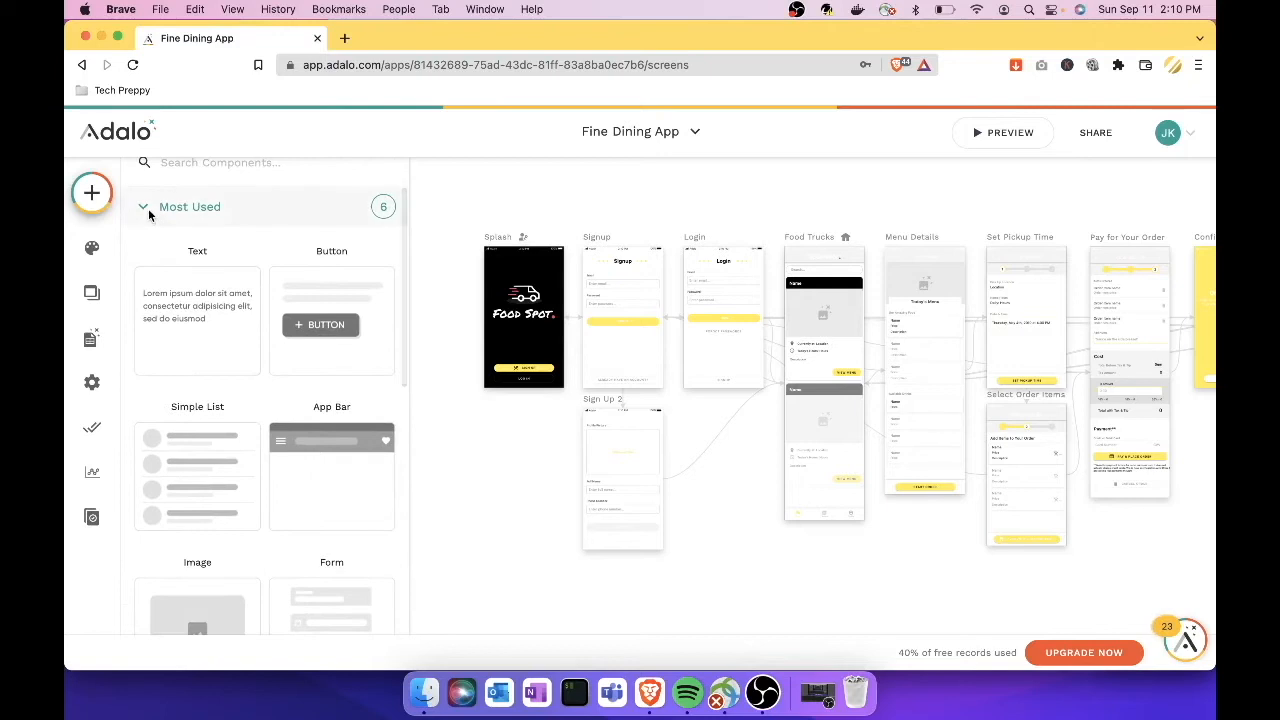
click(147, 209)
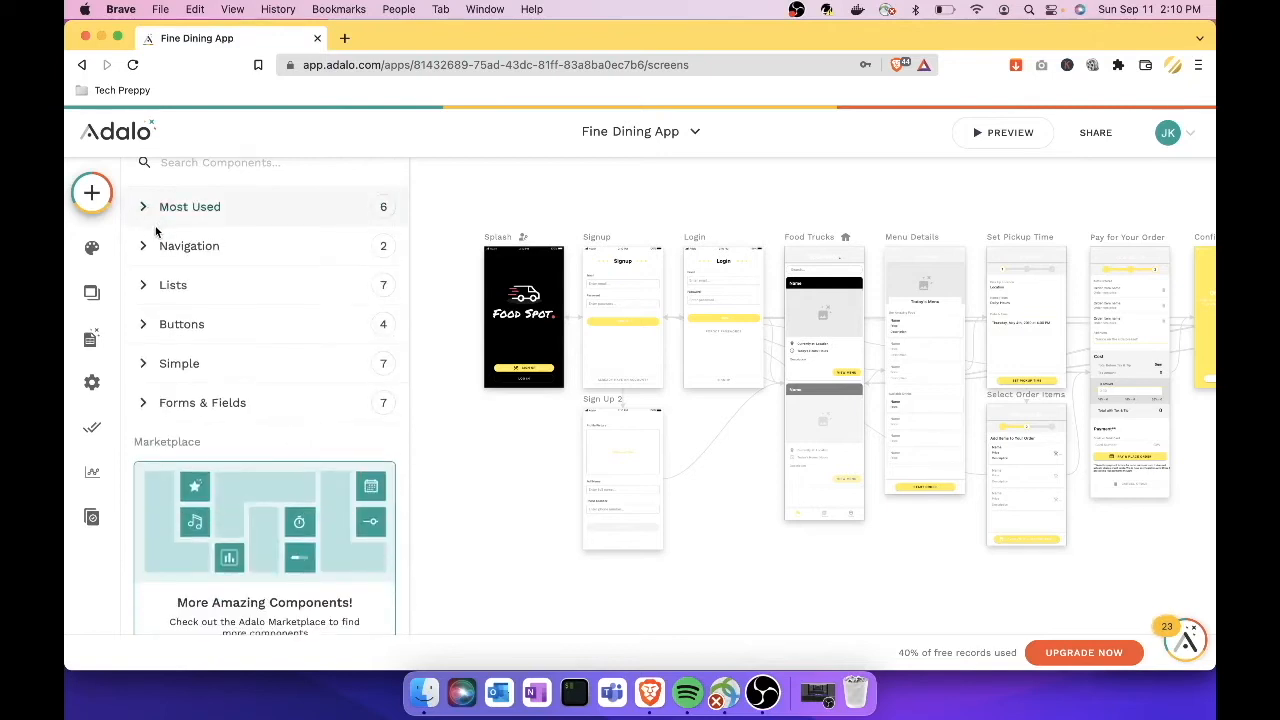
click(145, 247)
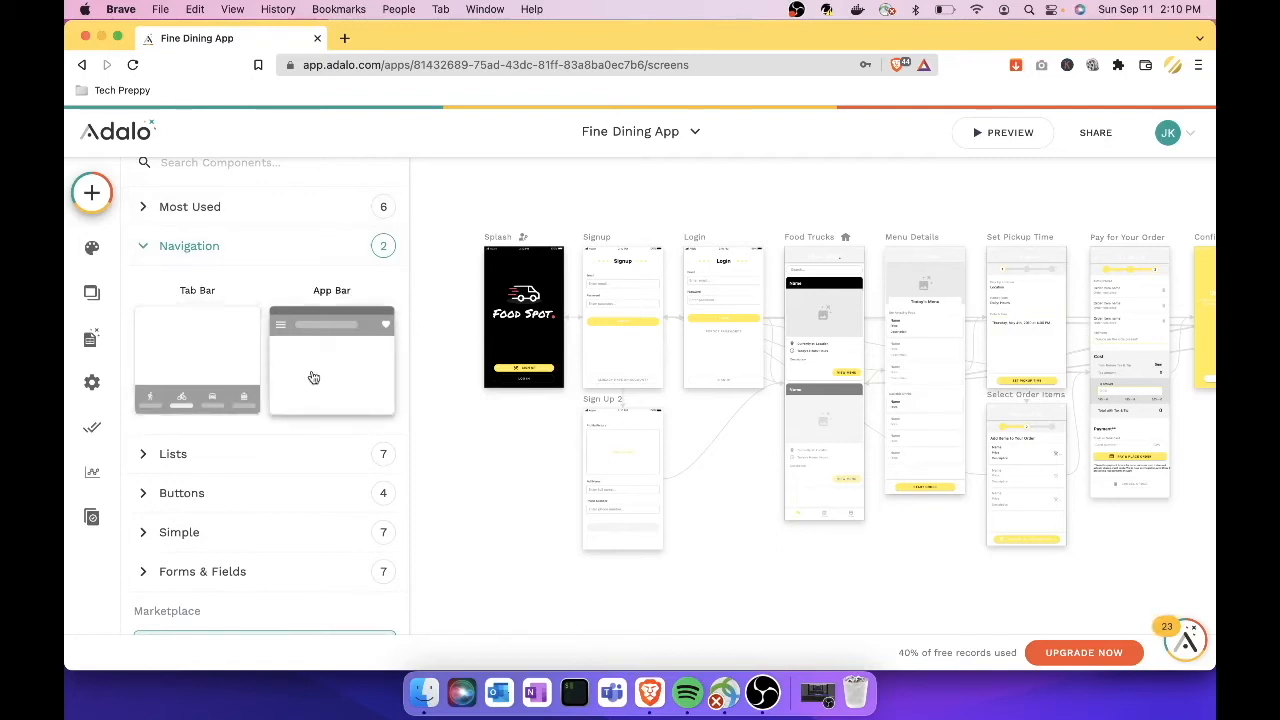
click(142, 246)
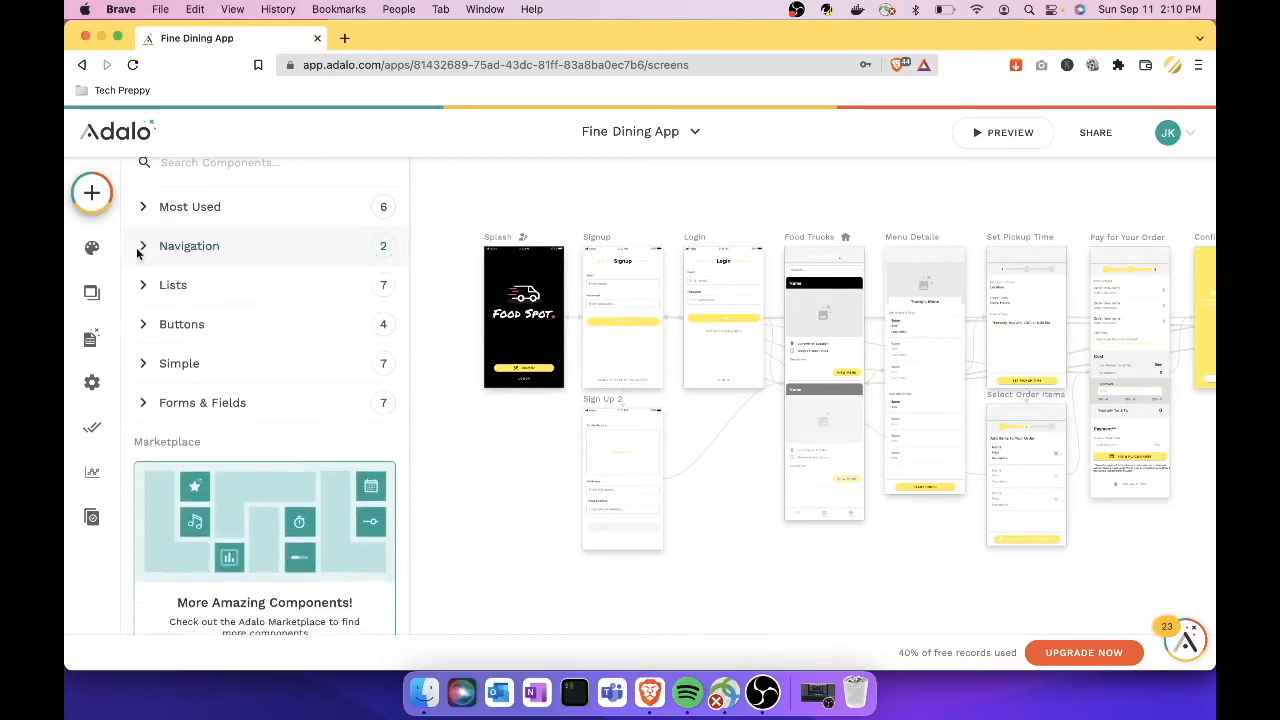
click(145, 330)
scroll(177, 385, down, 2)
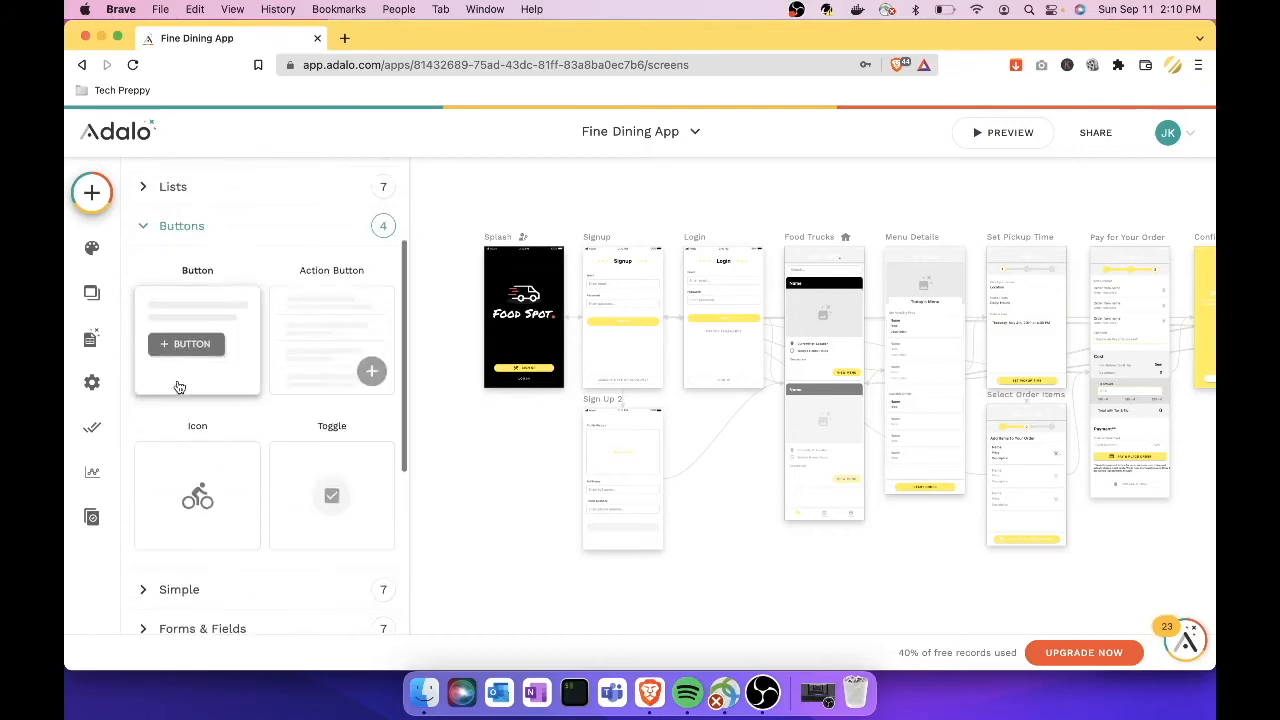
scroll(285, 521, up, 1)
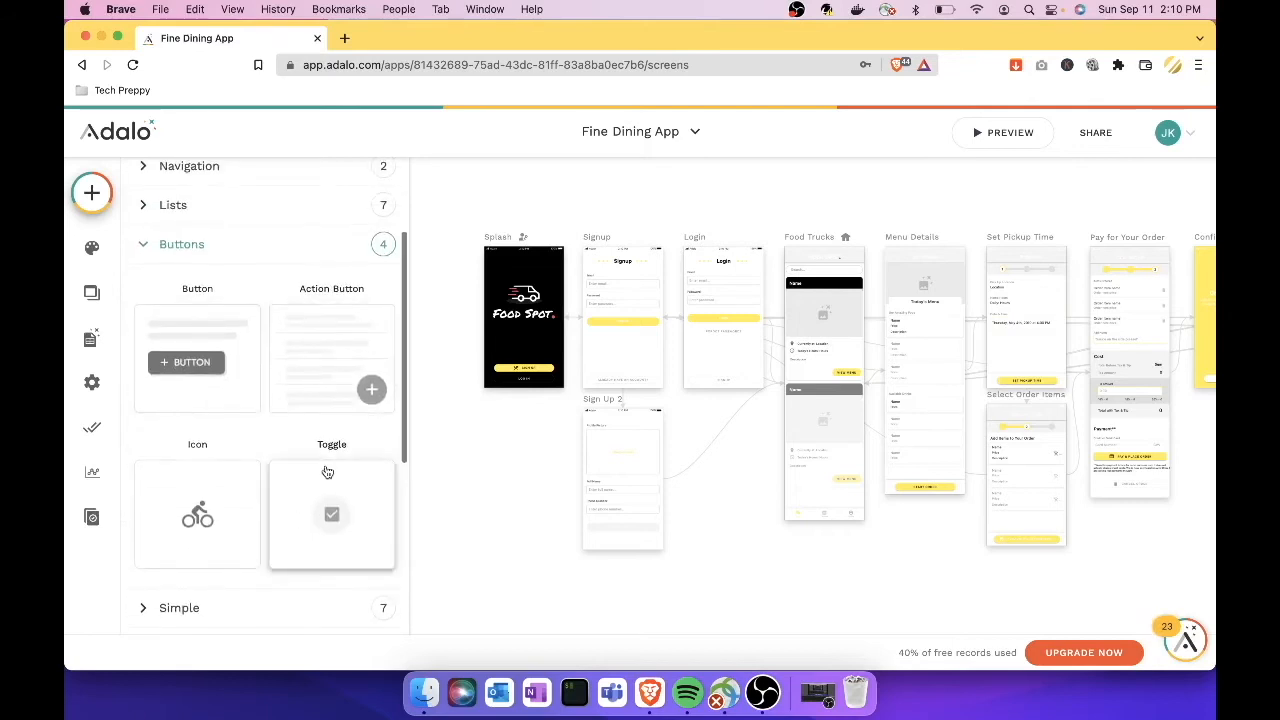
click(144, 246)
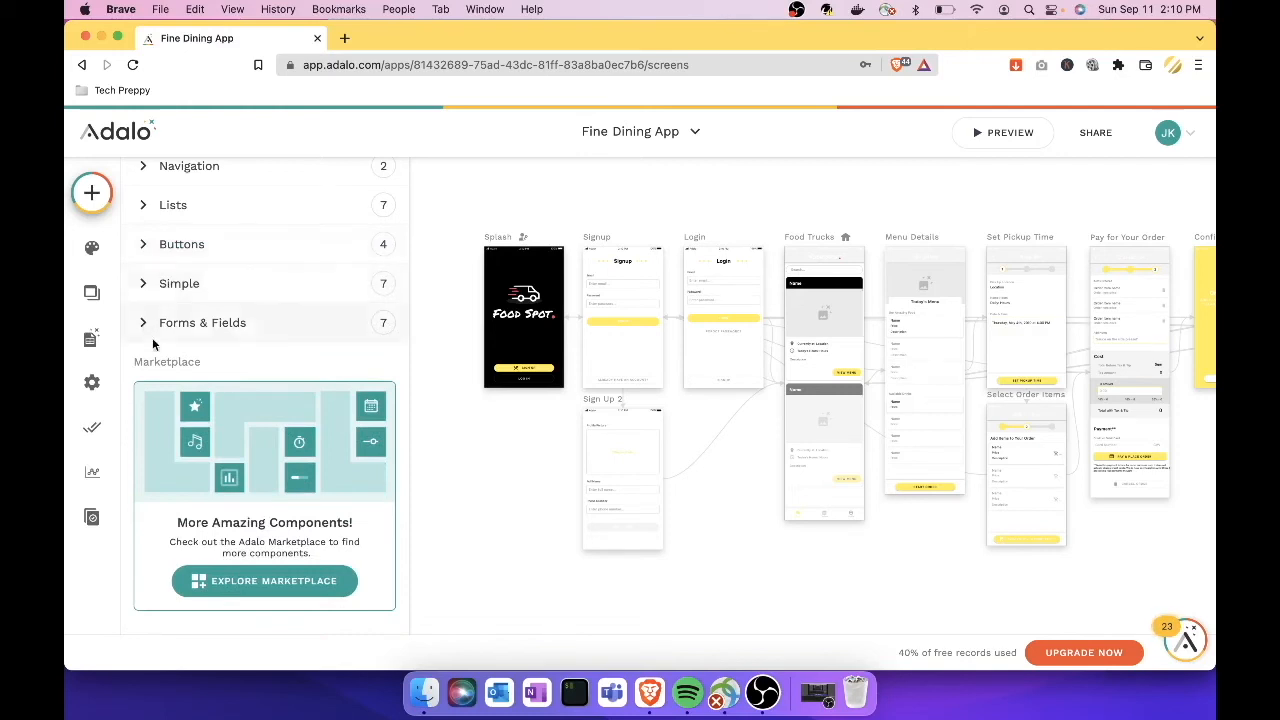
scroll(154, 344, down, 1)
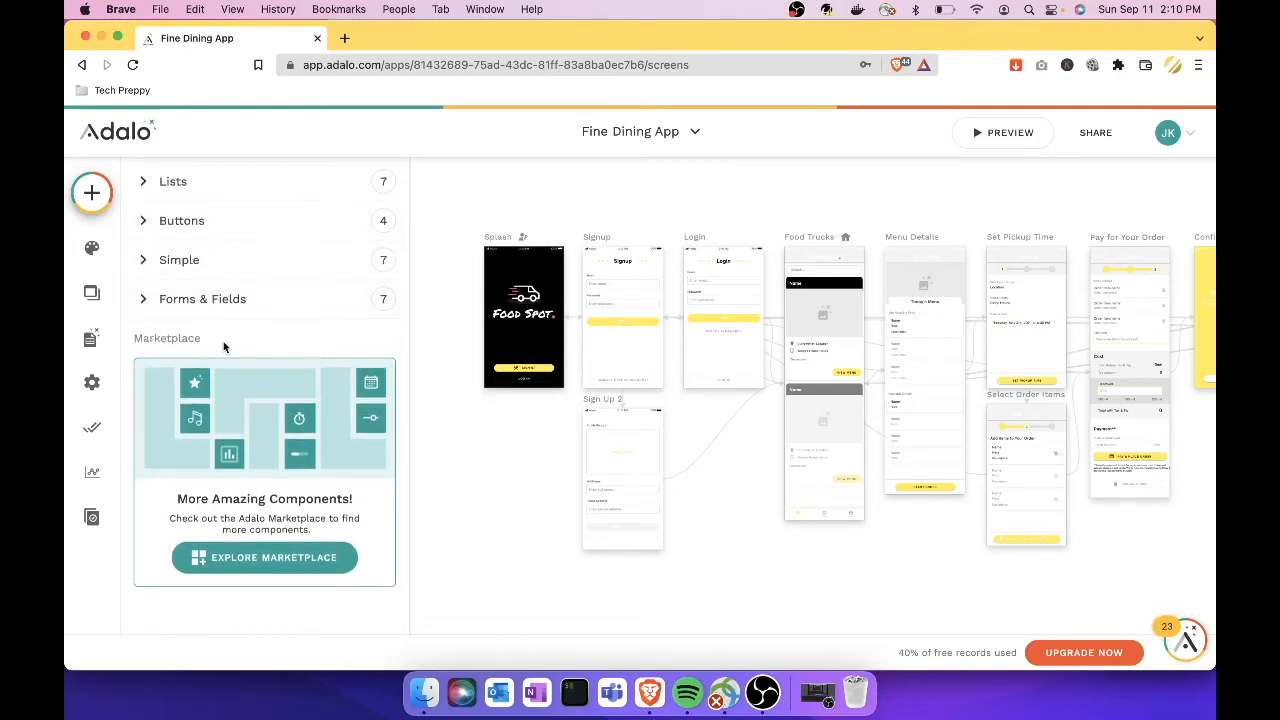
click(268, 568)
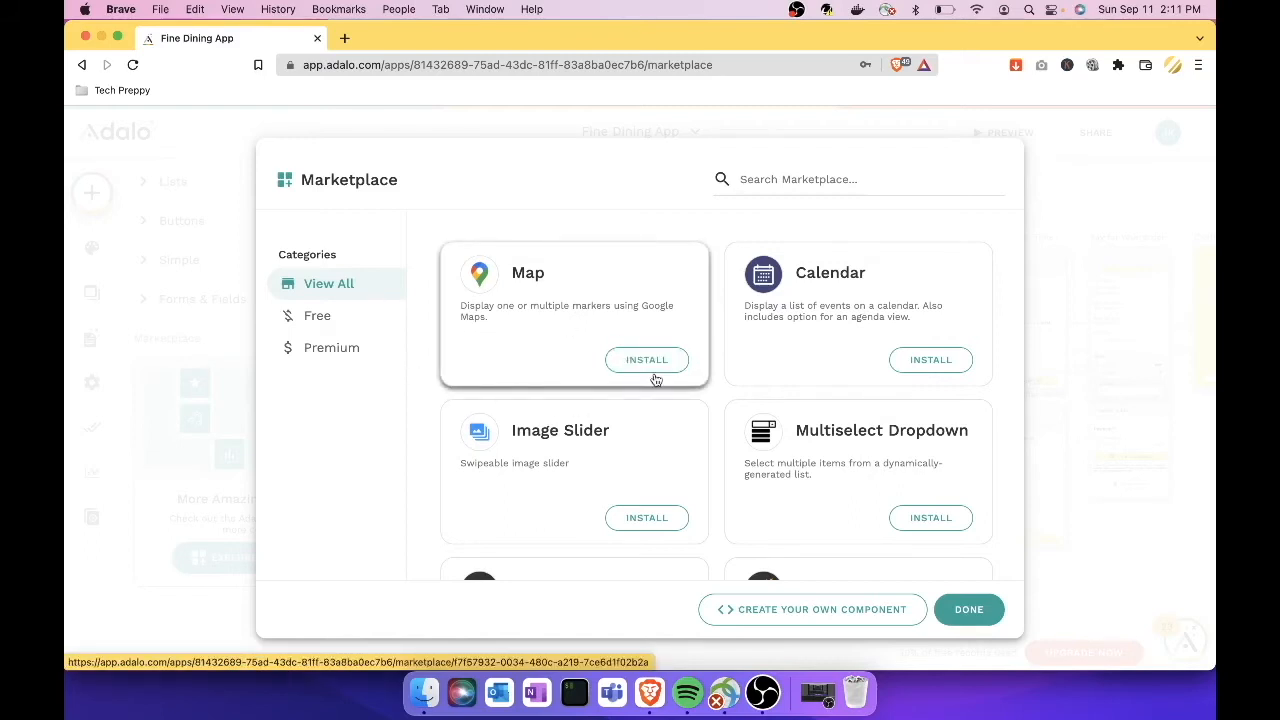
scroll(791, 372, down, 2)
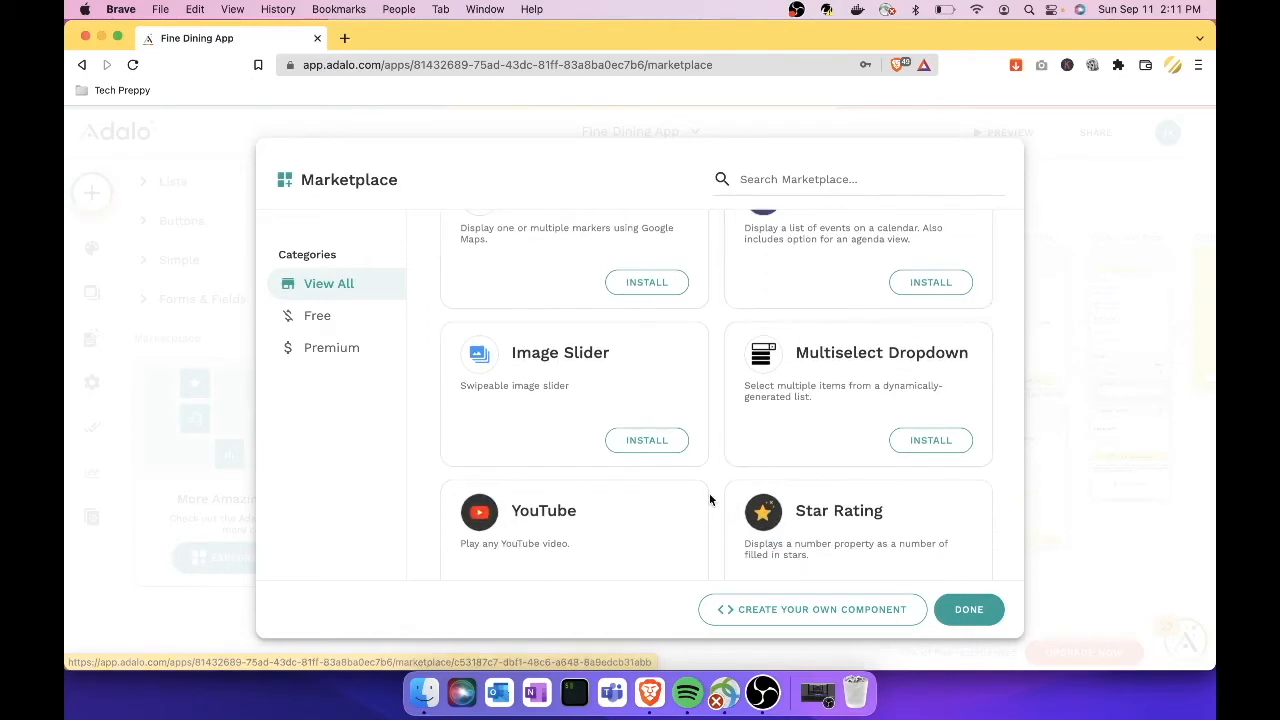
scroll(709, 440, down, 4)
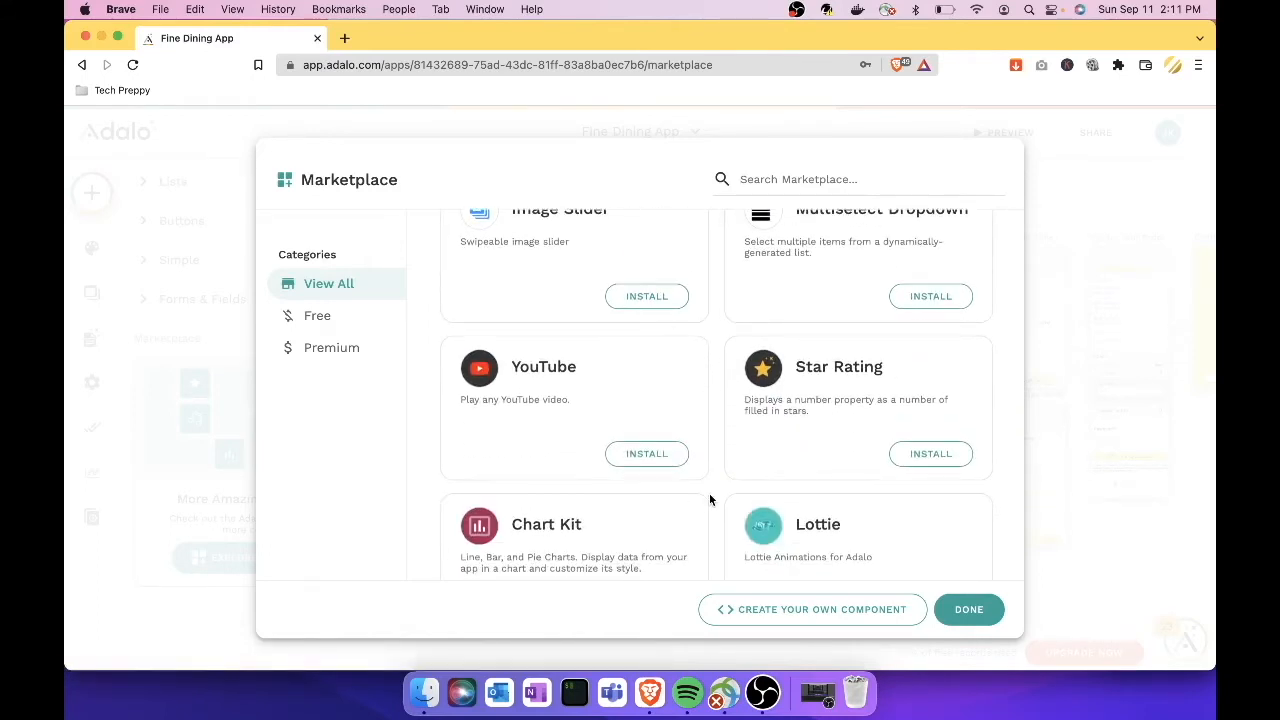
scroll(874, 440, down, 10)
scroll(874, 440, down, 12)
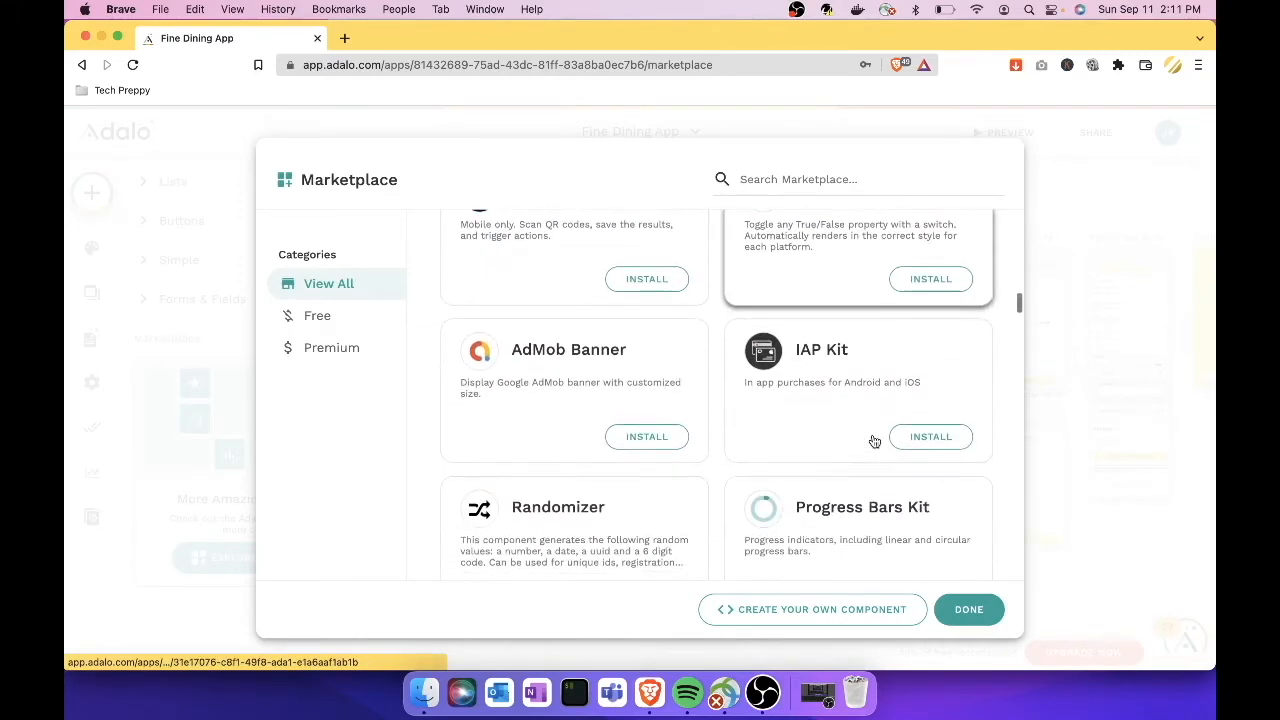
scroll(869, 430, down, 3)
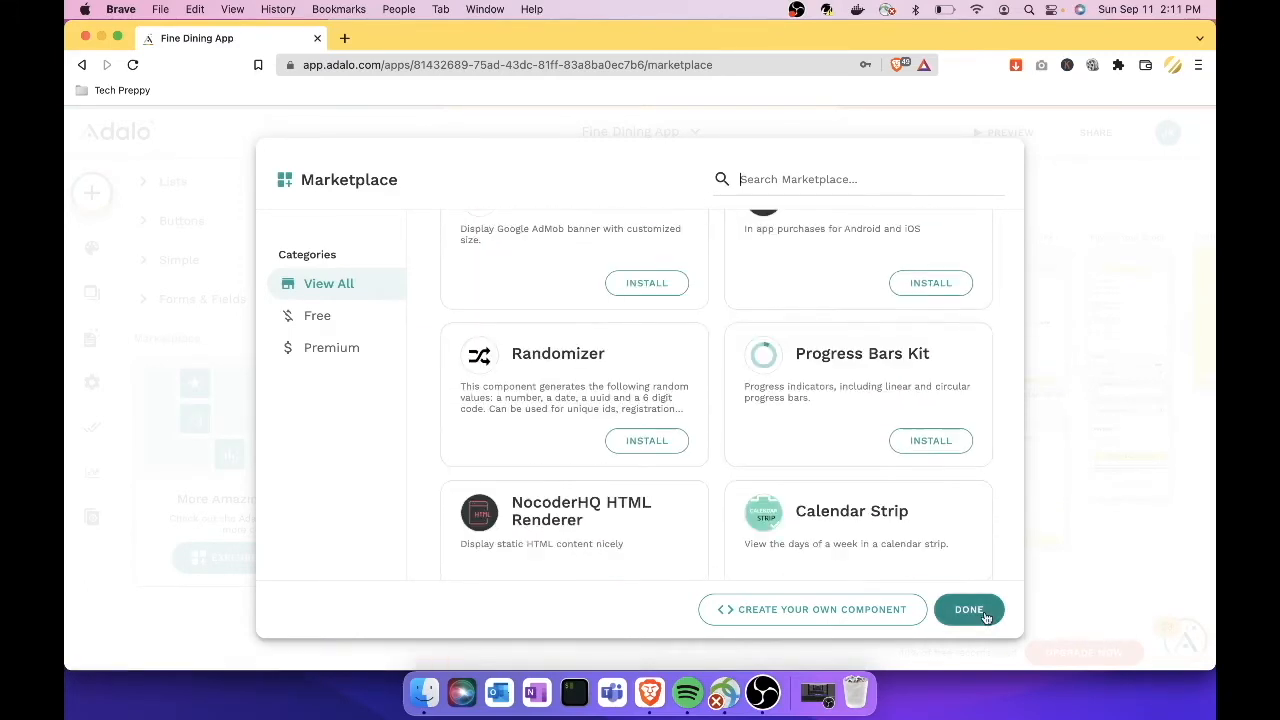
click(968, 610)
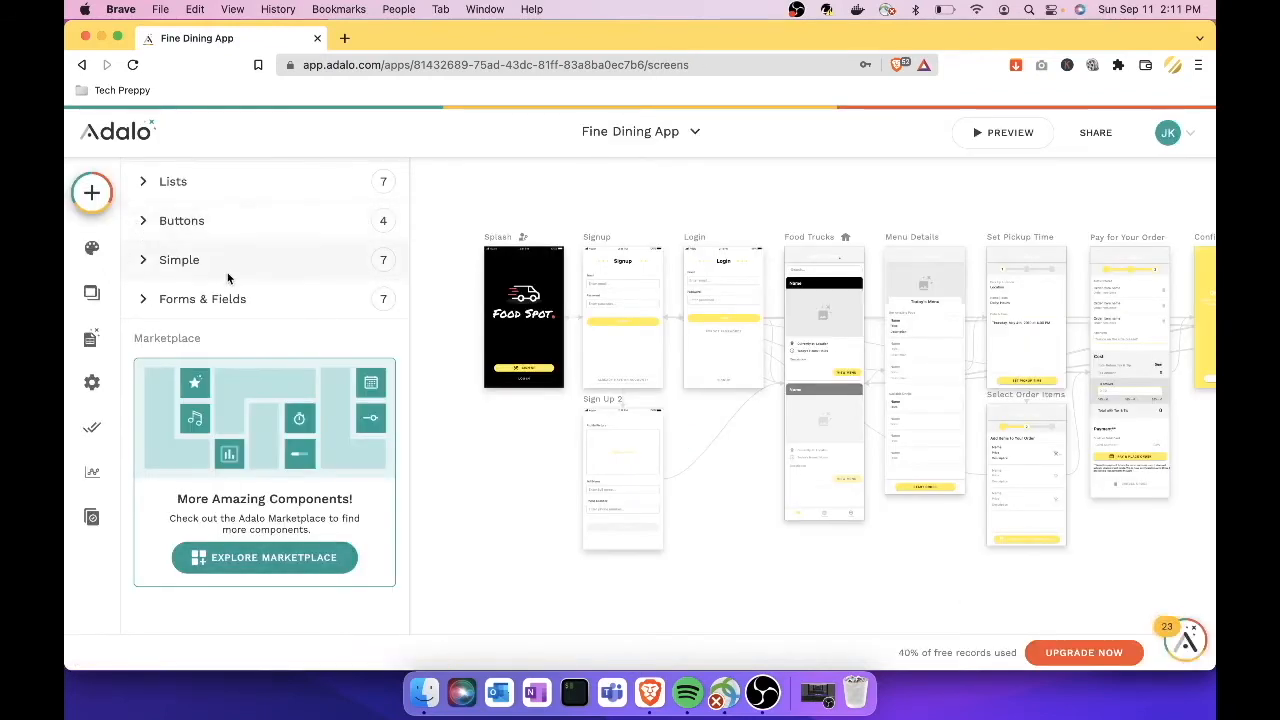
Step: In Branding, set the primary colour to green #19e078, leaving the secondary colour unchanged
click(95, 252)
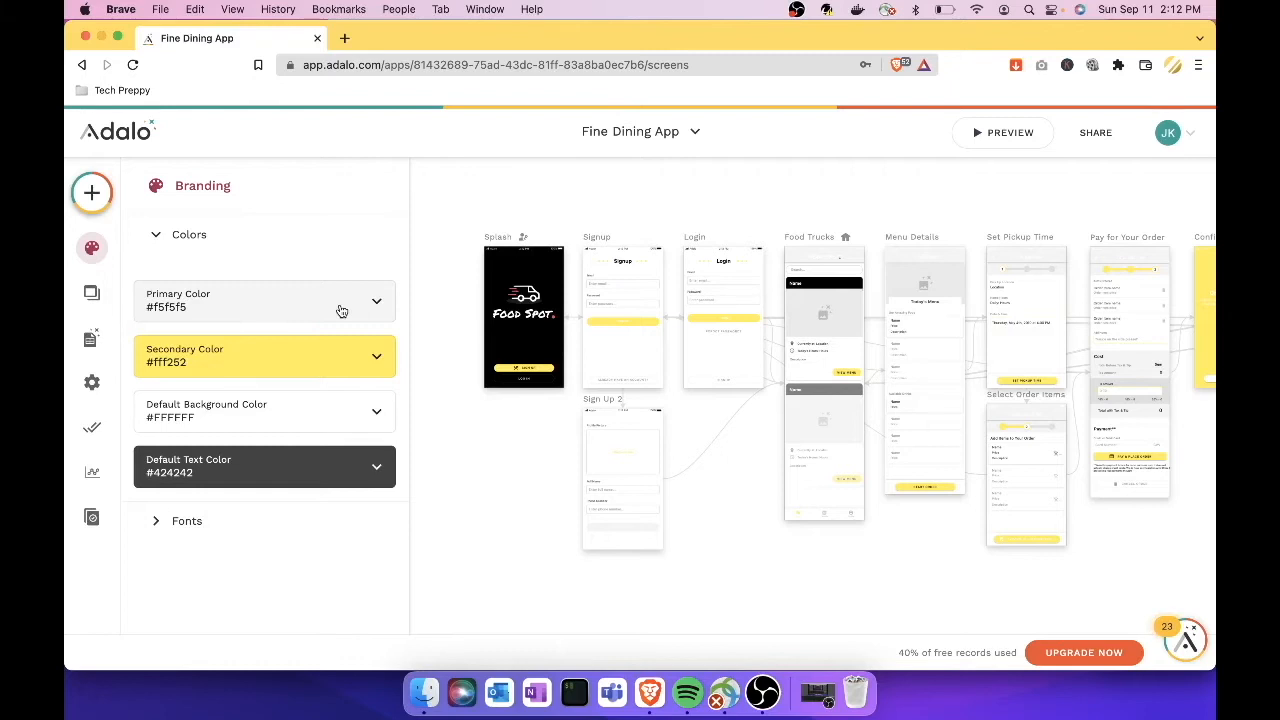
click(377, 305)
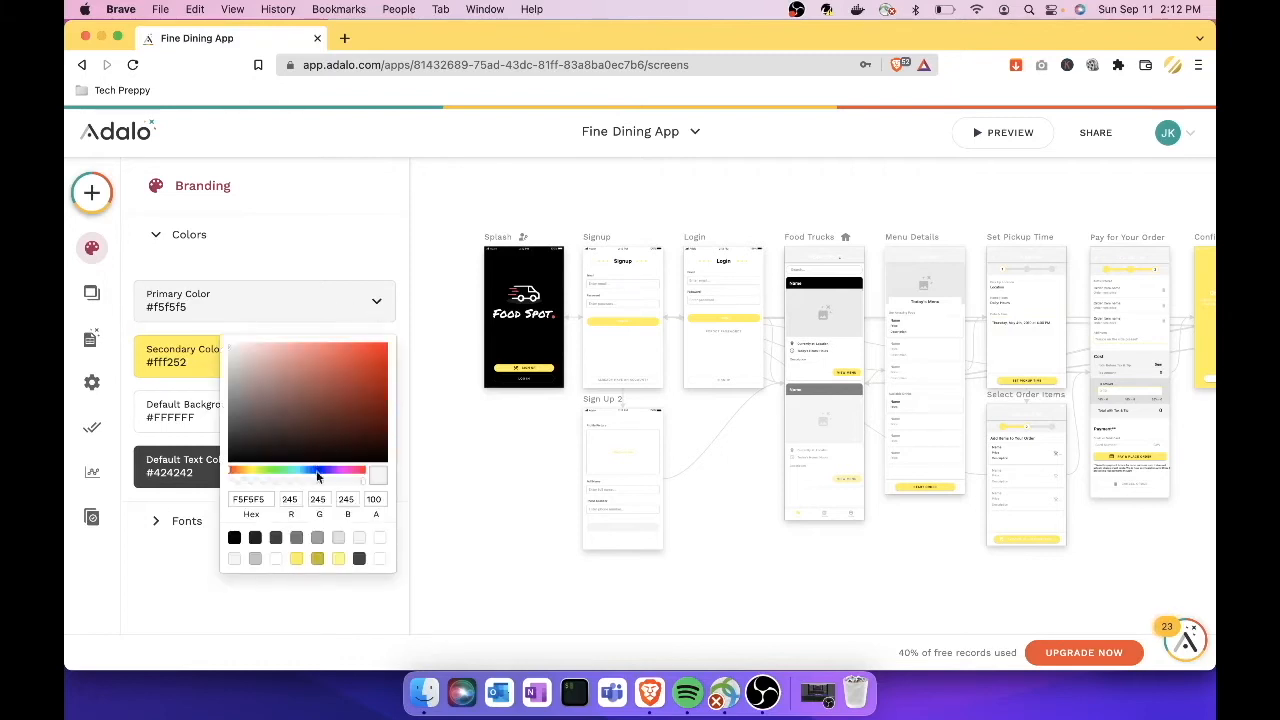
drag(293, 468, 283, 466)
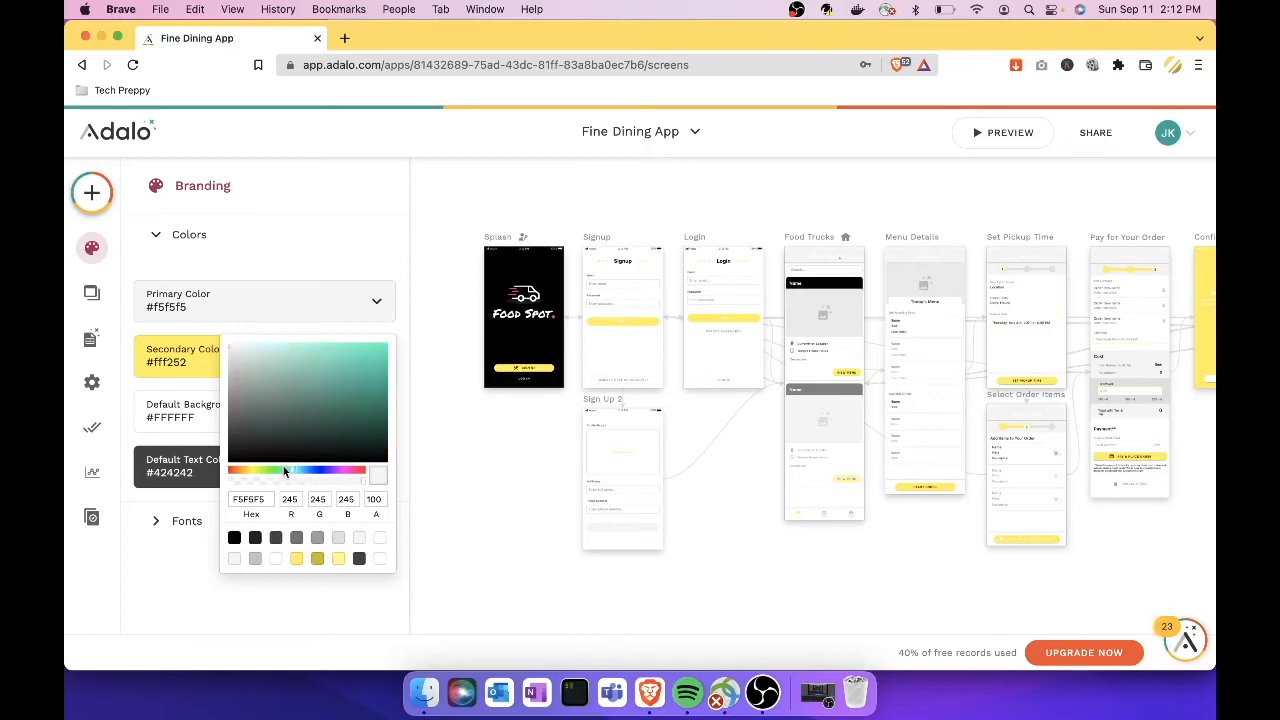
click(370, 368)
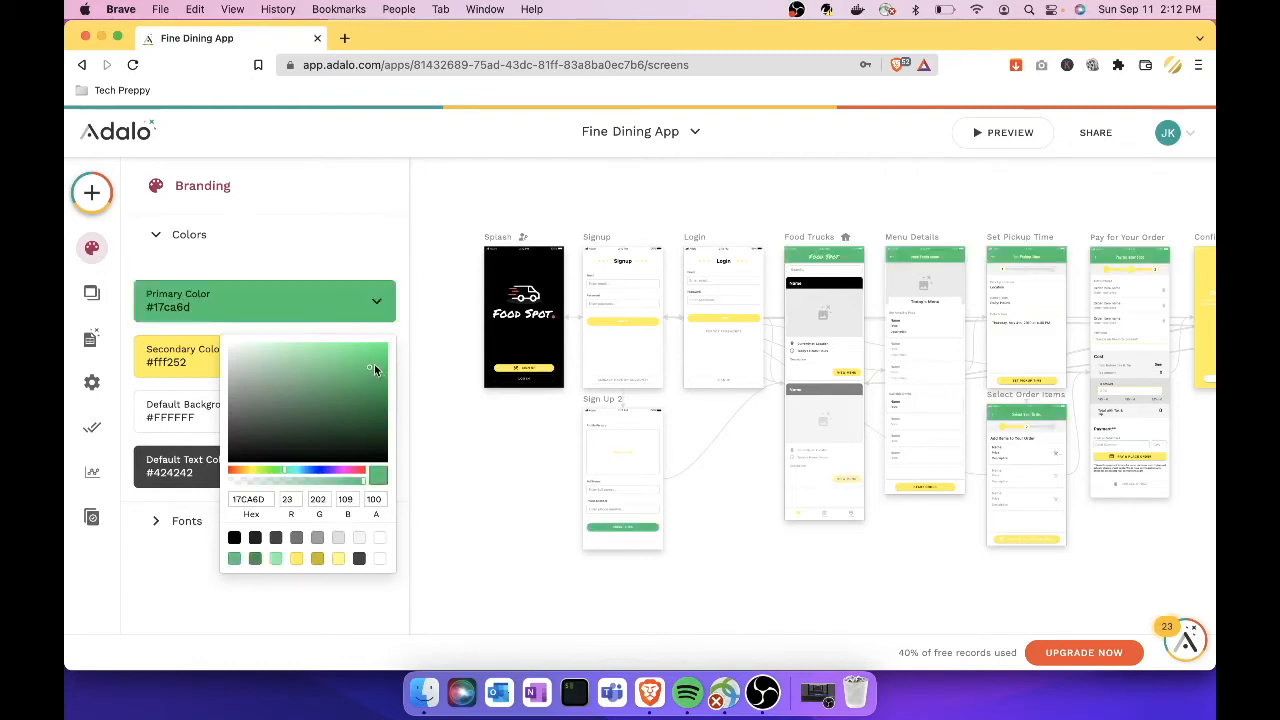
drag(370, 362, 370, 356)
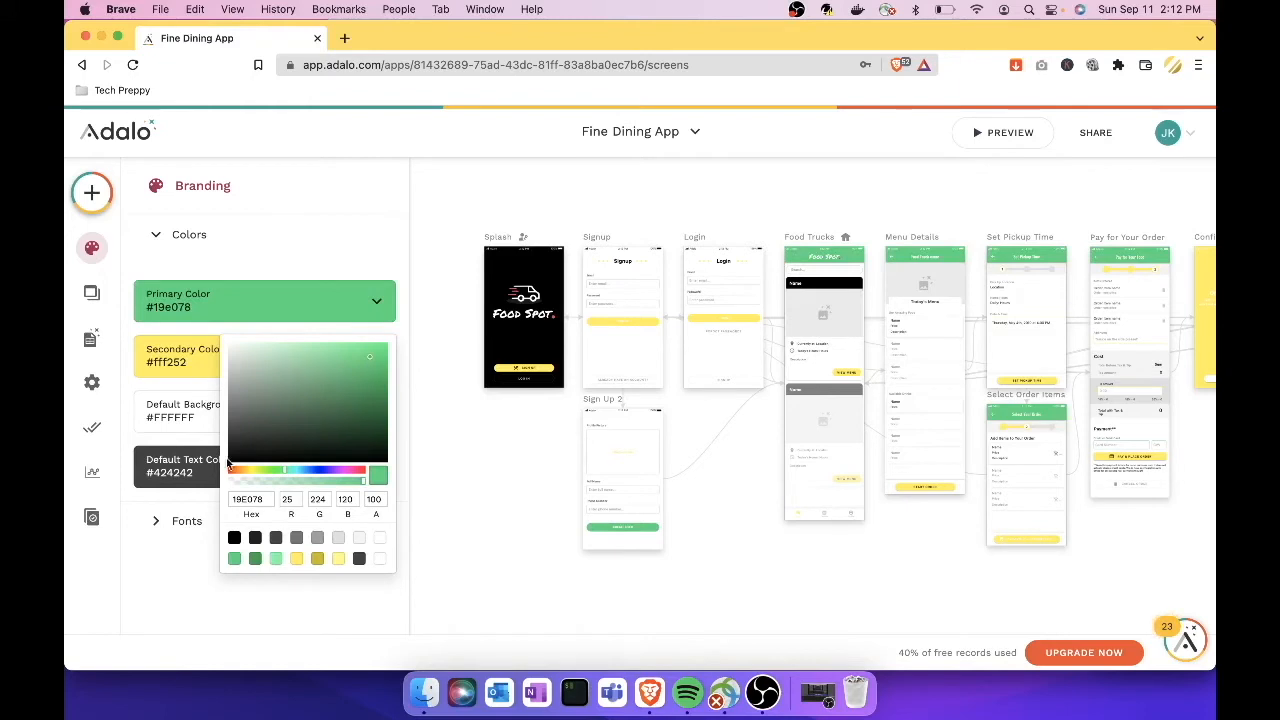
click(200, 597)
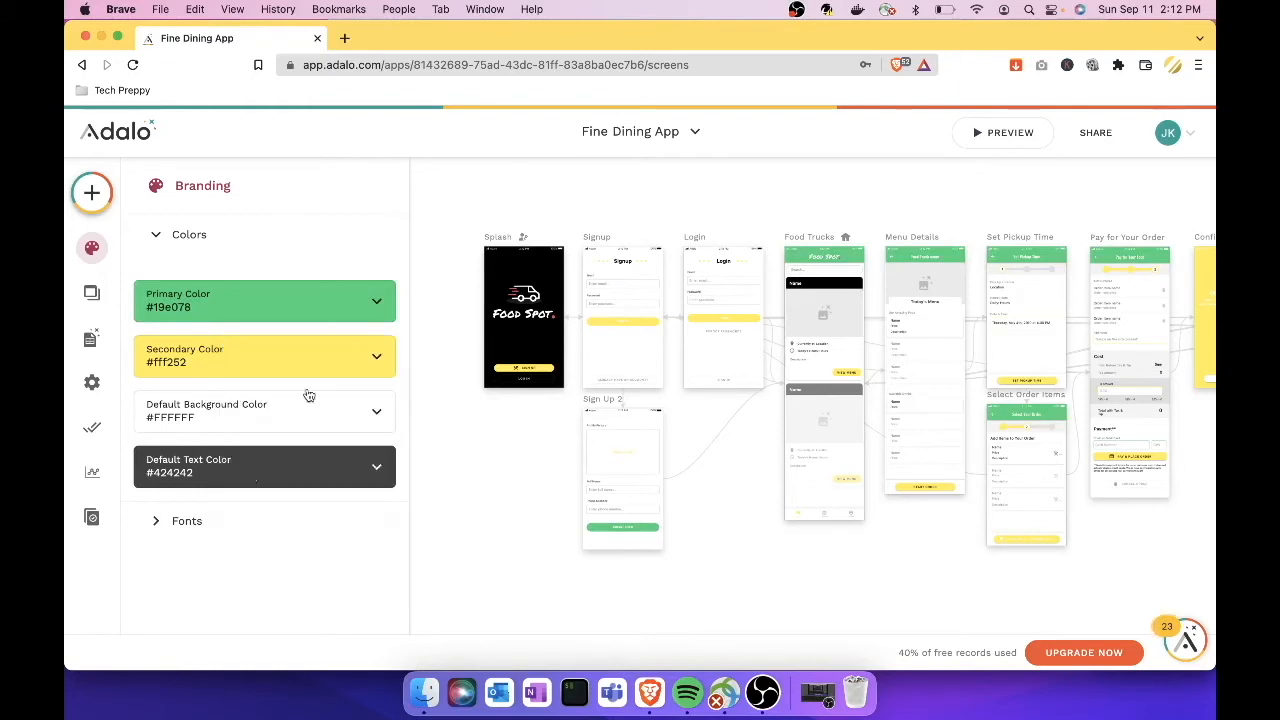
click(376, 360)
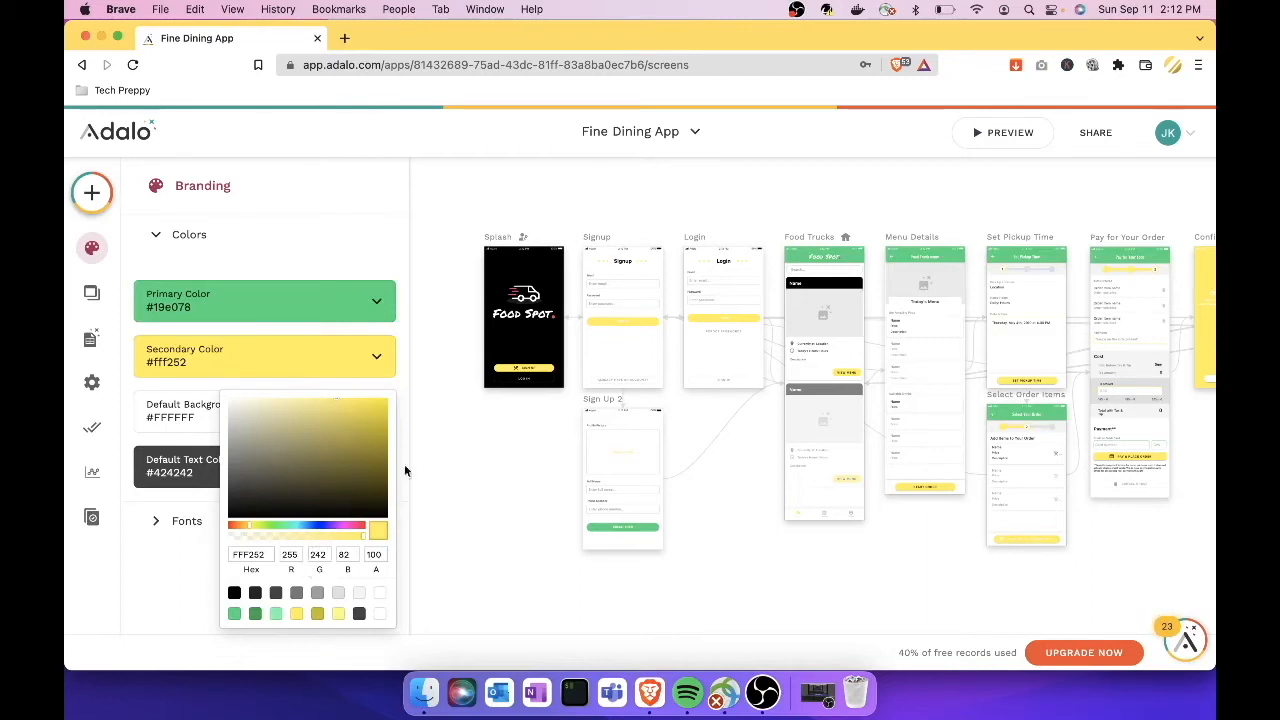
click(461, 441)
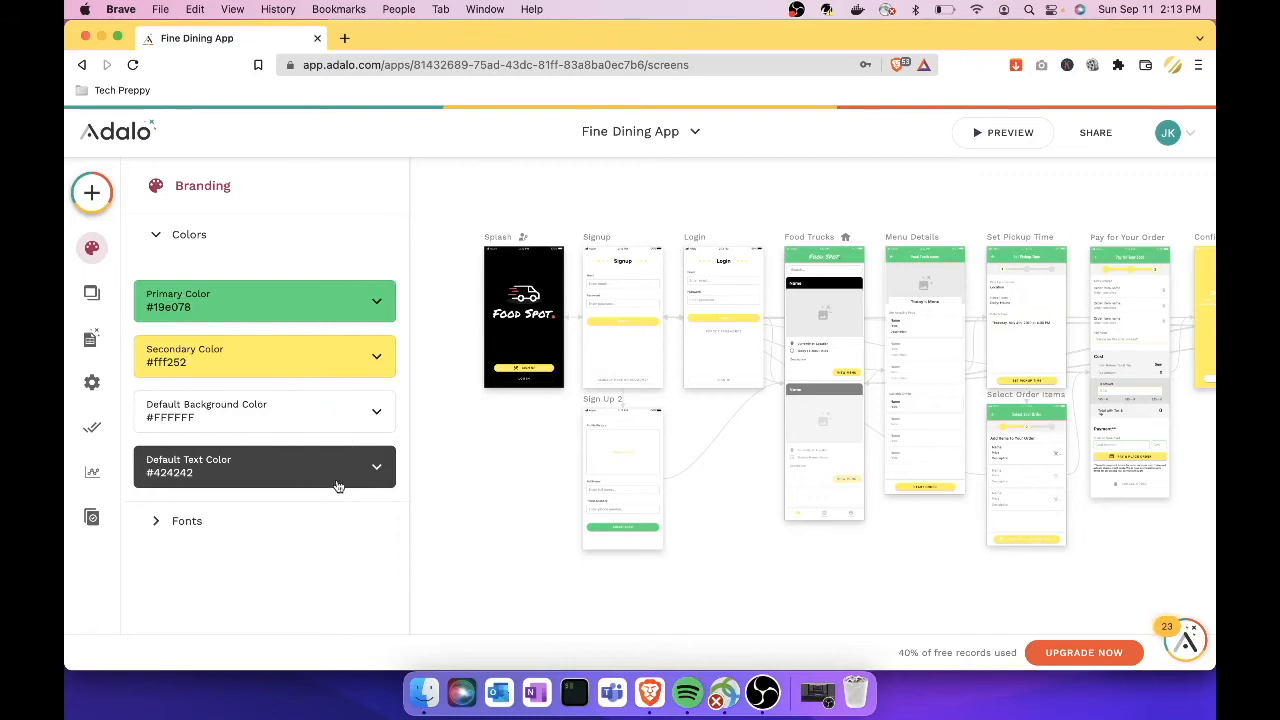
Step: Review the heading fonts, keep Oswald, and close the Branding panel
click(157, 528)
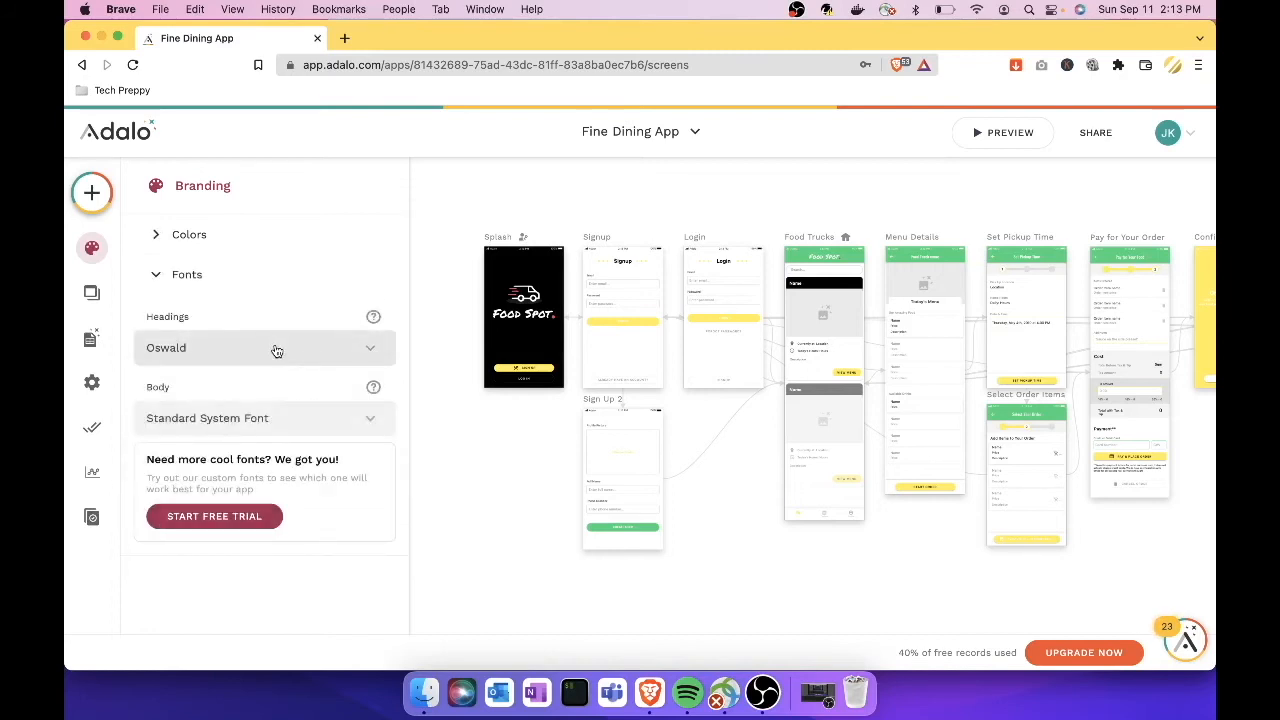
click(368, 354)
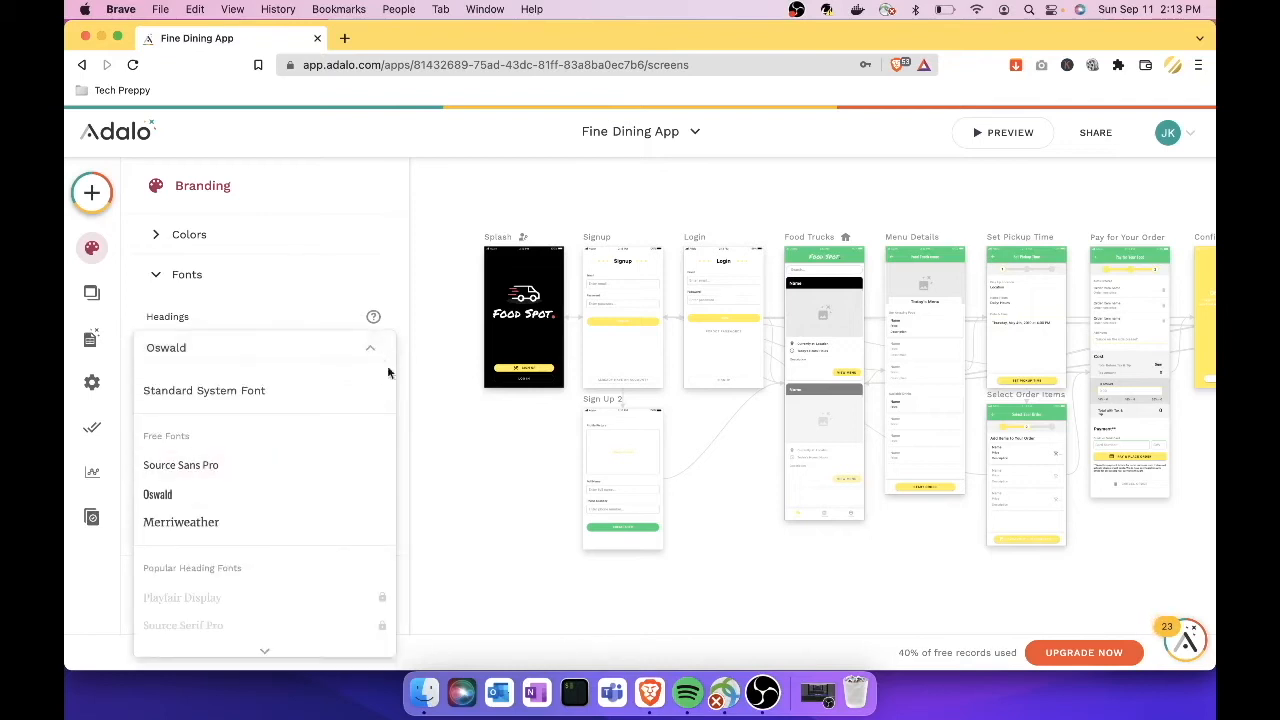
click(400, 323)
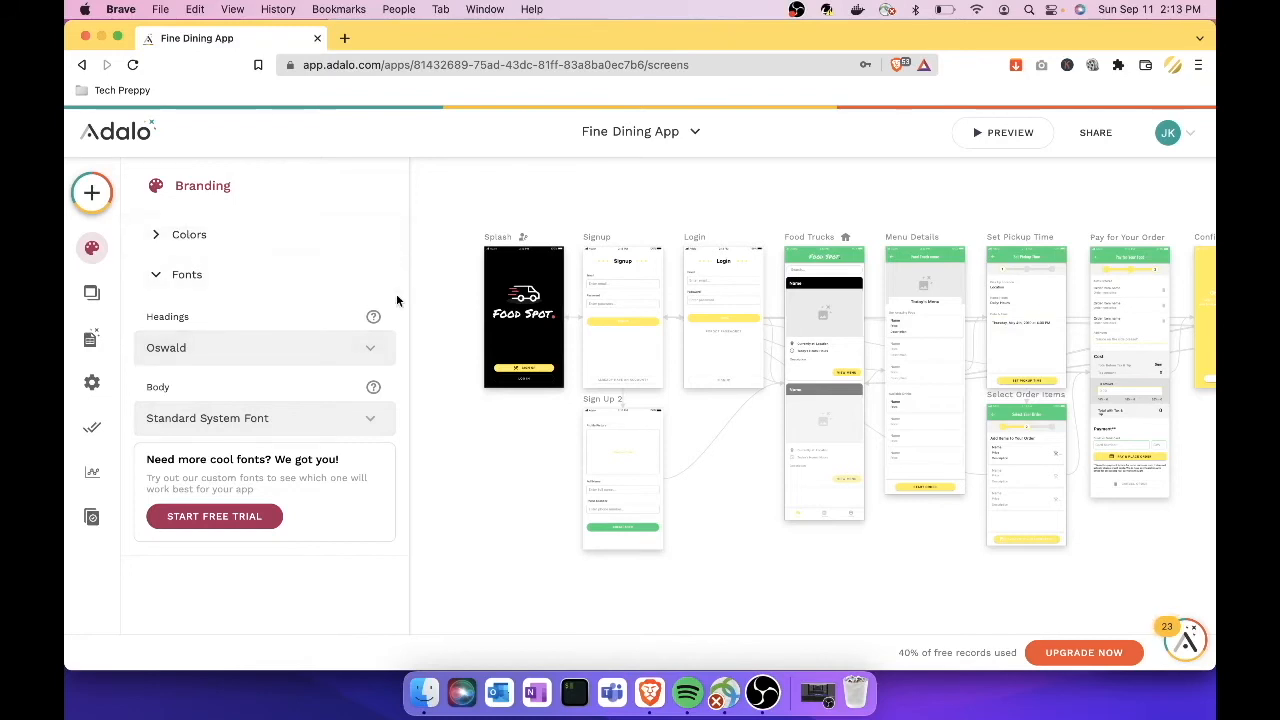
click(422, 296)
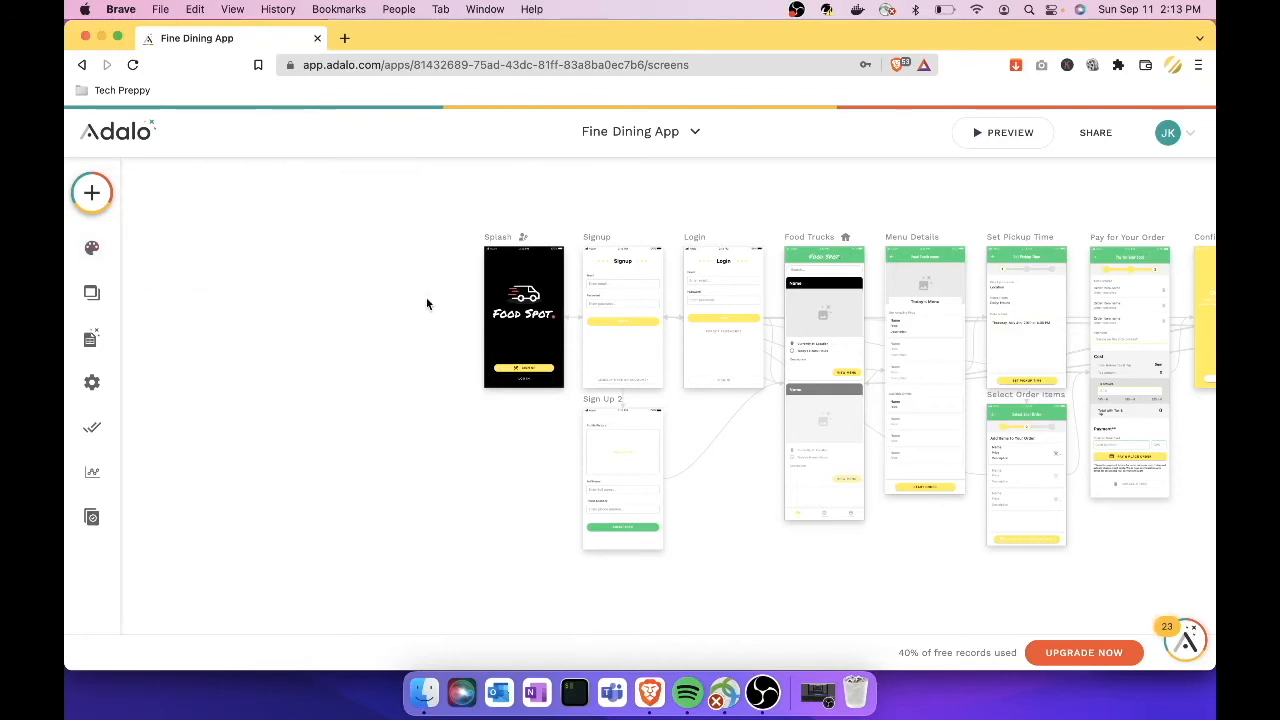
Step: Show the Screens panel and scroll through the screens from Confirmation to Signup
click(97, 300)
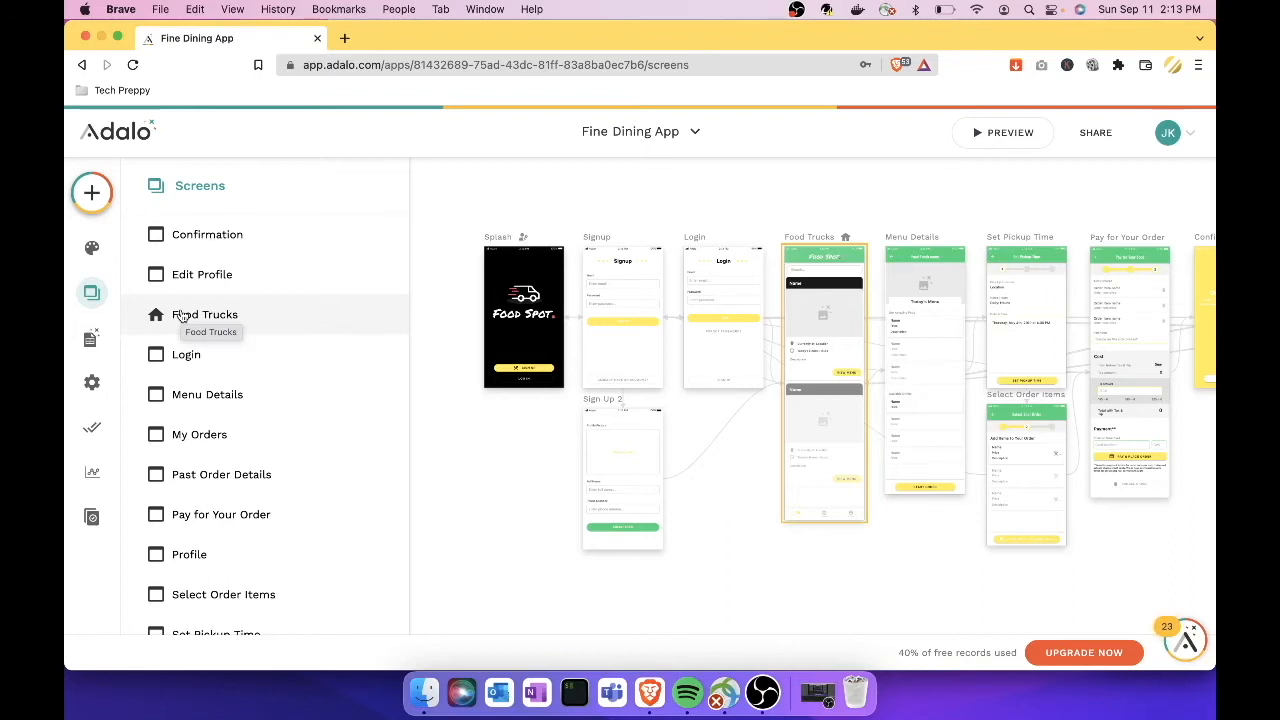
scroll(182, 316, down, 2)
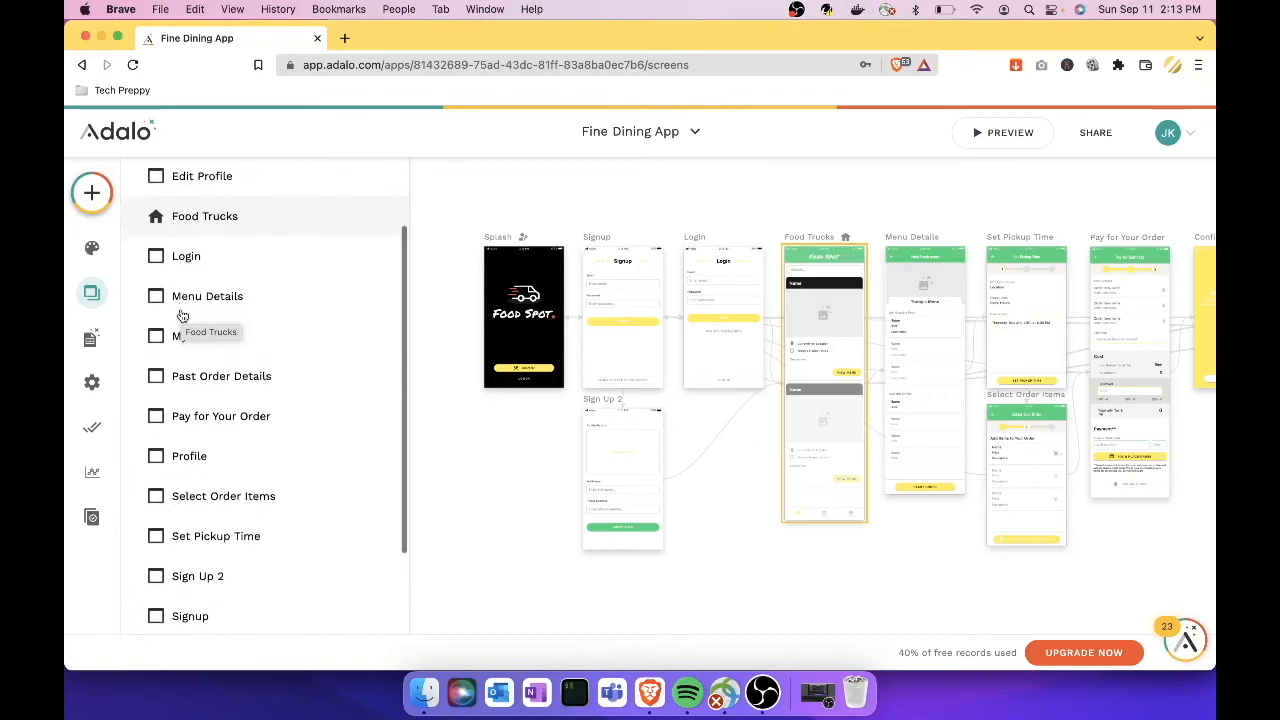
scroll(182, 316, up, 2)
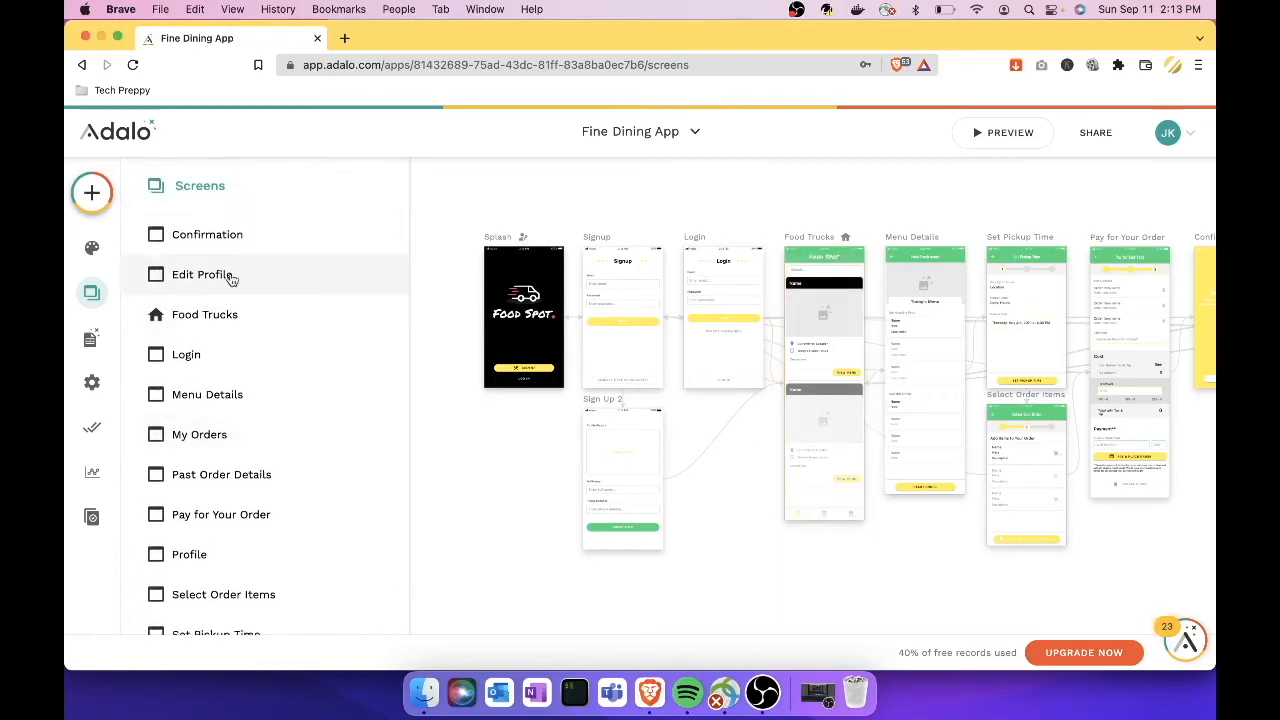
Step: Inspect the Menu Details screen's Actions and Available Data sections, then return to All Screens
click(207, 396)
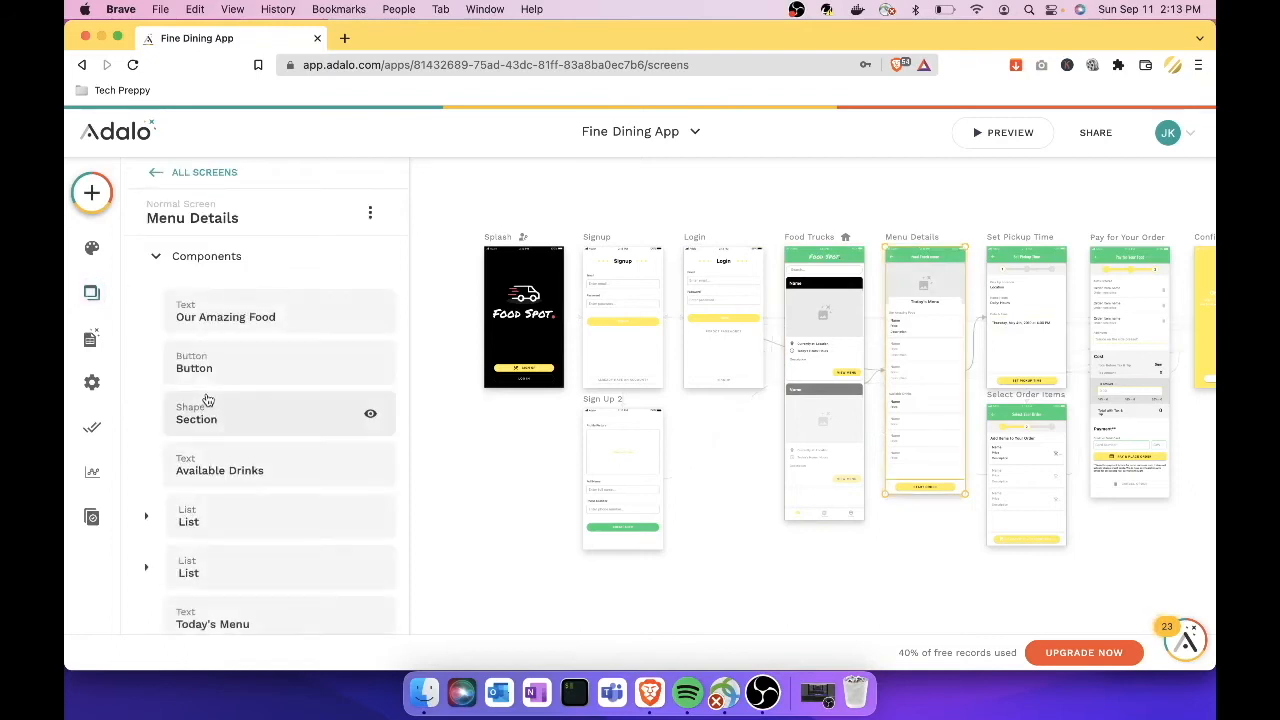
scroll(240, 328, down, 2)
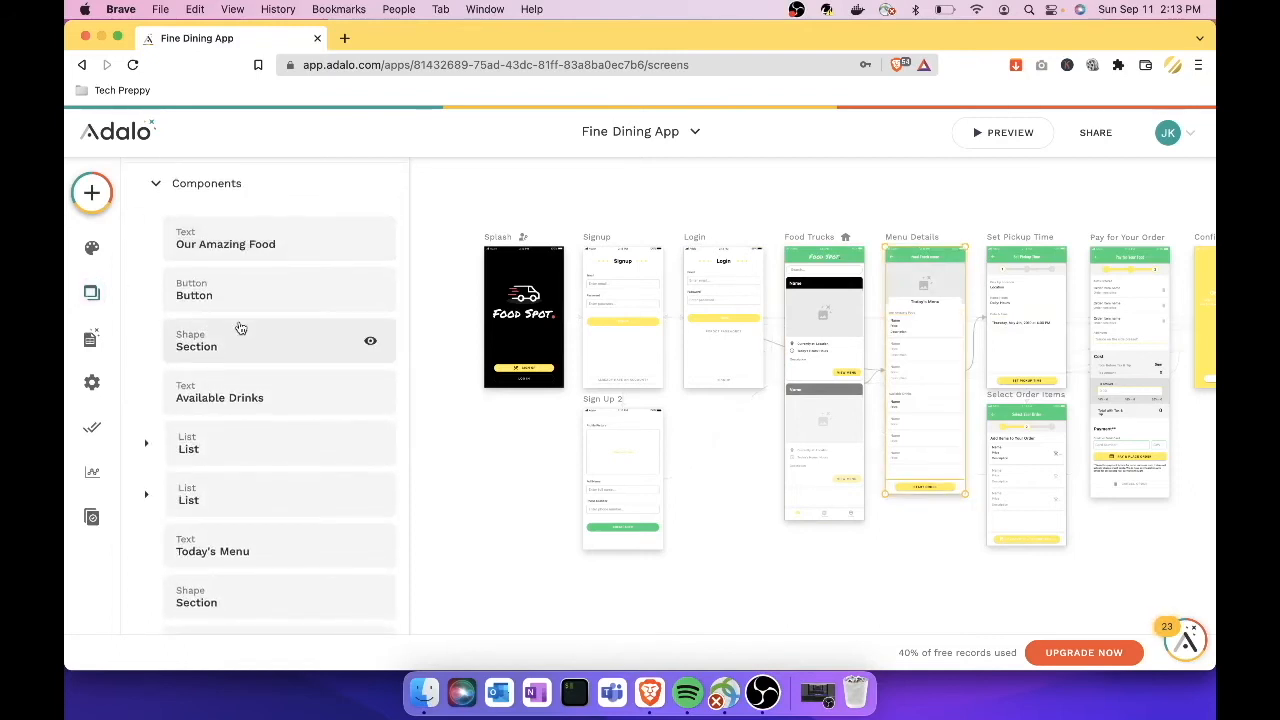
scroll(240, 328, up, 2)
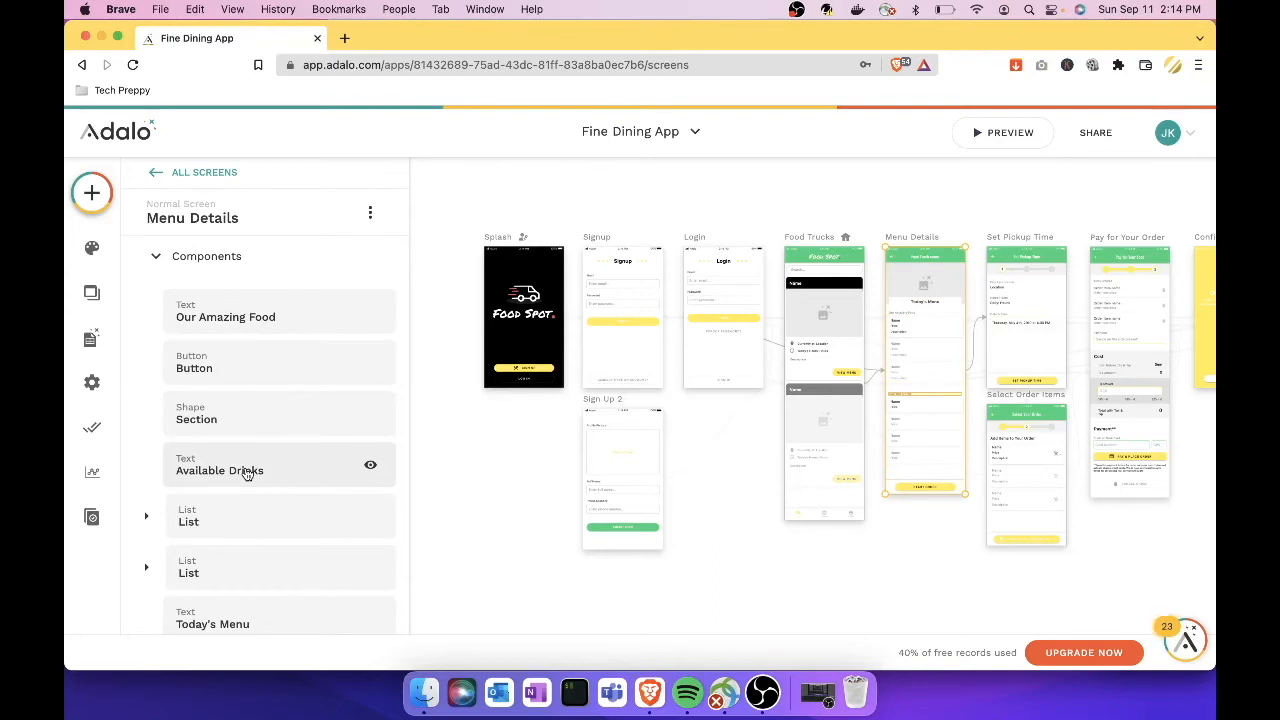
scroll(248, 474, down, 5)
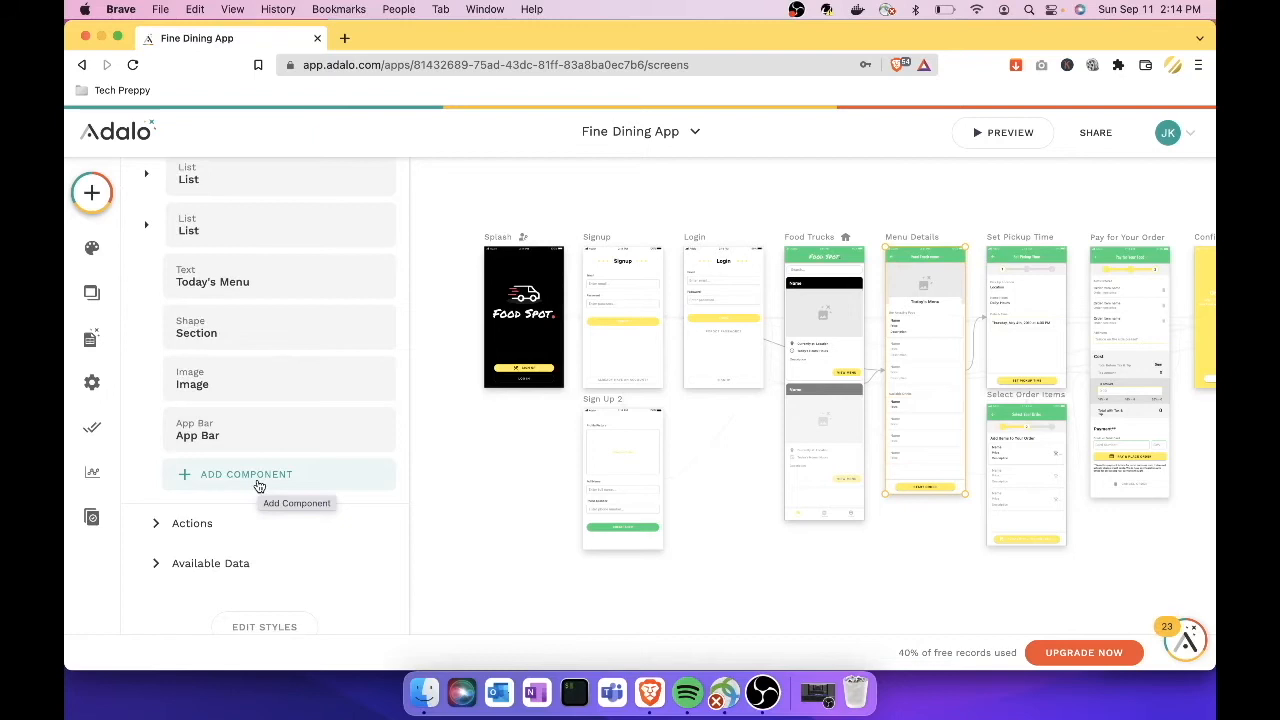
click(158, 527)
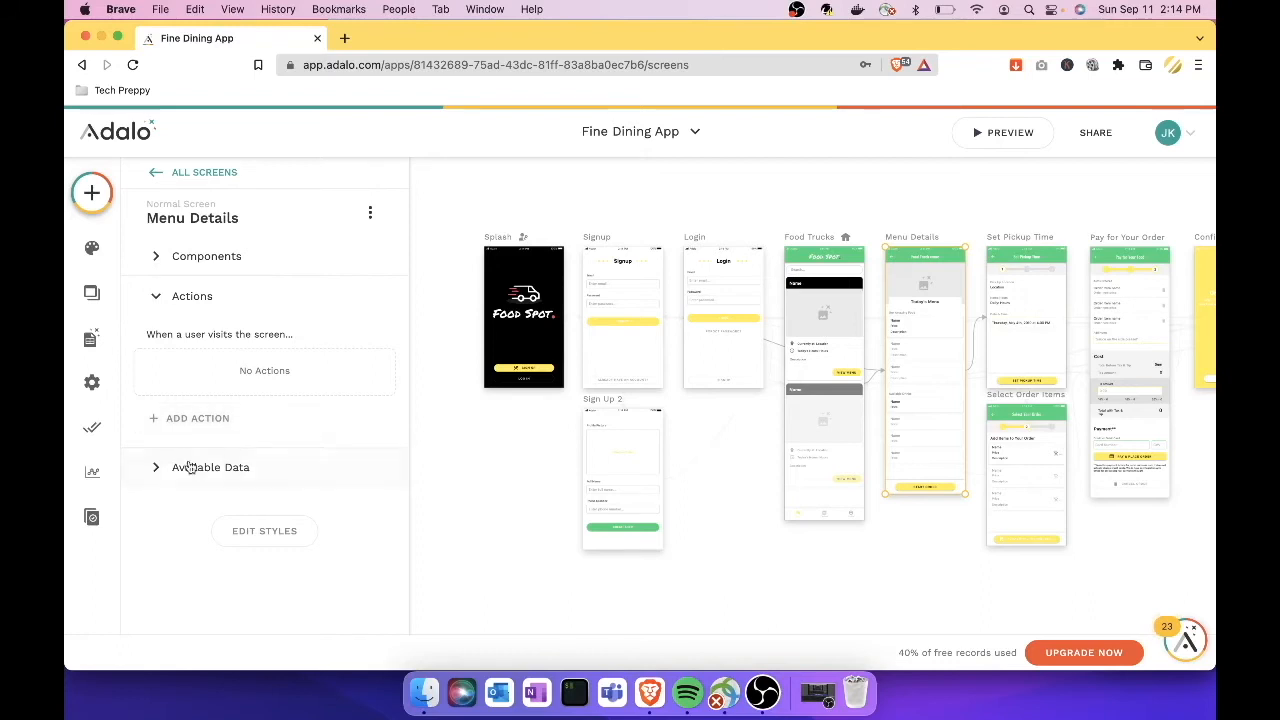
click(152, 476)
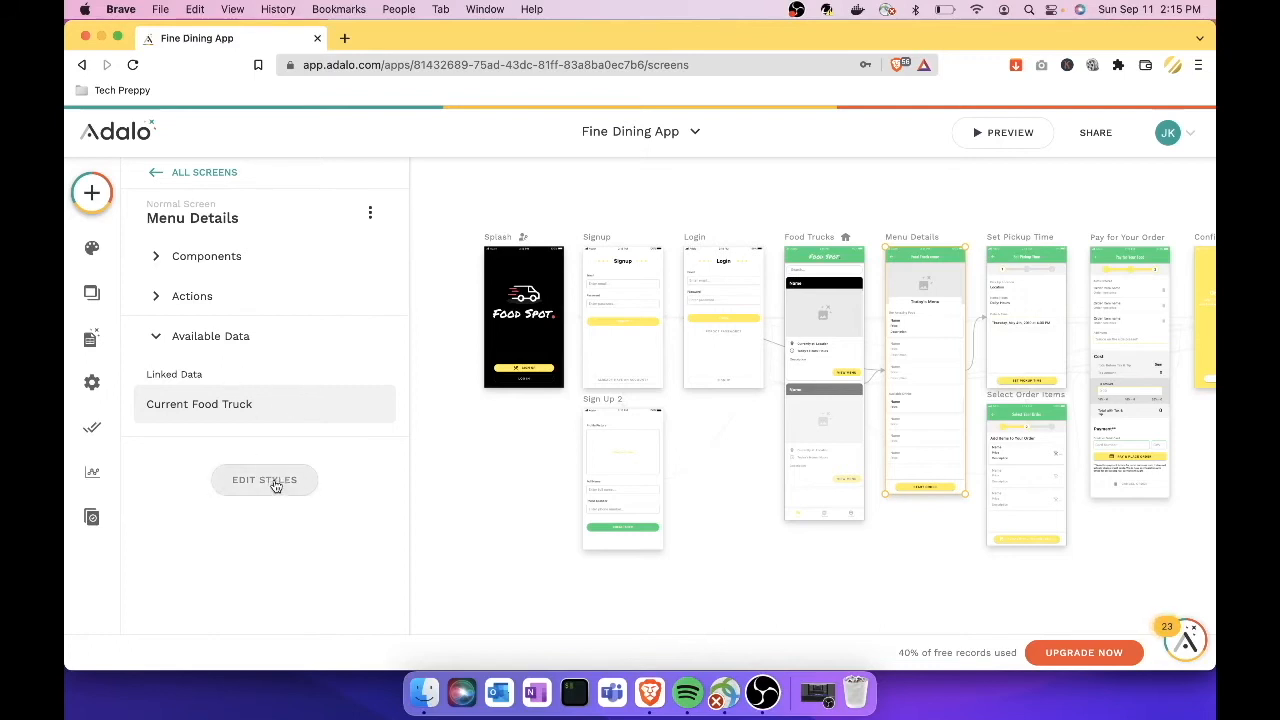
click(157, 342)
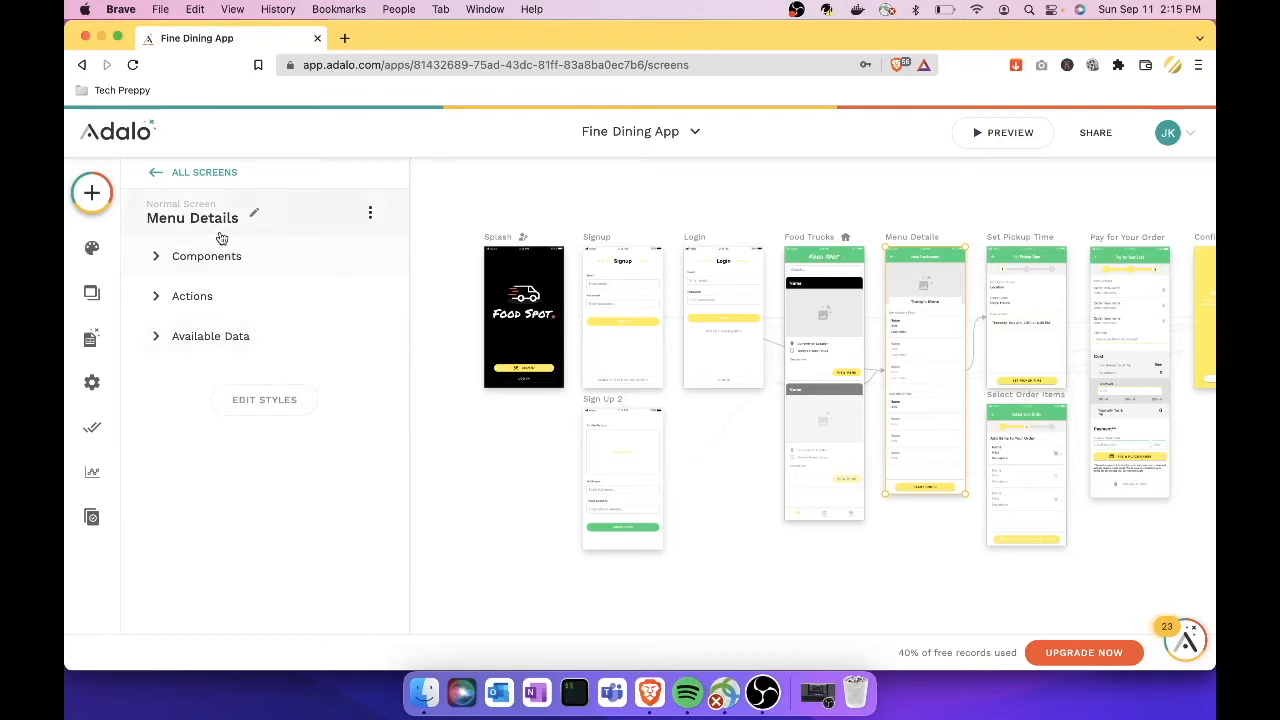
click(163, 188)
scroll(171, 408, down, 4)
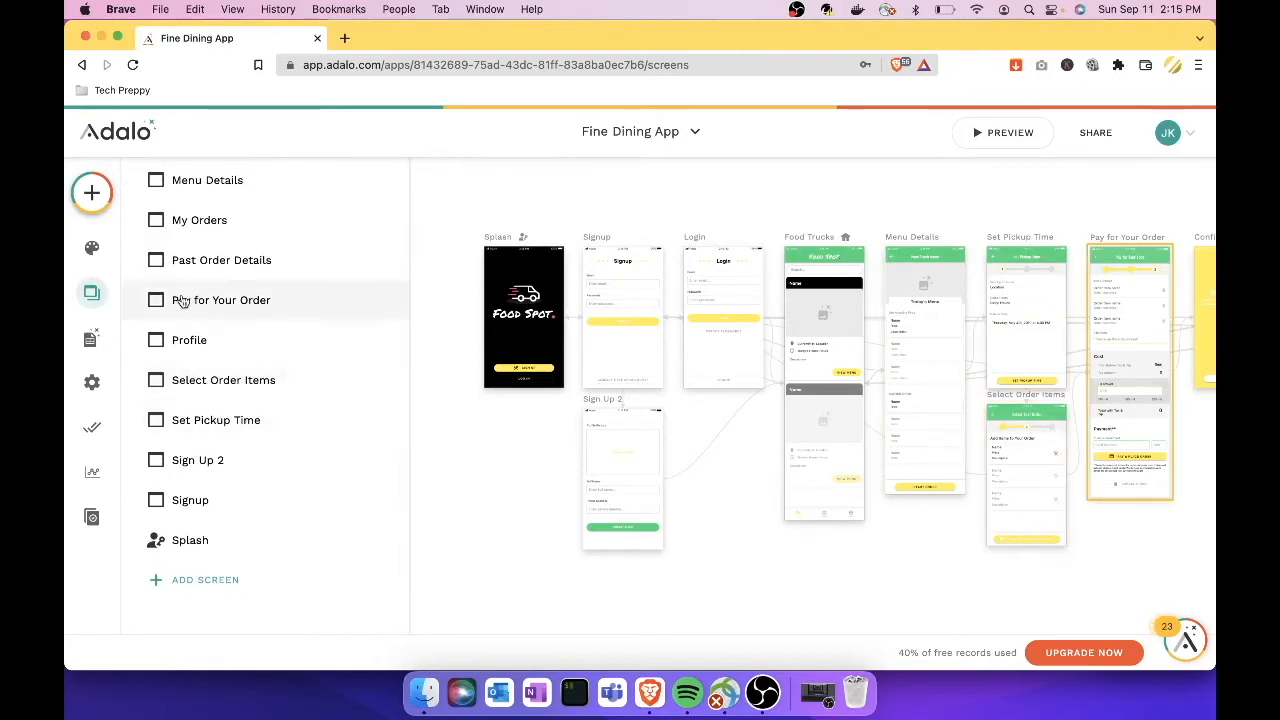
Step: View the database collections: Users, Menu Items, Food Trucks, Order Items and Orders
click(97, 341)
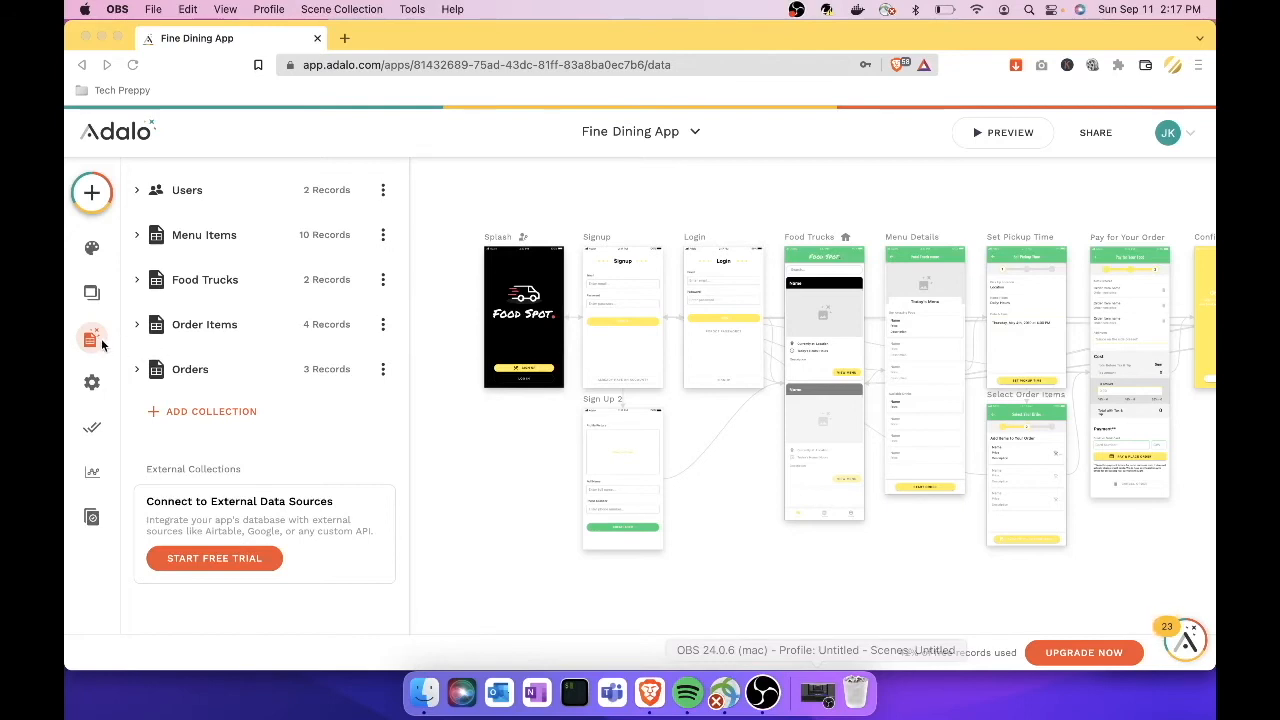
click(108, 388)
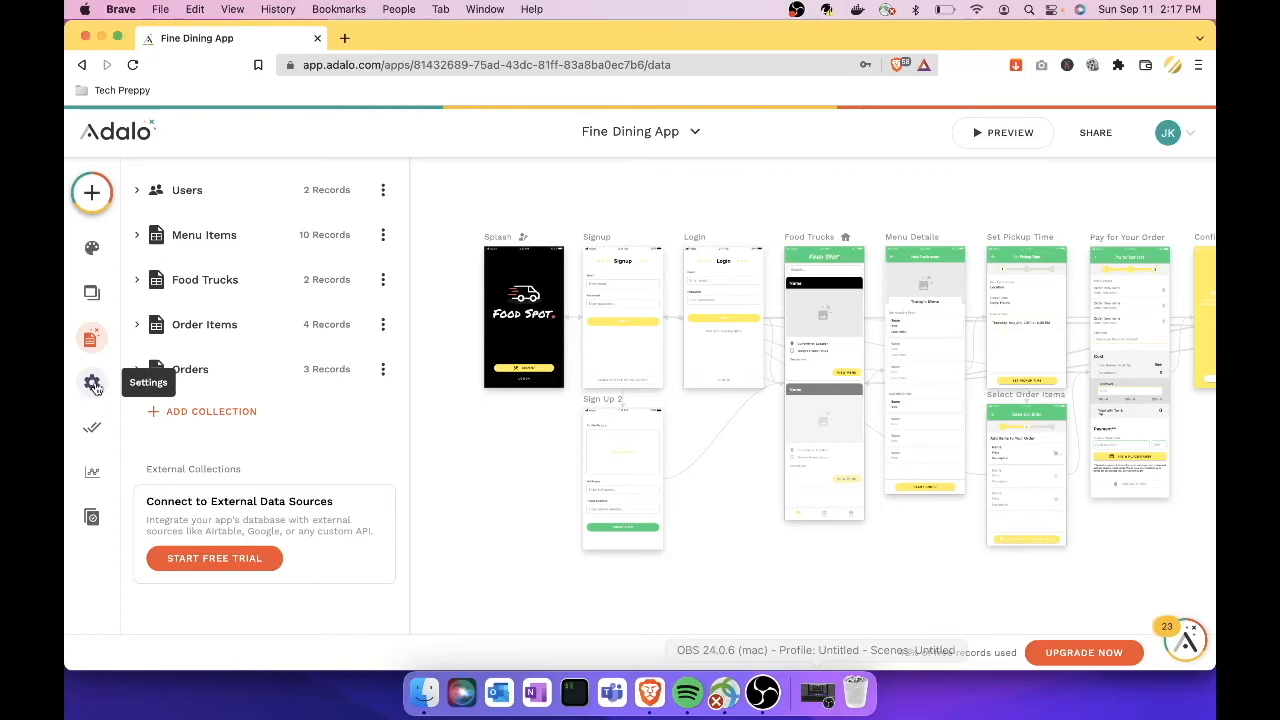
Step: Change the App Name from Fine Dining App to 'Tech Preppy Restaurant' and save with Update App
click(92, 385)
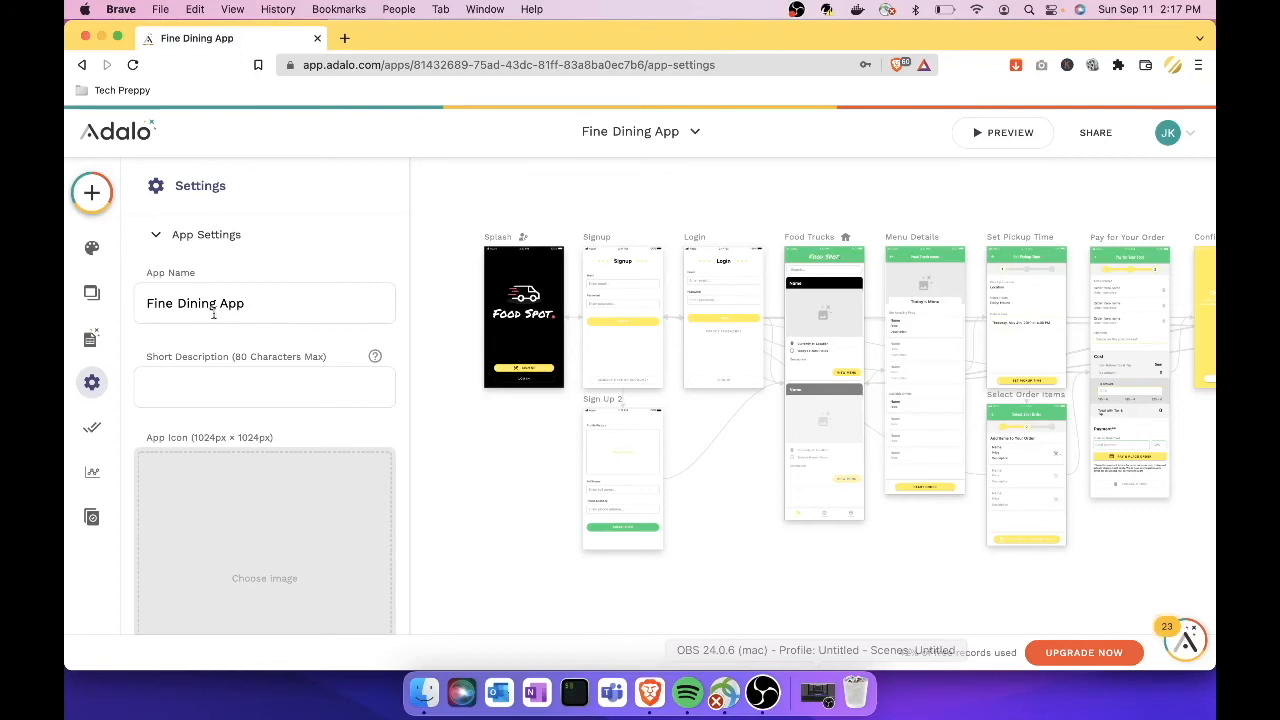
drag(250, 305, 139, 307)
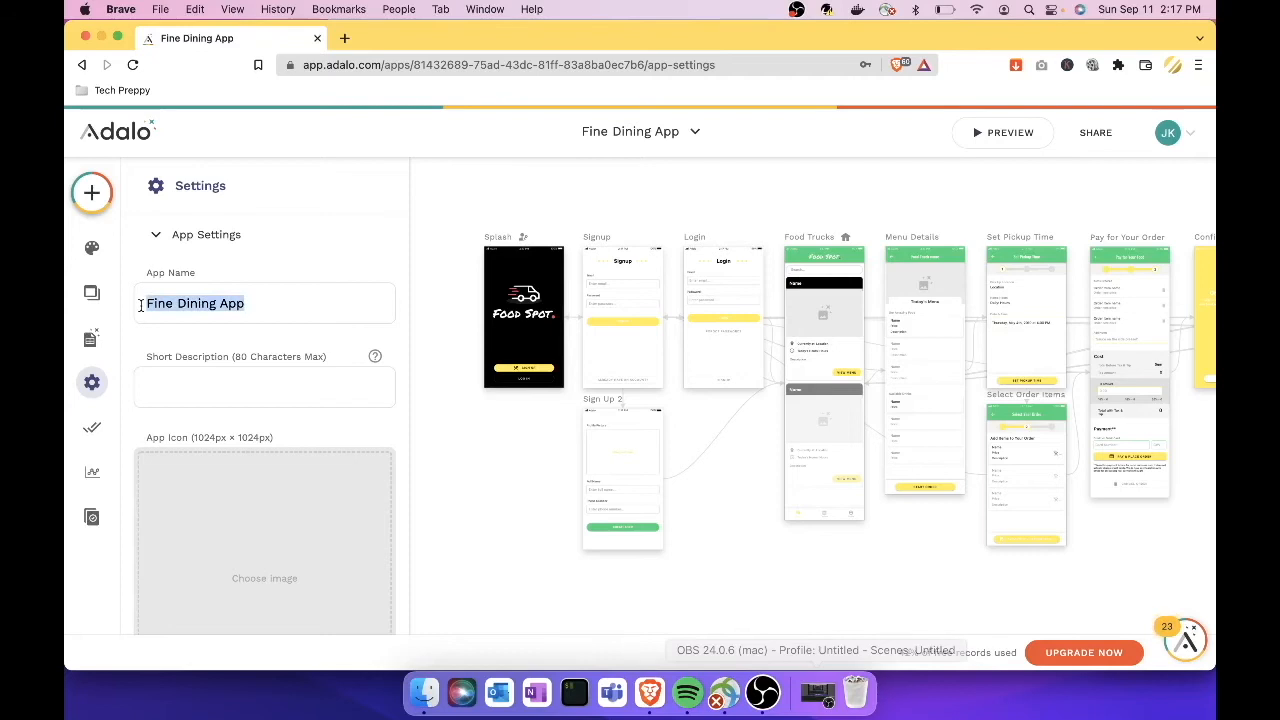
text(Tech)
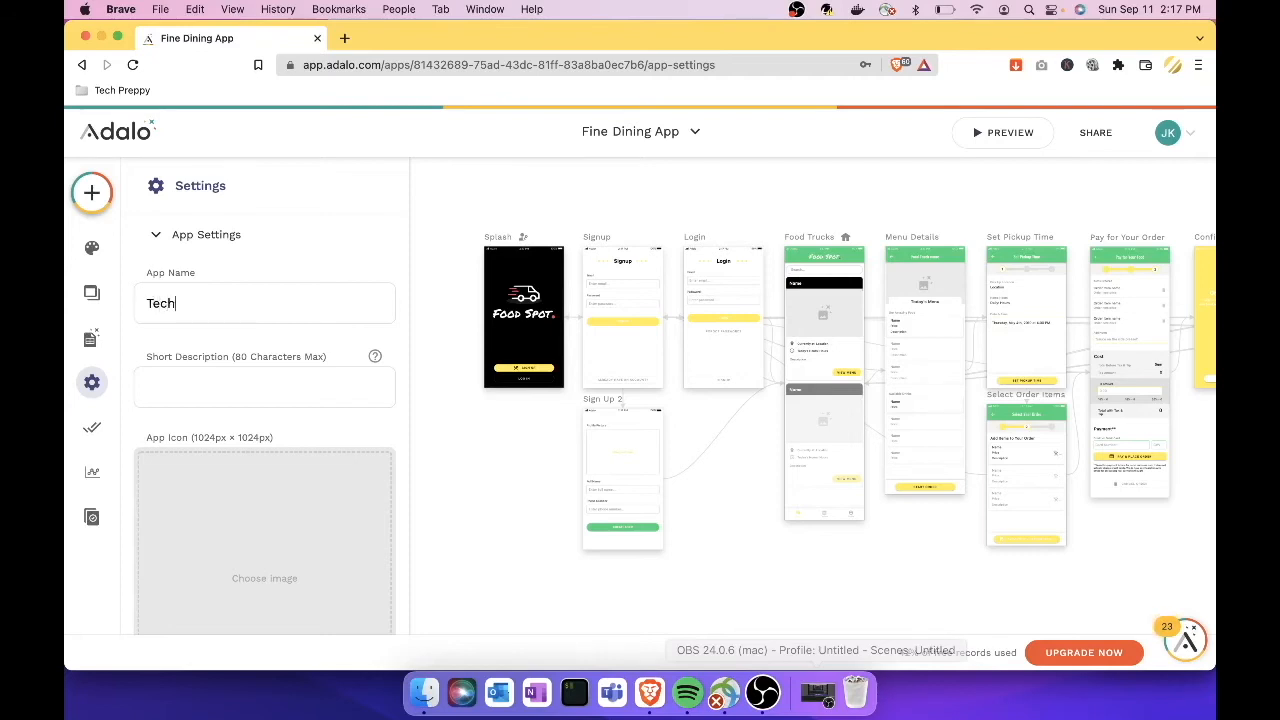
text( Preppy Restaurant)
click(258, 388)
scroll(258, 388, down, 1)
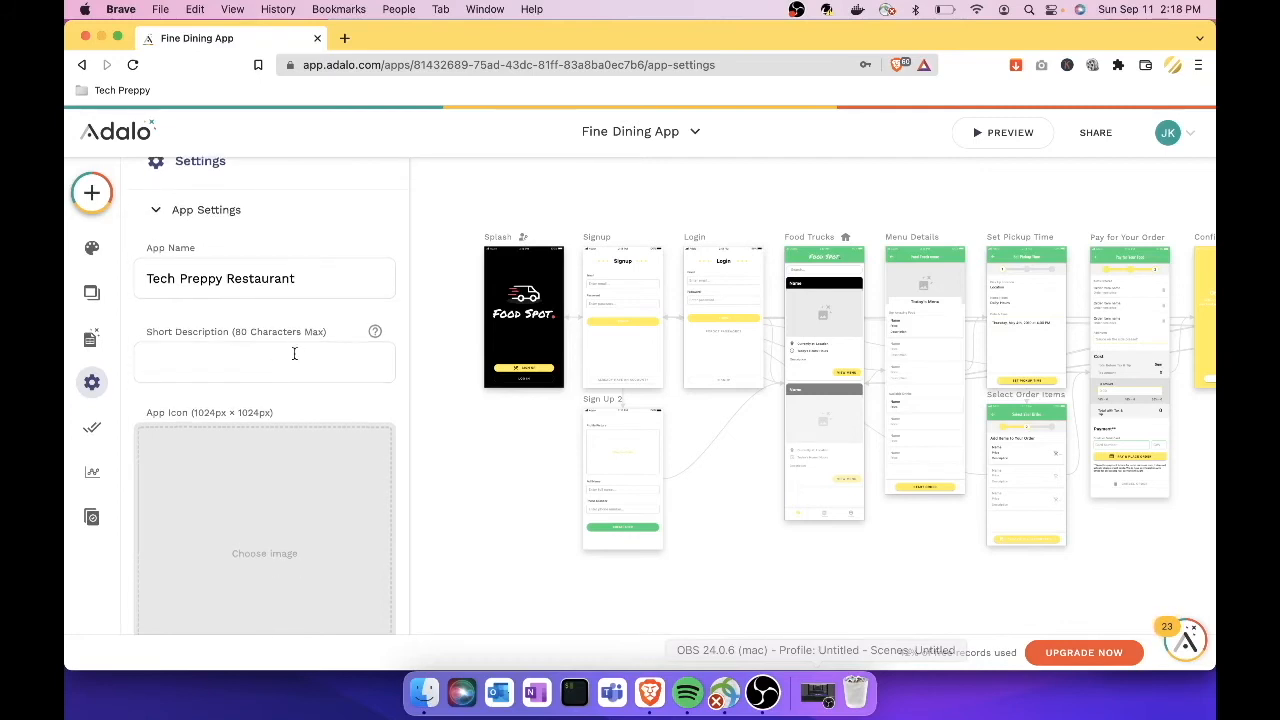
scroll(294, 353, down, 3)
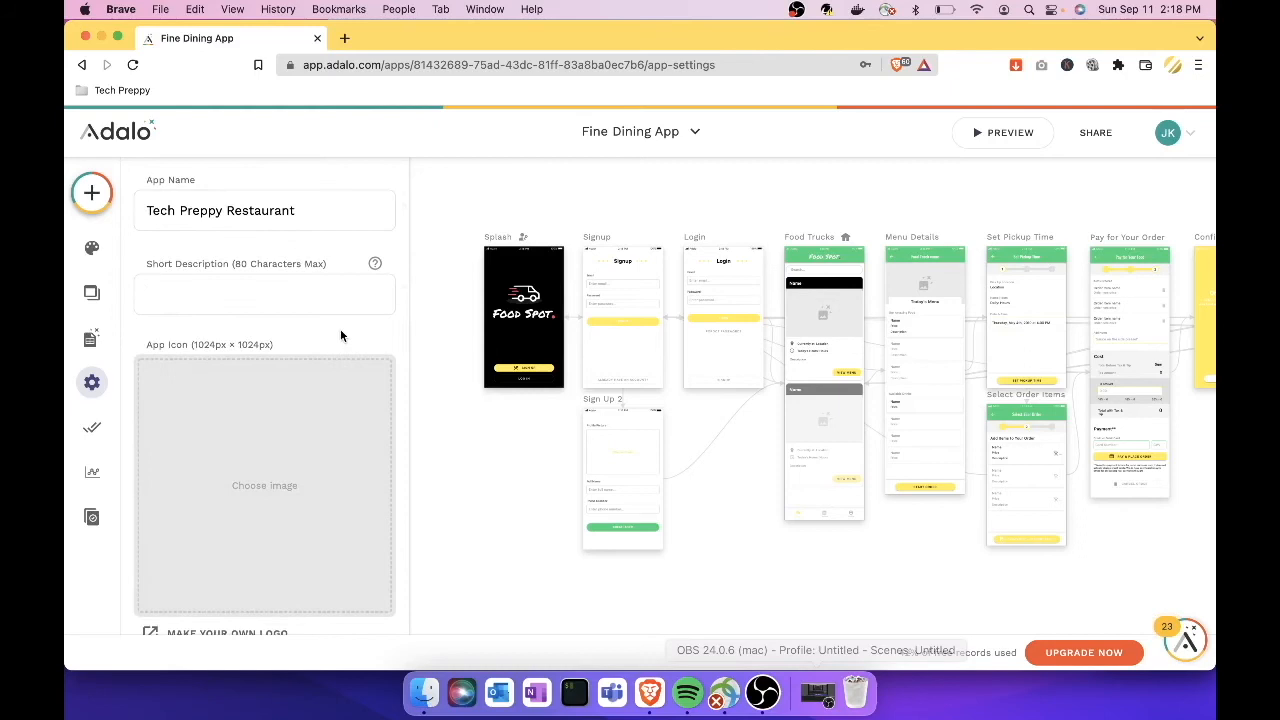
scroll(340, 335, down, 3)
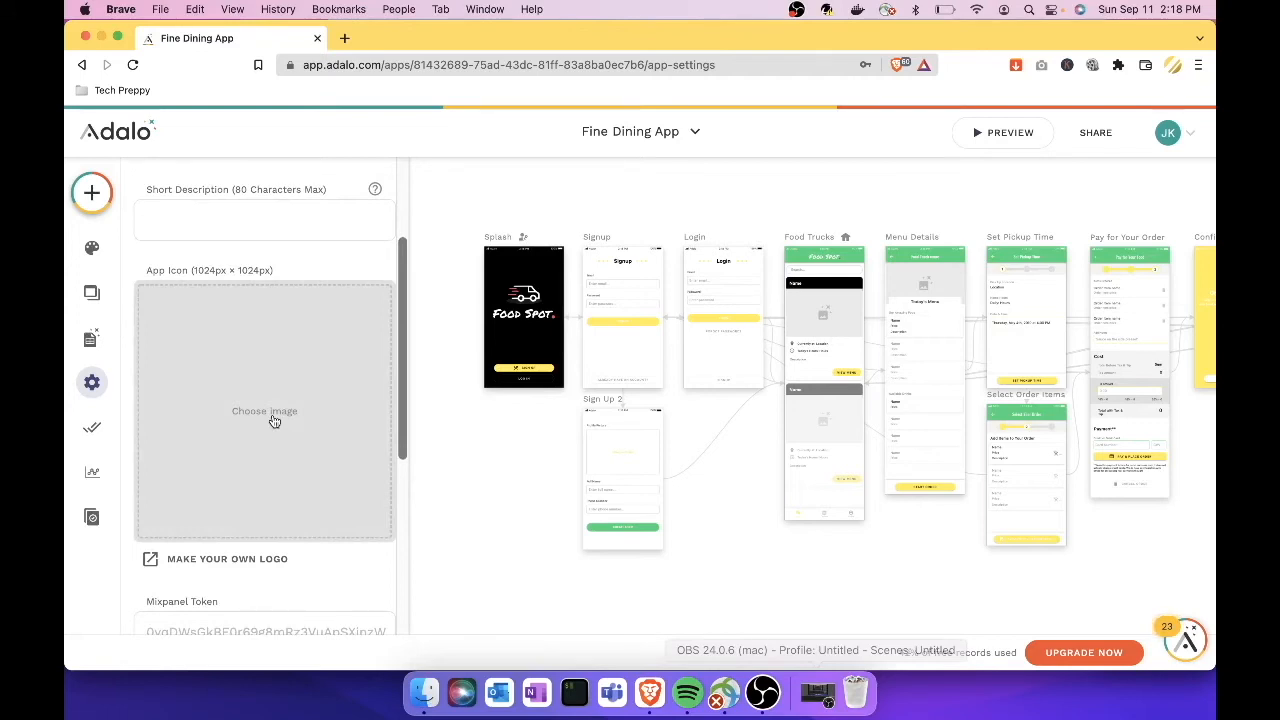
scroll(272, 420, down, 5)
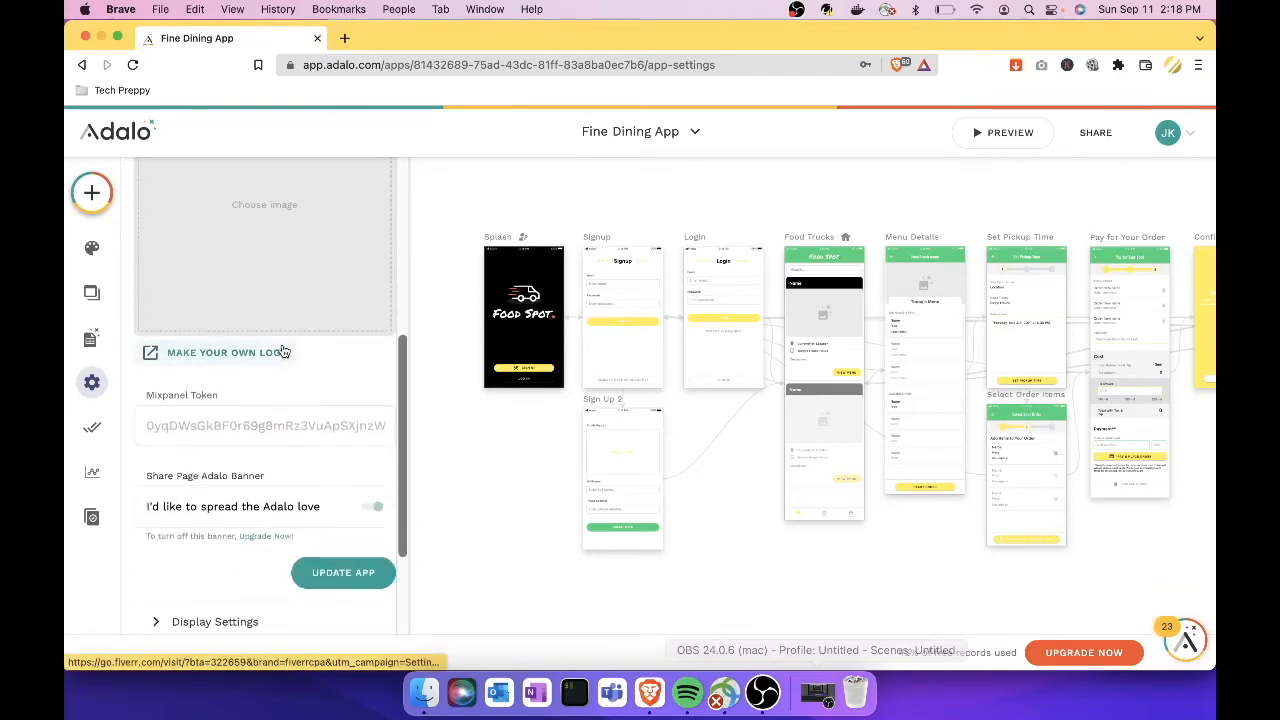
scroll(256, 436, down, 2)
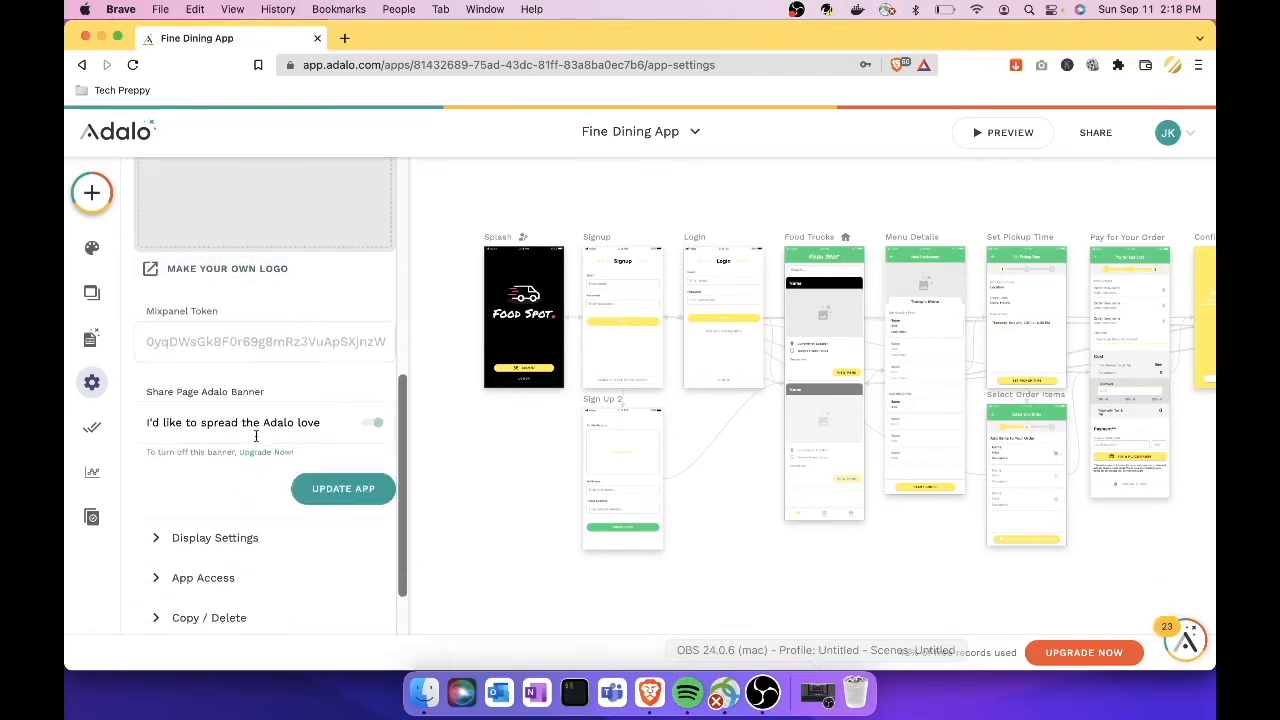
scroll(256, 436, down, 2)
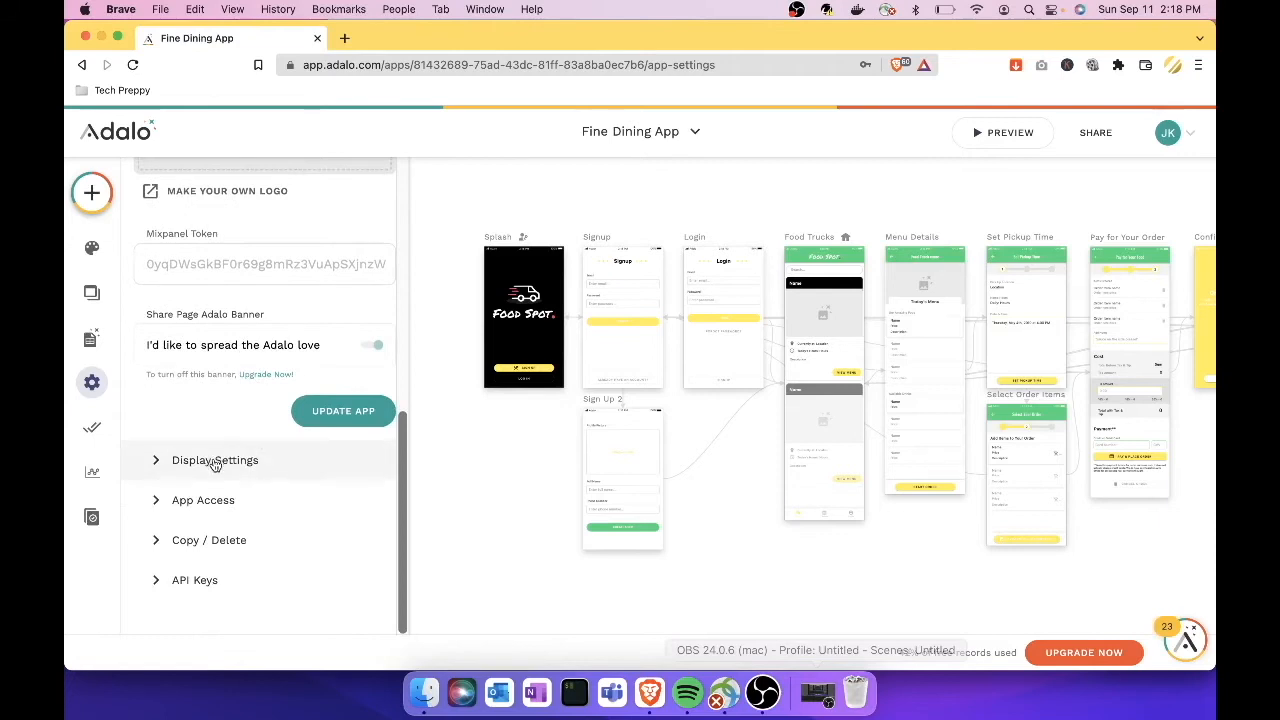
click(326, 419)
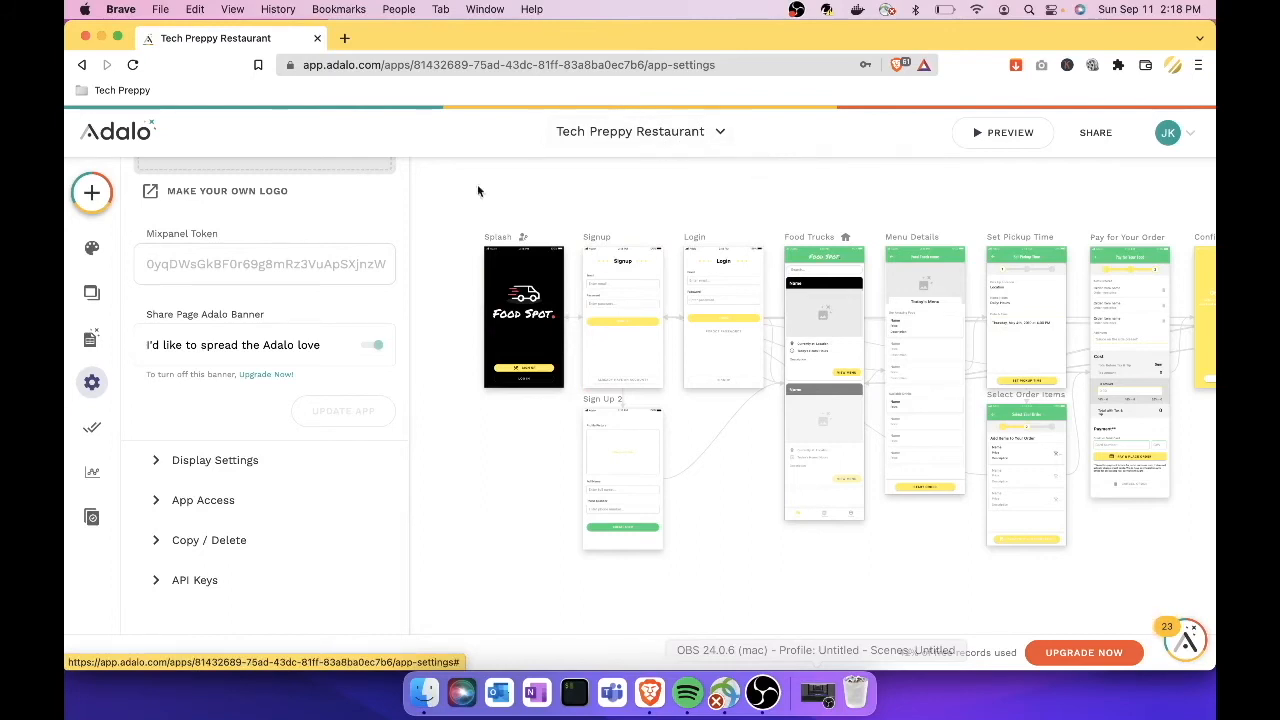
Step: Review the Display Settings, App Access and Copy / Delete sections, then view the publishing options
click(159, 461)
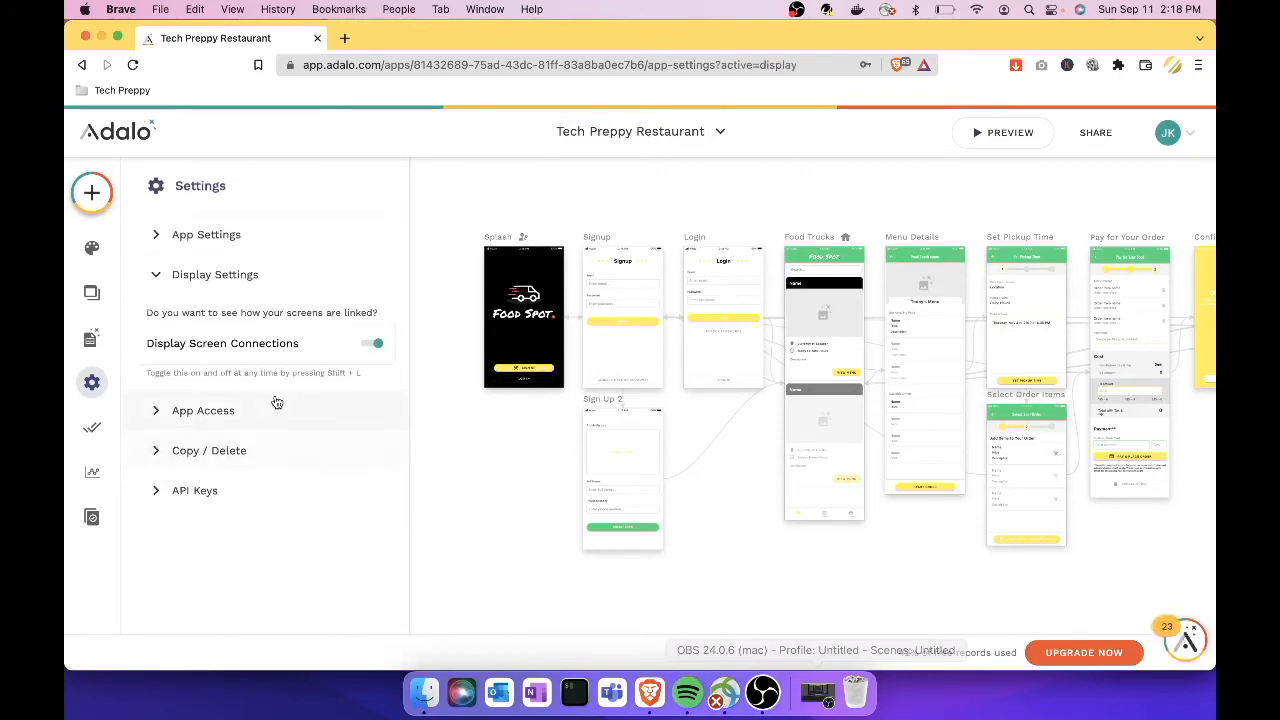
click(155, 410)
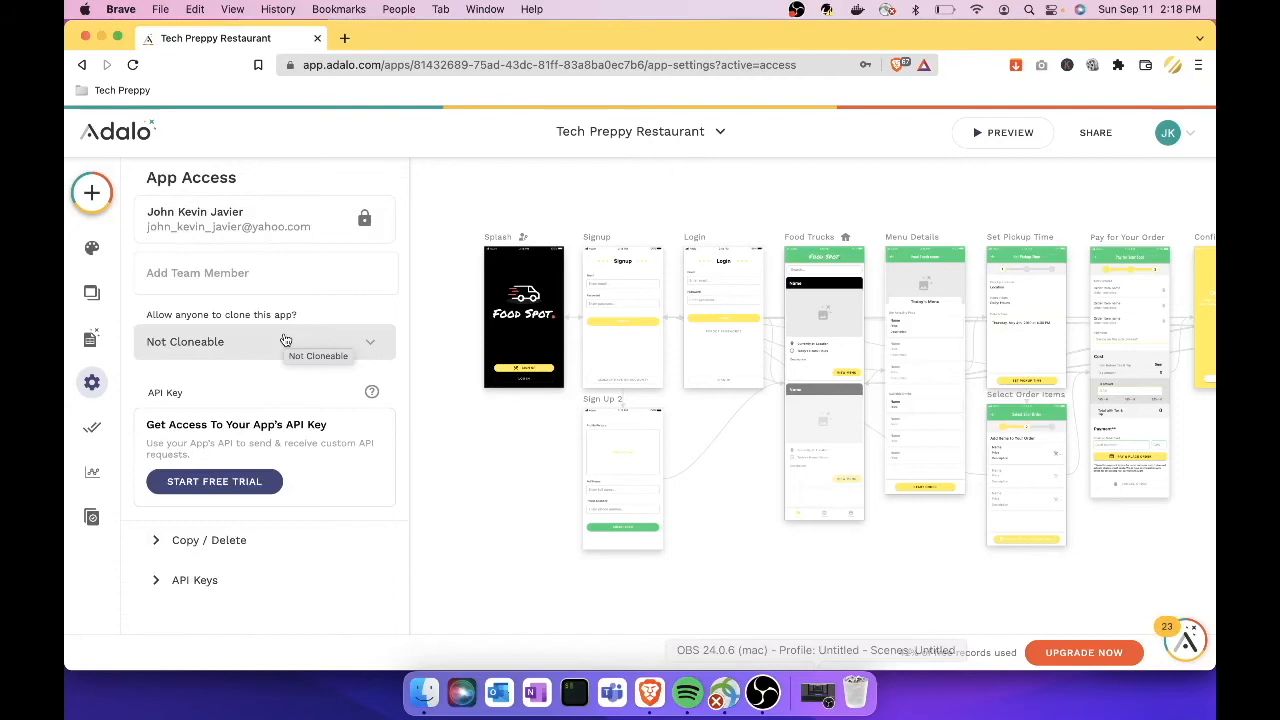
click(157, 548)
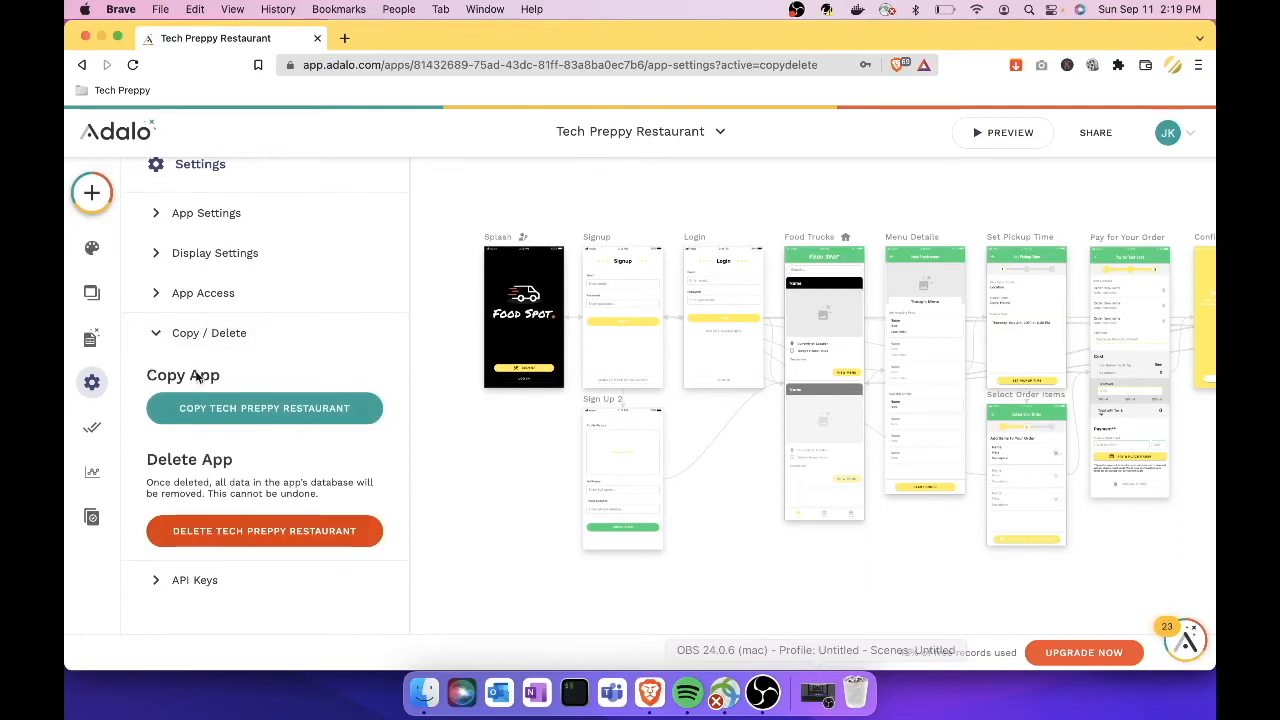
click(92, 432)
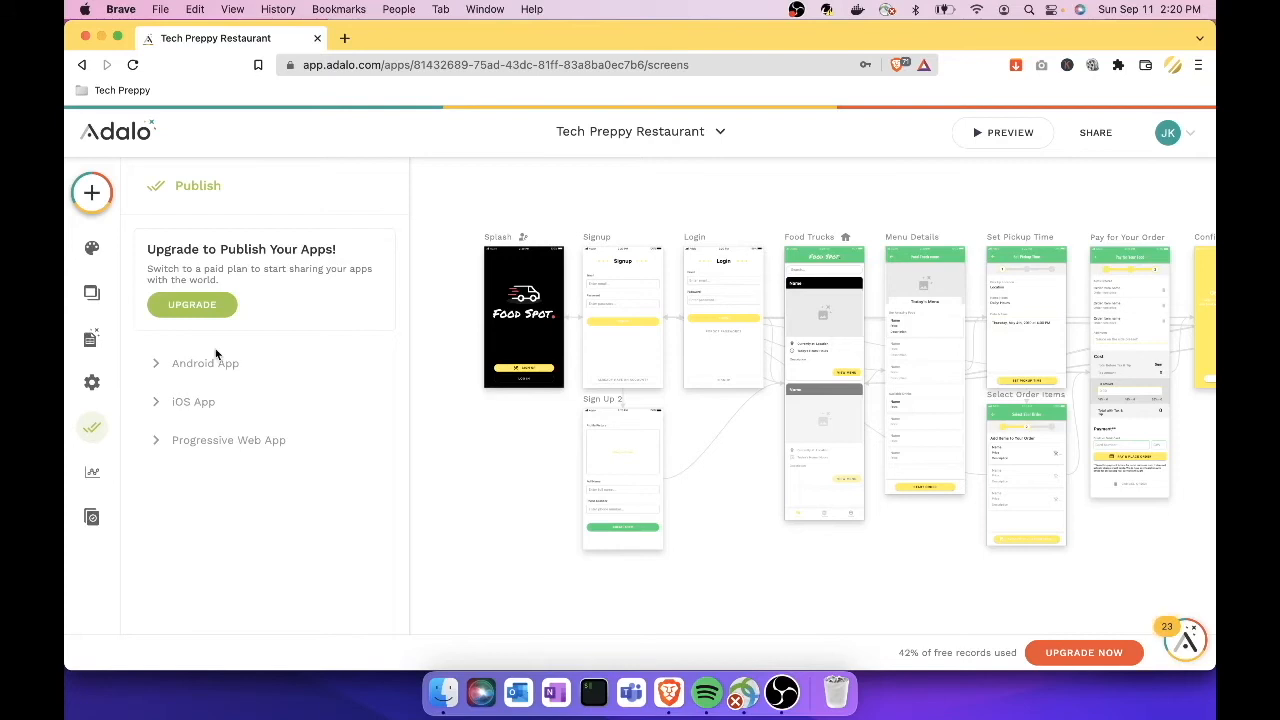
Step: Browse the app's usage analytics stats, then view Version History with 0 of 10 versions saved
click(97, 482)
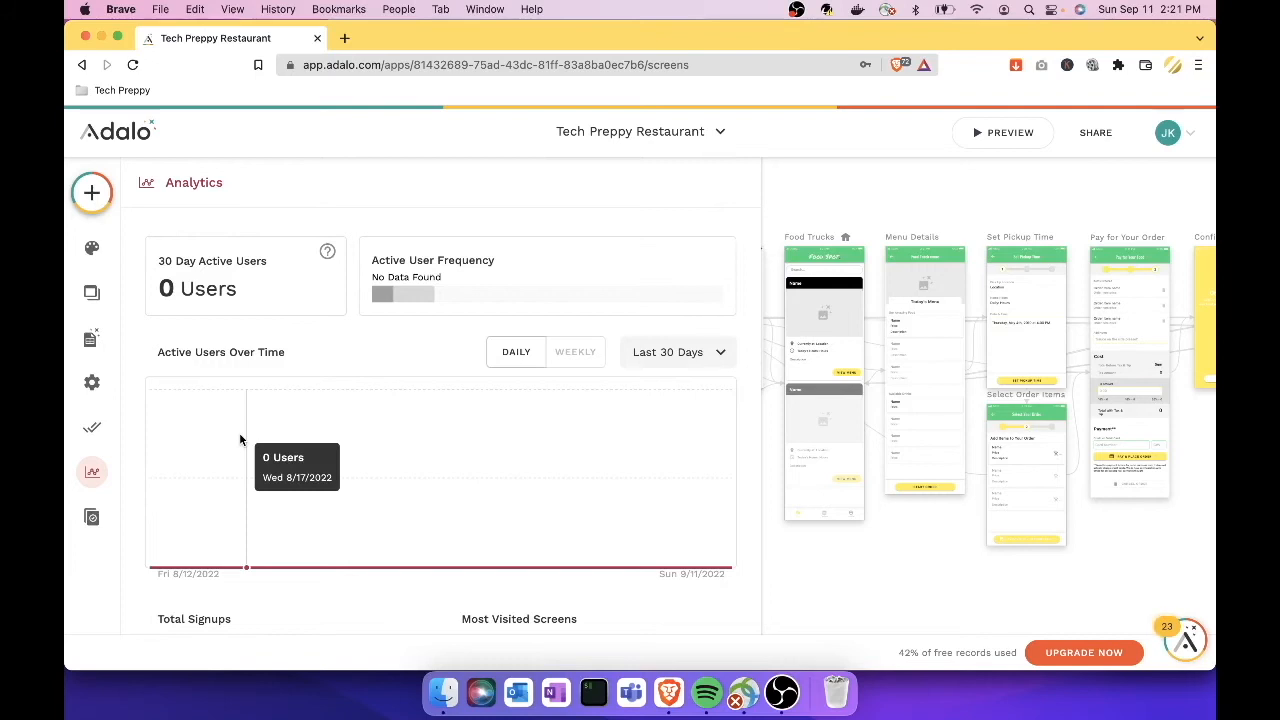
scroll(240, 440, down, 1)
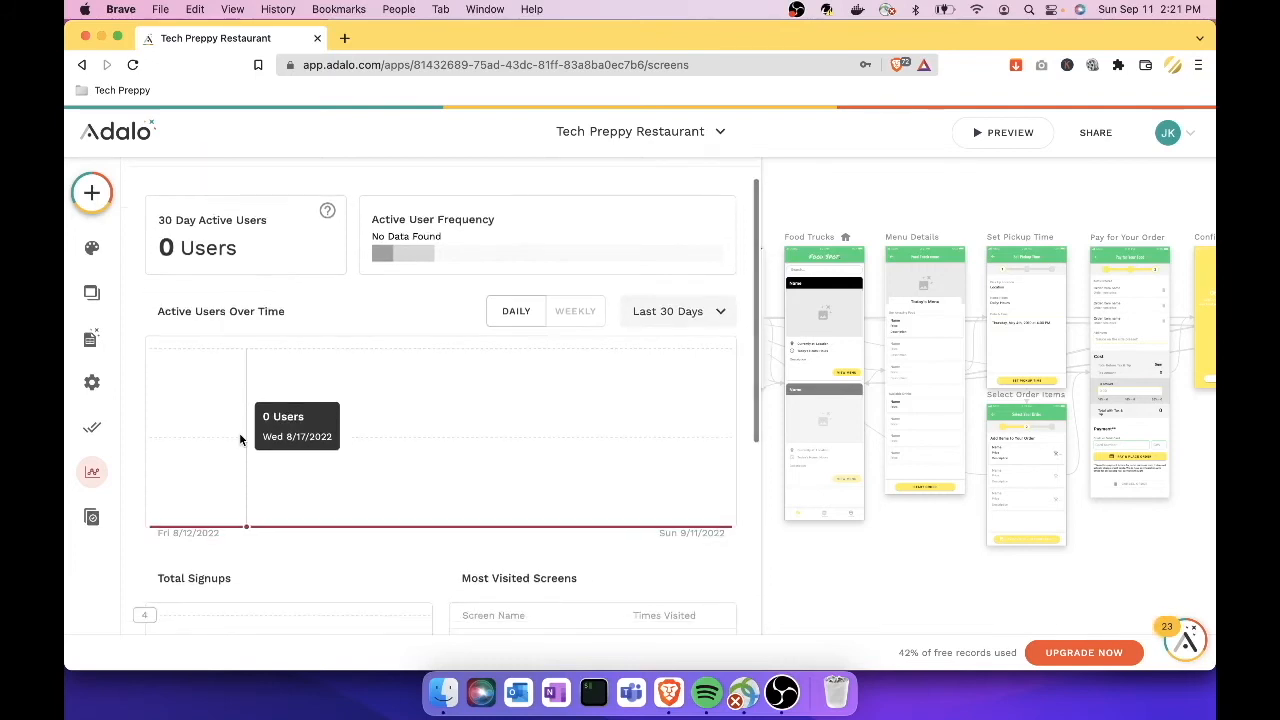
scroll(239, 432, down, 1)
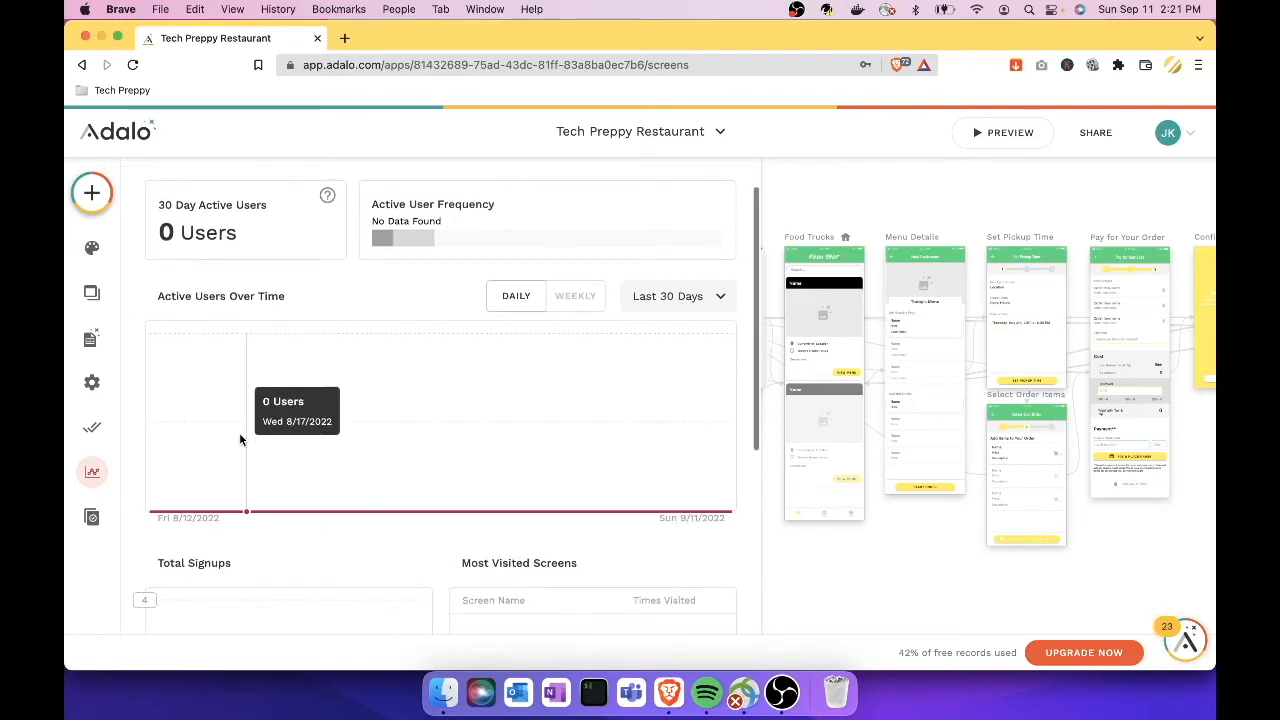
click(91, 520)
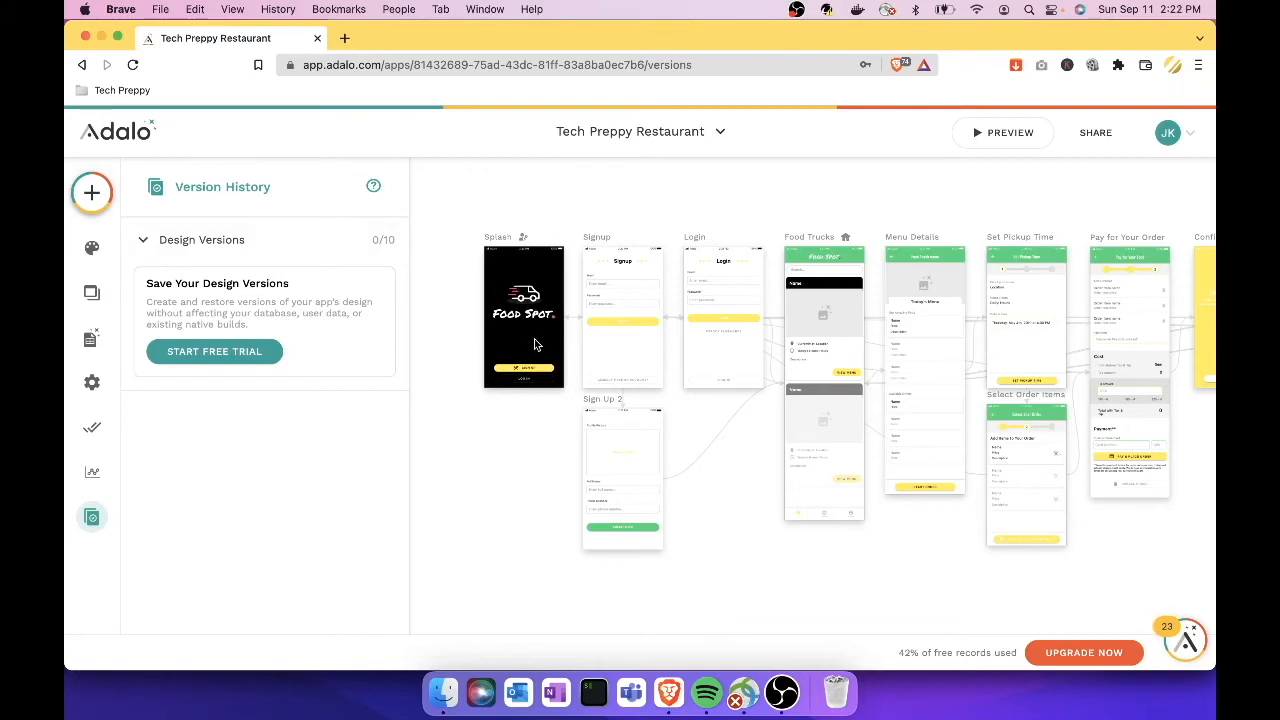
Step: Close the Version History panel and zoom the canvas onto the Splash, Signup and Login screens
scroll(747, 358, right, 1)
scroll(747, 358, right, 3)
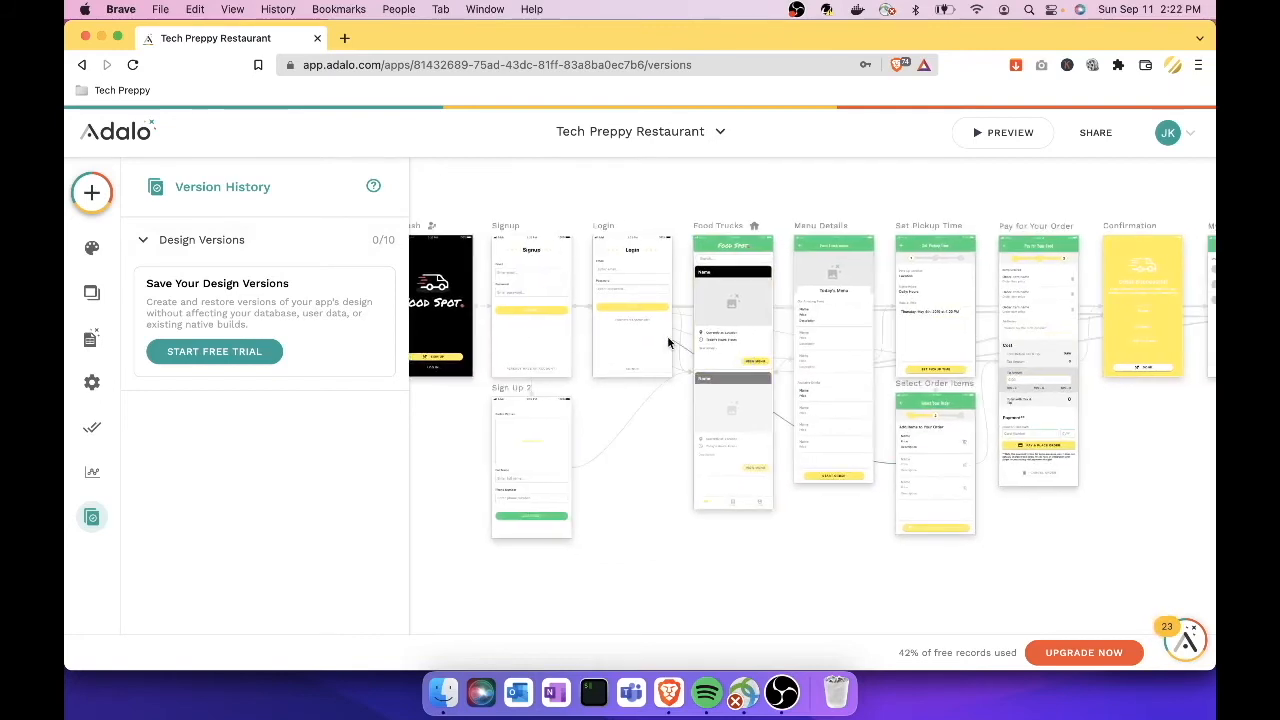
click(545, 325)
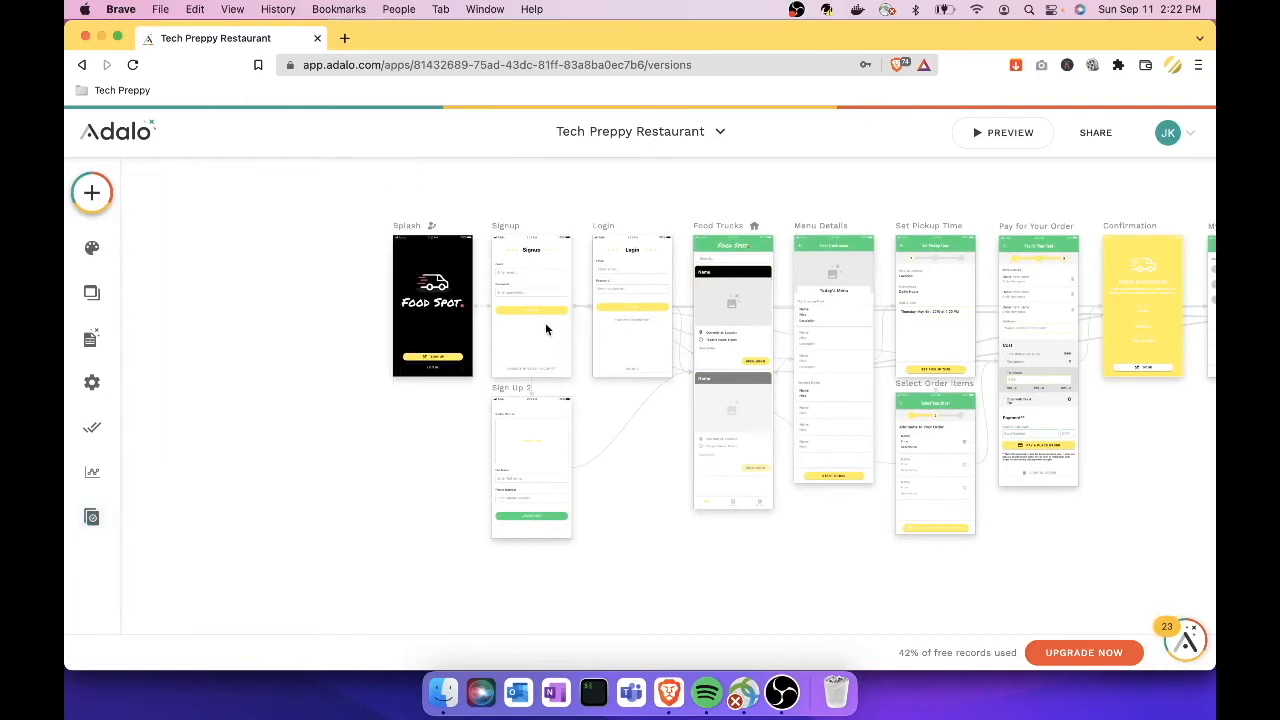
scroll(545, 316, up, 5)
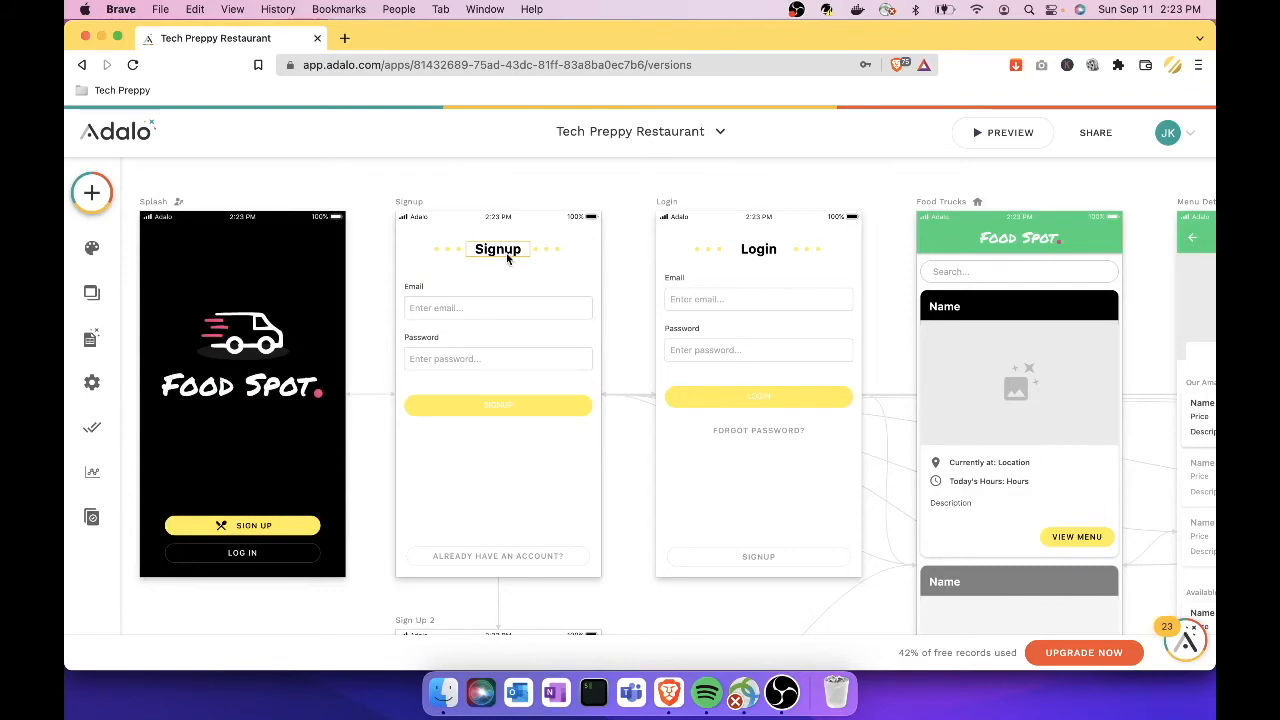
Step: Change the Signup screen's heading text from 'Signup' to 'Register'
click(518, 257)
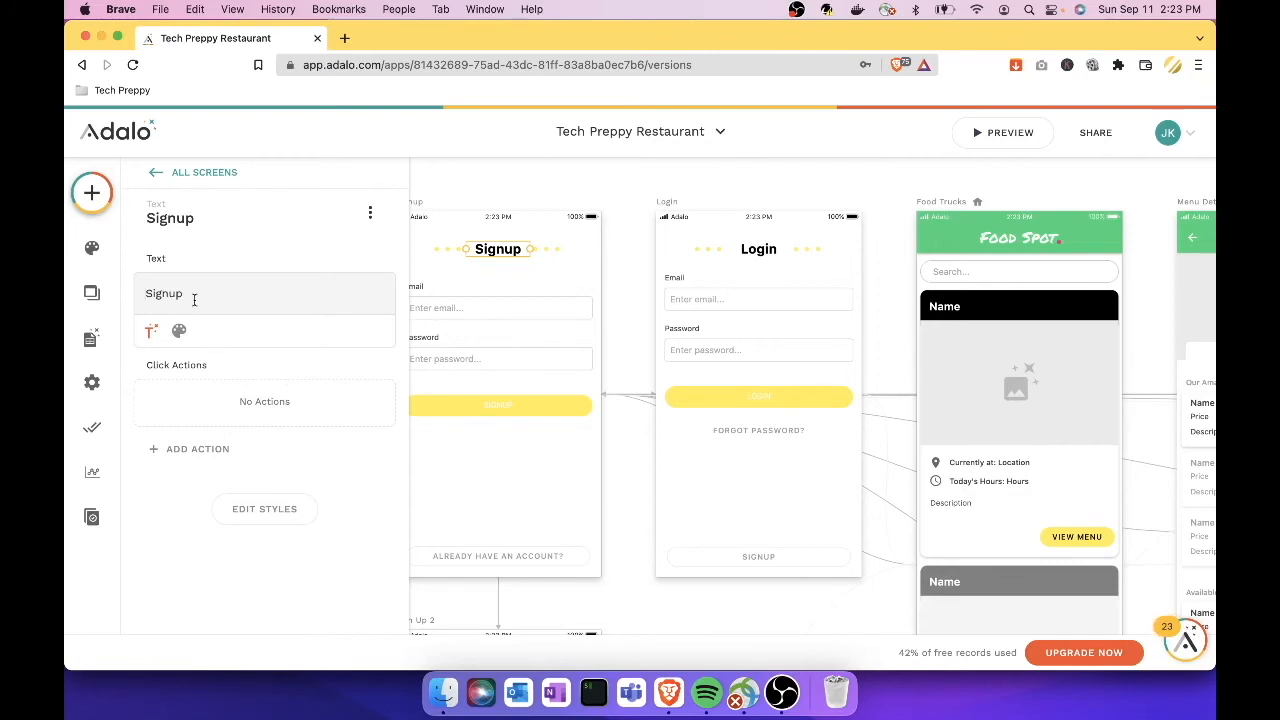
key(BackSpace)
key(BackSpace)
key(BackSpace)
key(BackSpace)
key(BackSpace)
key(BackSpace)
text(Register)
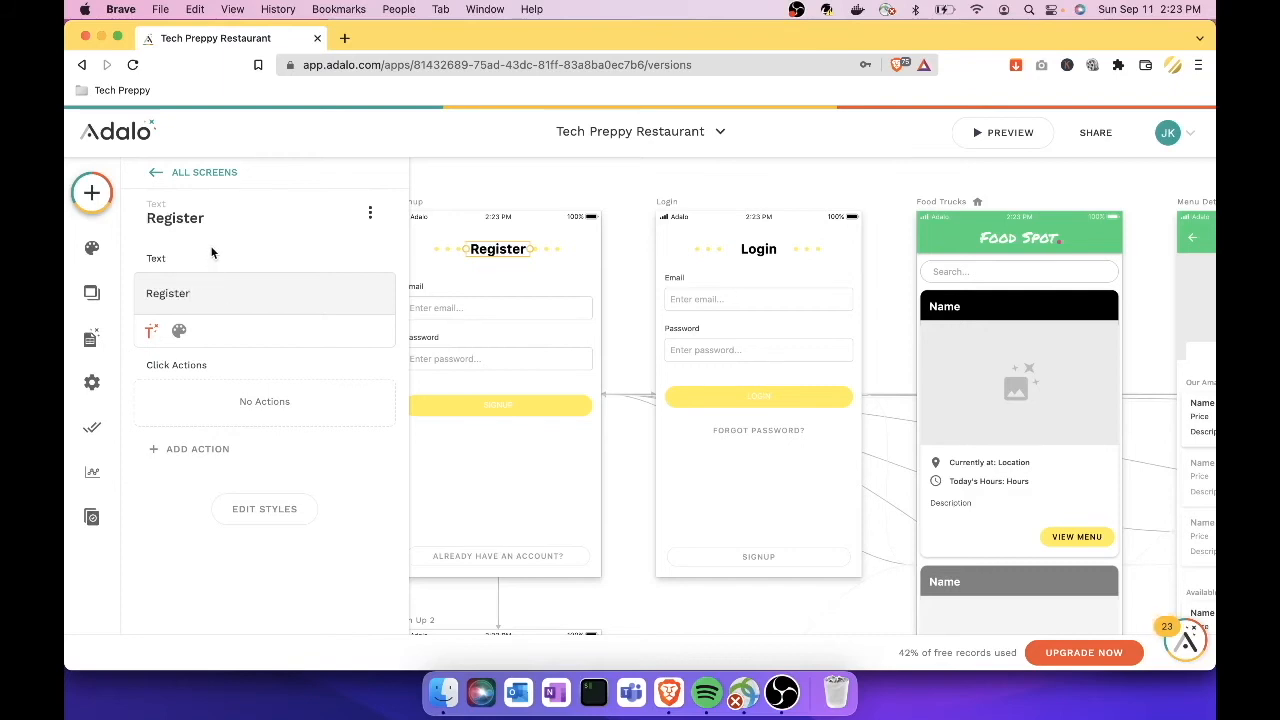
mouse_move(206, 228)
click(512, 189)
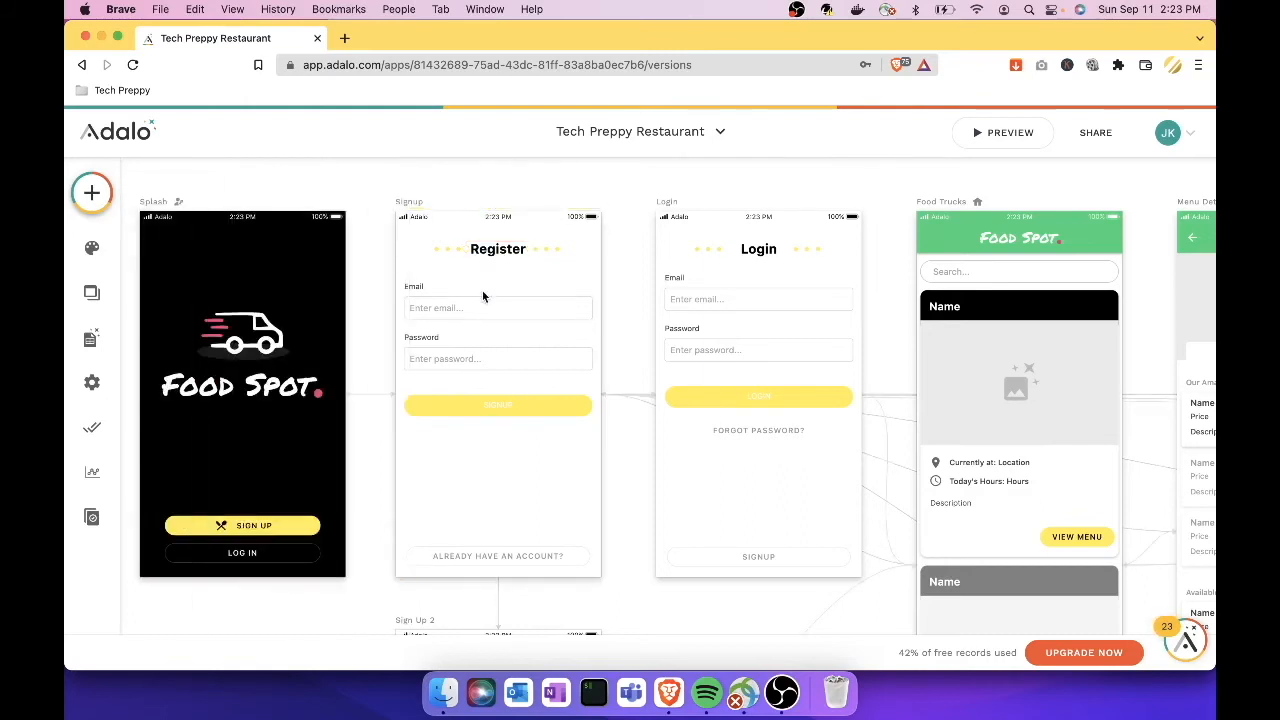
click(509, 404)
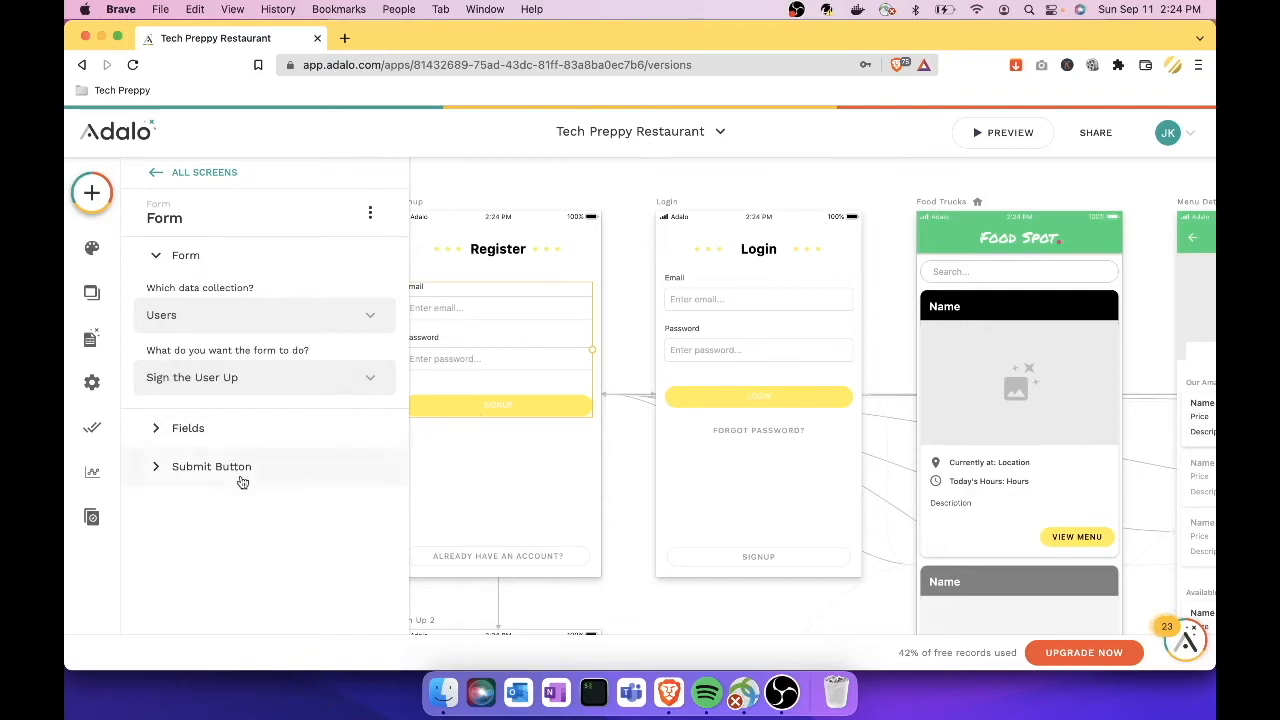
Step: Relabel the Signup form's submit button from SIGNUP to REGISTER
click(156, 467)
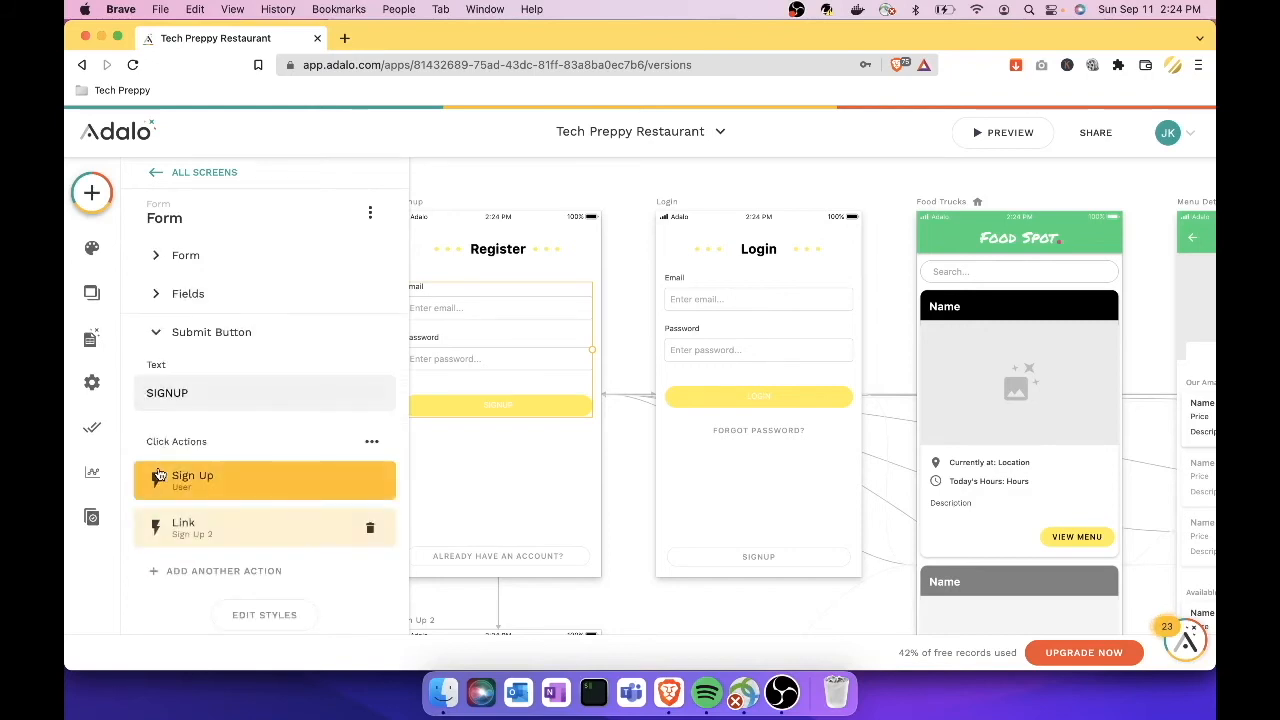
click(230, 392)
drag(230, 392, 137, 392)
text(REGISTER)
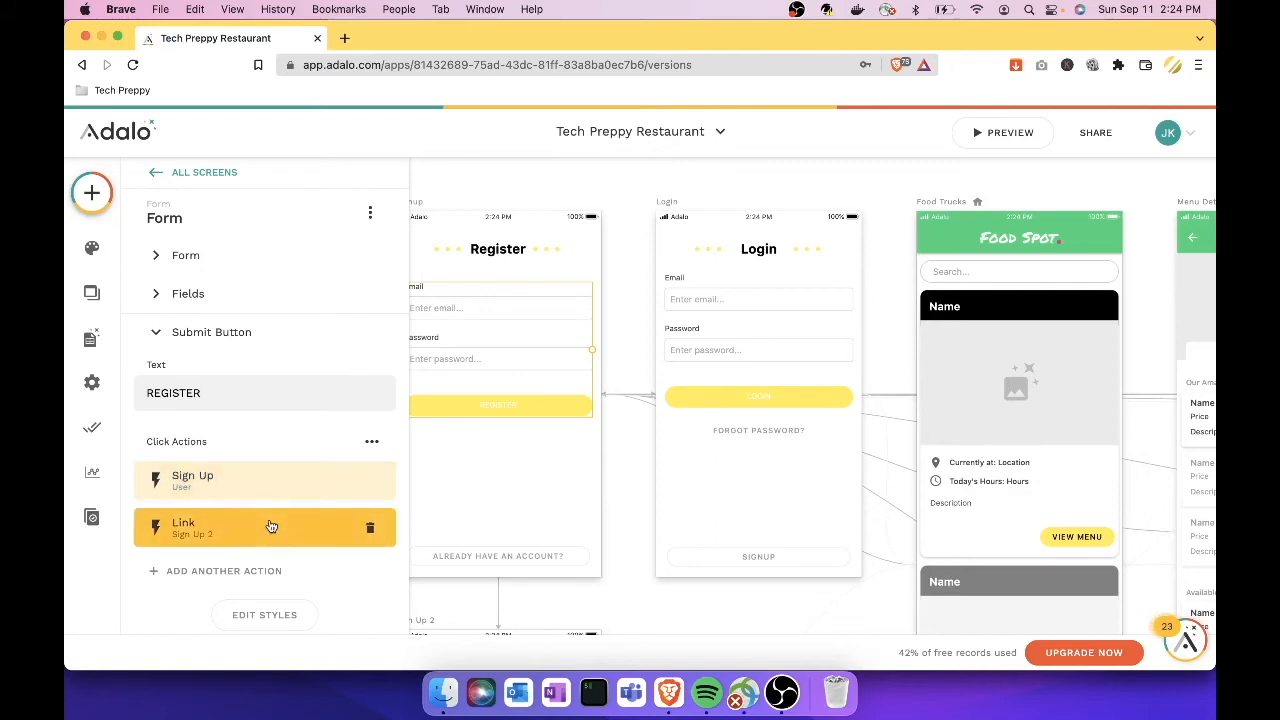
scroll(270, 526, down, 1)
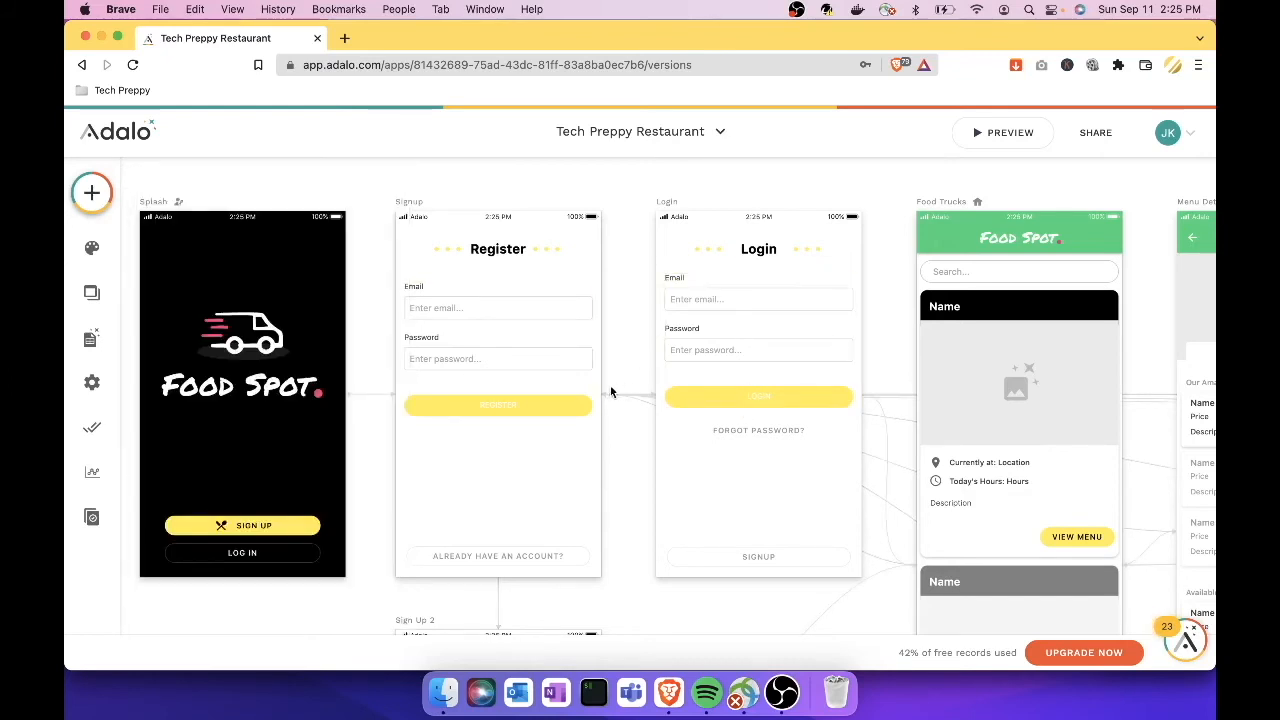
click(718, 395)
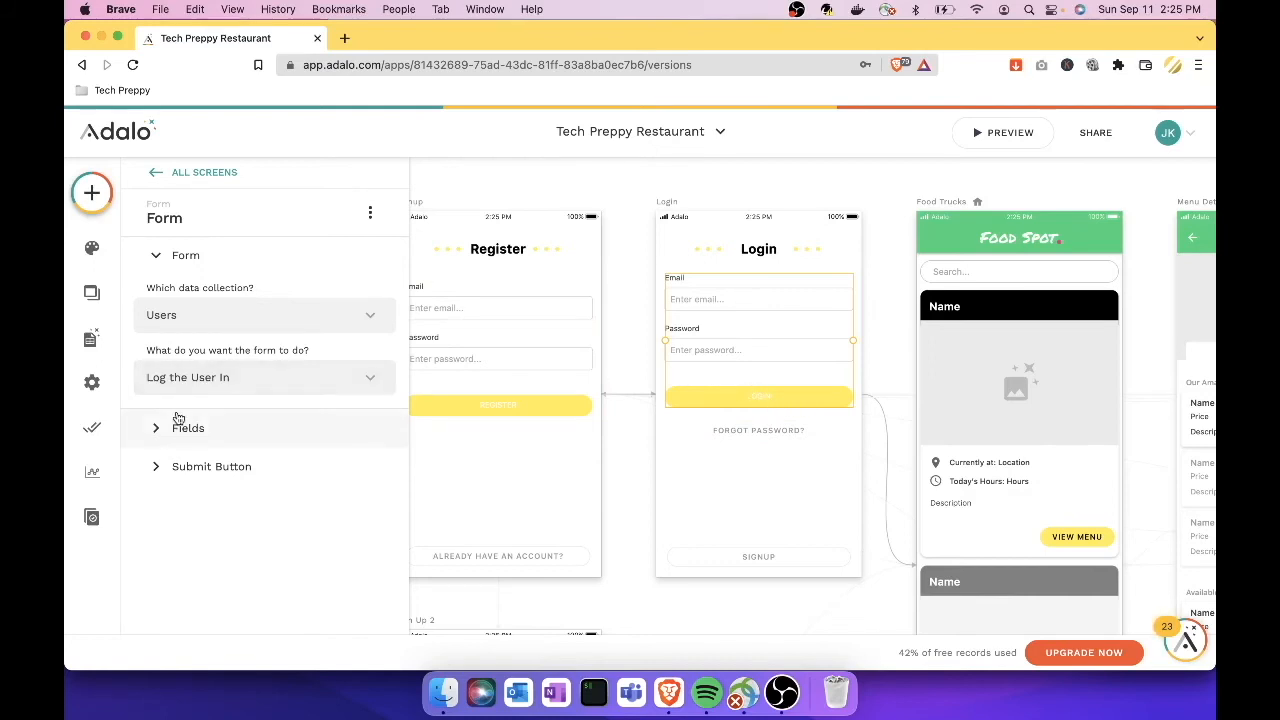
click(157, 466)
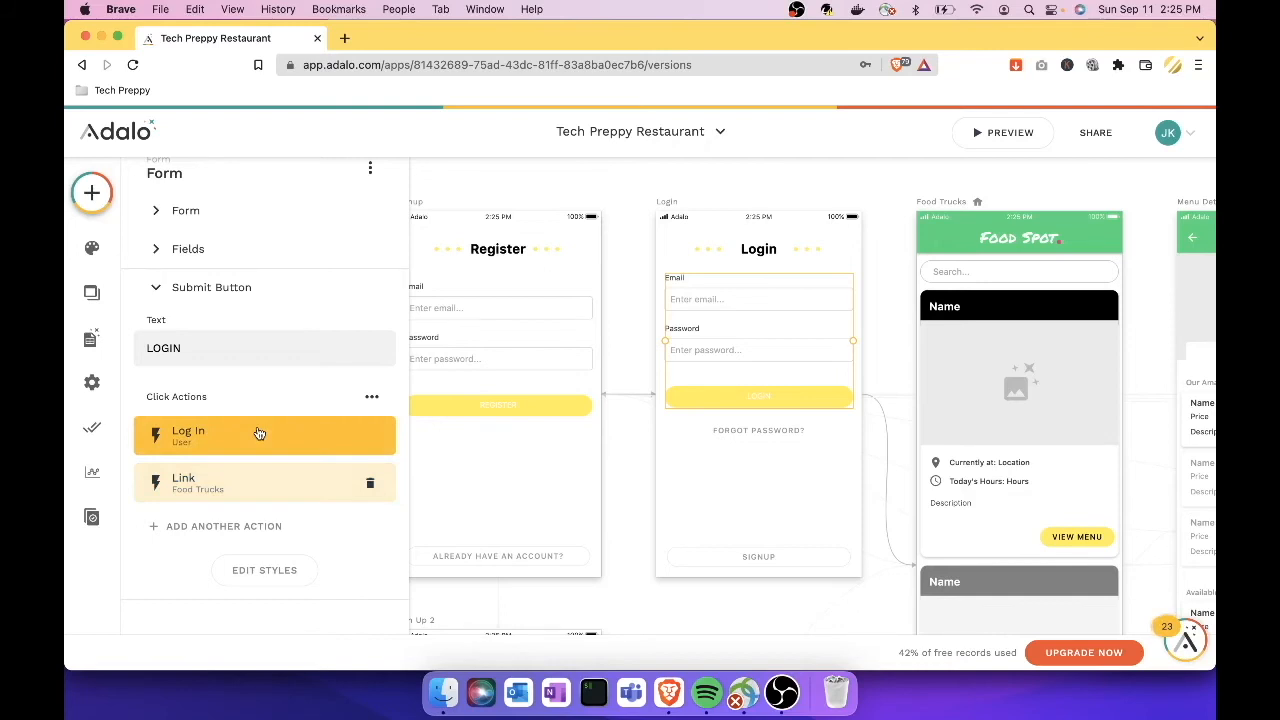
click(273, 497)
scroll(273, 497, down, 2)
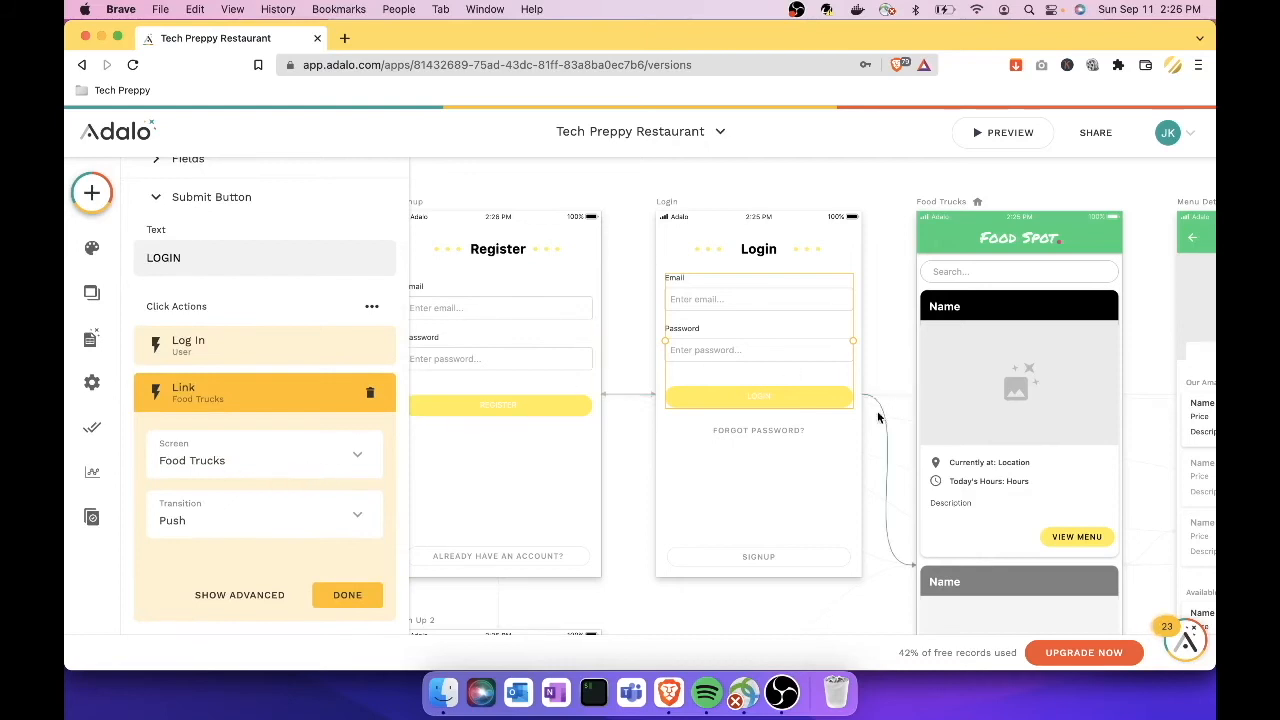
click(357, 454)
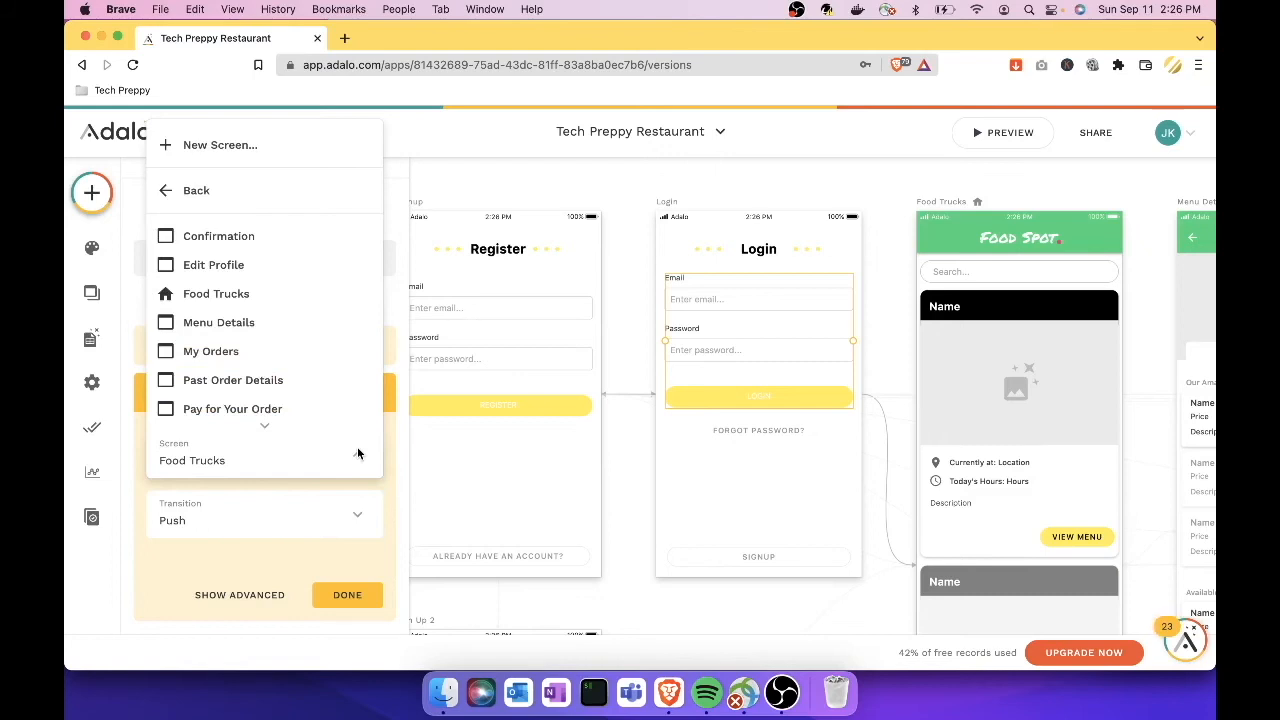
scroll(320, 394, down, 3)
scroll(309, 410, down, 3)
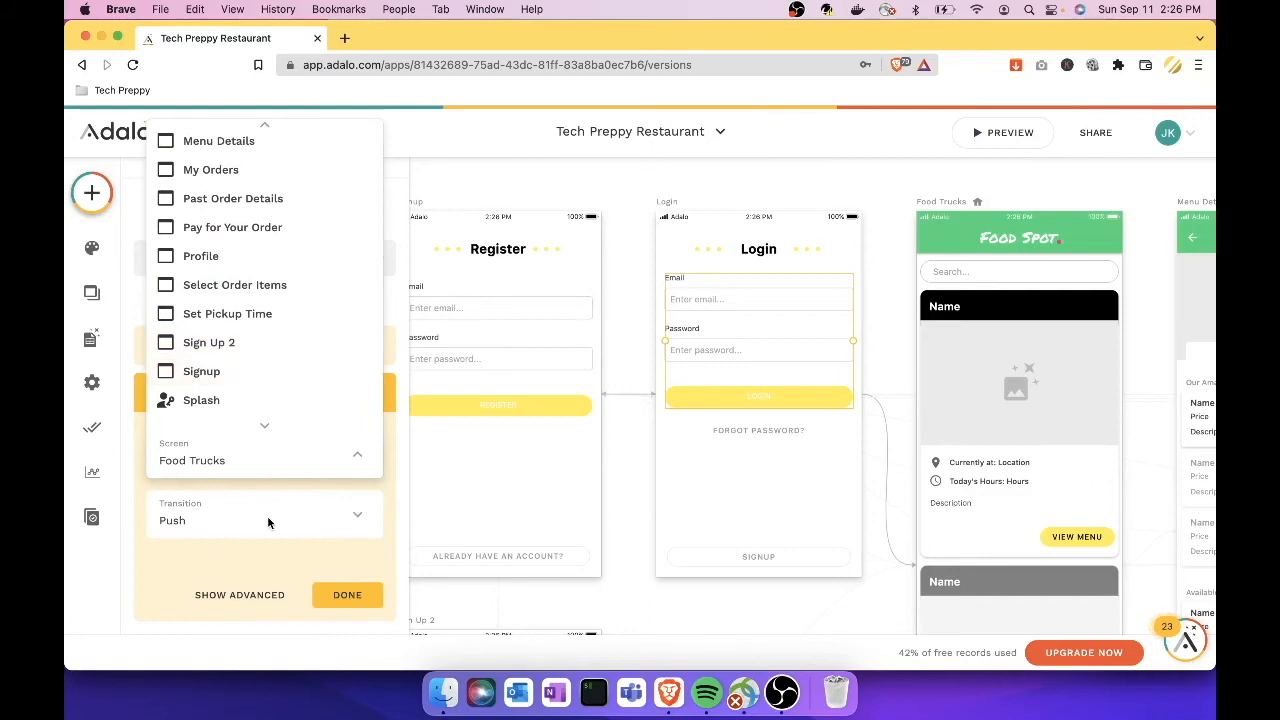
click(371, 553)
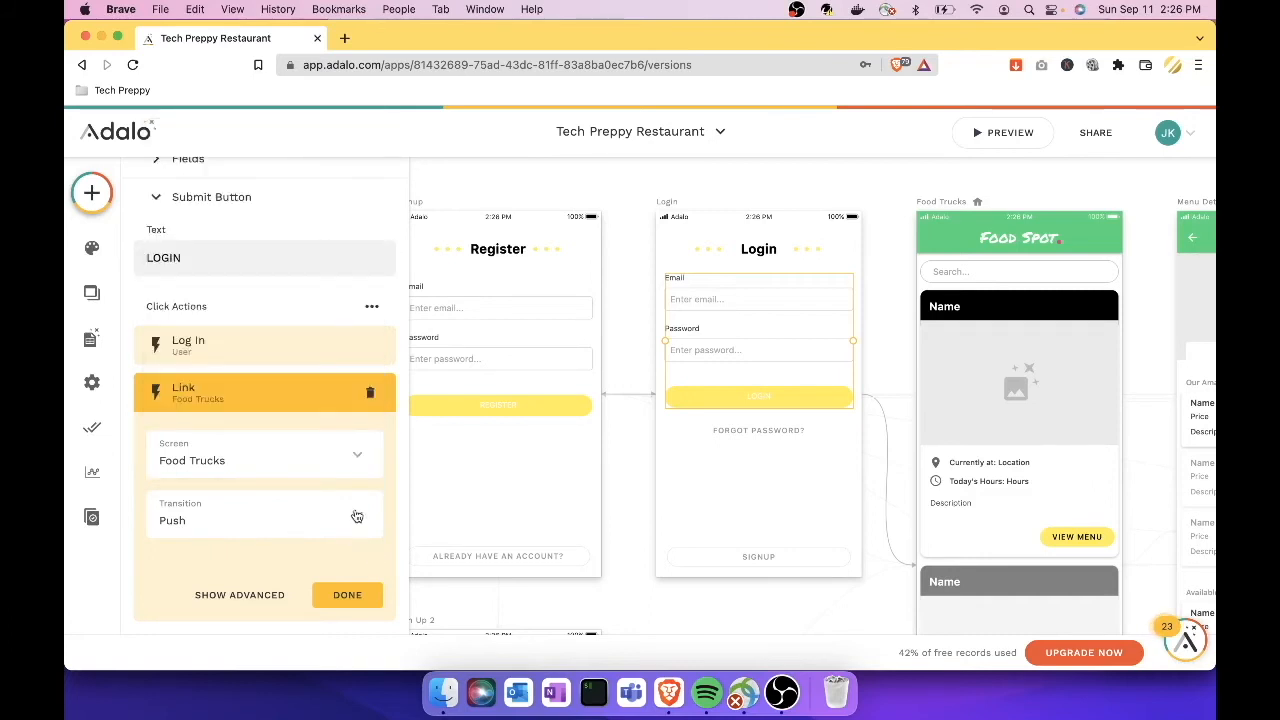
click(356, 515)
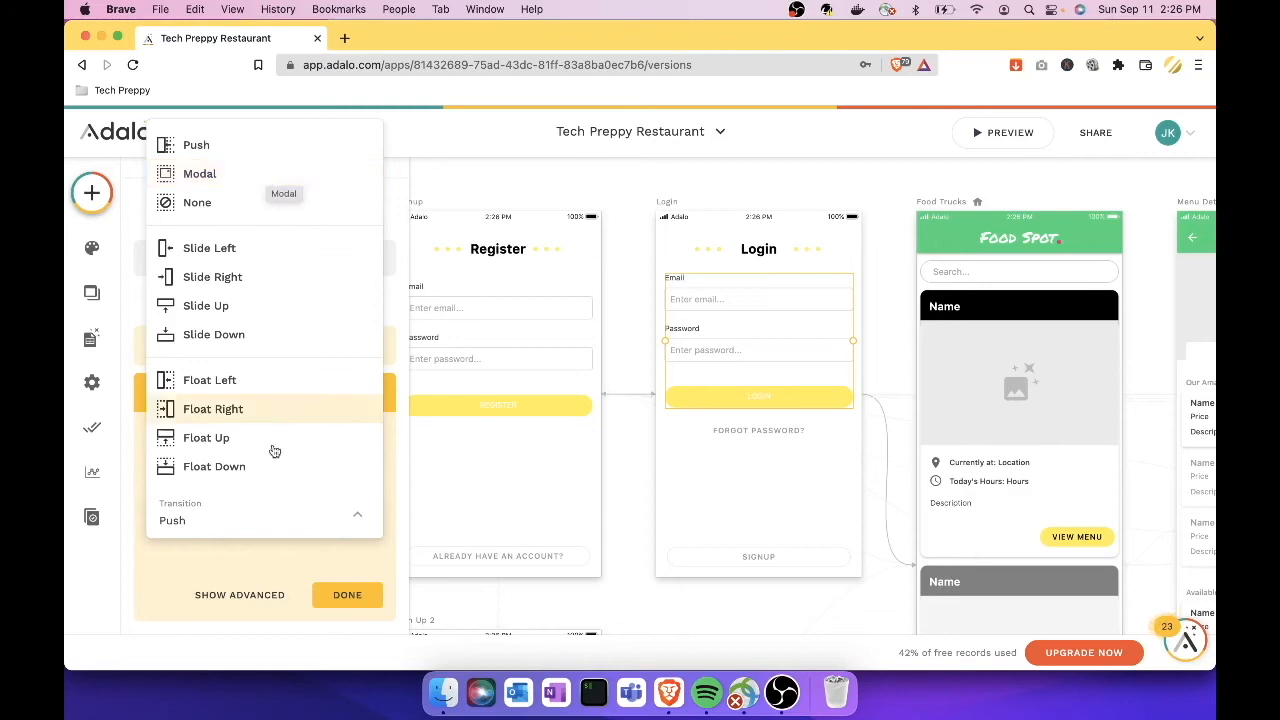
click(287, 558)
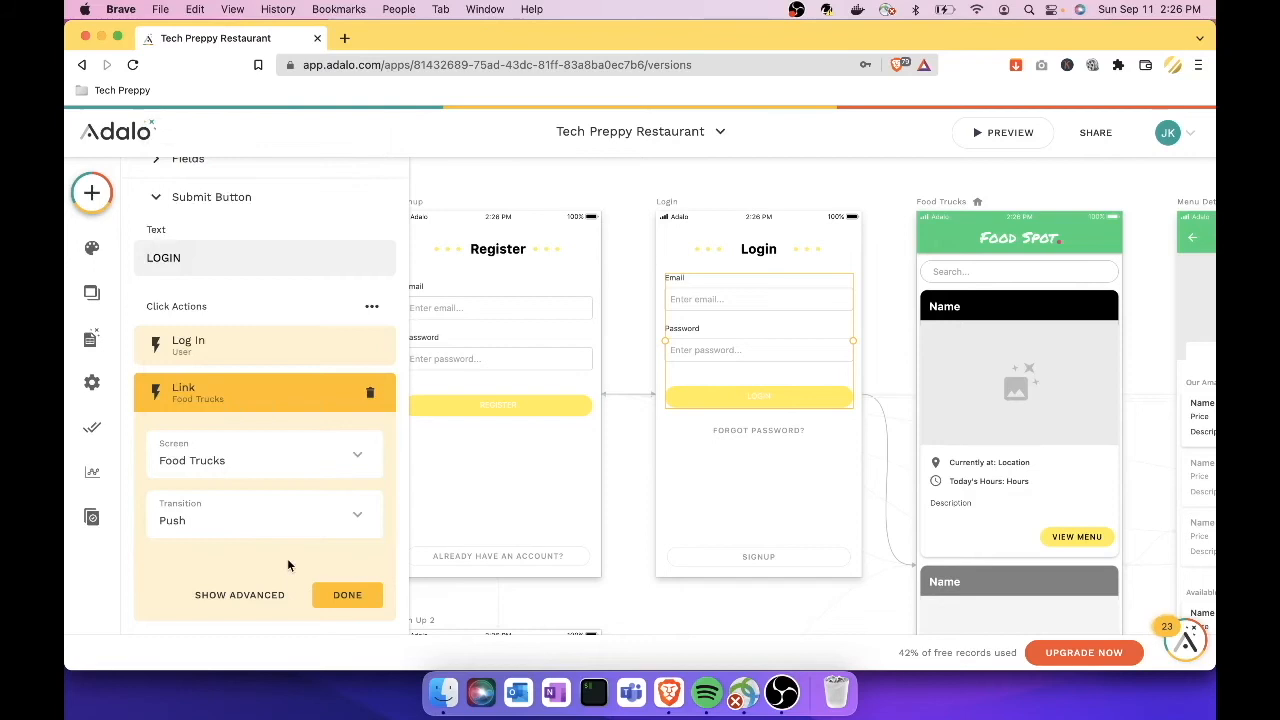
click(362, 600)
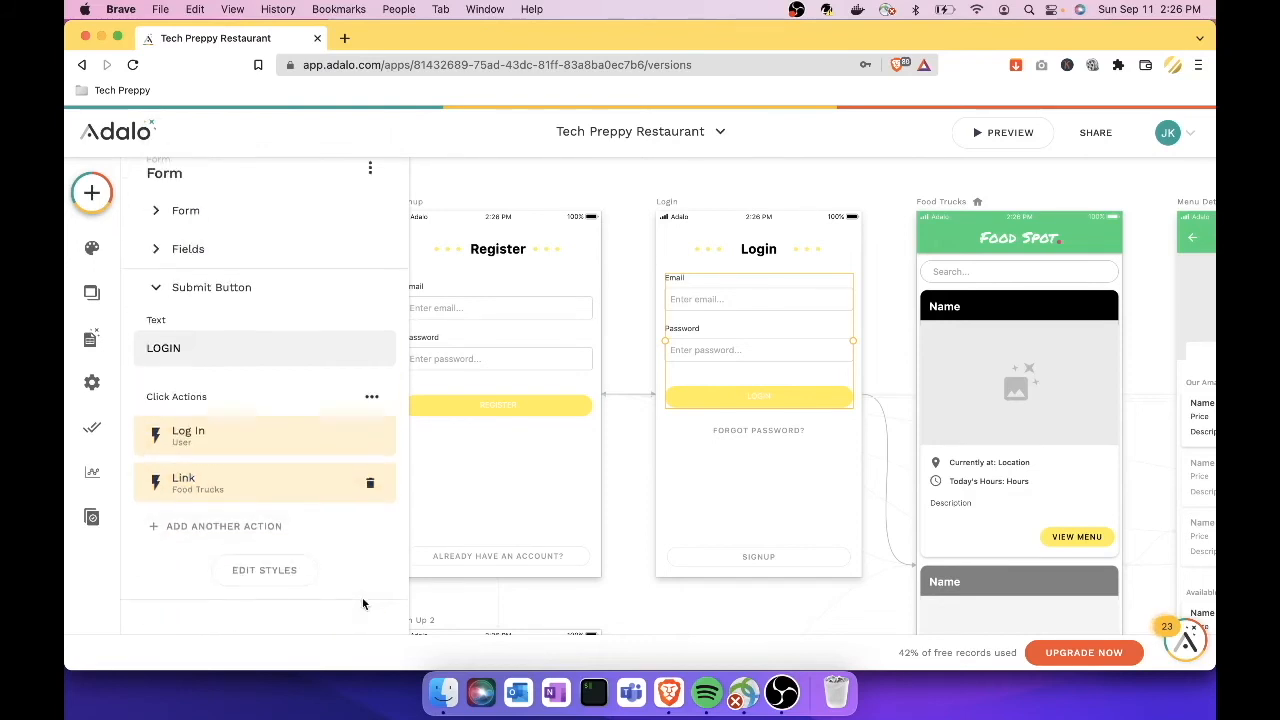
click(616, 598)
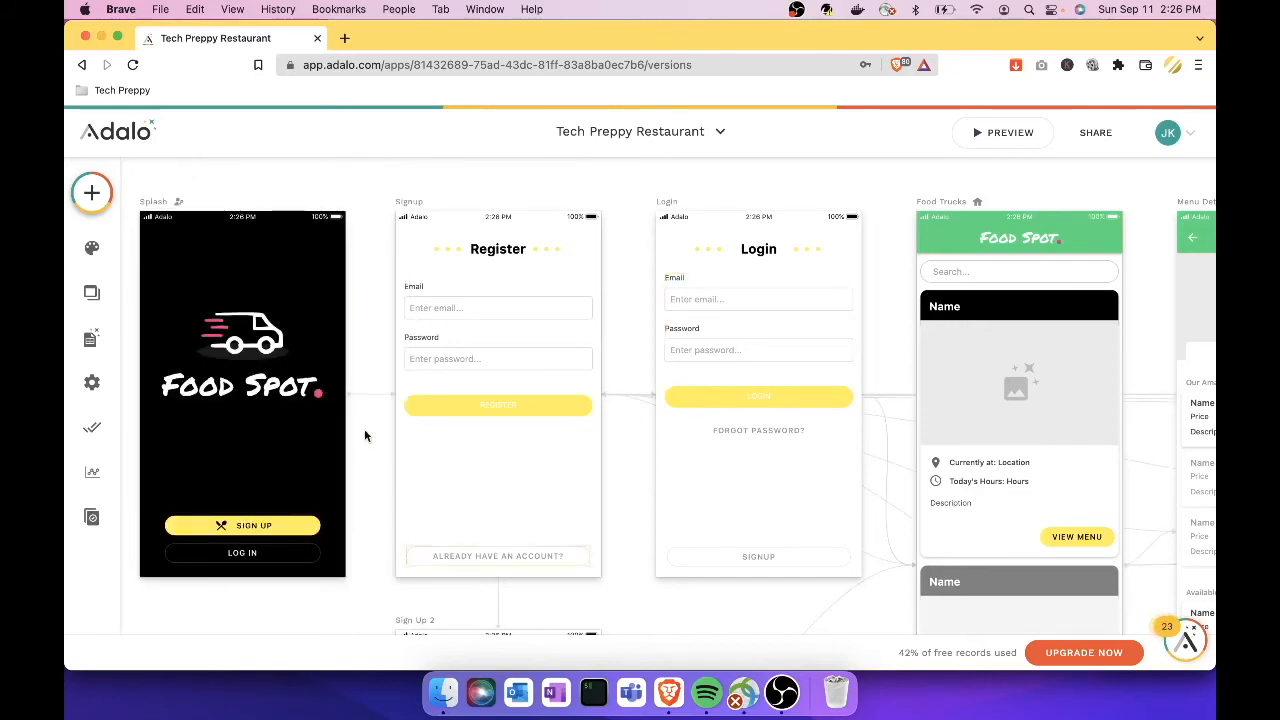
Step: Expand the Users collection in the Database panel and start adding a new property
click(91, 340)
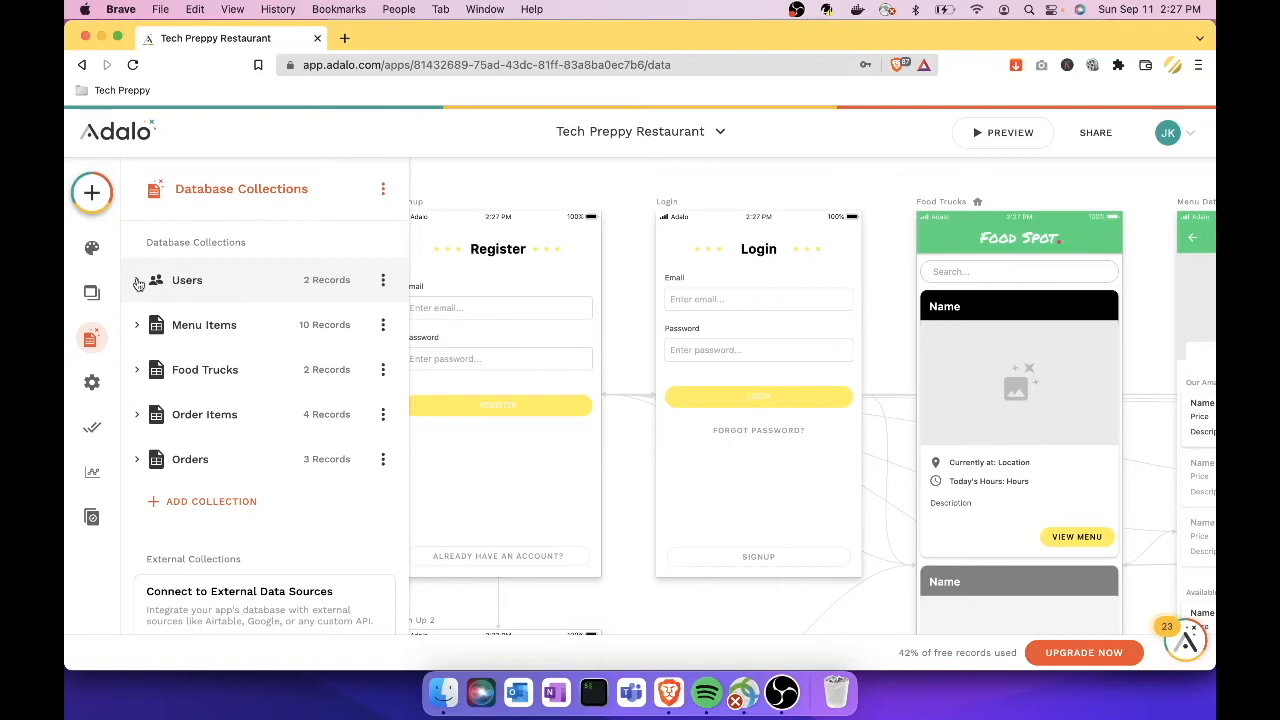
click(287, 299)
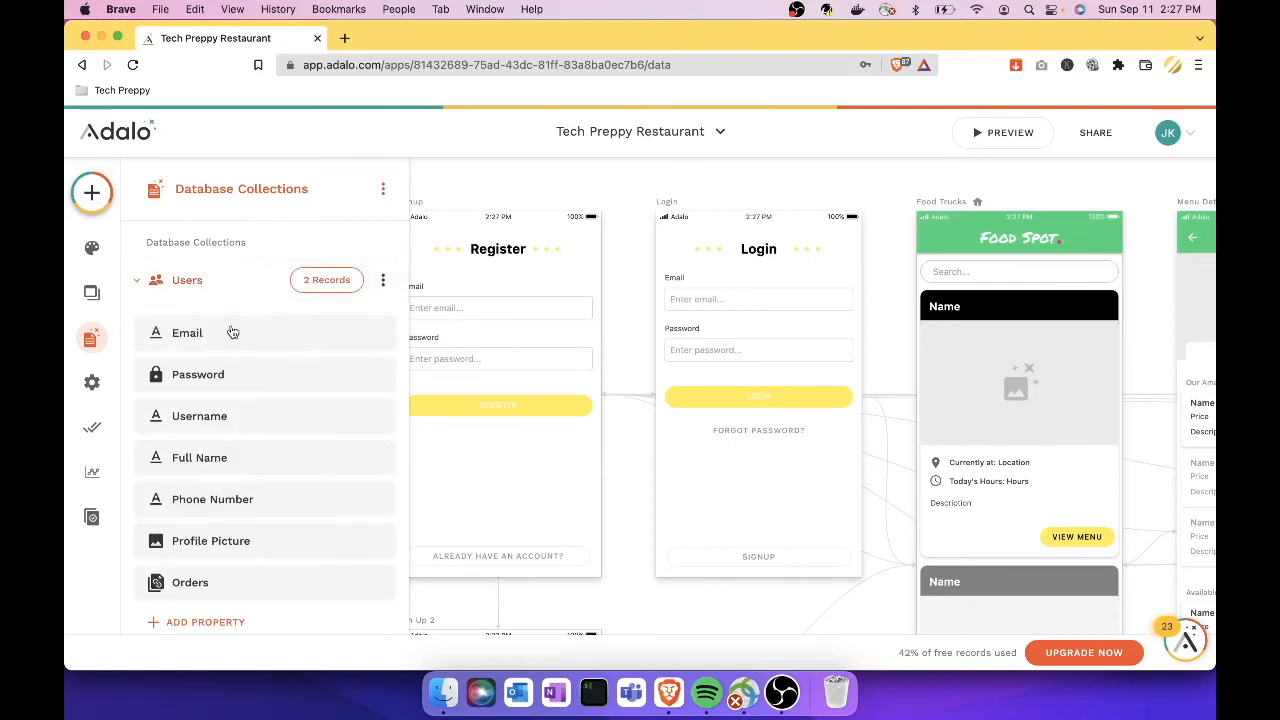
scroll(228, 338, down, 1)
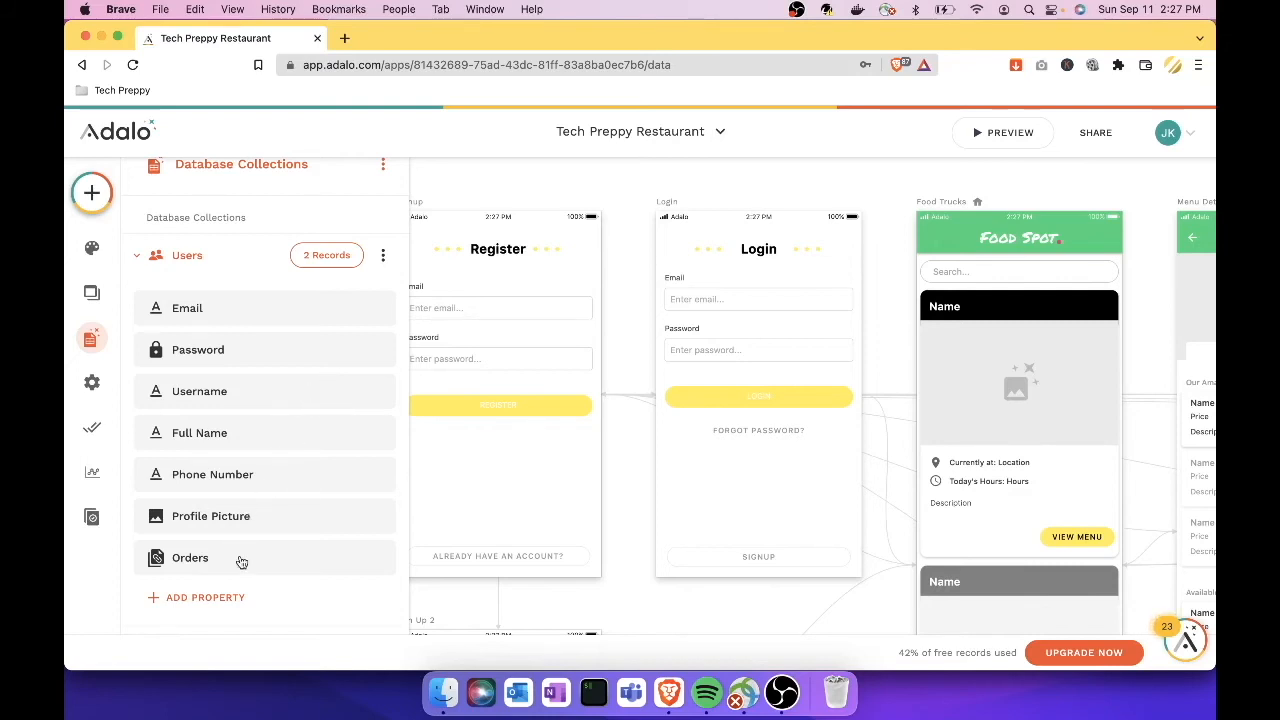
click(217, 597)
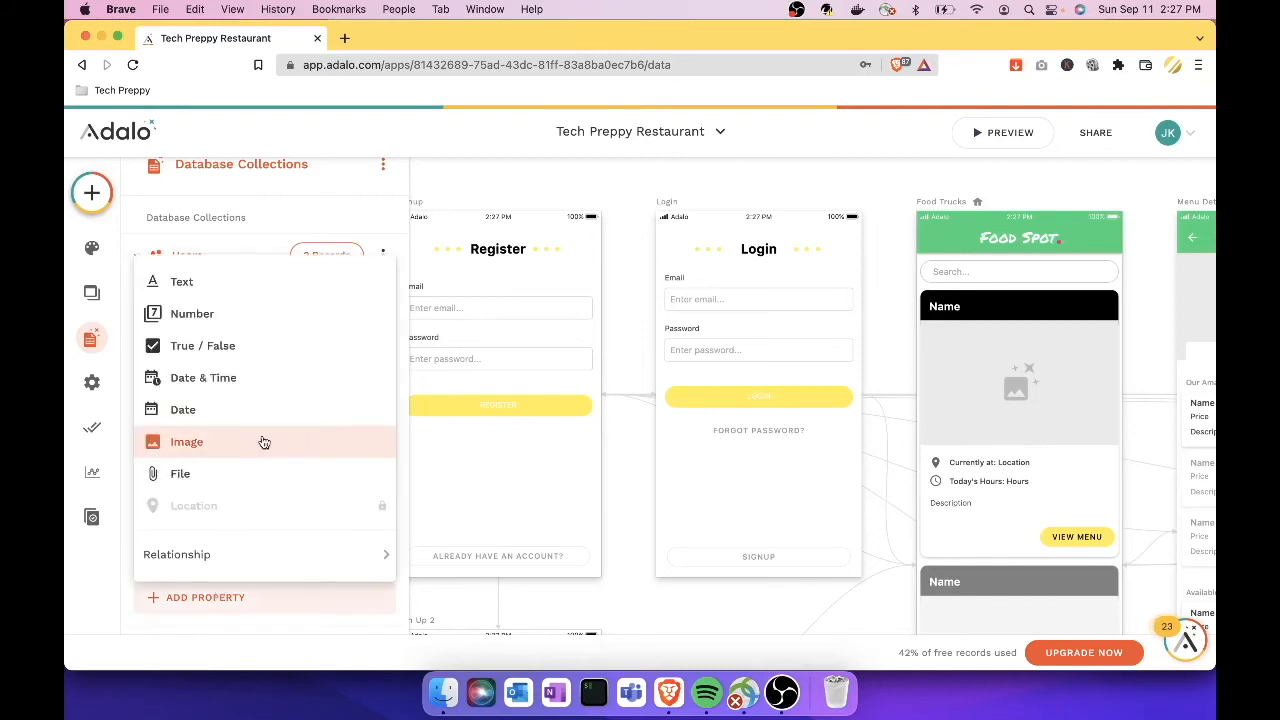
Step: Create a Number property named 'Use Age' in the Users collection and save it
click(246, 318)
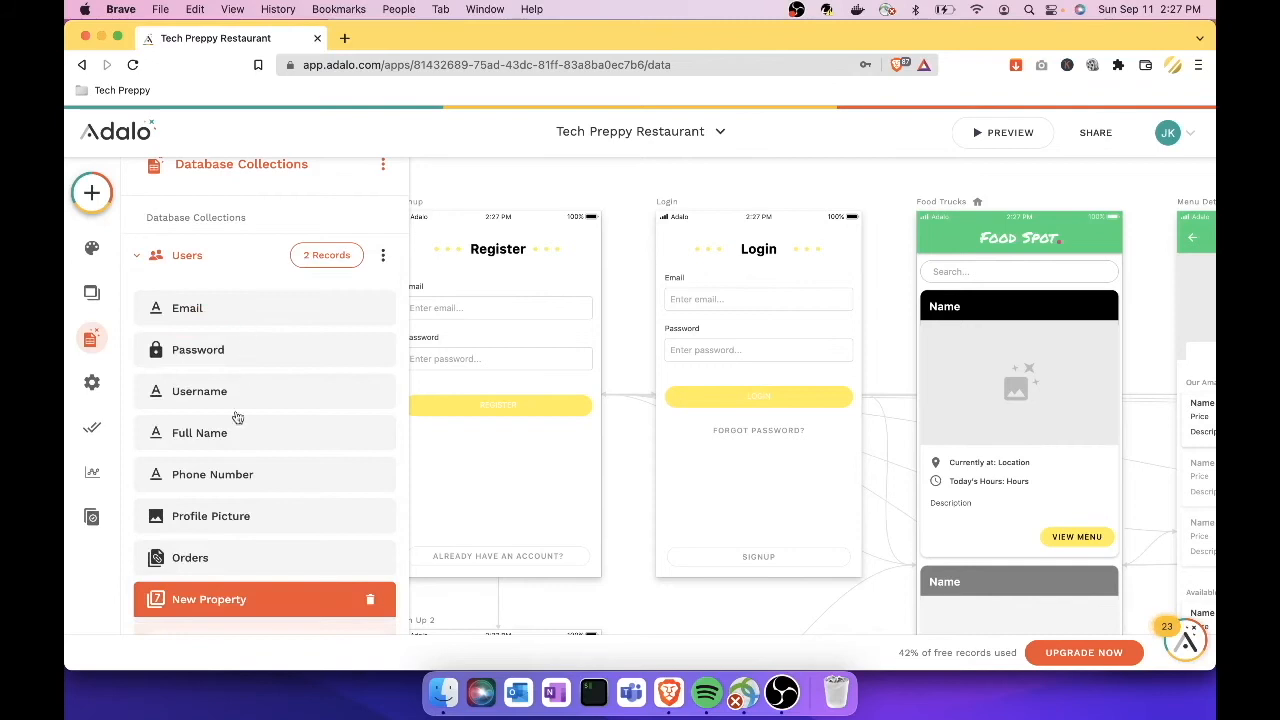
scroll(223, 463, down, 1)
scroll(238, 560, down, 2)
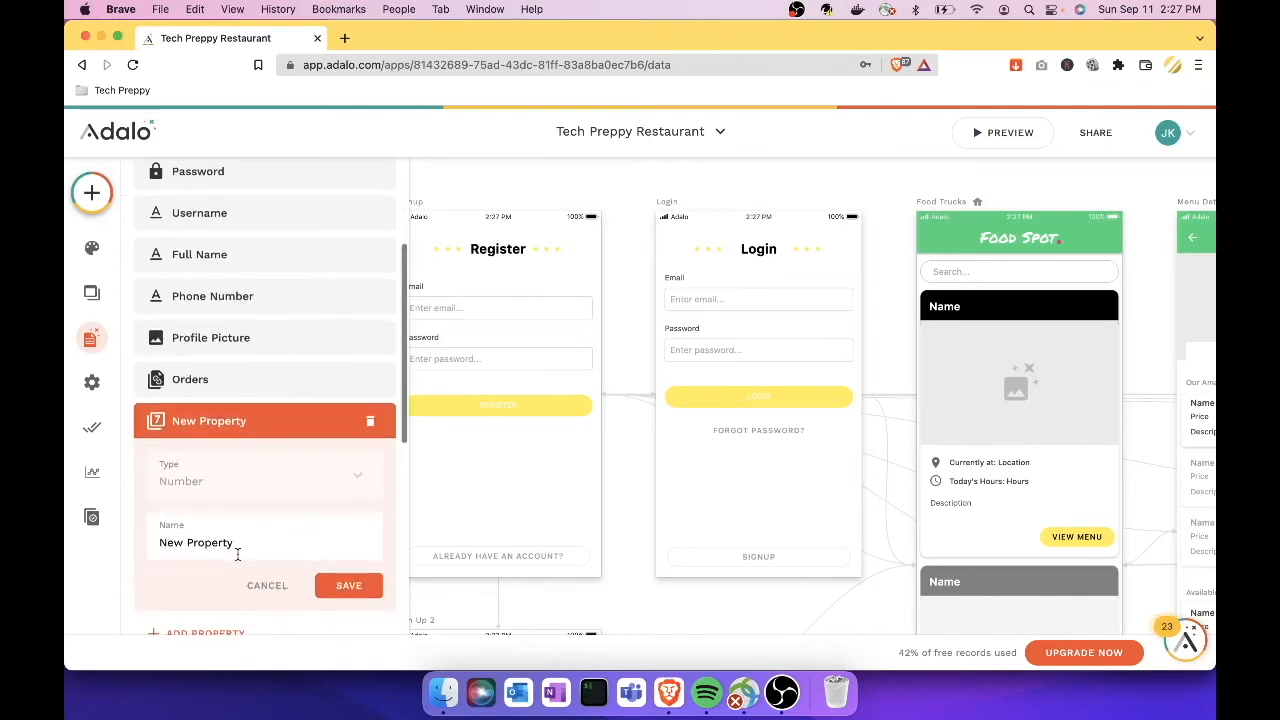
scroll(238, 557, down, 1)
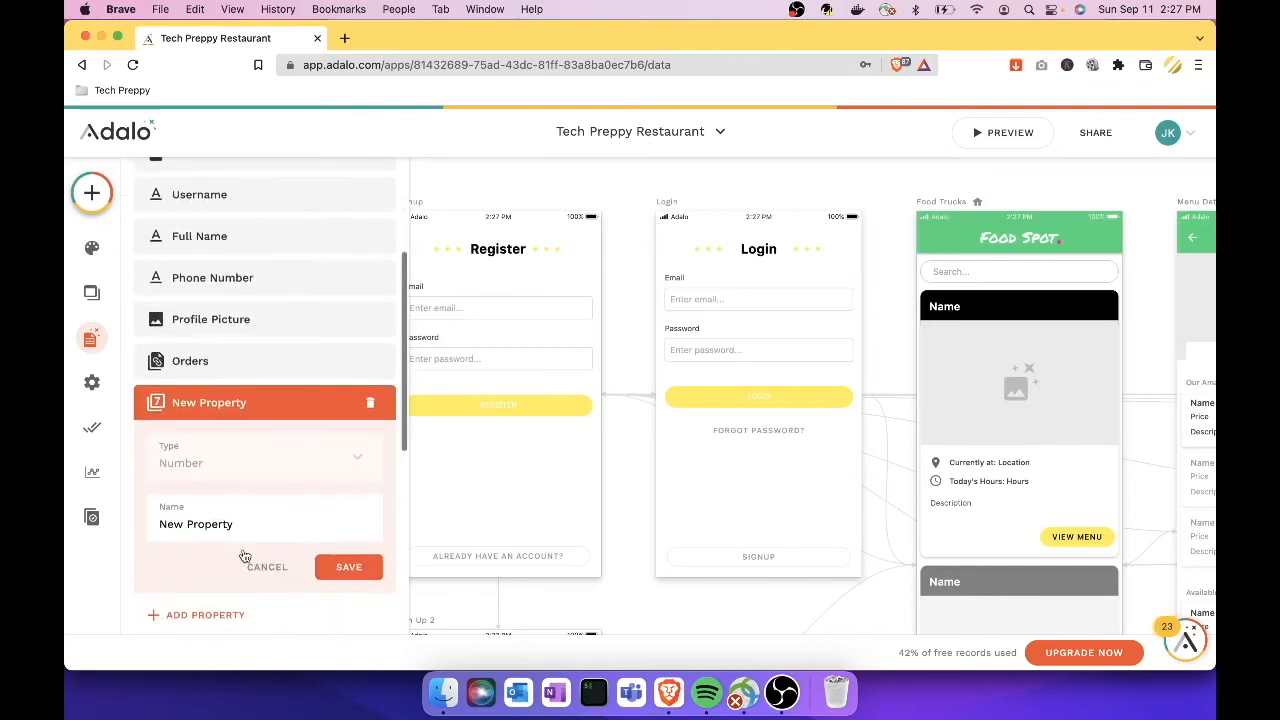
triple_click(276, 511)
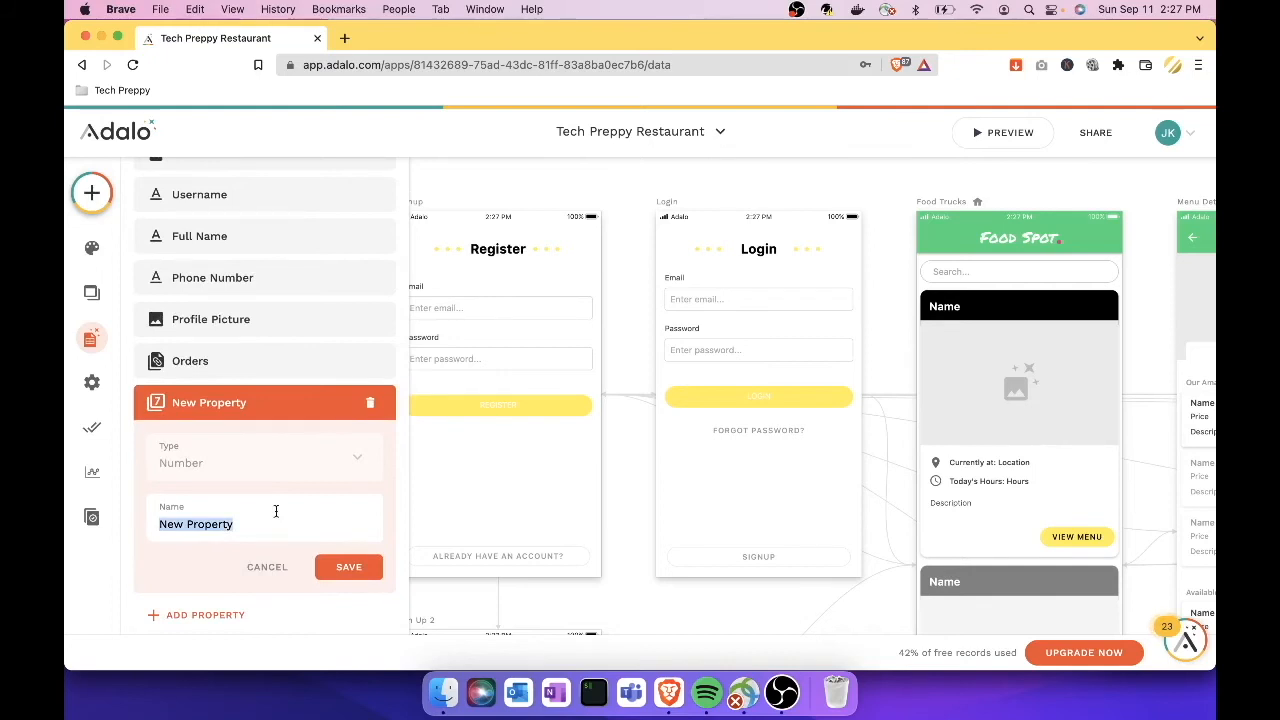
text(use)
key(BackSpace)
key(BackSpace)
key(BackSpace)
text(Use Age)
click(377, 573)
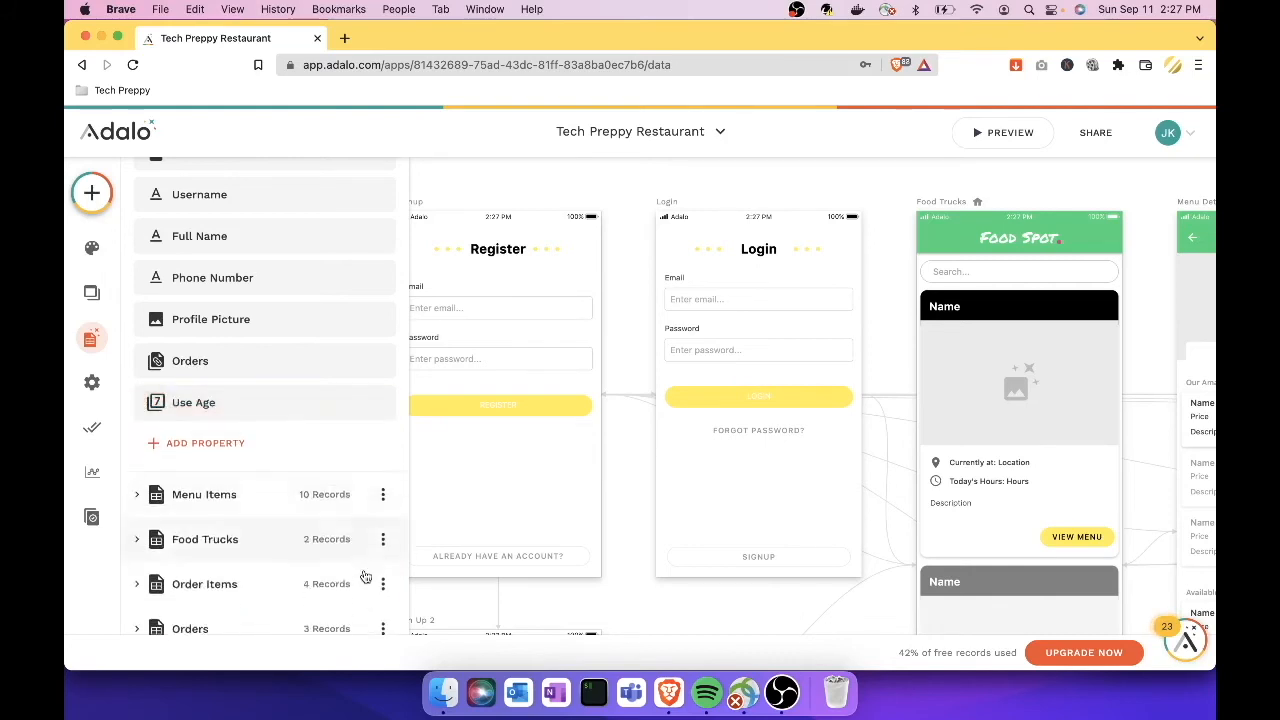
scroll(287, 363, up, 3)
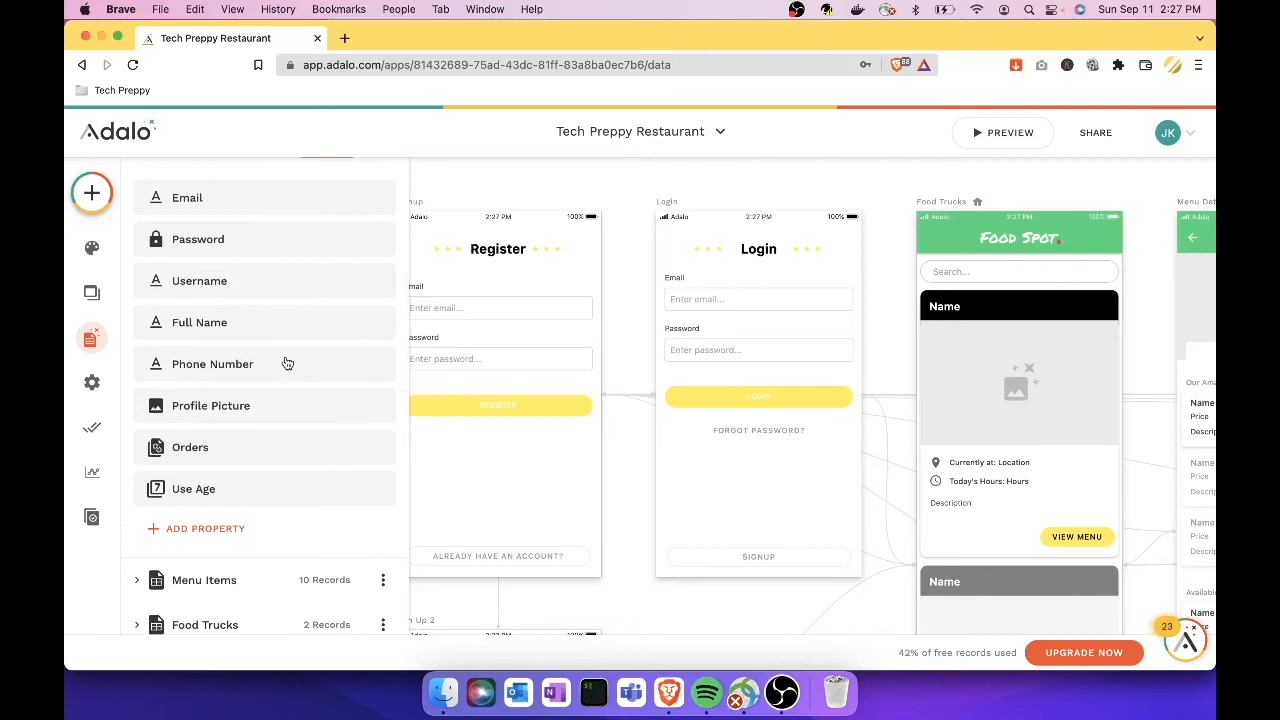
scroll(287, 363, up, 3)
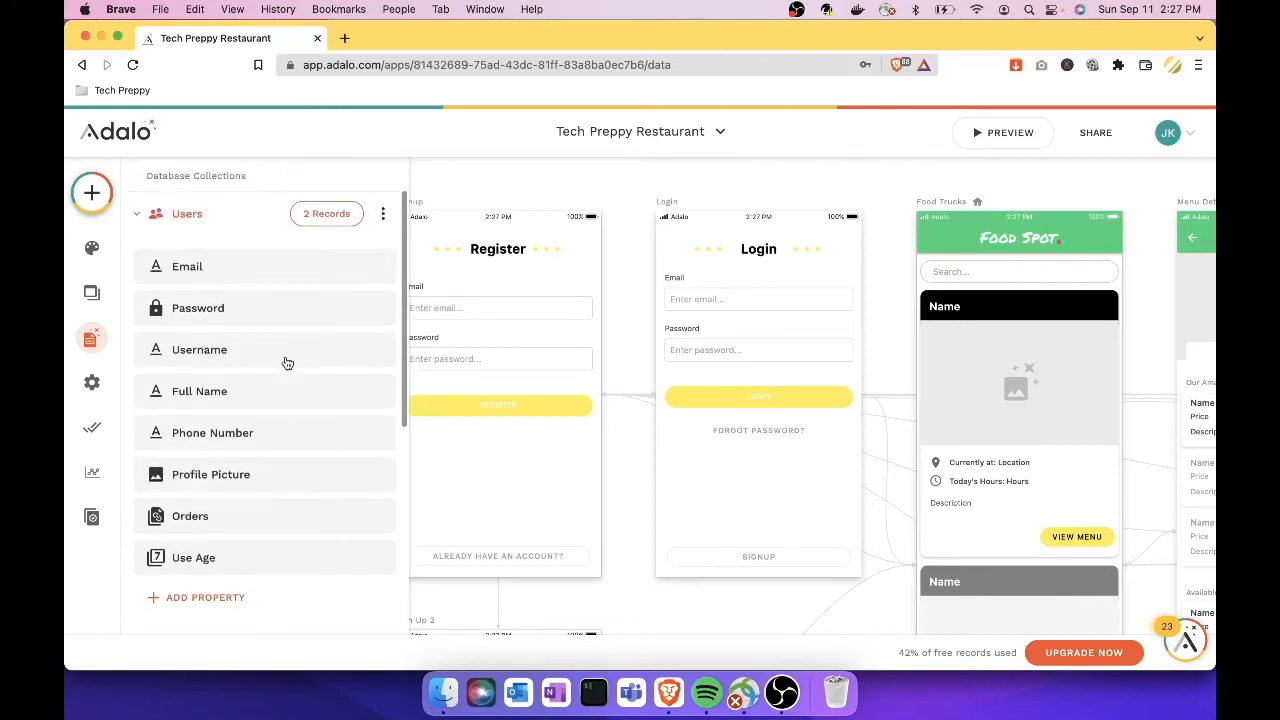
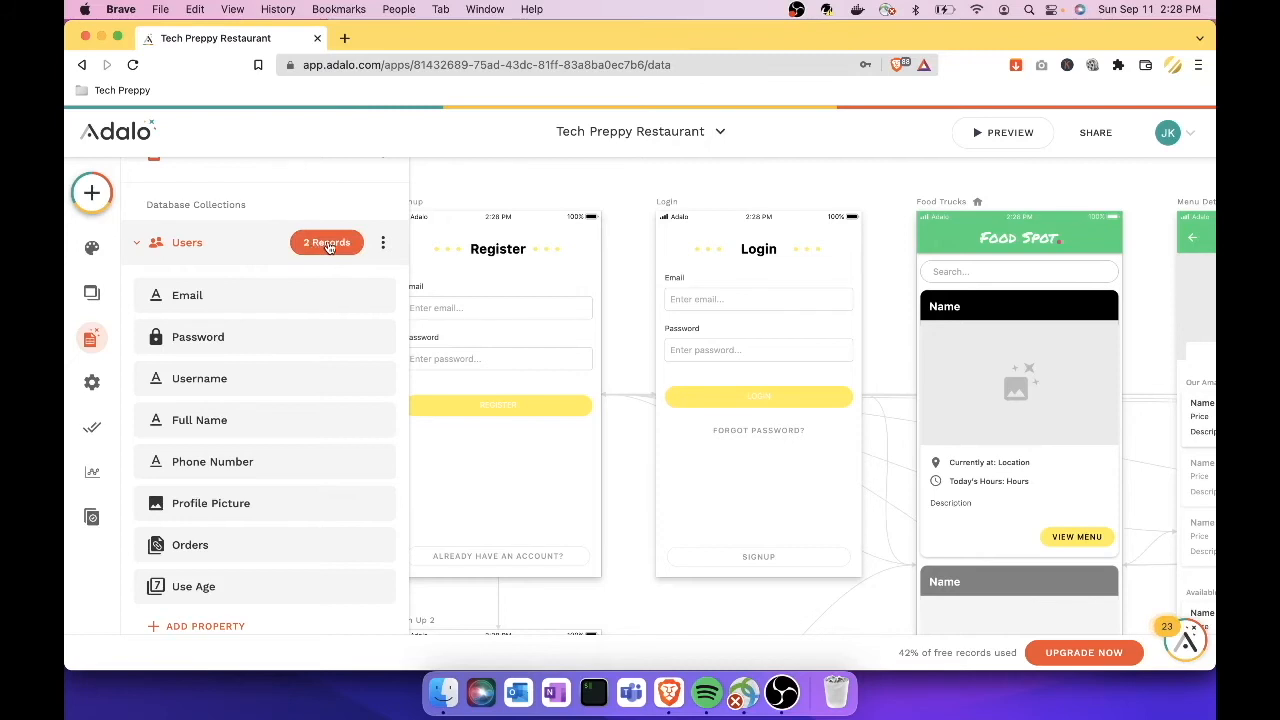
Step: Open the Users collection's records and scroll across all of its property columns
click(328, 243)
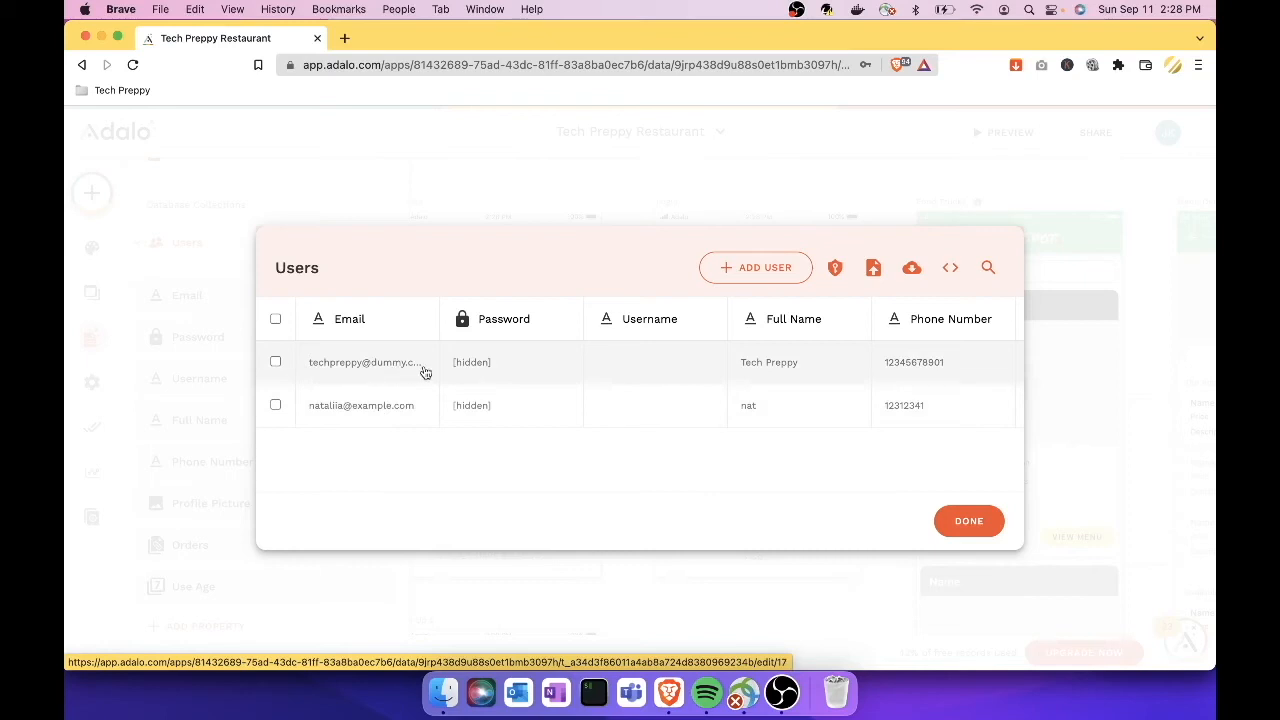
scroll(558, 381, right, 2)
scroll(560, 382, right, 10)
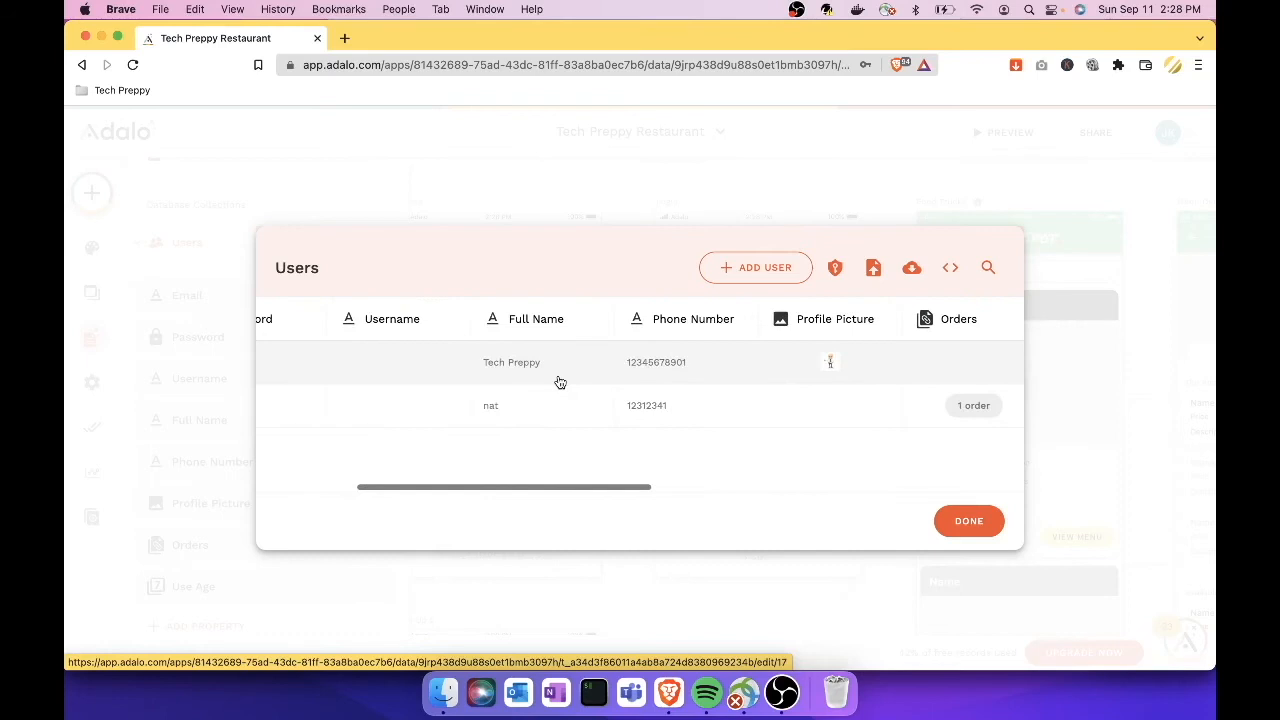
scroll(560, 382, right, 8)
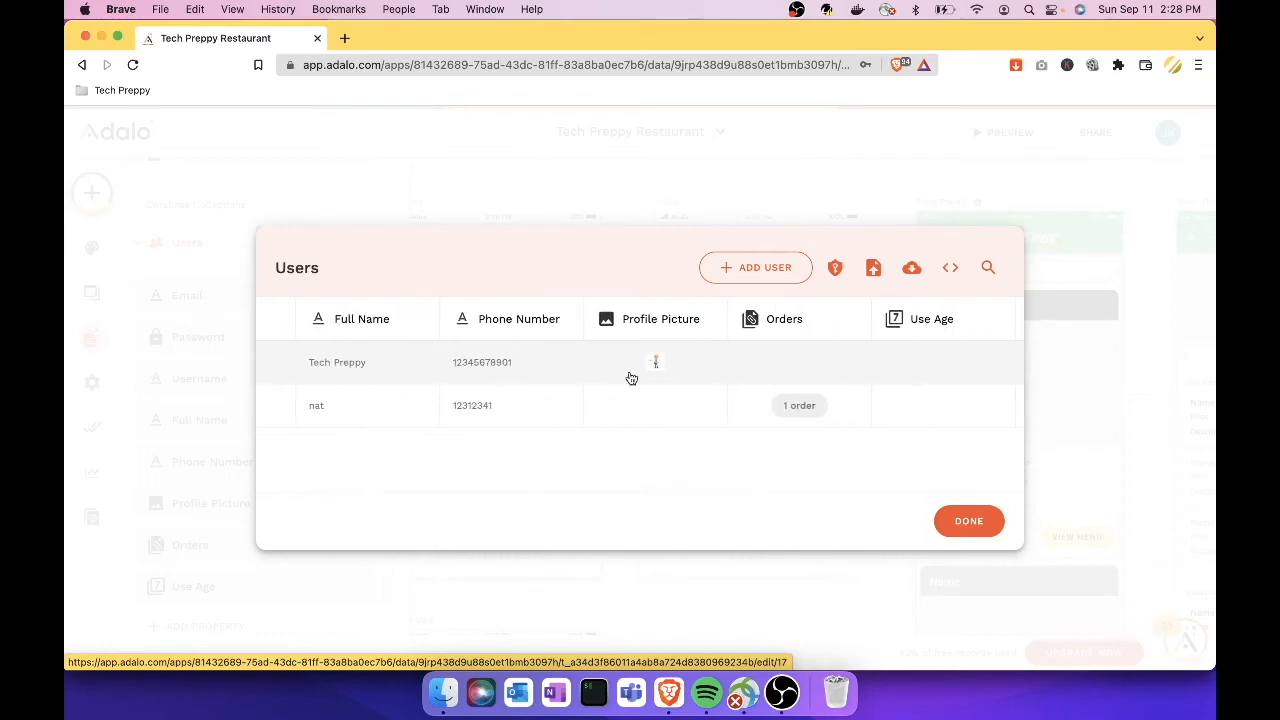
scroll(631, 378, right, 3)
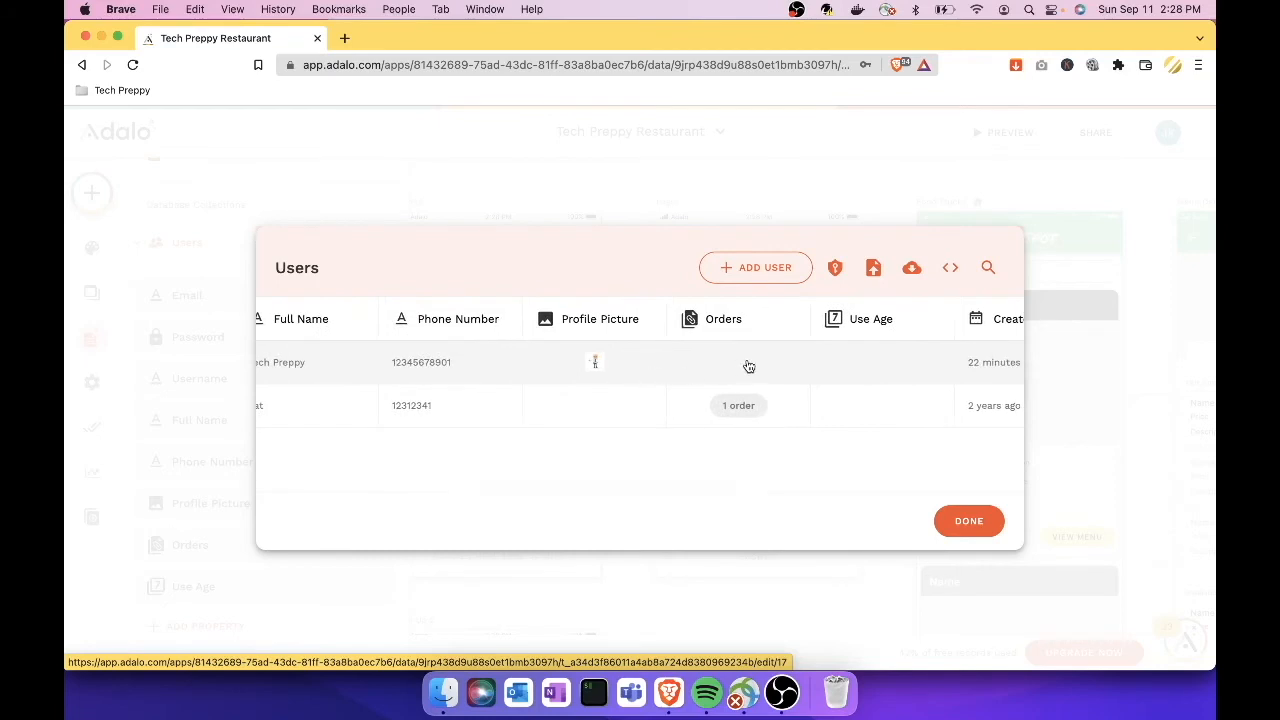
scroll(748, 366, right, 15)
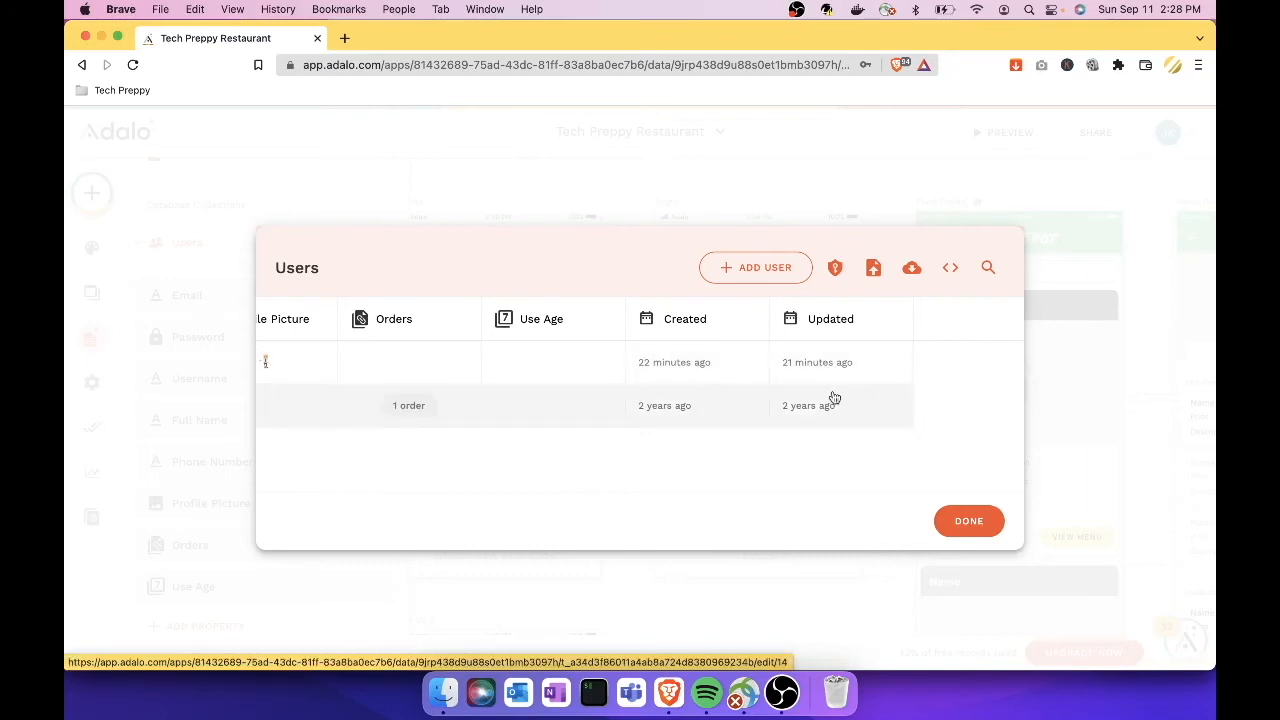
scroll(840, 395, left, 20)
scroll(835, 398, left, 5)
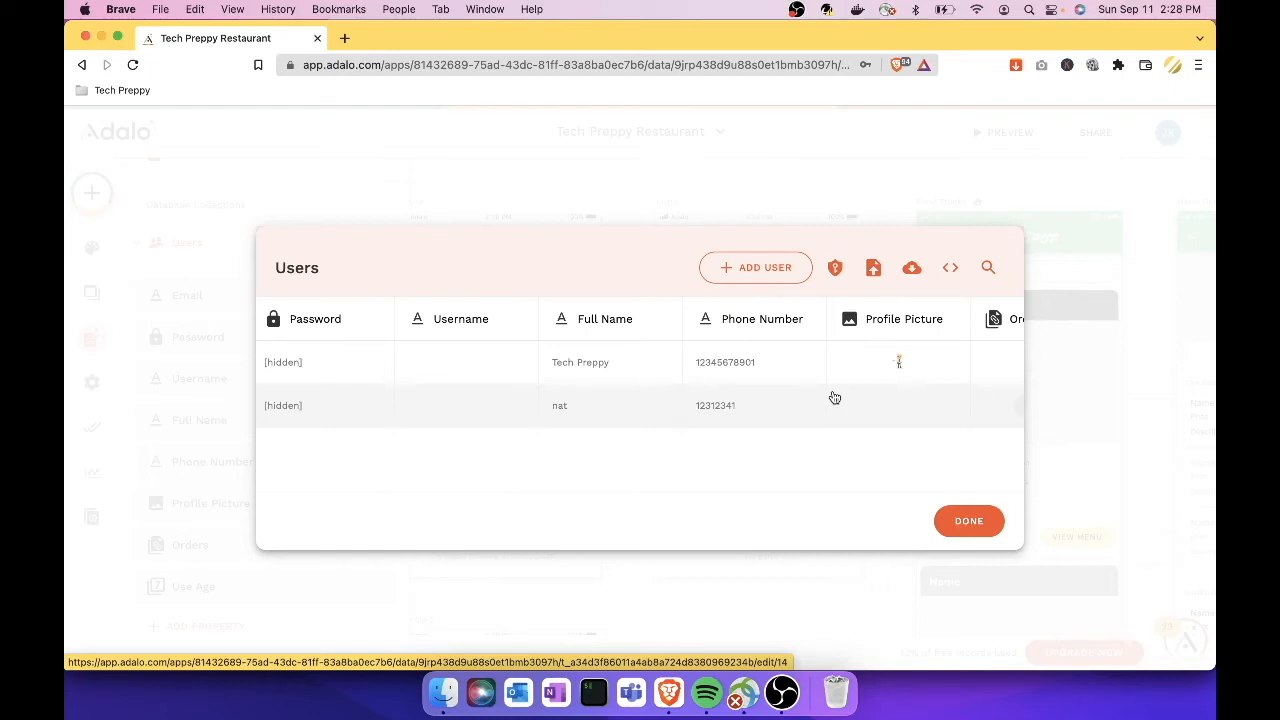
Step: Start a new user record and enter its email, password and username
click(772, 285)
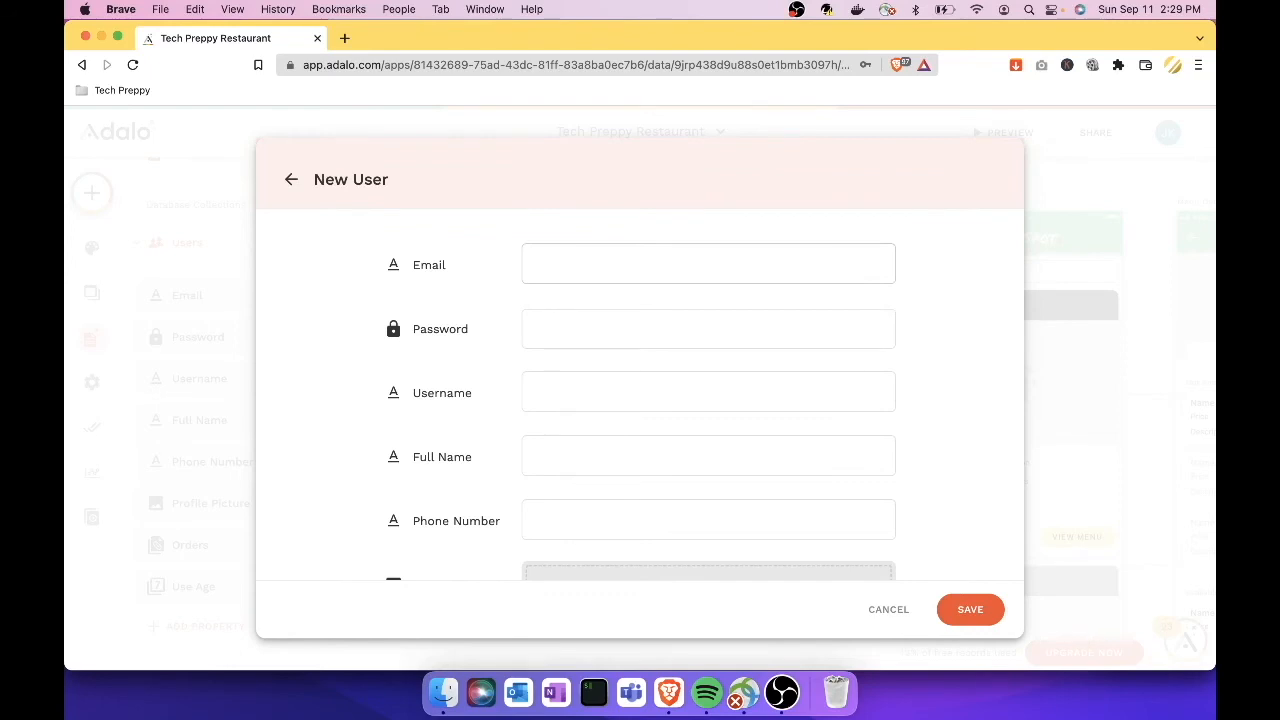
text(addmetho)
key(super+a)
text(anotheremail@dummy.com)
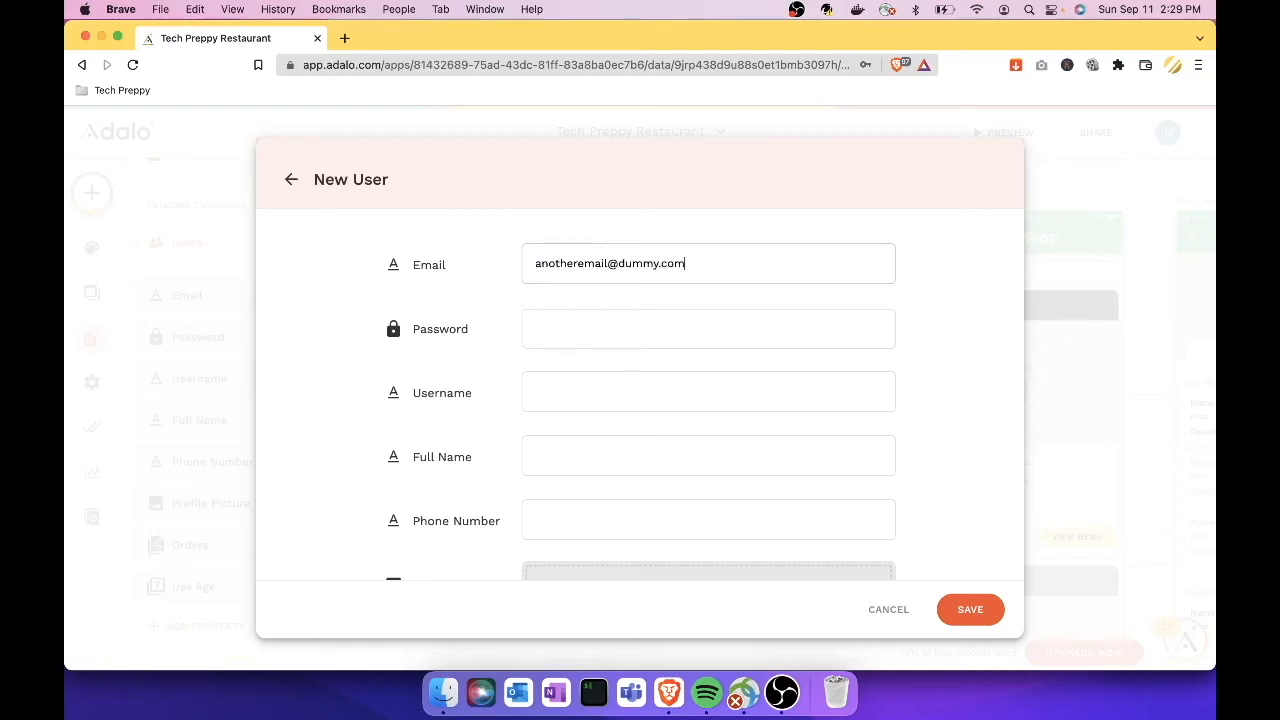
click(643, 333)
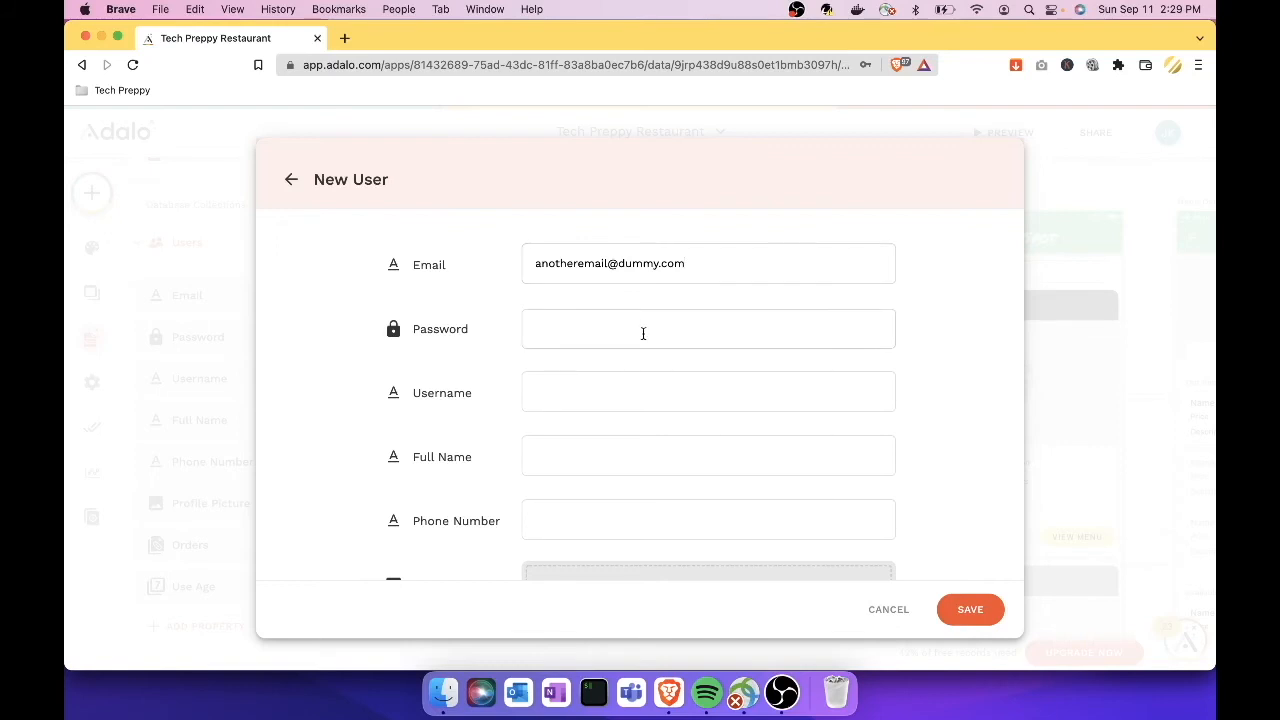
text(12345)
click(669, 395)
text(anotherer)
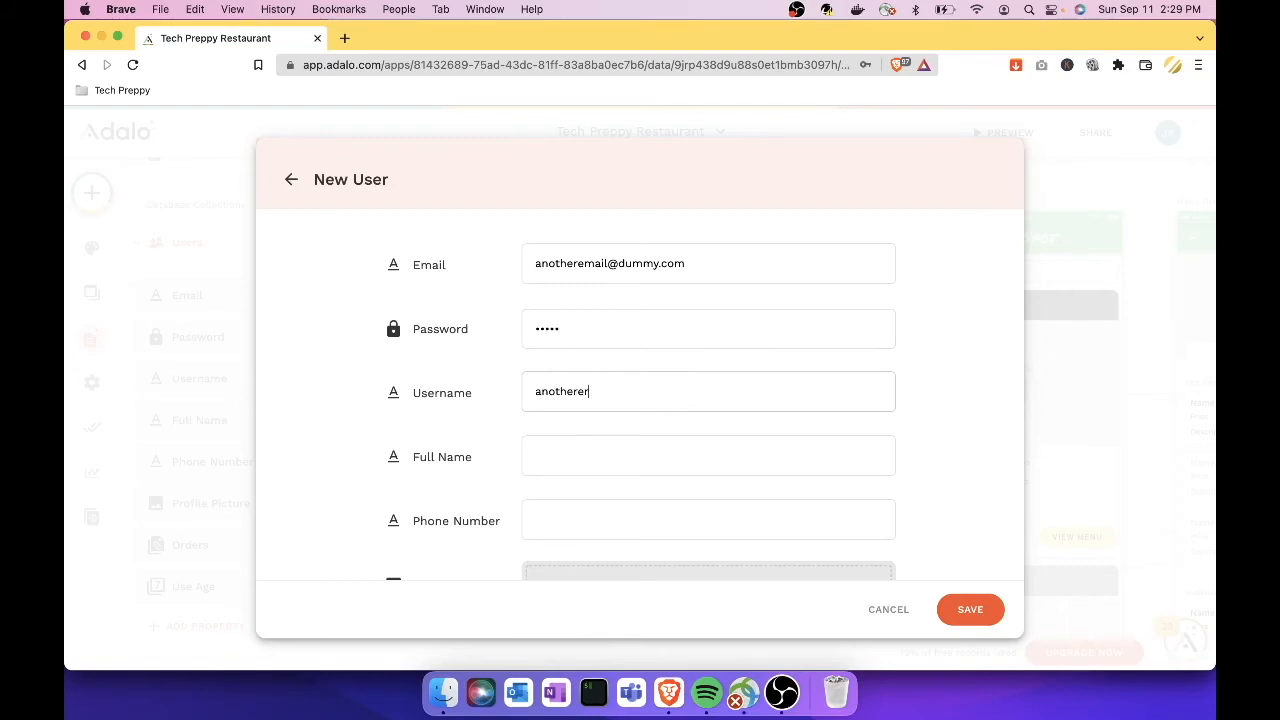
key(BackSpace)
text(mail)
Step: Fill in the user's full name, phone number and Use Age 18, then save the record
click(670, 454)
text(Another Email)
click(660, 514)
scroll(660, 514, down, 2)
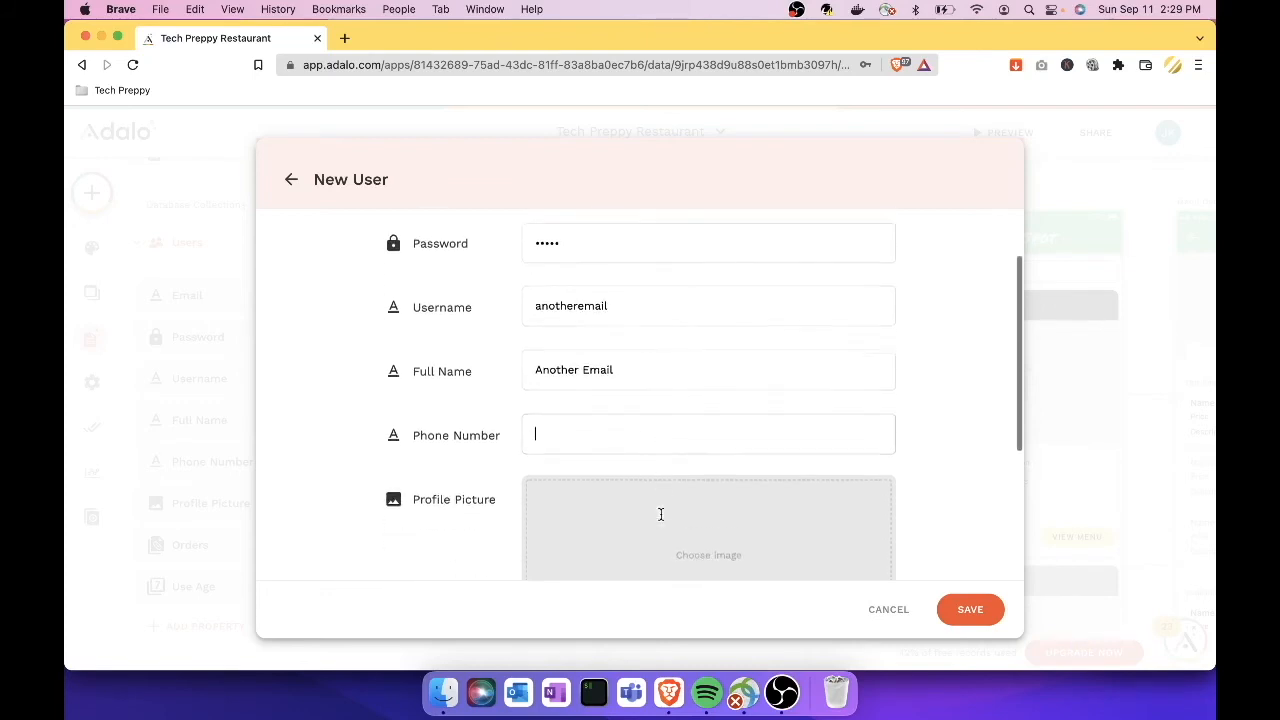
text(12345678)
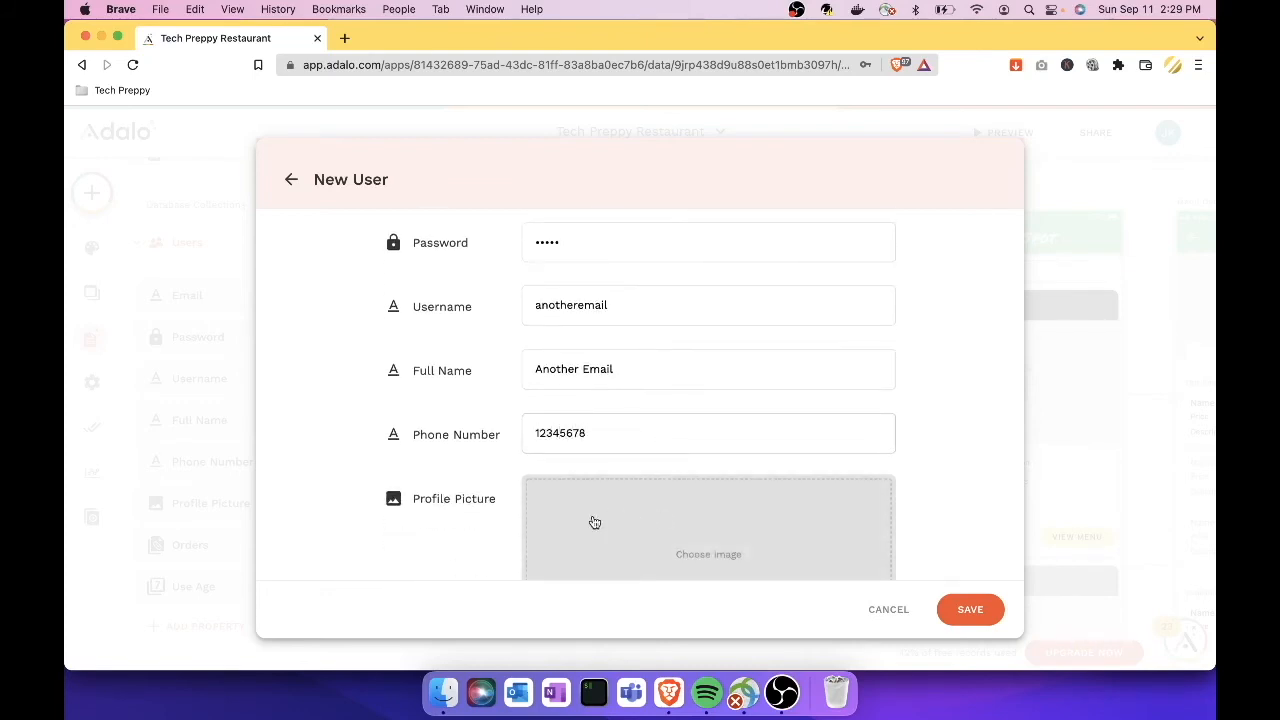
scroll(594, 520, down, 4)
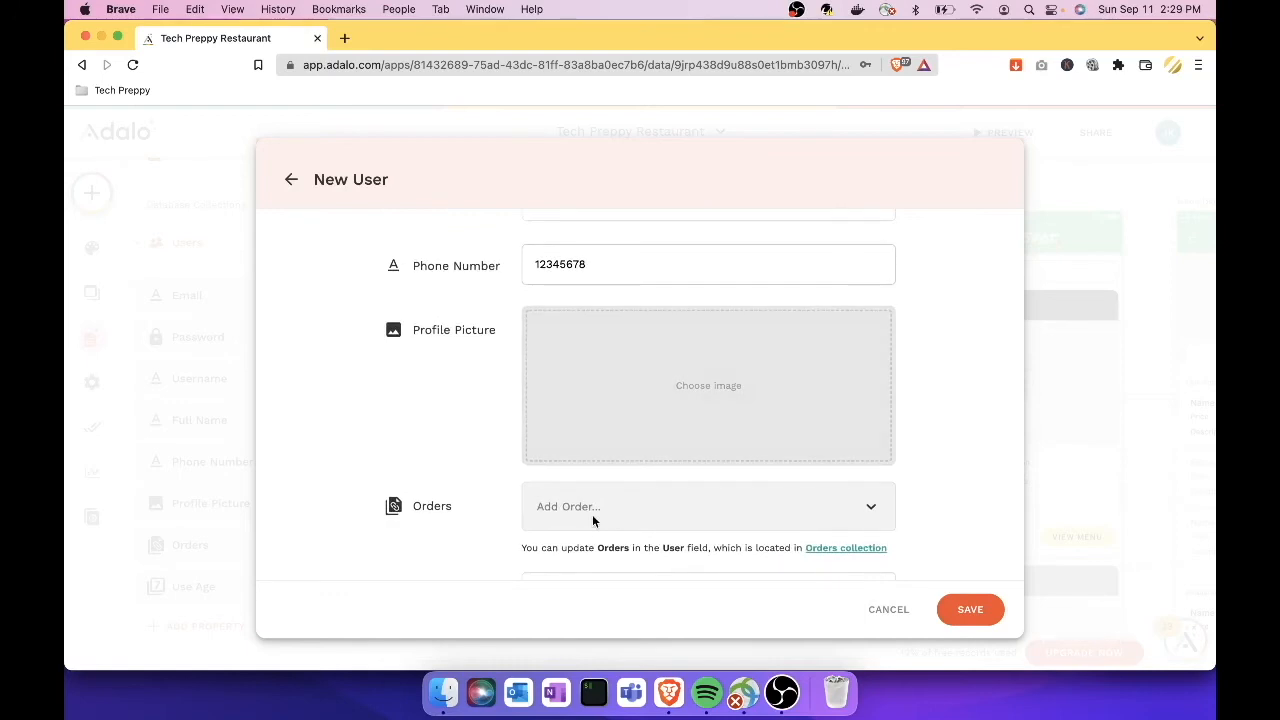
scroll(592, 514, down, 2)
click(592, 517)
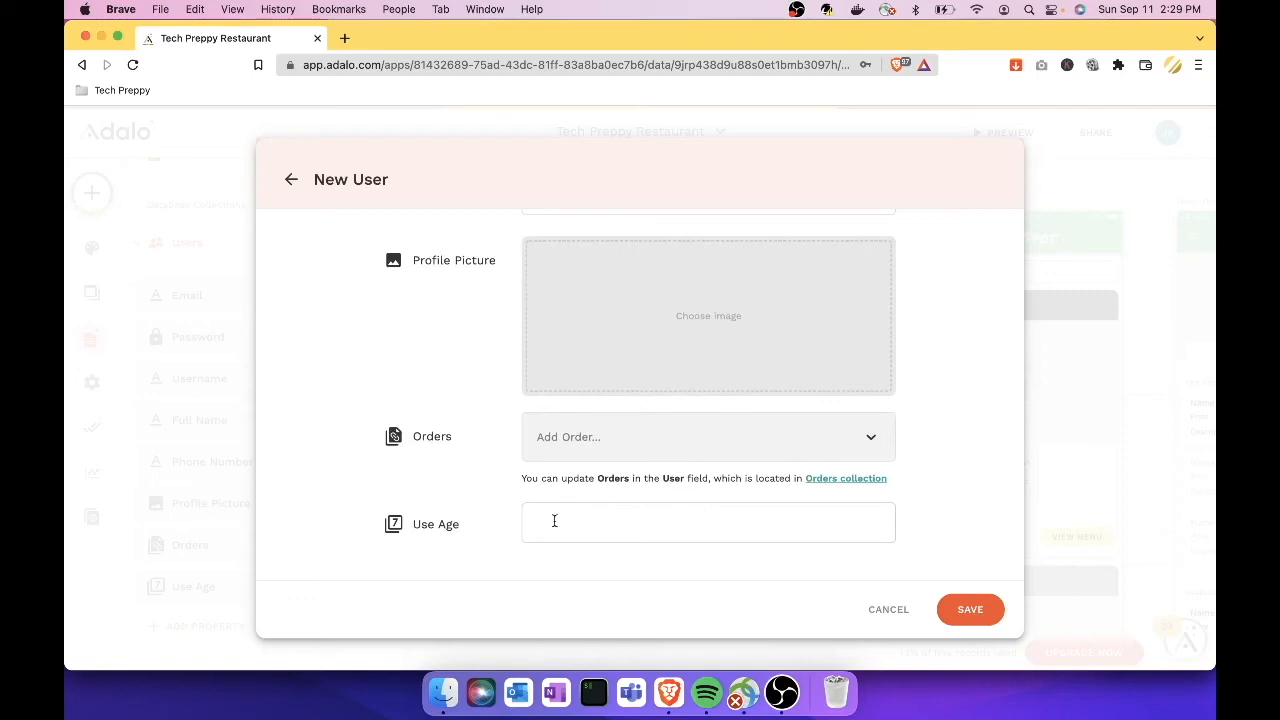
text(18)
click(972, 610)
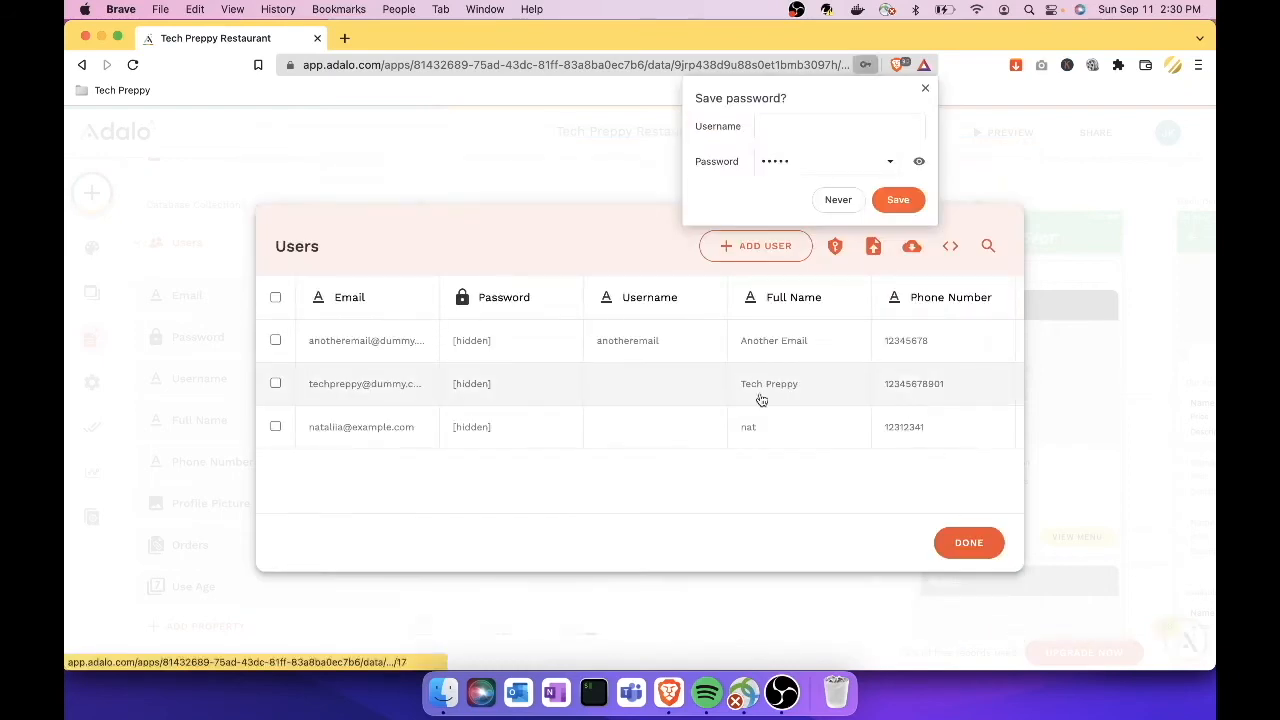
Step: Dismiss the browser's save-password prompt and close the Users records table
click(840, 200)
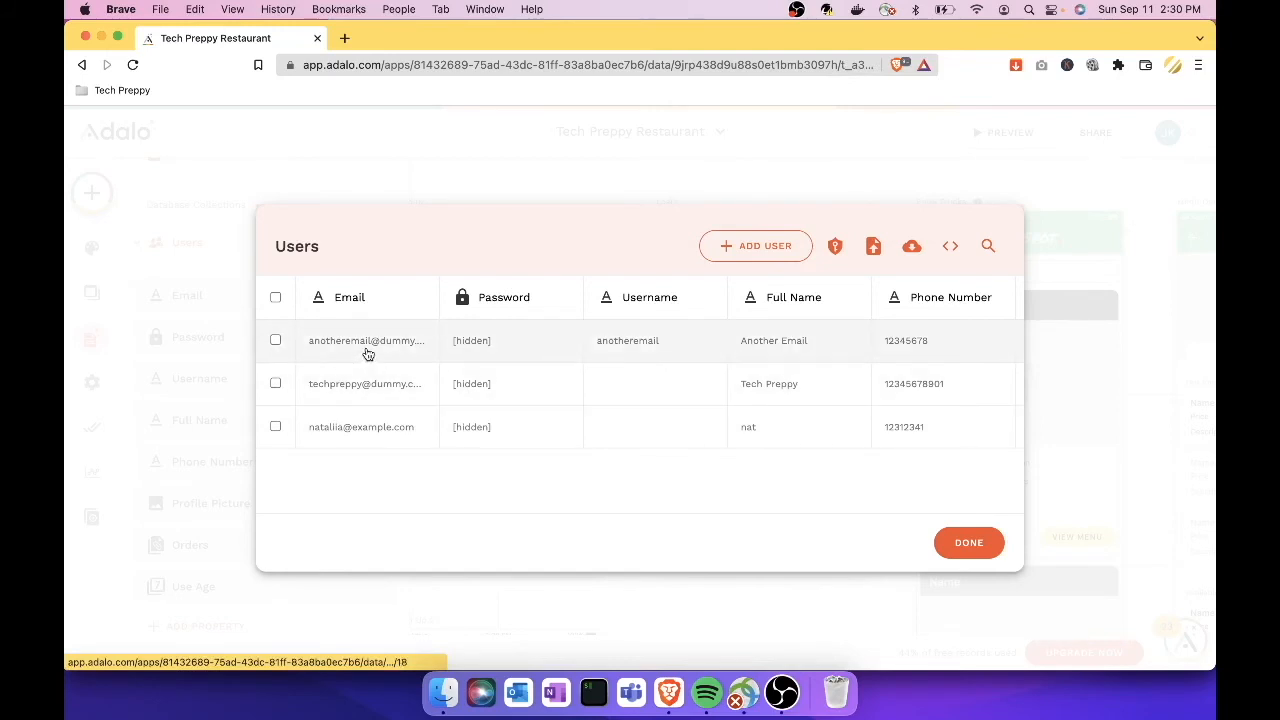
scroll(368, 354, right, 2)
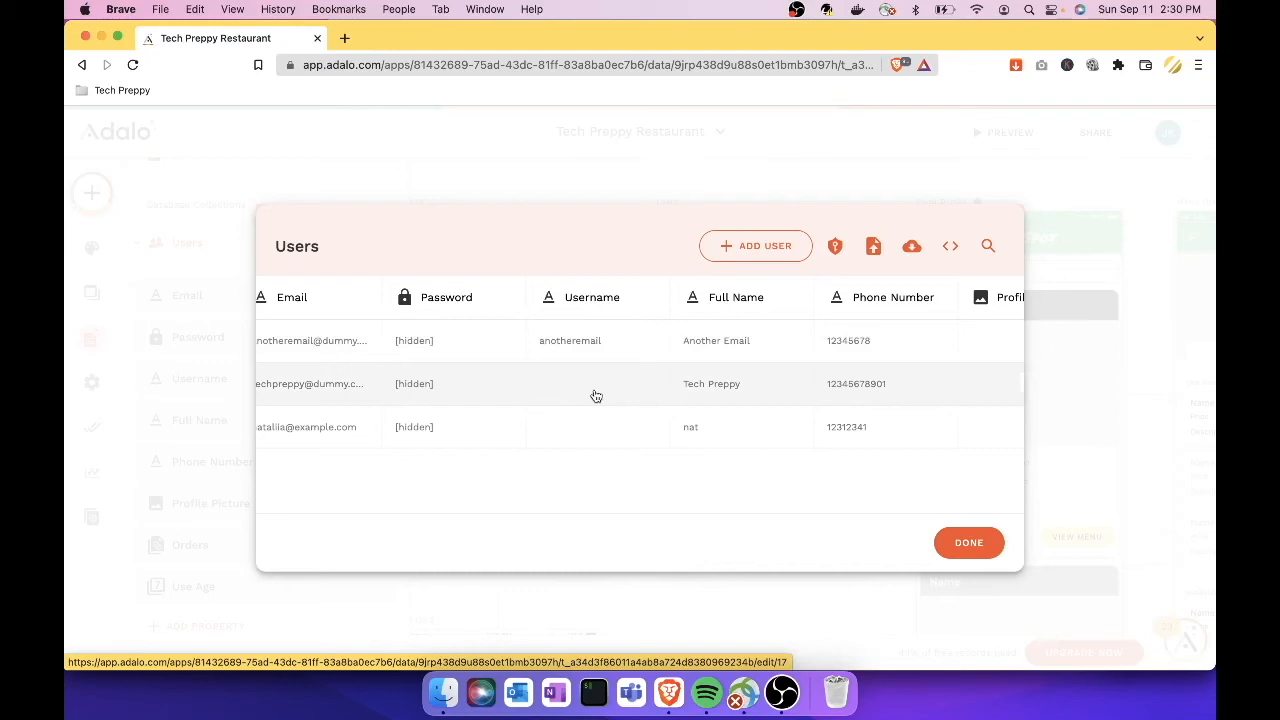
click(968, 542)
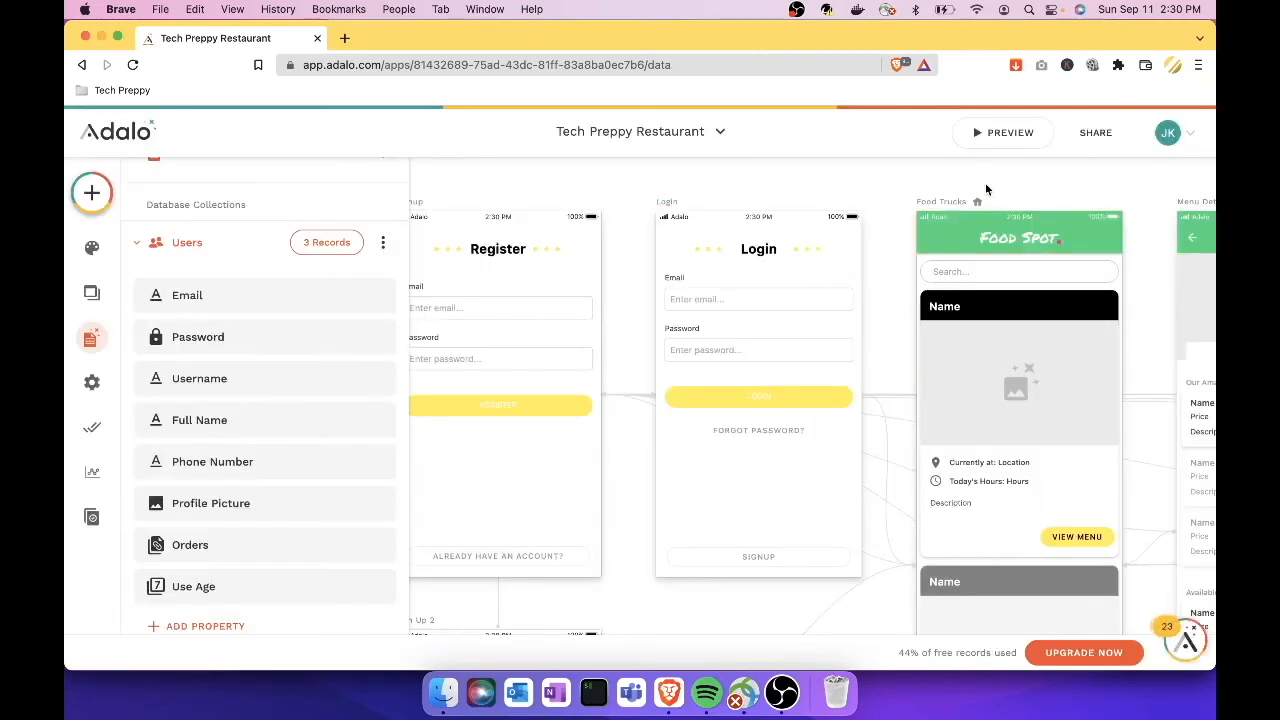
Step: Launch the app preview and log out of the signed-in account from the Profile settings
click(1010, 133)
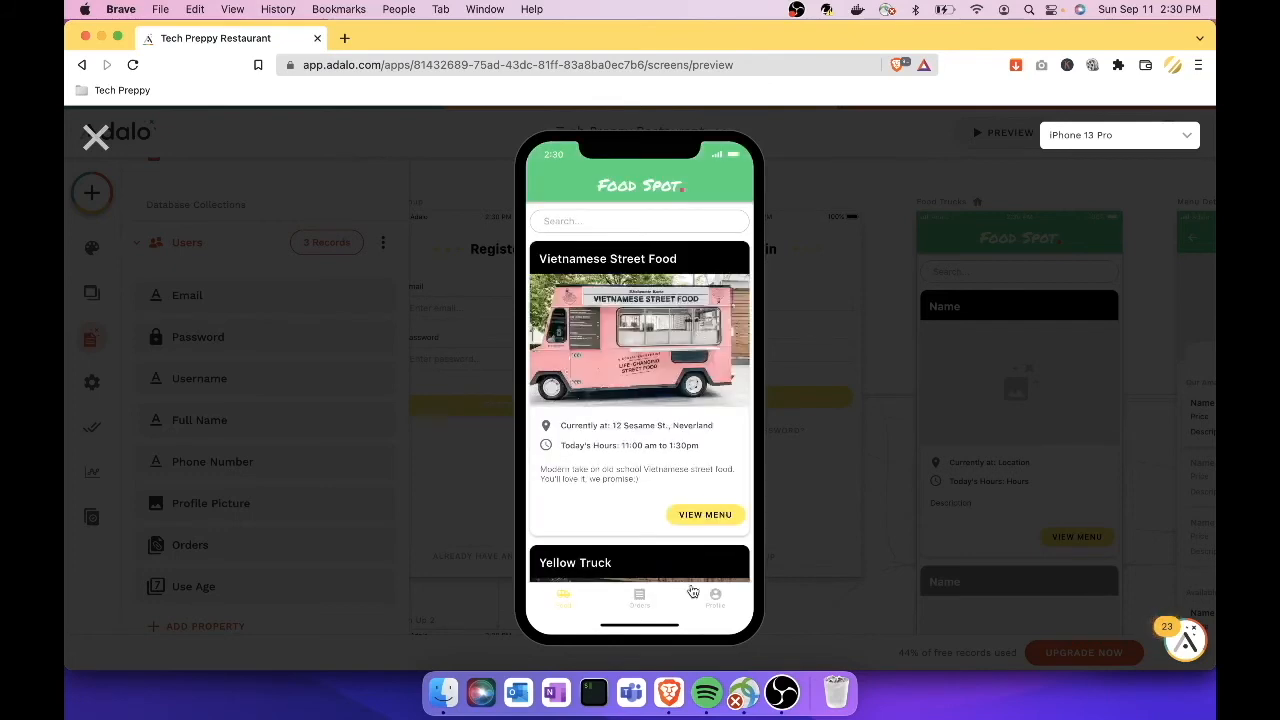
click(716, 602)
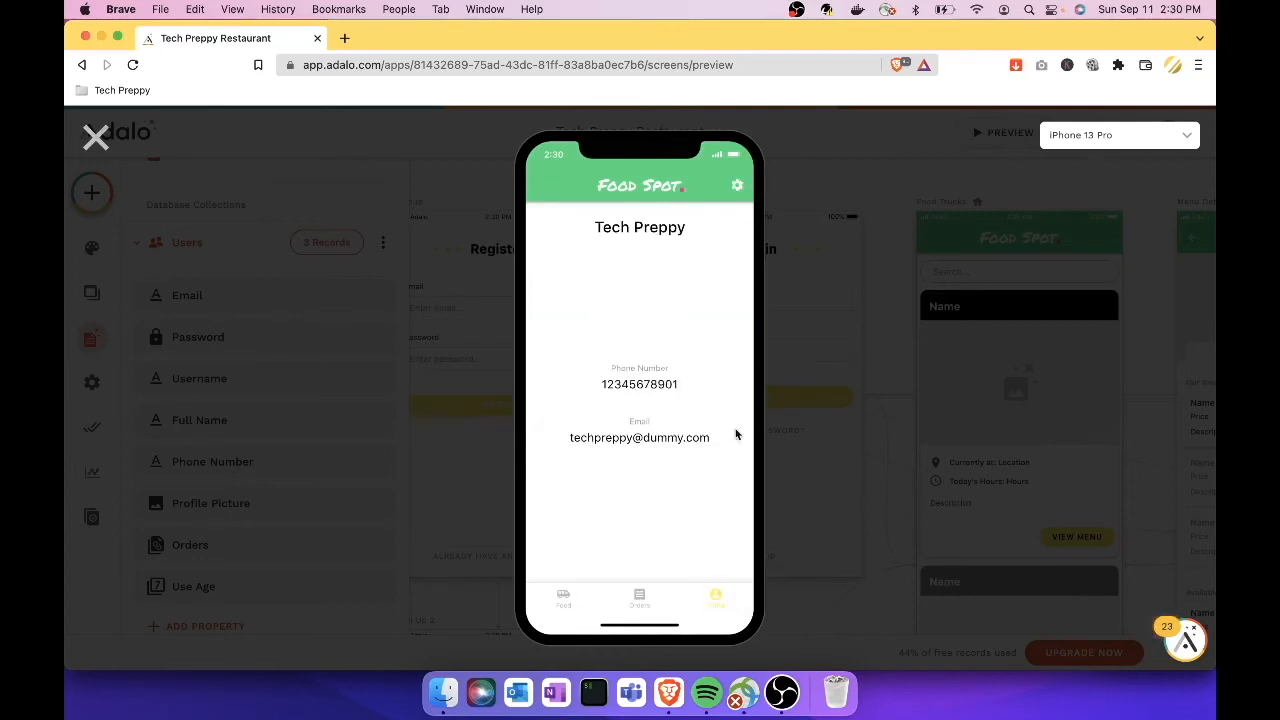
click(739, 189)
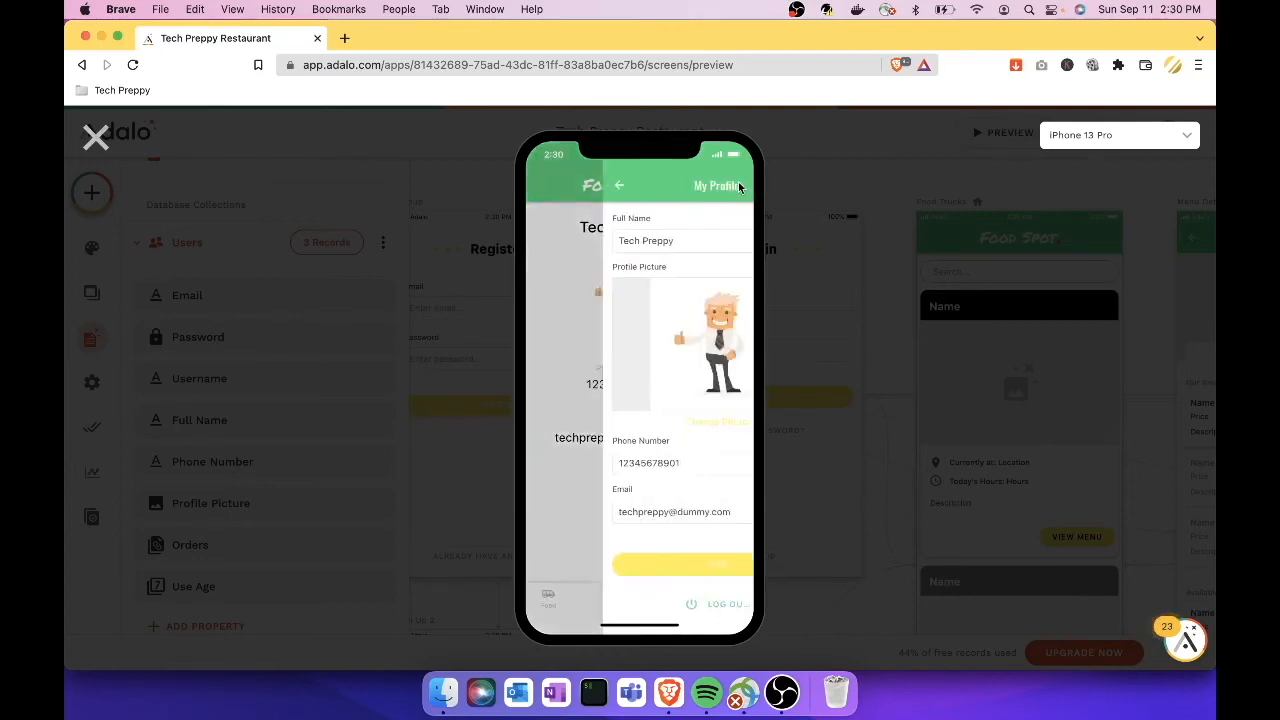
click(645, 604)
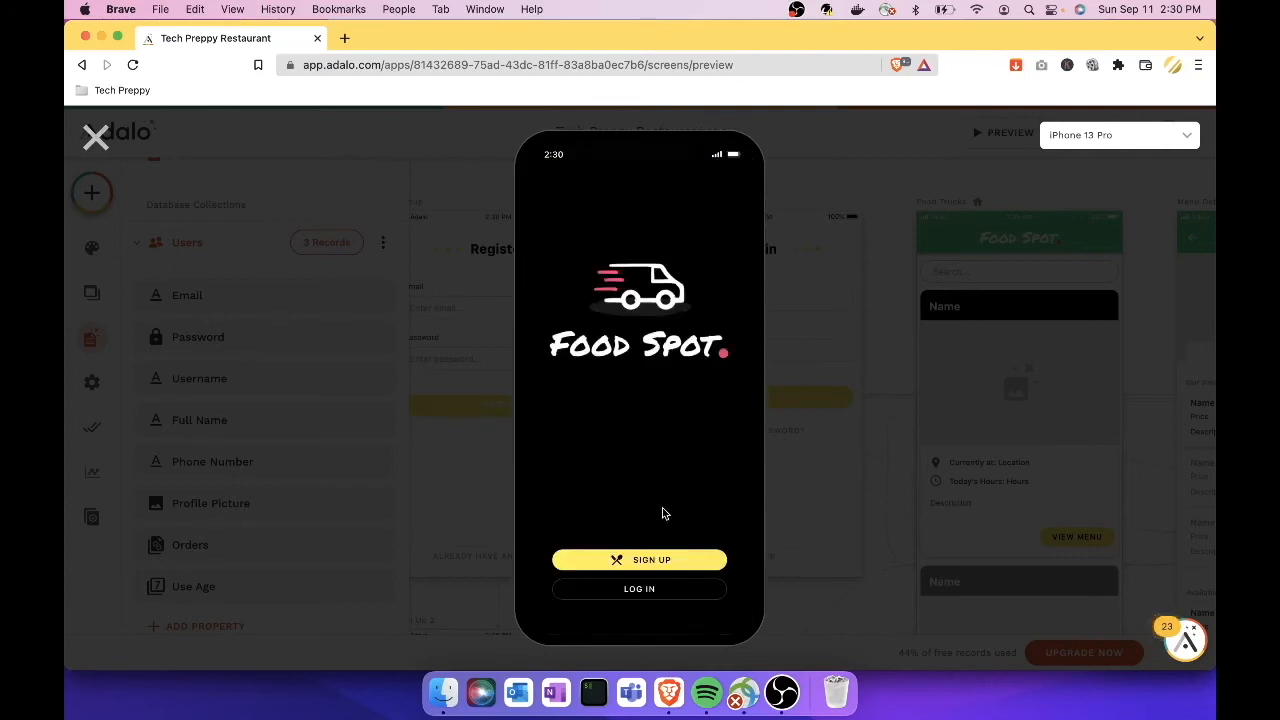
Step: Try registering in the preview with the new user's email and password, then switch to Login
click(640, 592)
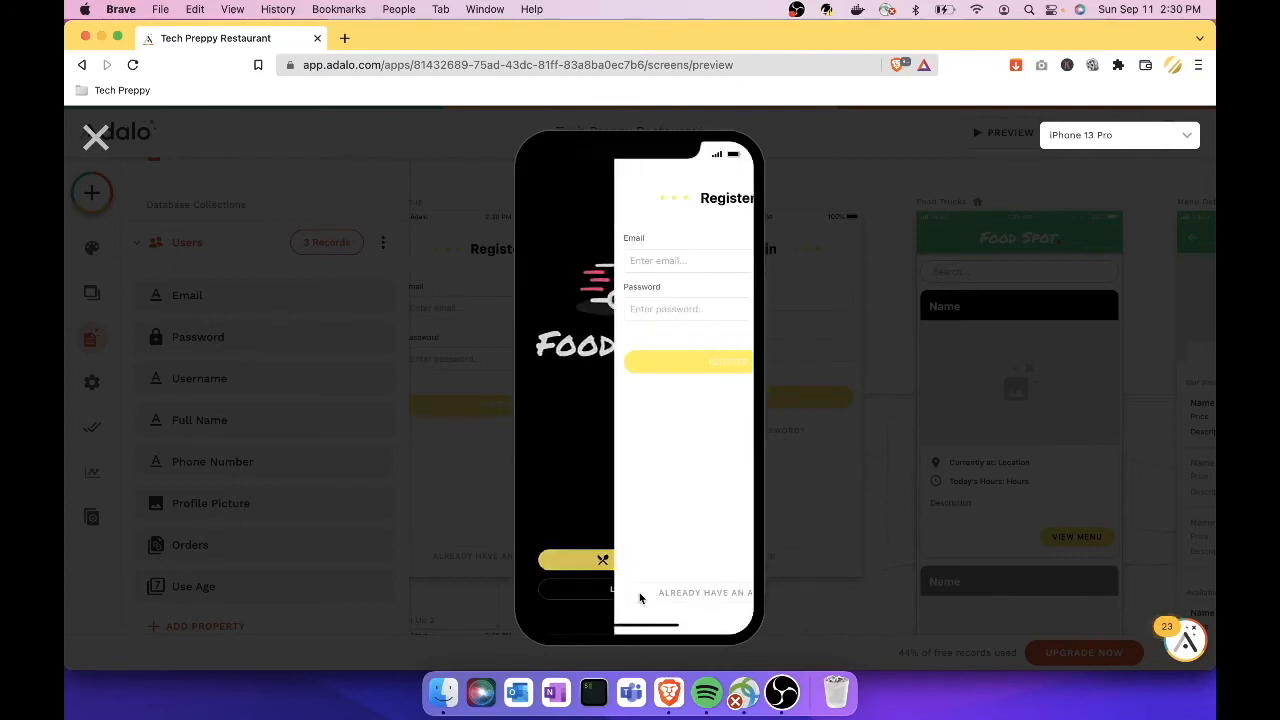
click(623, 264)
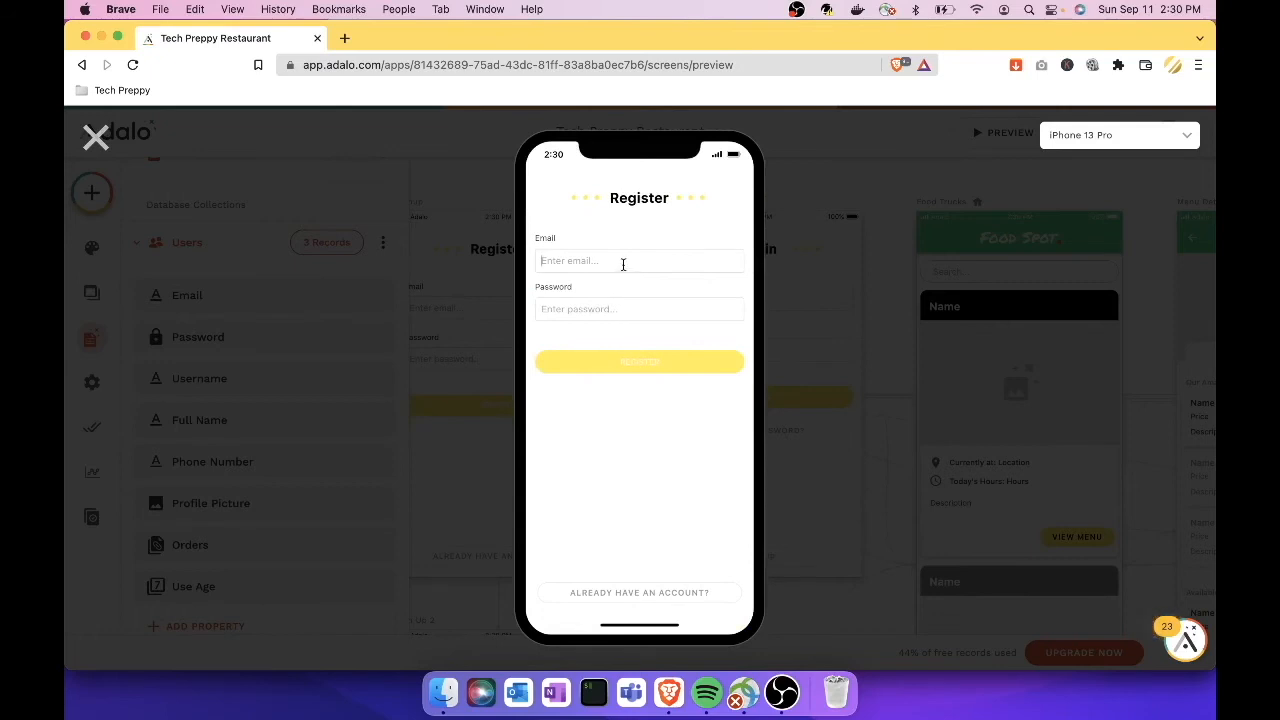
text(anotheremail@dummy.com)
click(616, 309)
text(12345)
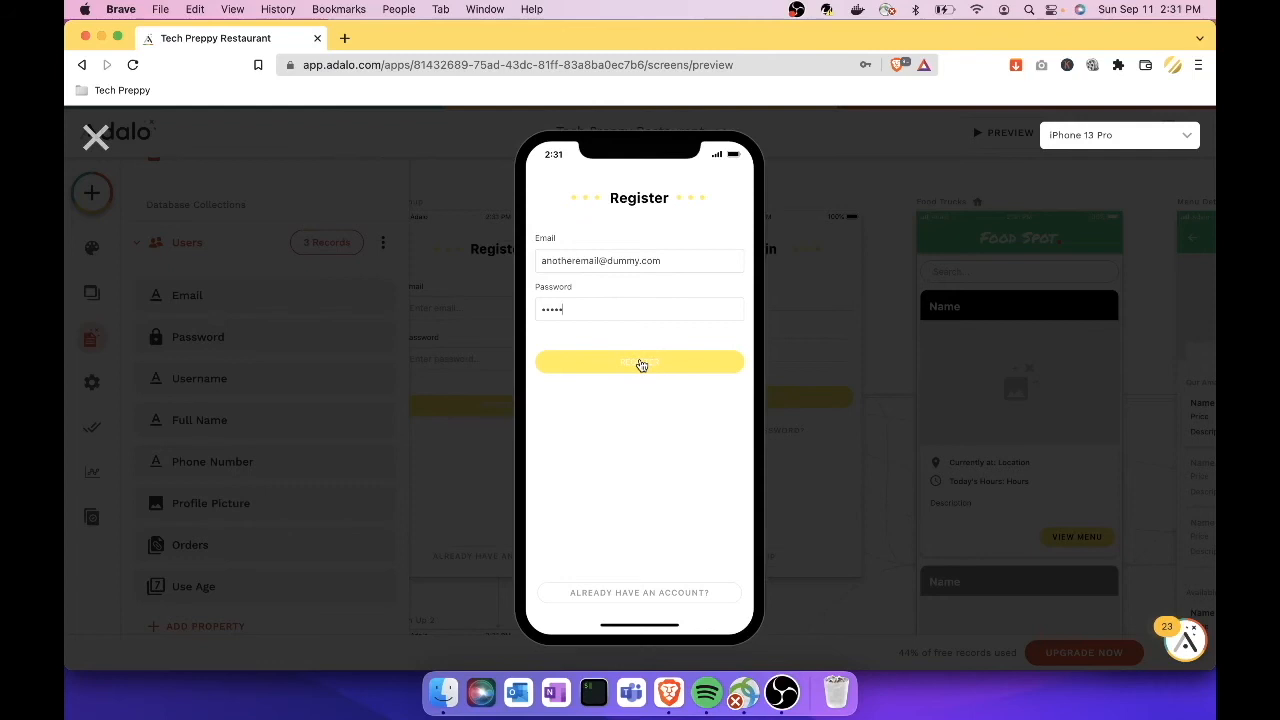
click(643, 368)
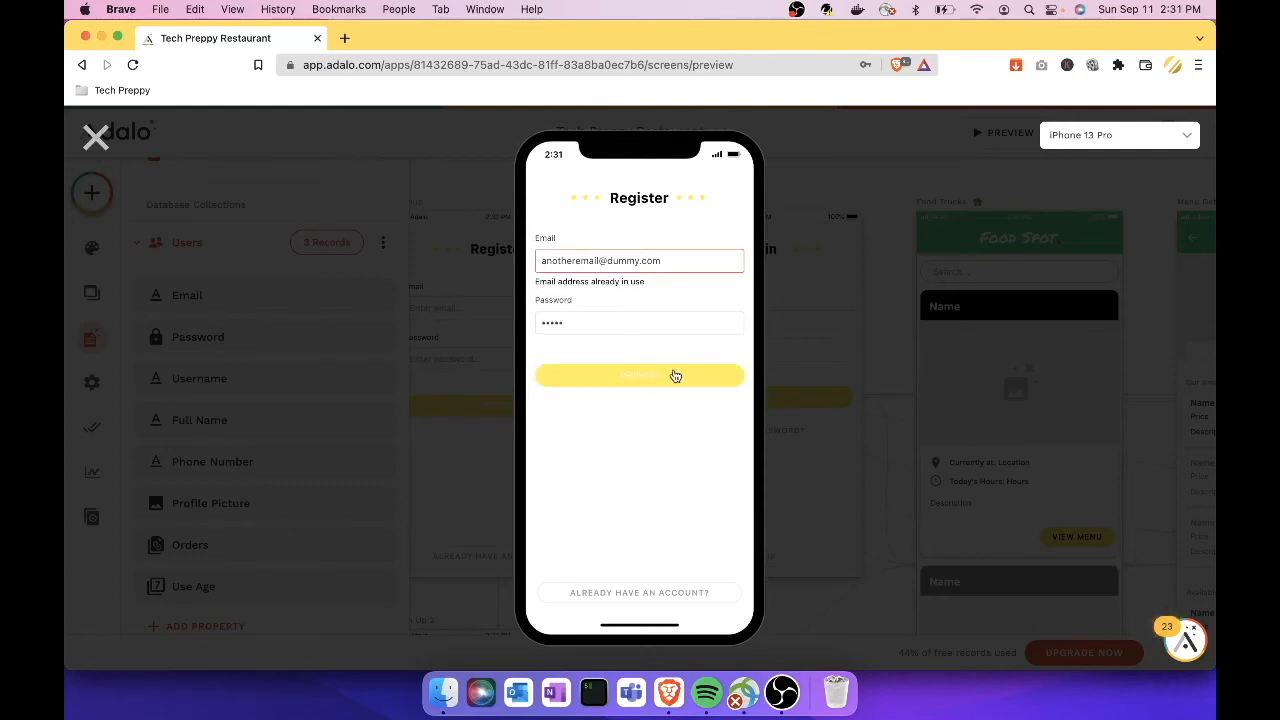
click(657, 600)
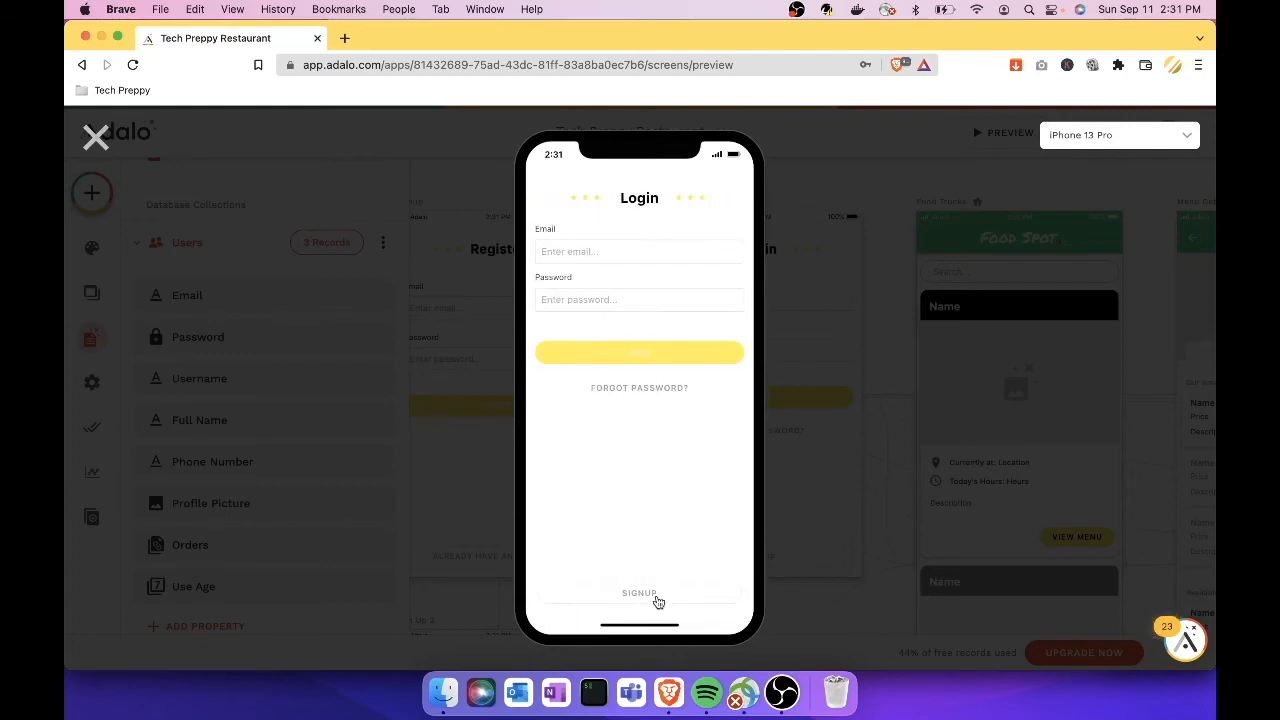
Step: Log in to the preview using the new user's email and password
click(611, 259)
text(anotheremail@dummy.com)
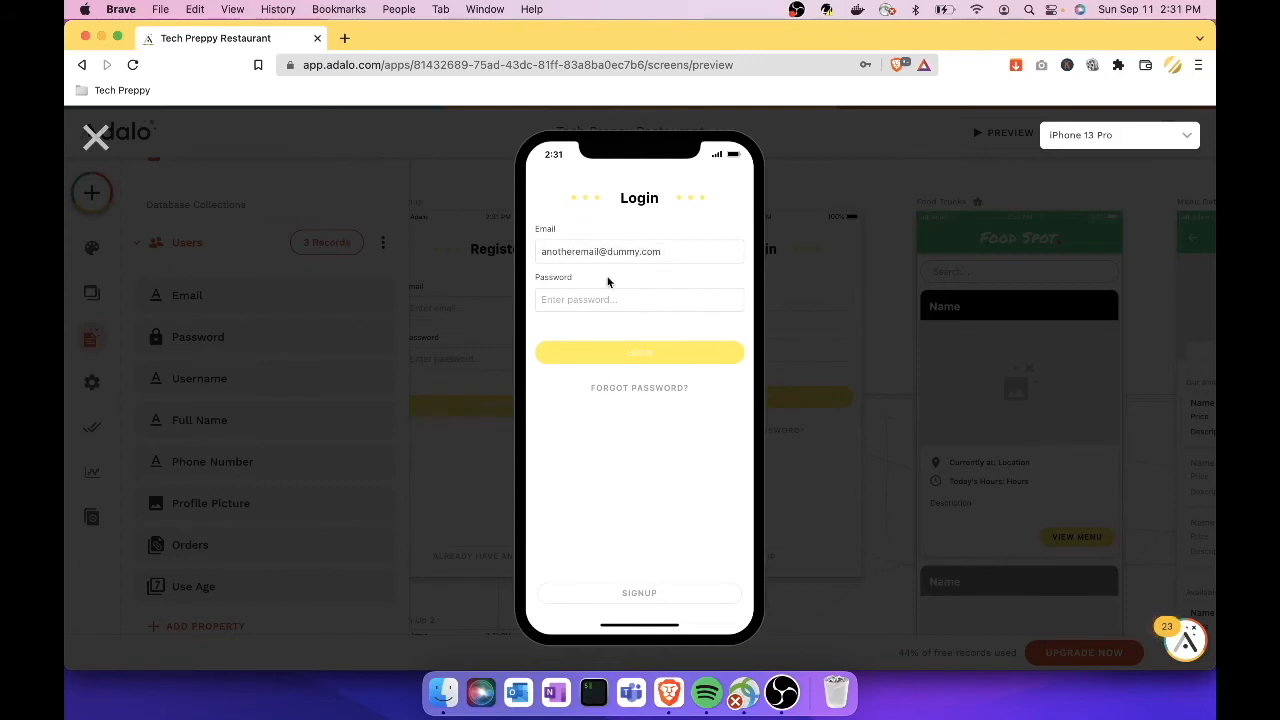
click(604, 303)
text(••)
click(679, 358)
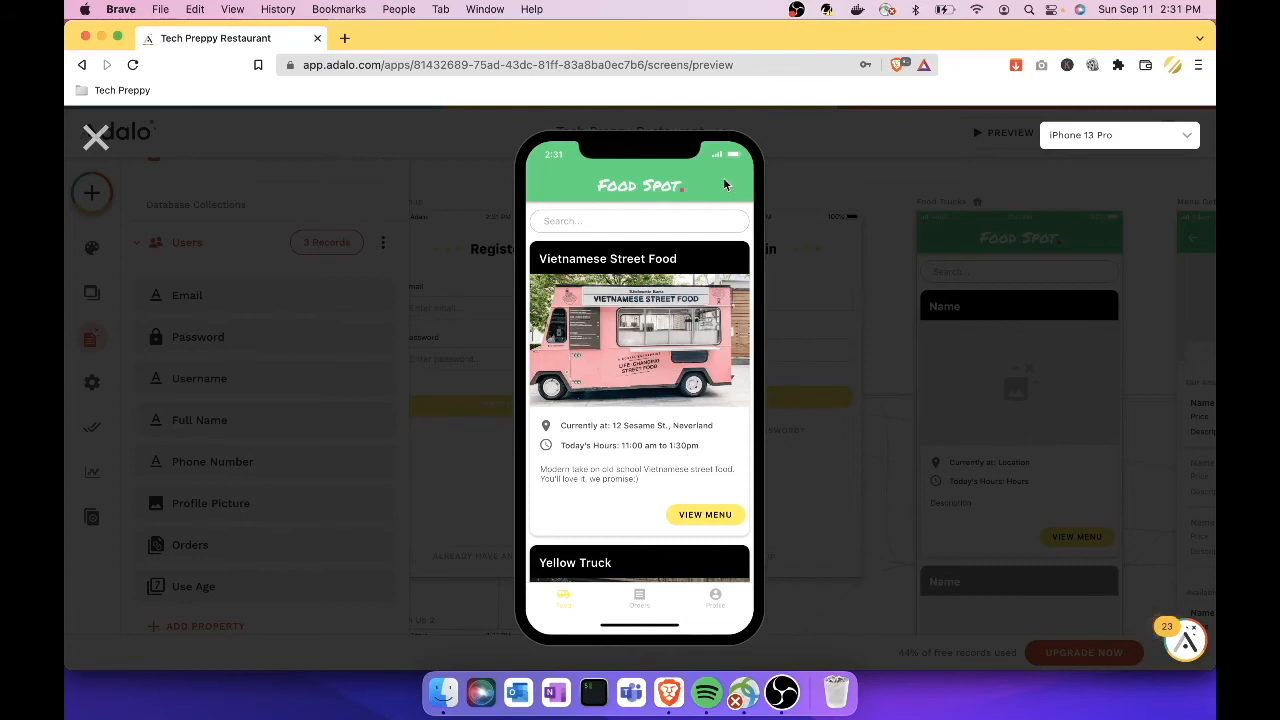
Step: Browse the Food Spot list and the Vietnamese Street Food menu, then close the preview
scroll(643, 424, down, 2)
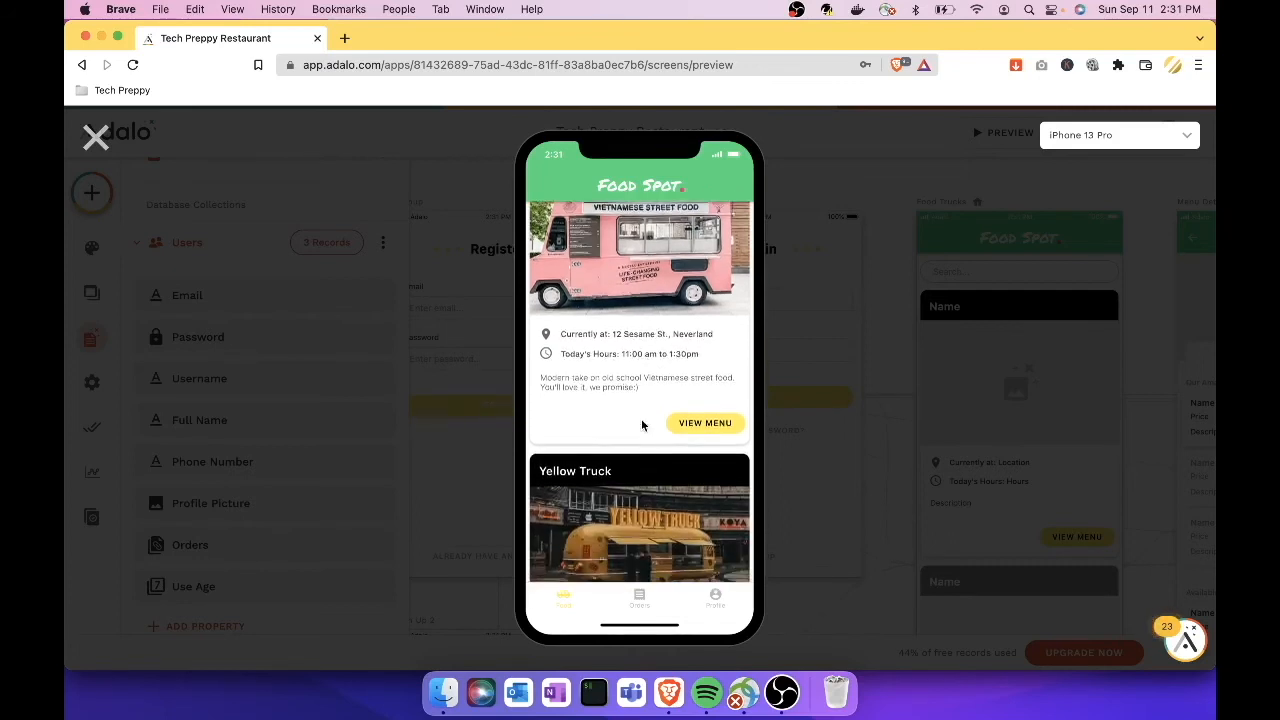
scroll(643, 424, down, 5)
scroll(643, 424, up, 2)
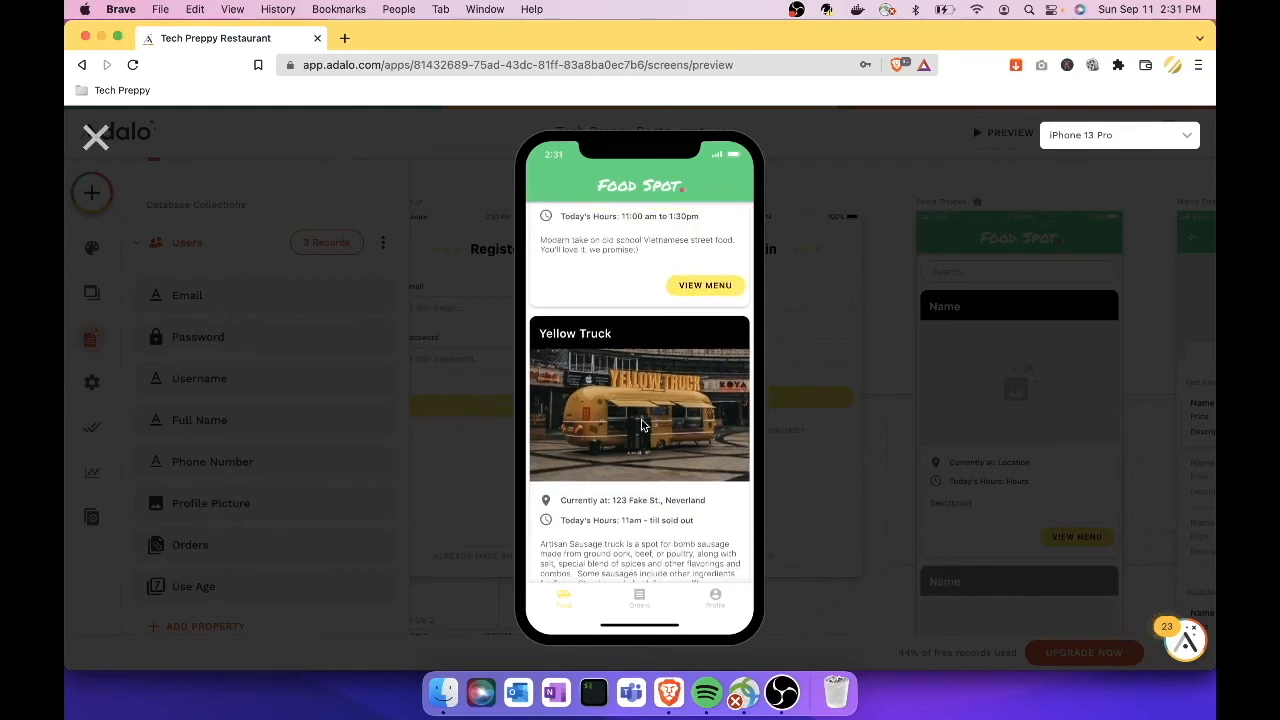
scroll(643, 424, up, 3)
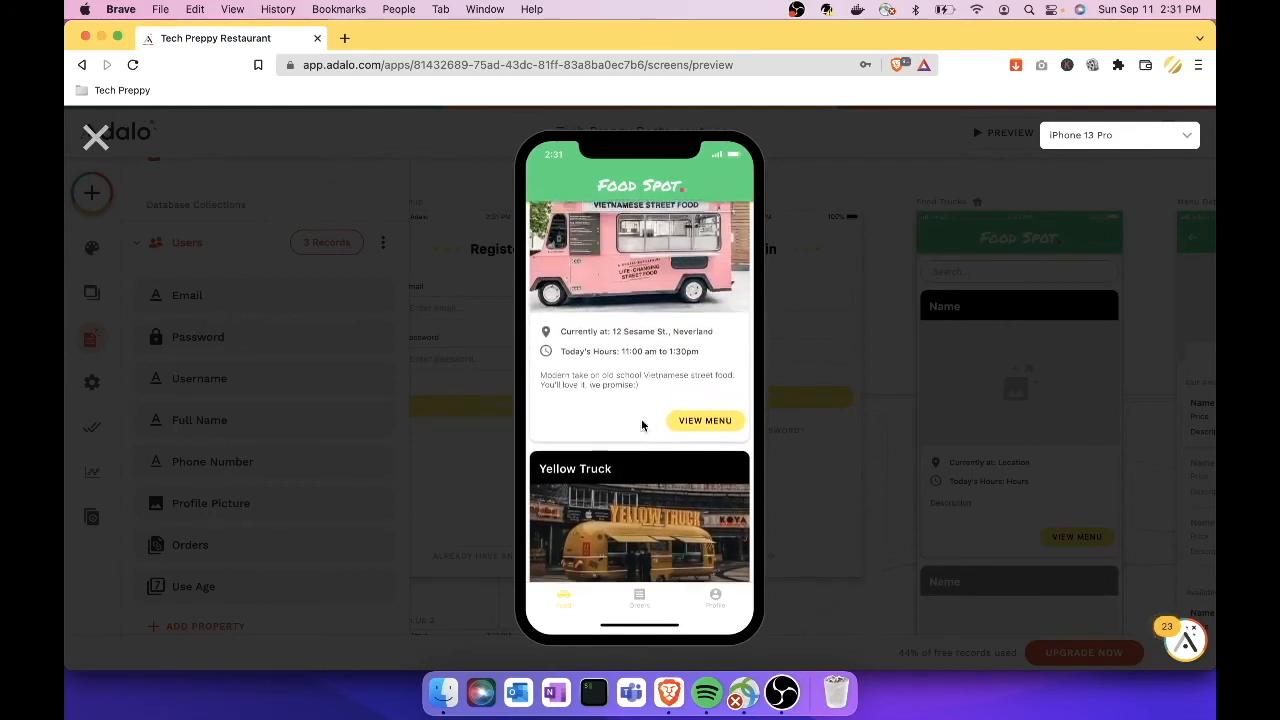
scroll(643, 426, up, 1)
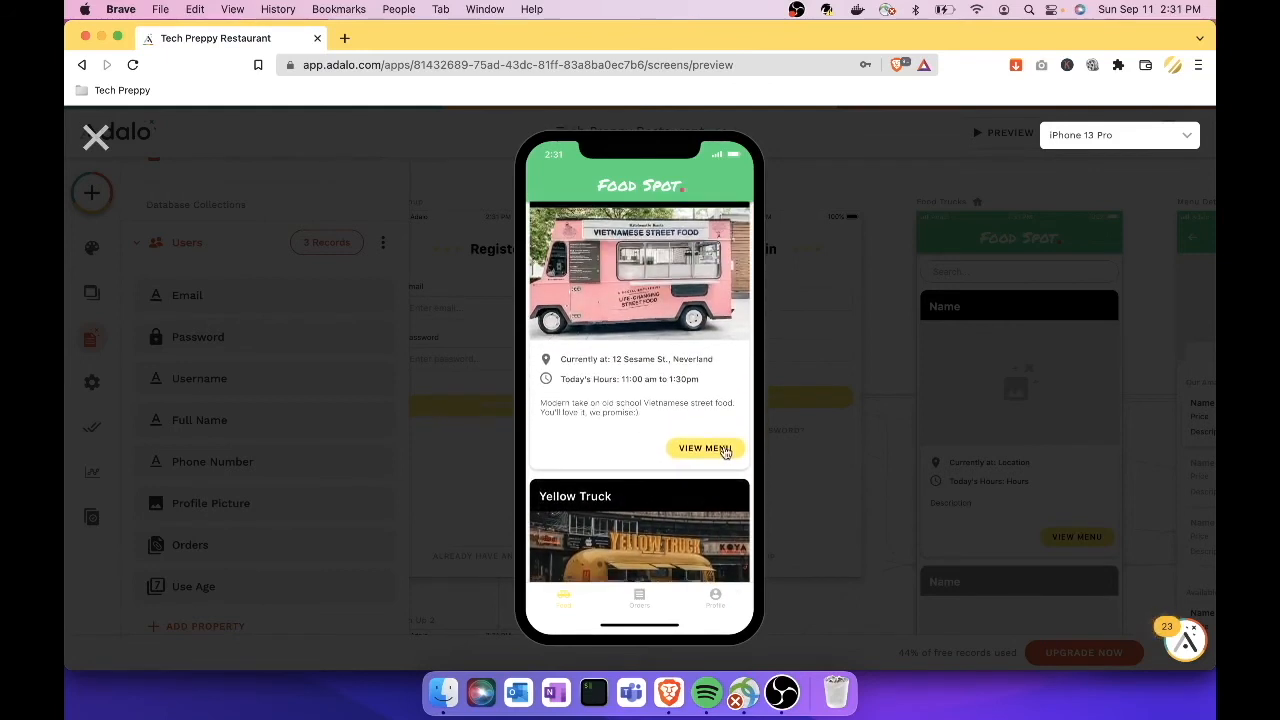
click(705, 448)
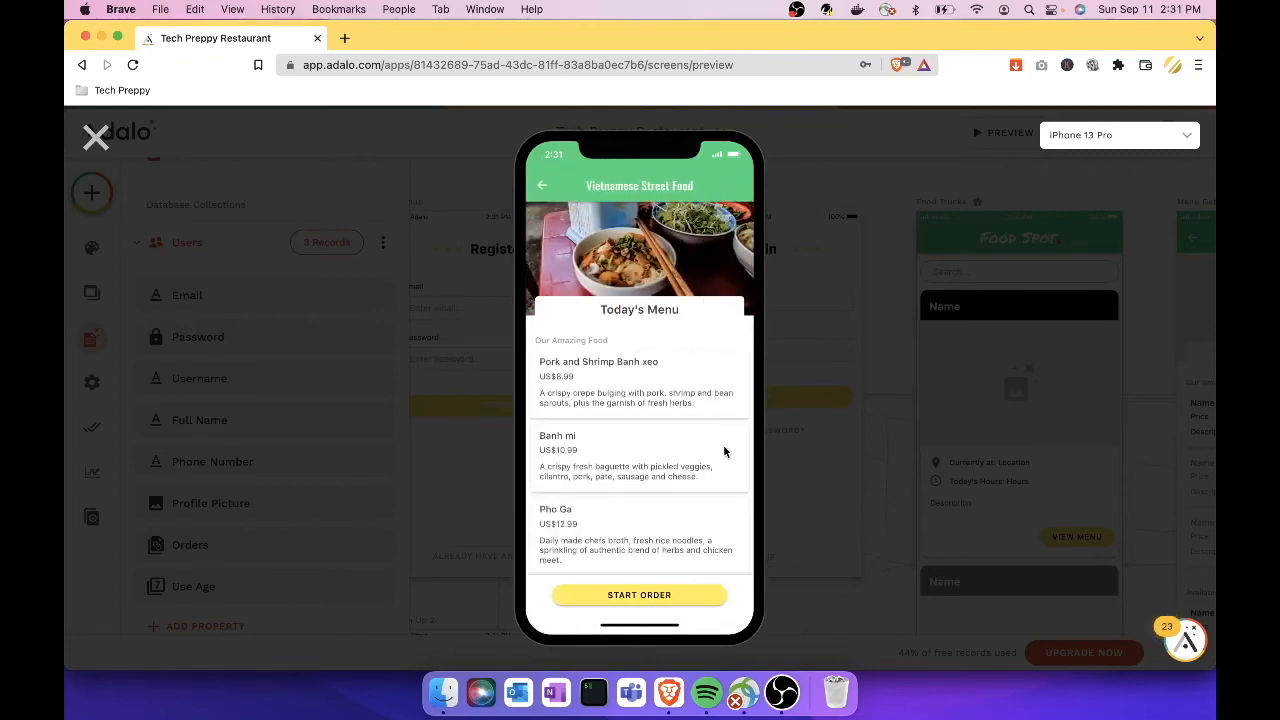
scroll(610, 492, down, 2)
scroll(610, 492, down, 5)
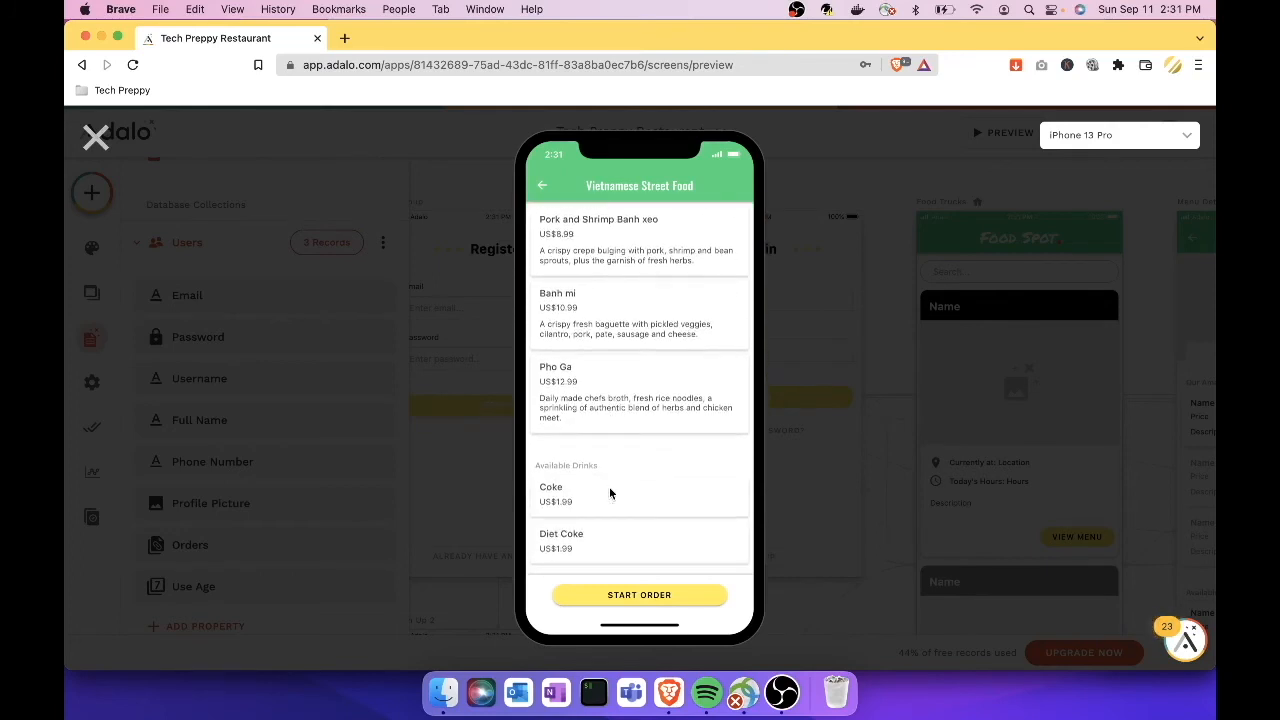
scroll(610, 492, up, 6)
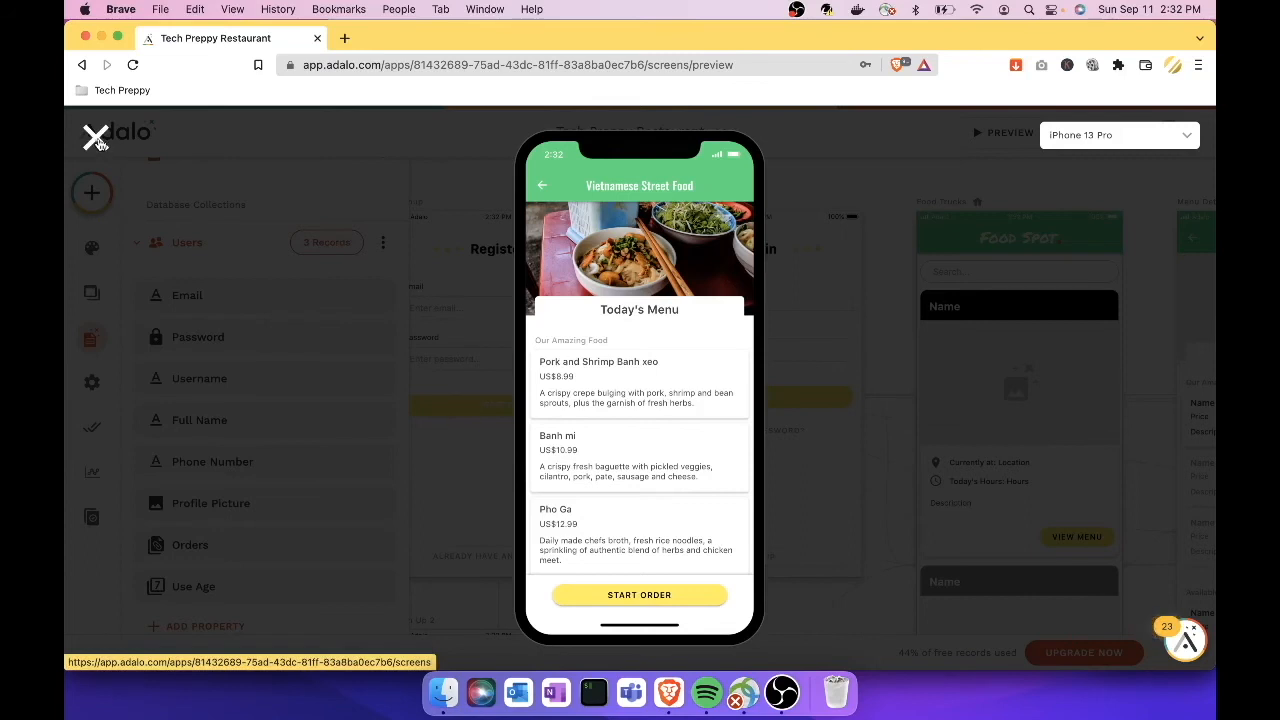
click(96, 140)
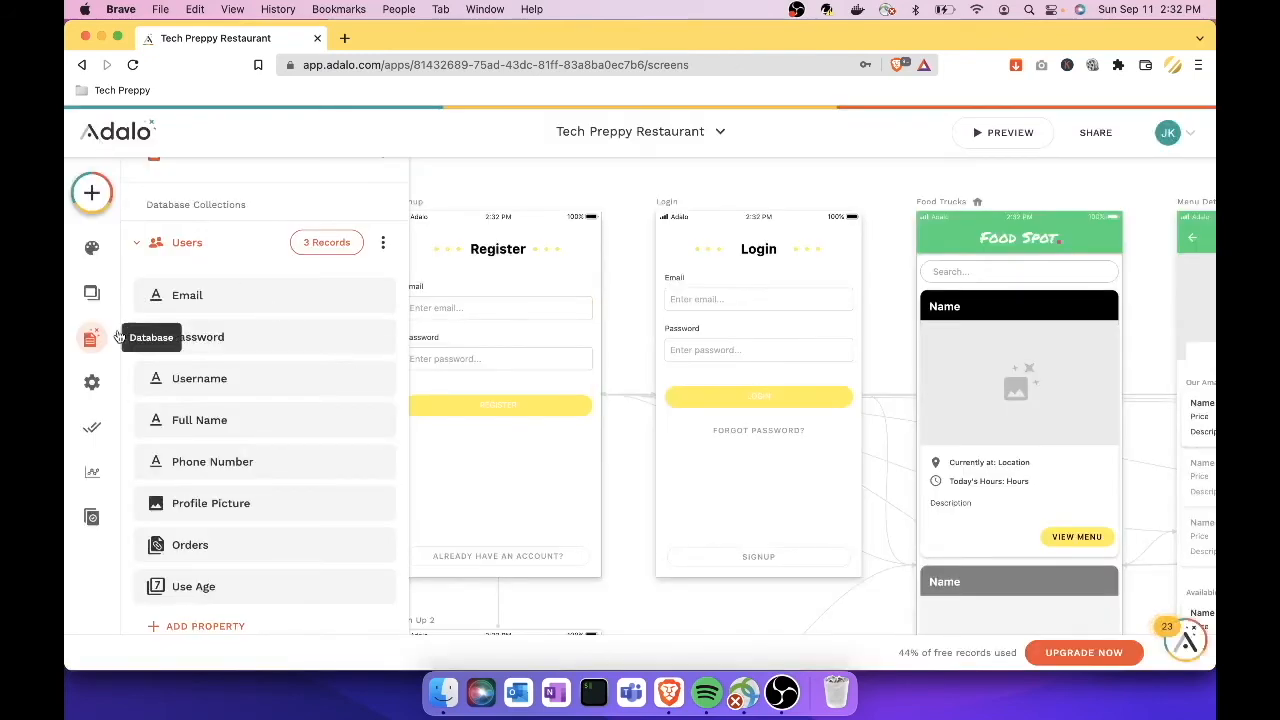
Step: Collapse Users and expand the Menu Items collection in the Database panel
click(142, 246)
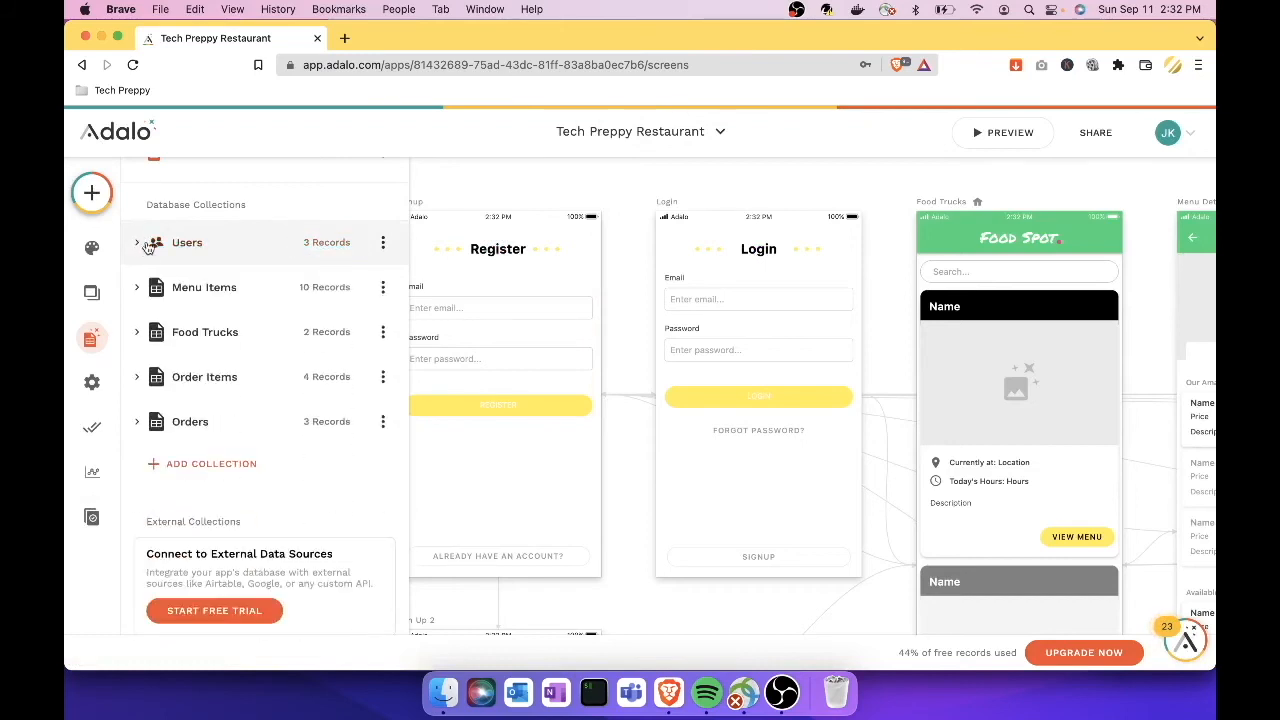
click(257, 289)
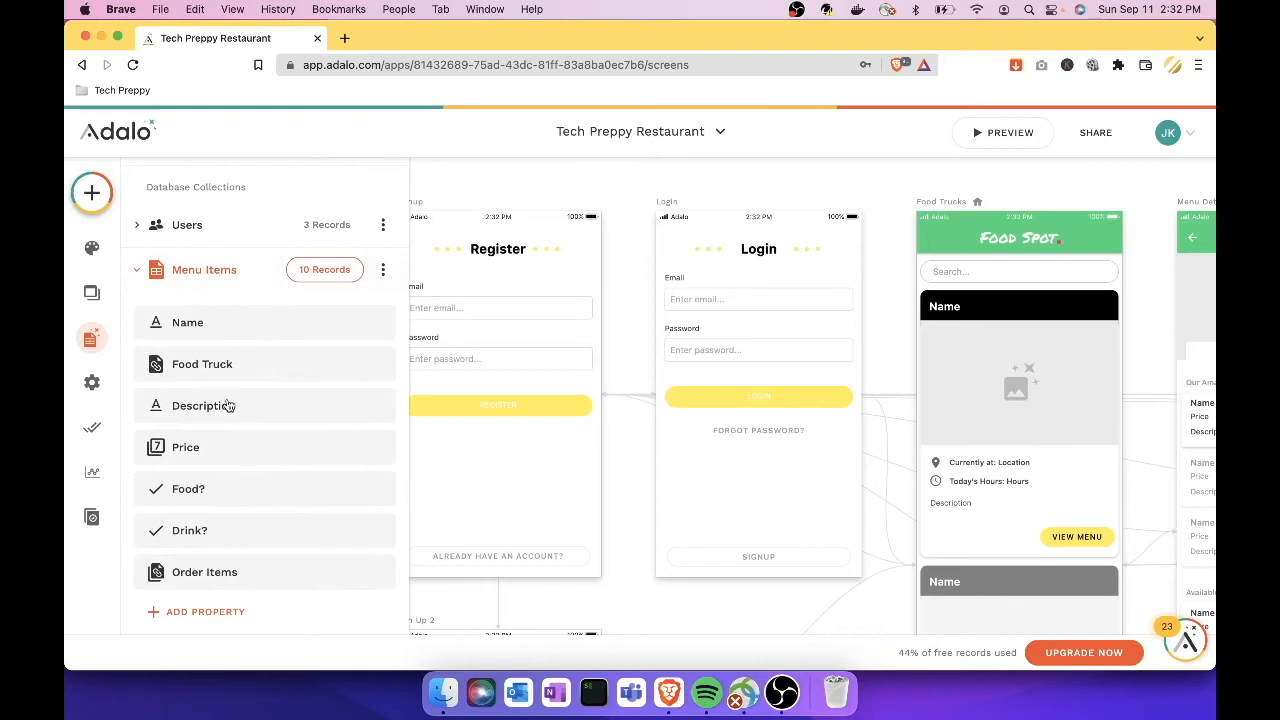
Step: Open the Menu Items' 10 records and scroll through the table's rows and columns
click(335, 278)
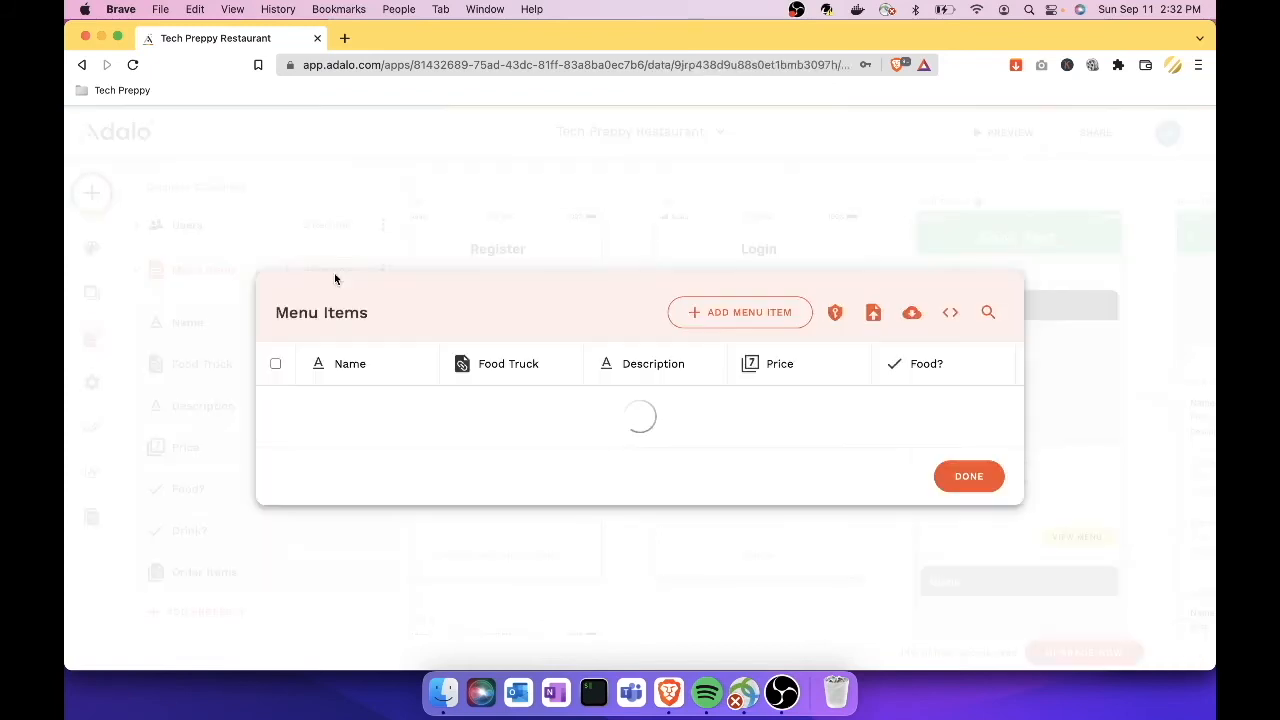
scroll(450, 451, down, 4)
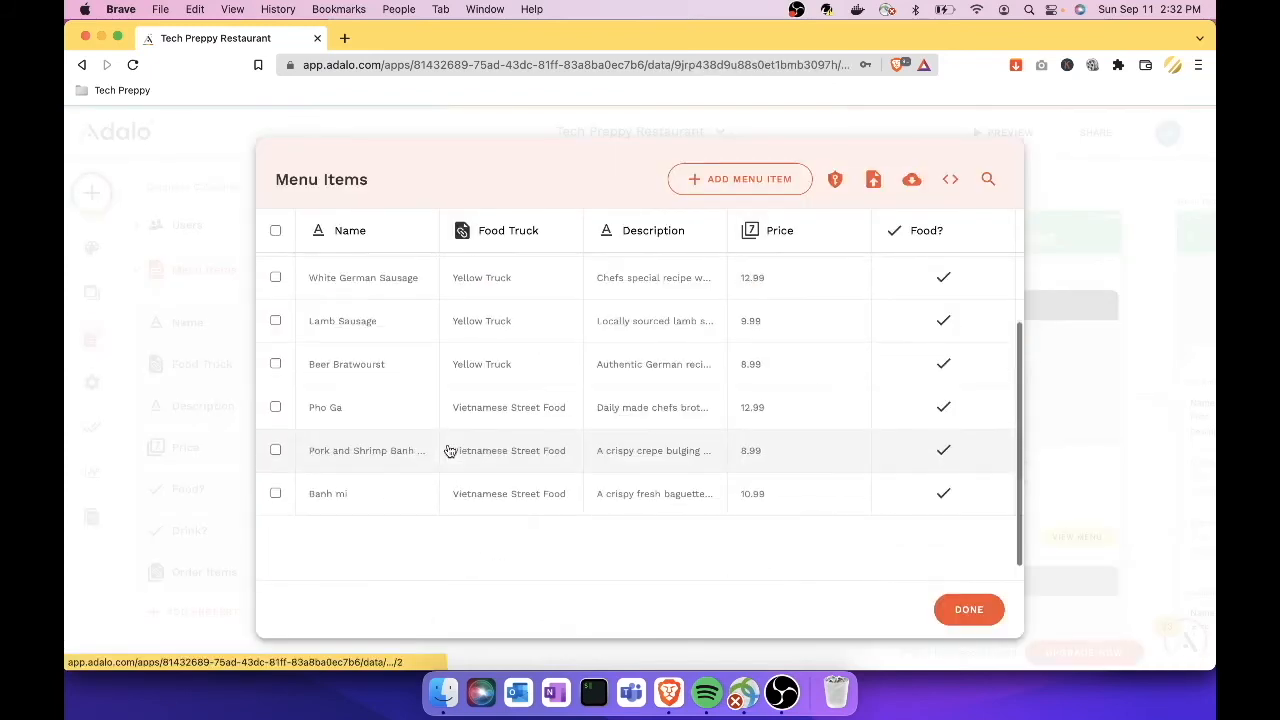
scroll(450, 451, up, 3)
scroll(450, 451, right, 1)
scroll(450, 451, left, 1)
scroll(450, 451, down, 1)
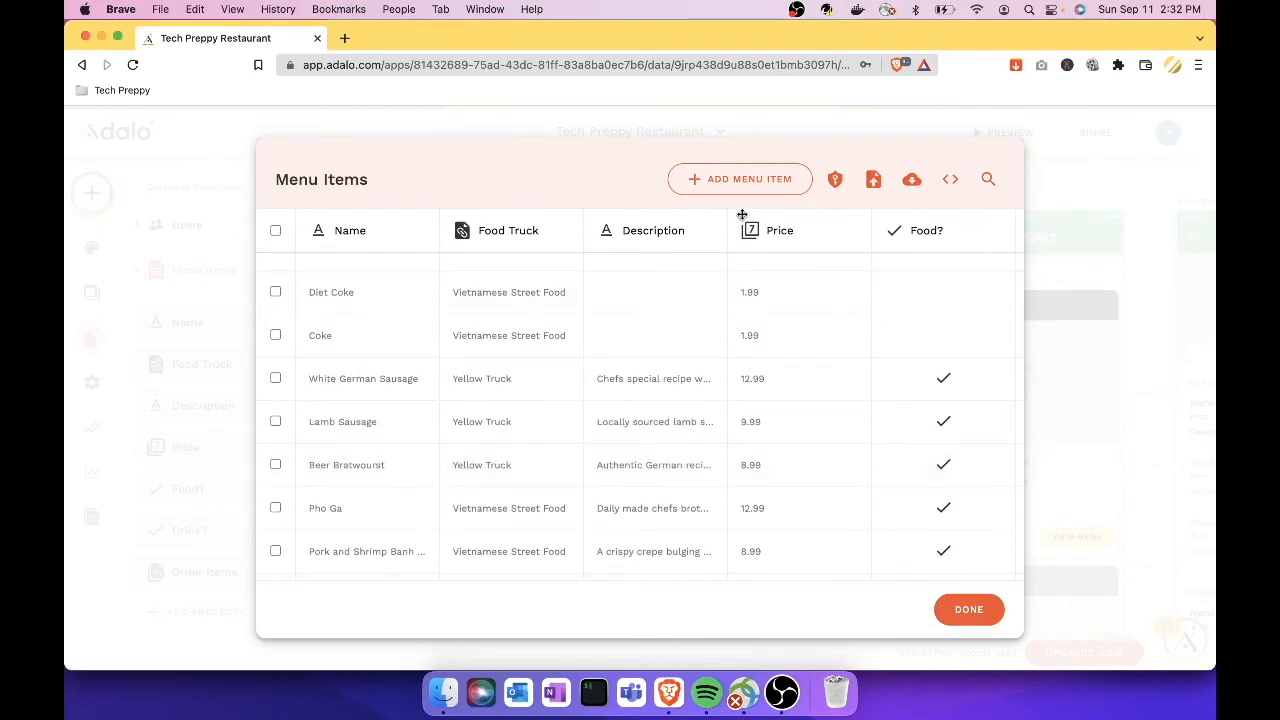
Step: Start a 'Fried Spring Roll' item for Vietnamese Street Food, described as stuffed with ground pork, carrots and greens
click(763, 190)
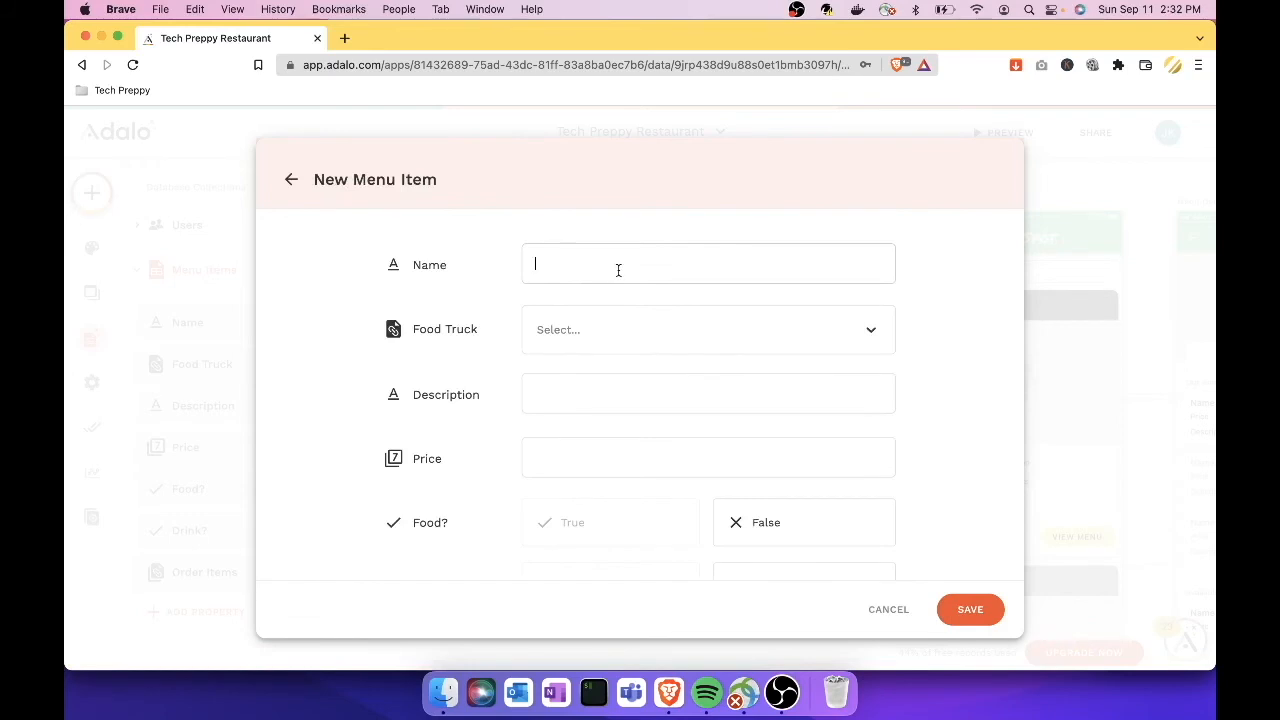
text(Fried Spring Roll)
click(671, 342)
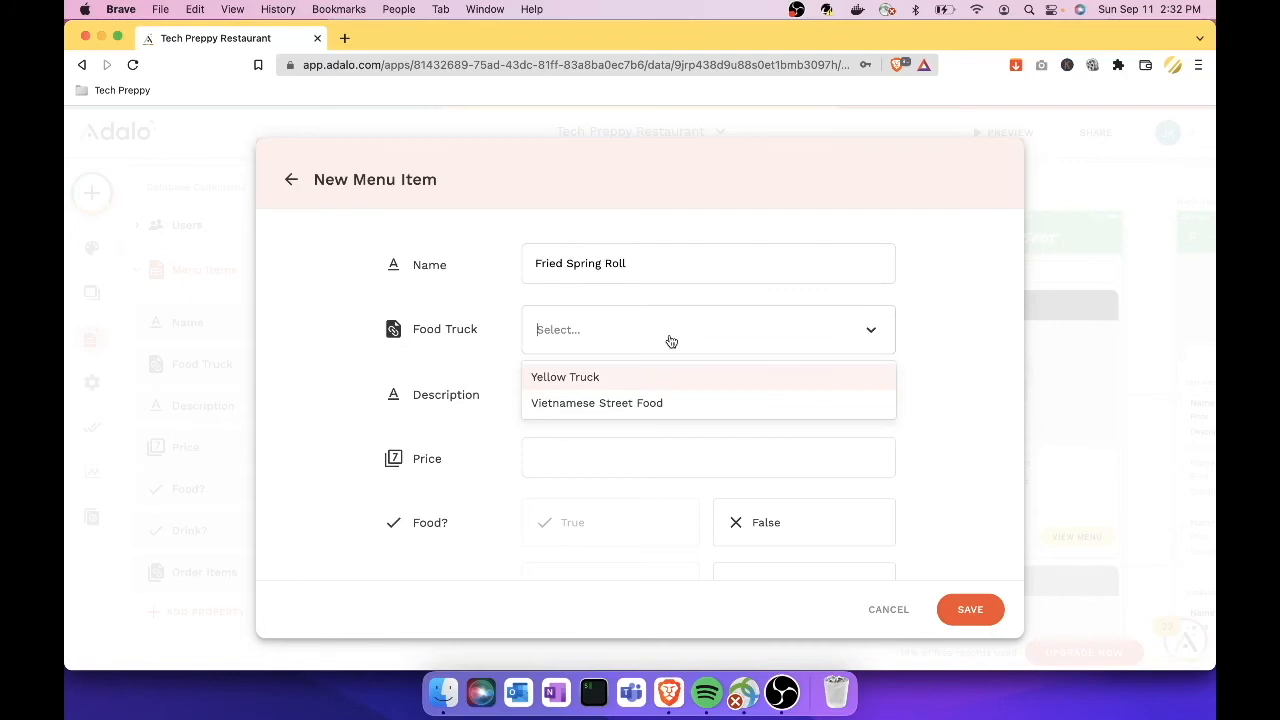
click(640, 405)
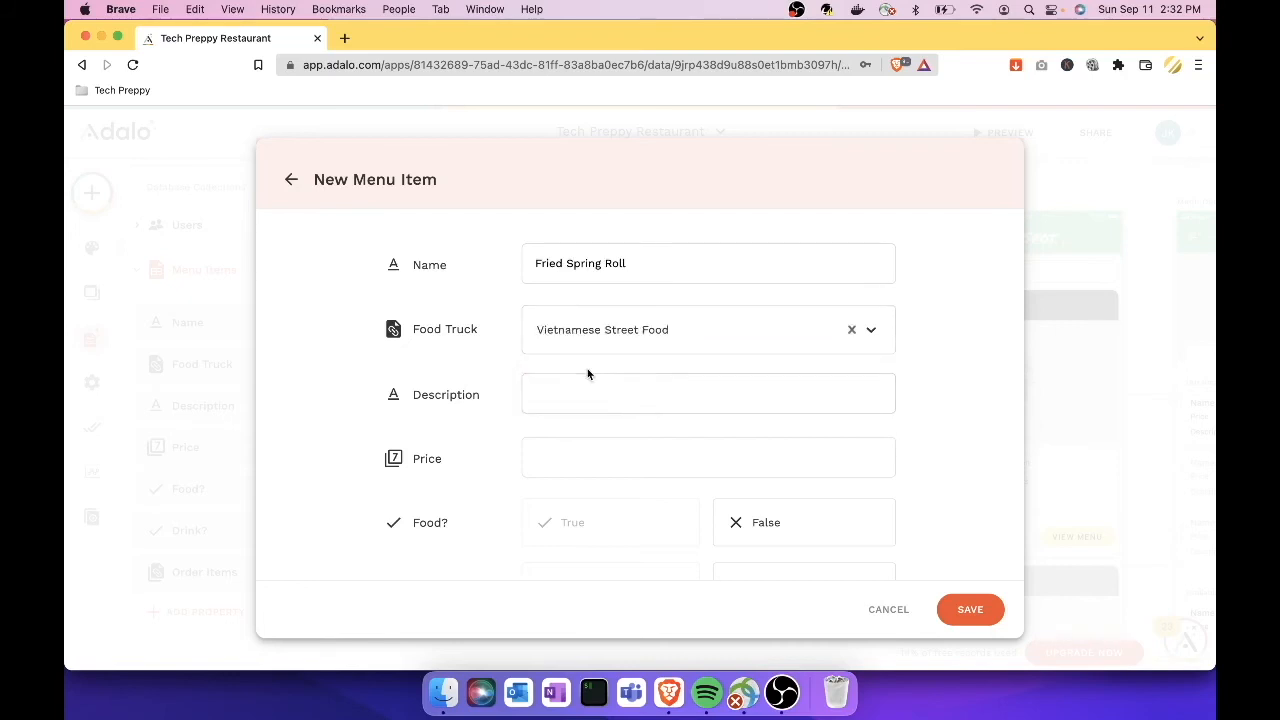
click(577, 394)
text(Fried Spring roll is stuffed with fgrou)
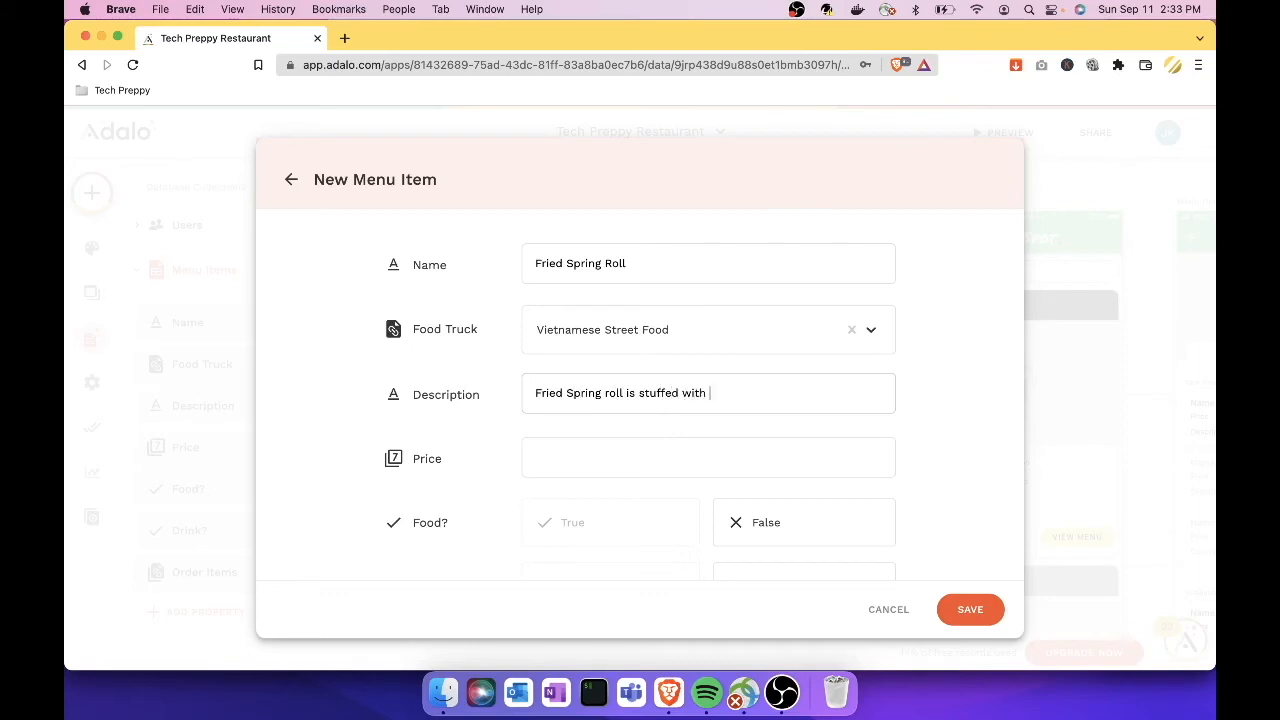
key(BackSpace)
key(BackSpace)
key(BackSpace)
key(BackSpace)
key(BackSpace)
text(ground pork, carrots, and greens)
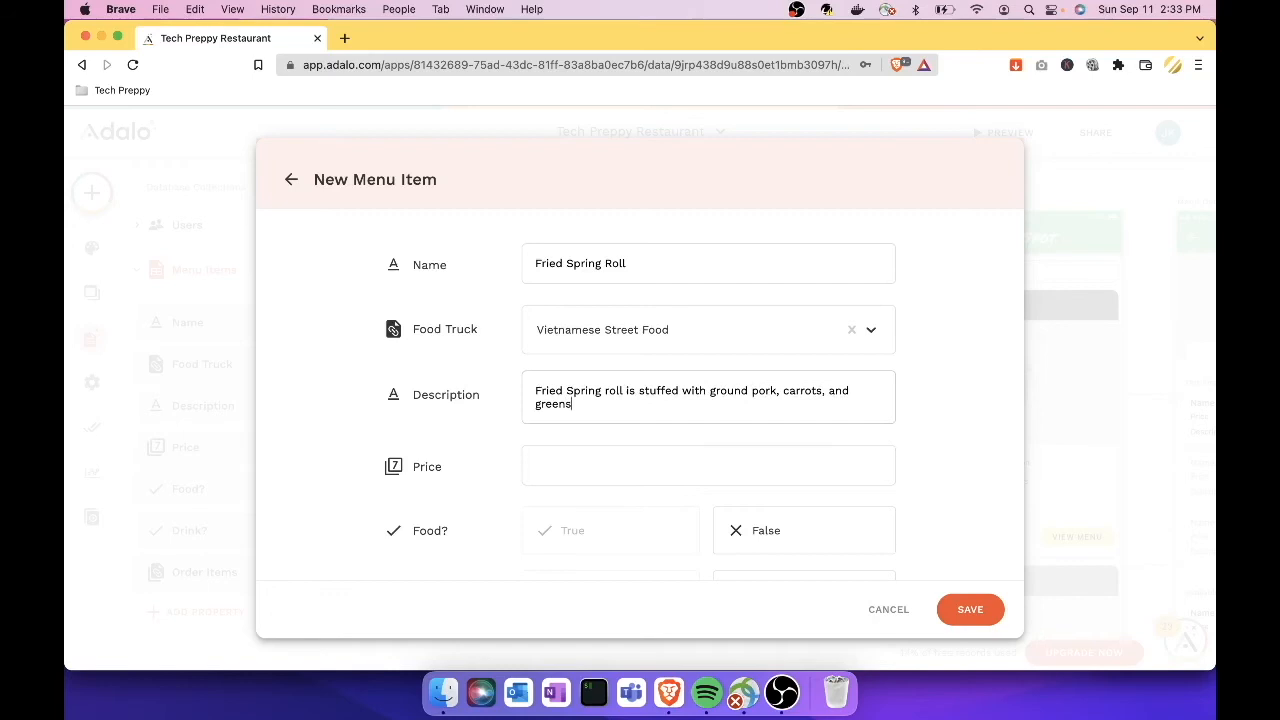
Step: Set the price to 1, Food? True and Drink? False, then save the item
click(550, 469)
text(1)
scroll(502, 472, down, 2)
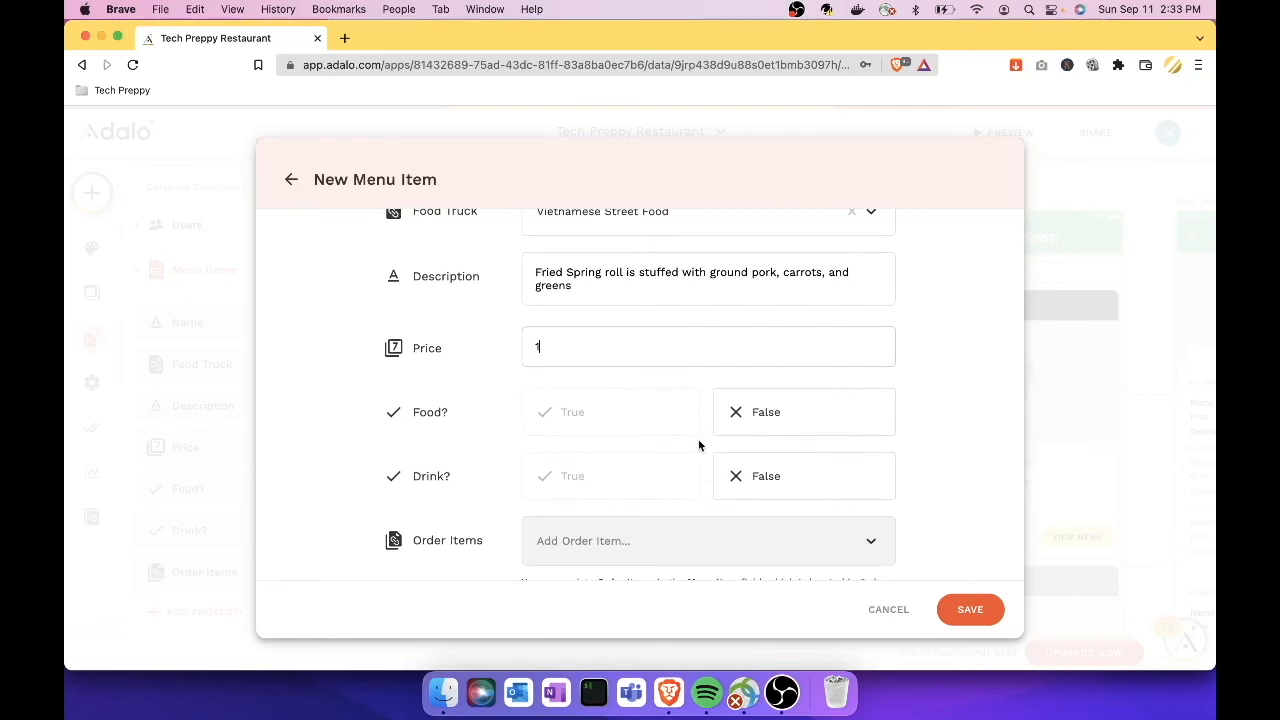
click(663, 423)
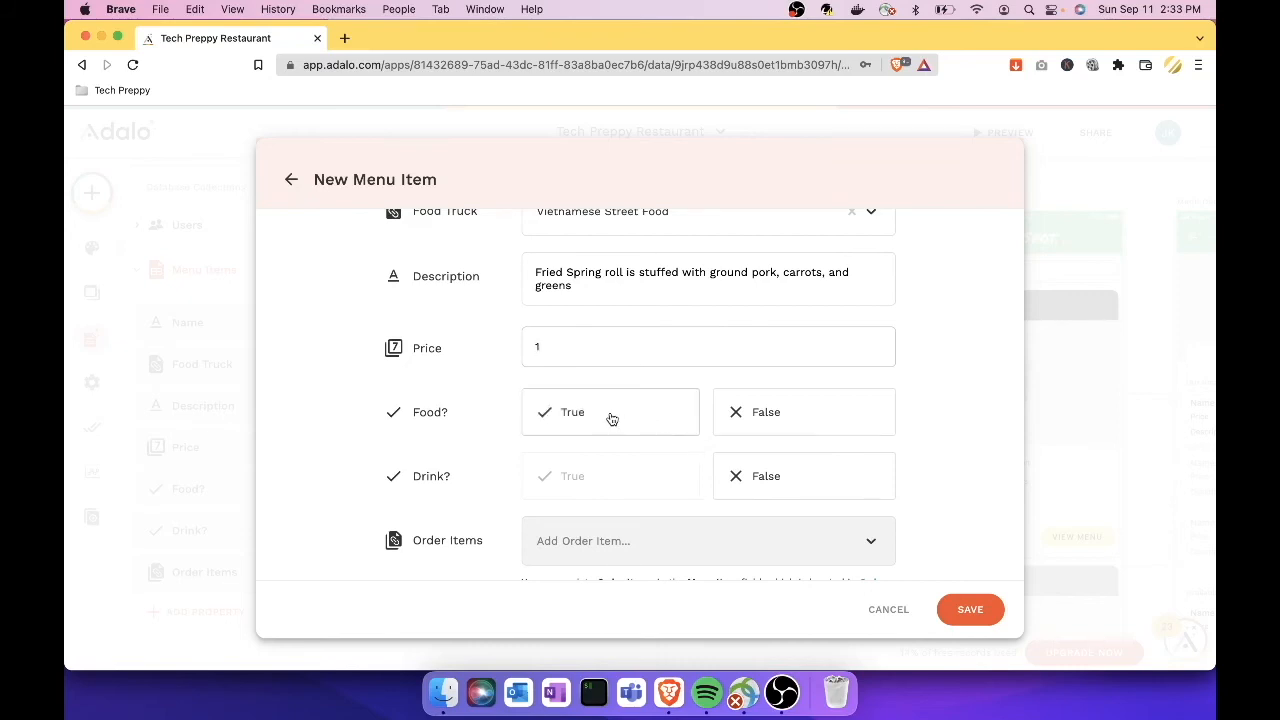
click(669, 486)
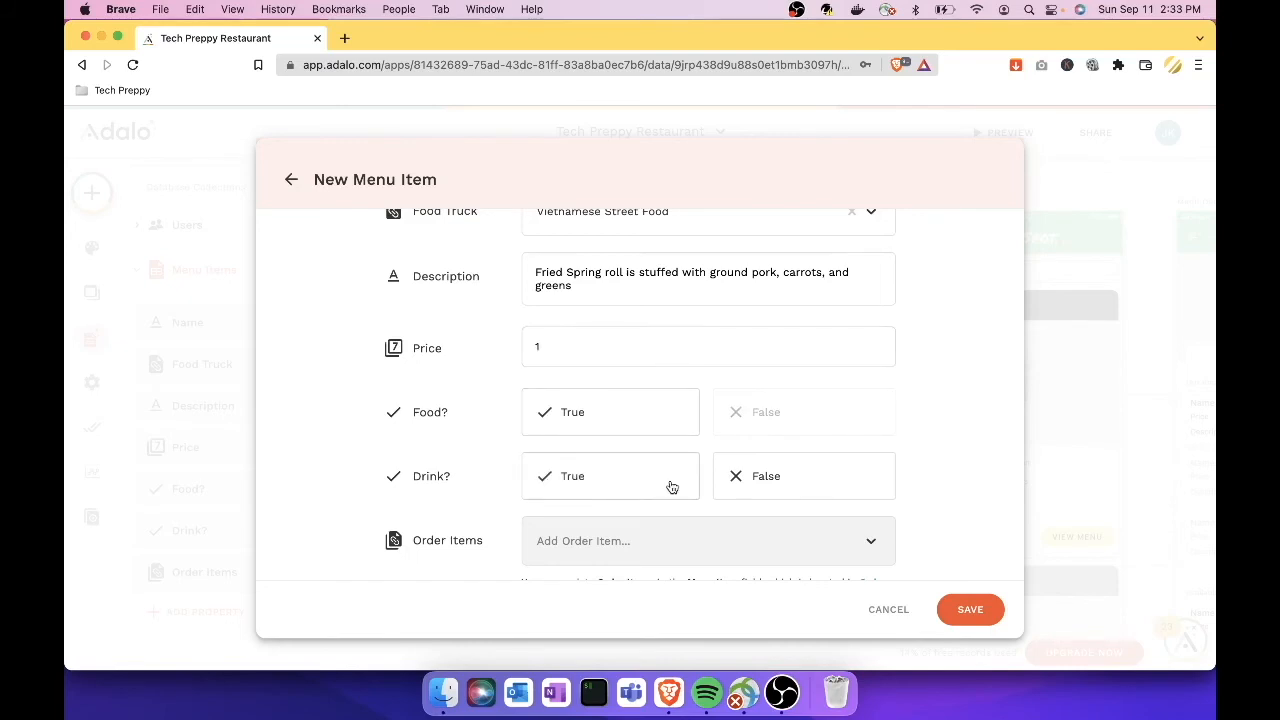
click(768, 484)
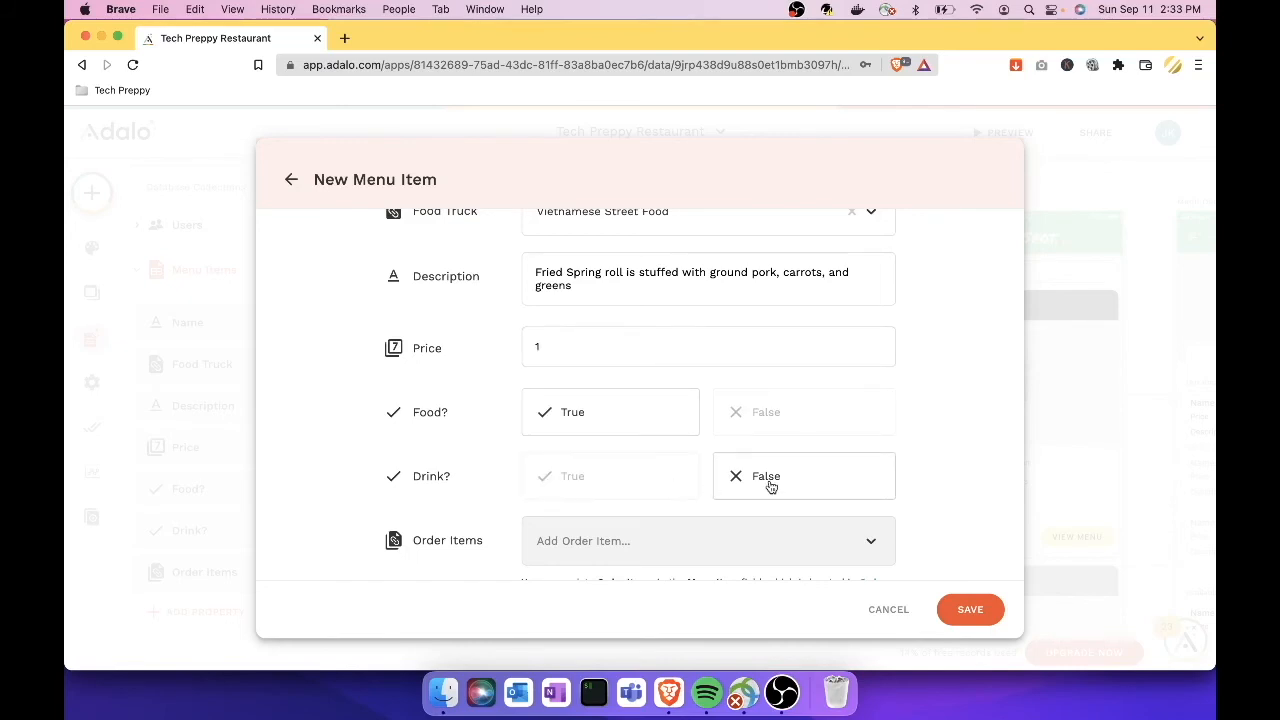
scroll(769, 486, down, 1)
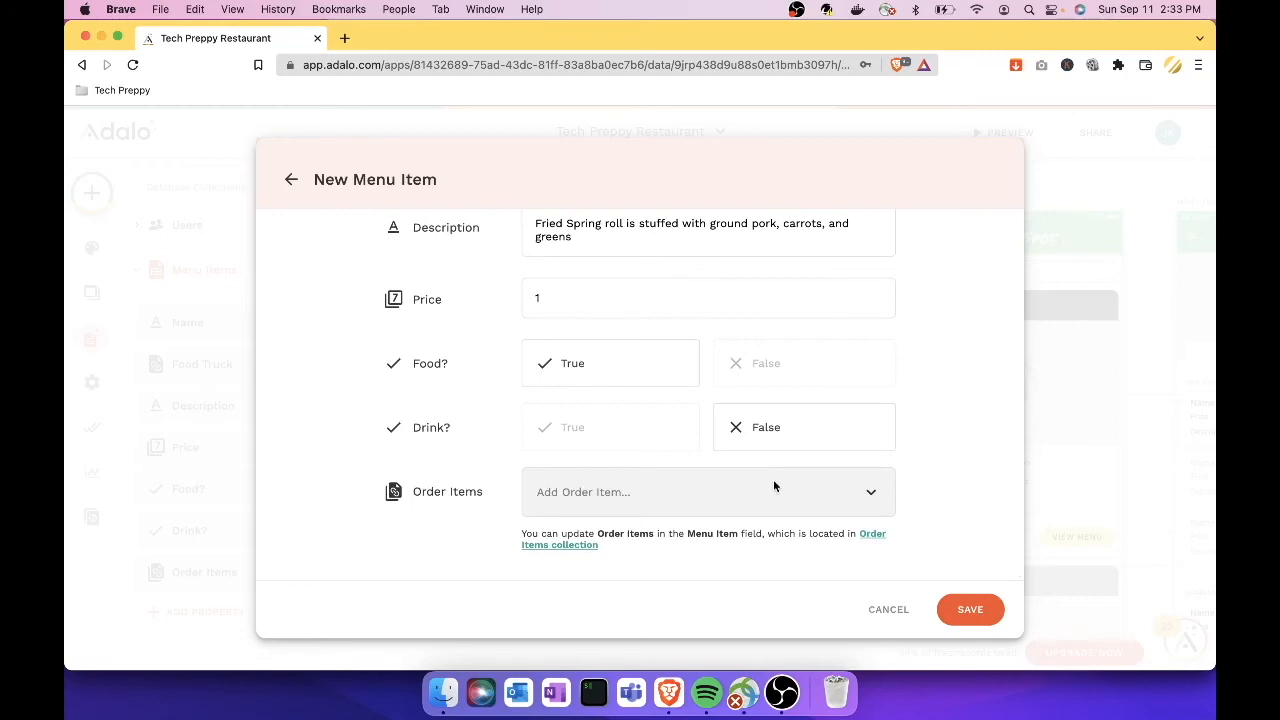
click(970, 610)
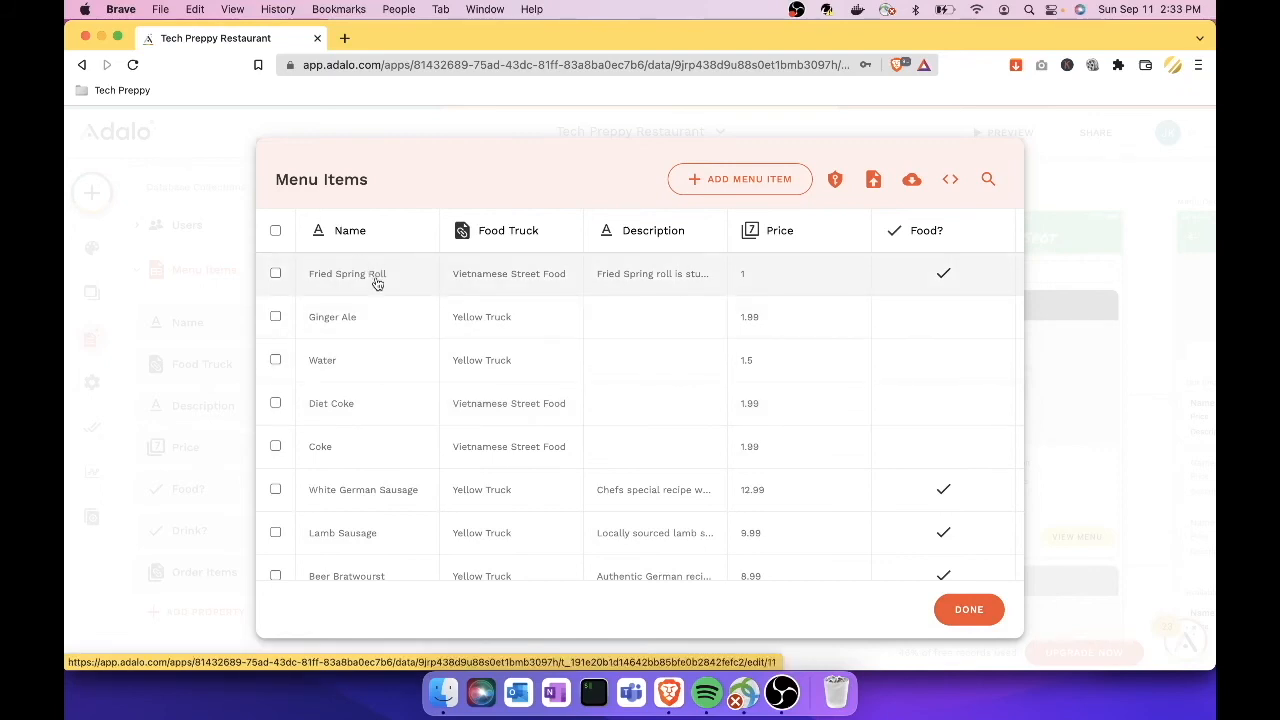
scroll(437, 286, right, 5)
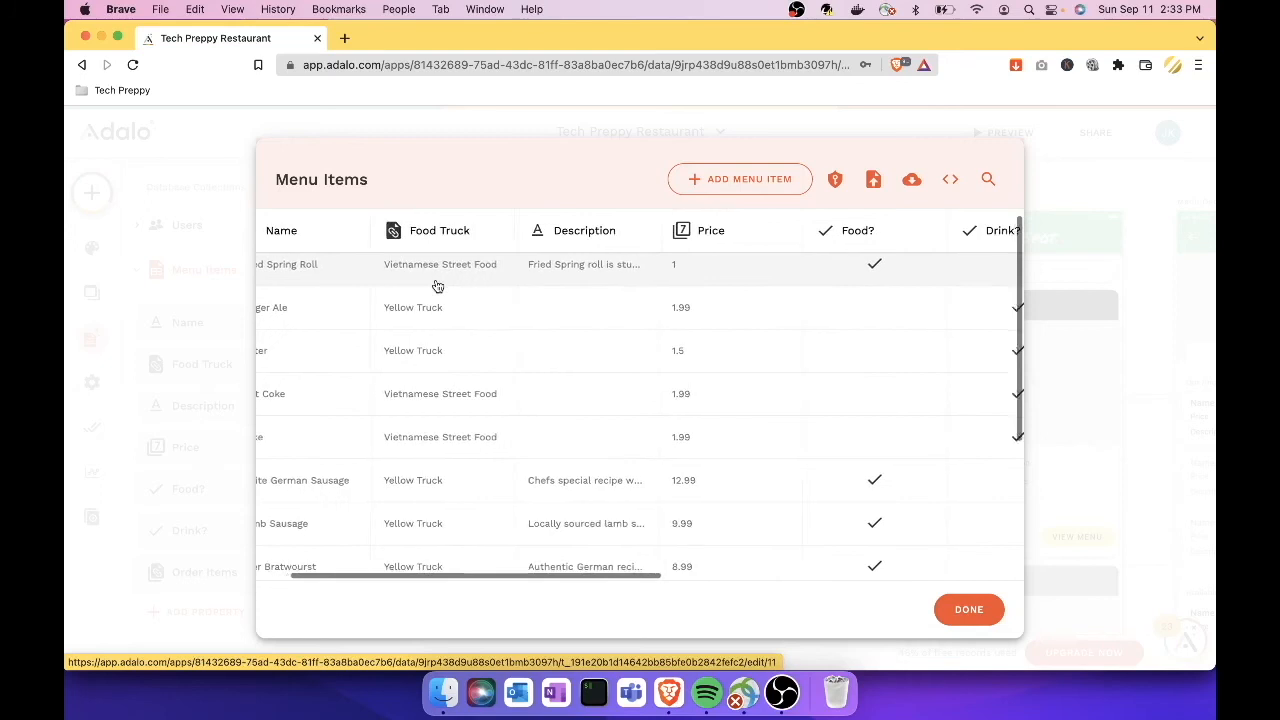
scroll(437, 286, right, 6)
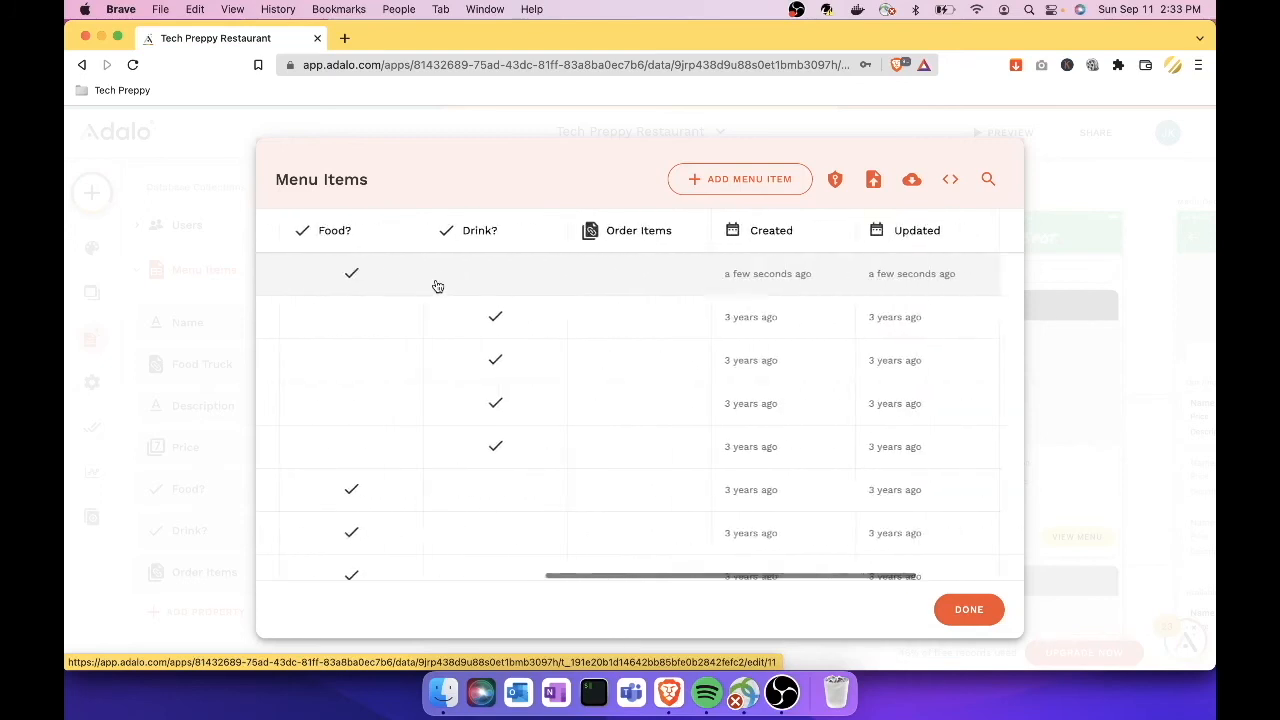
scroll(437, 286, left, 5)
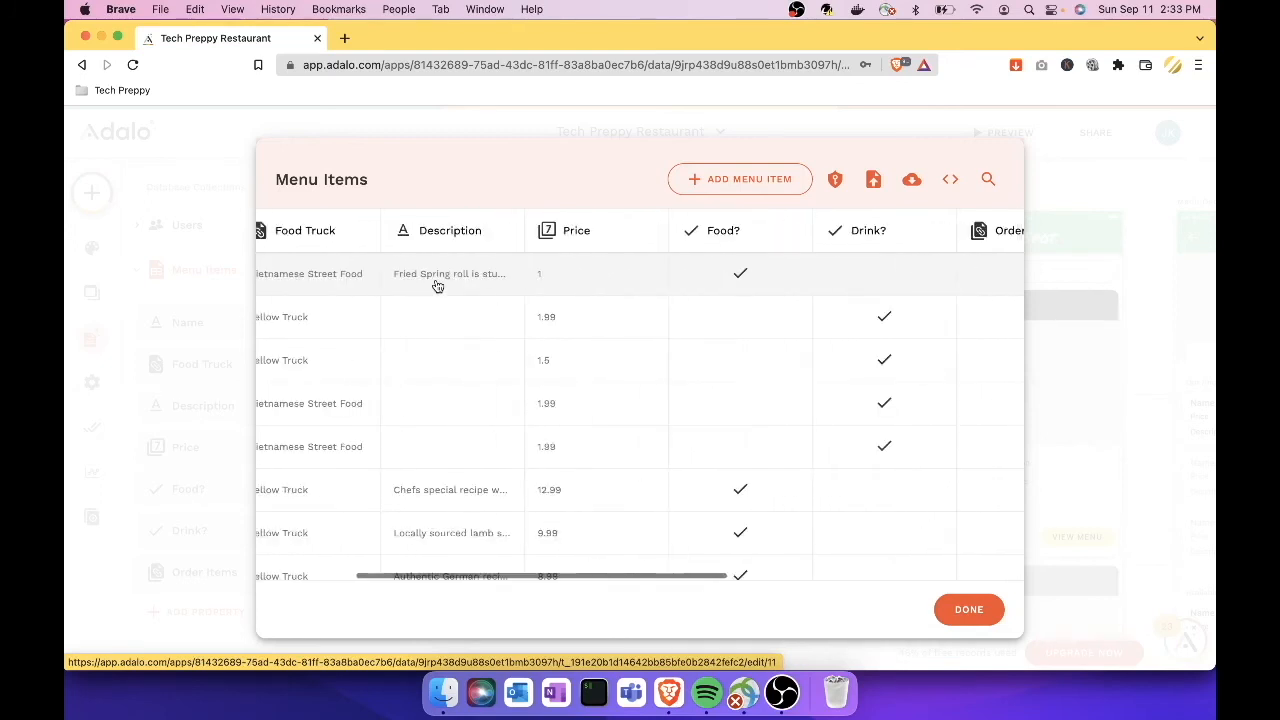
scroll(437, 286, left, 5)
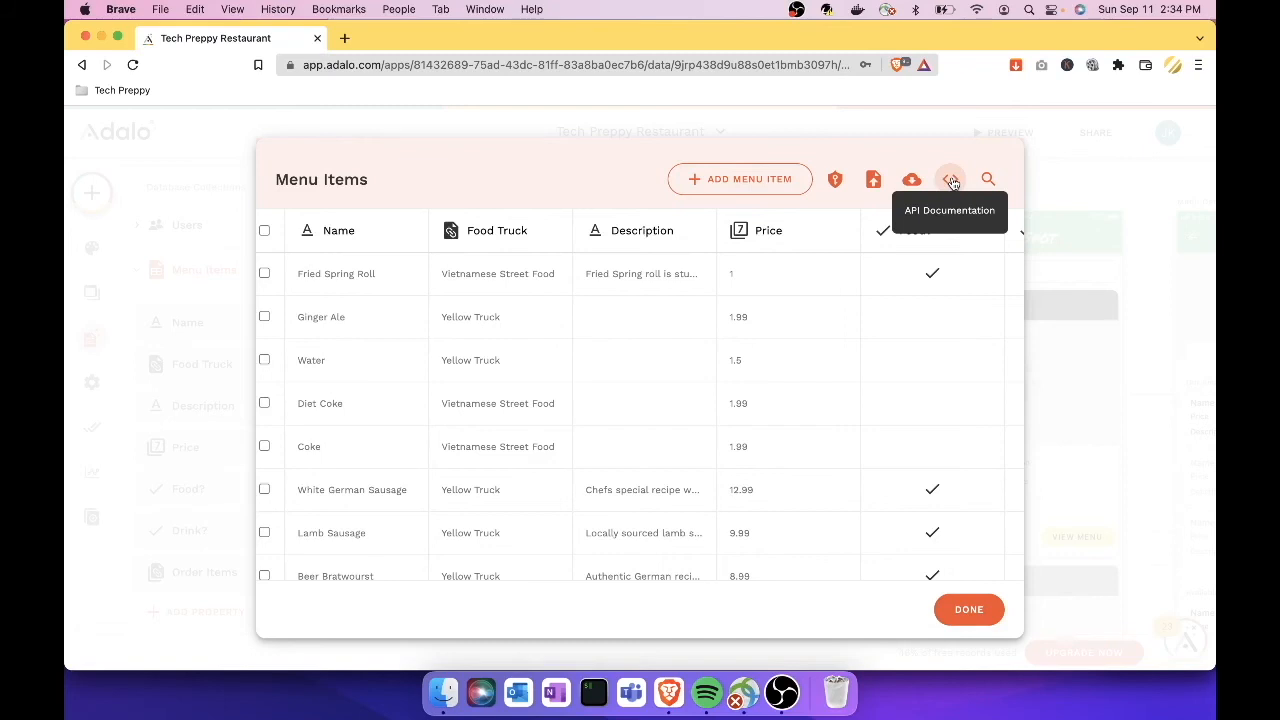
Step: Search the Menu Items records for 'frie', then clear the search and close the table
click(986, 179)
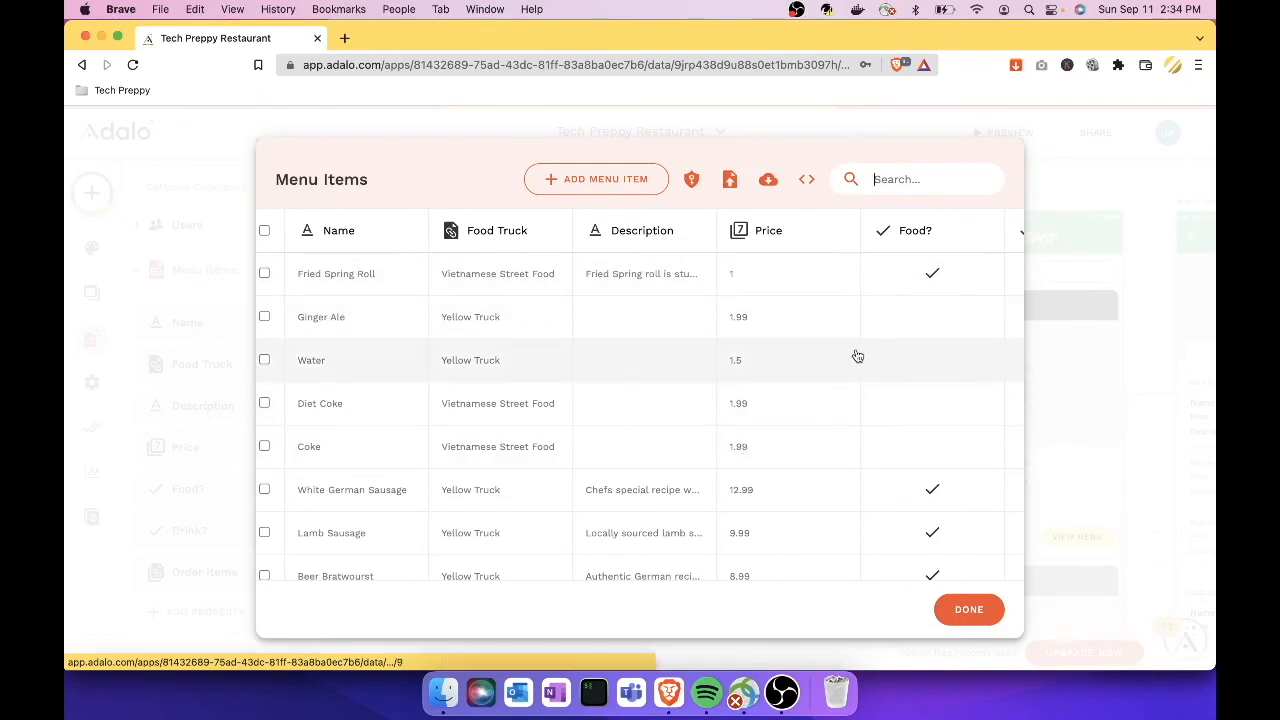
text(frid)
key(BackSpace)
text(e)
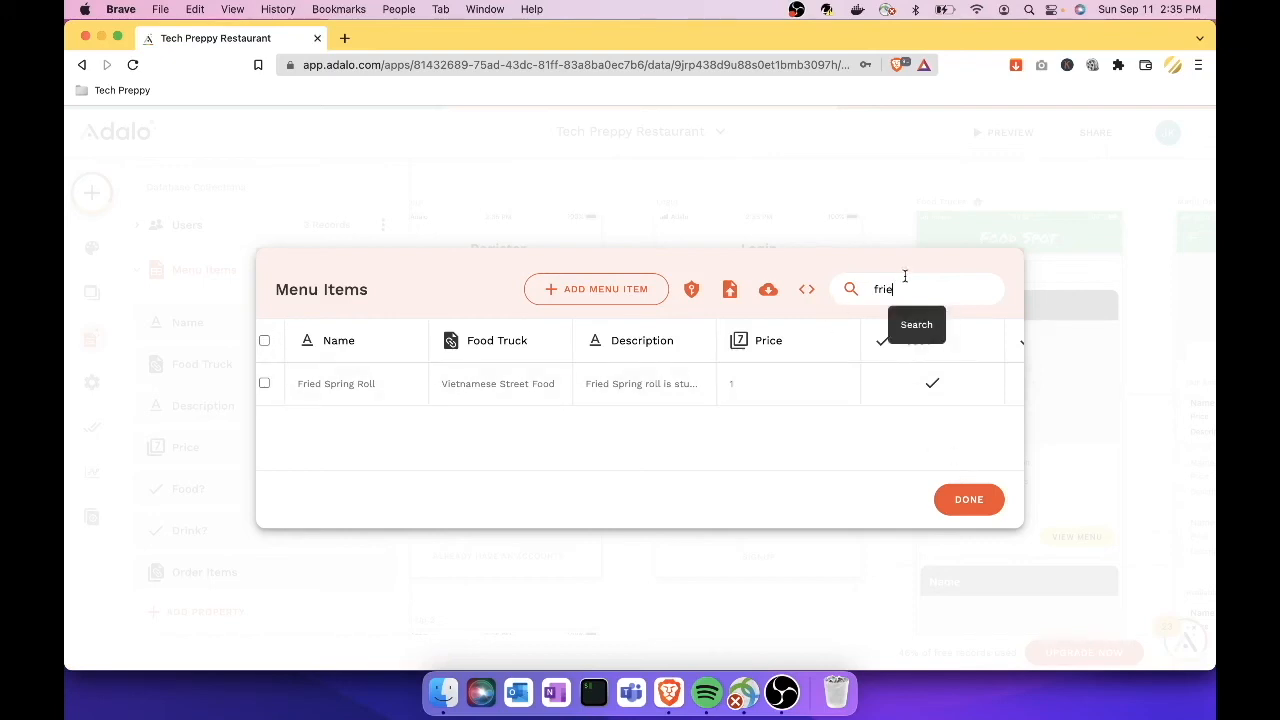
drag(905, 288, 872, 289)
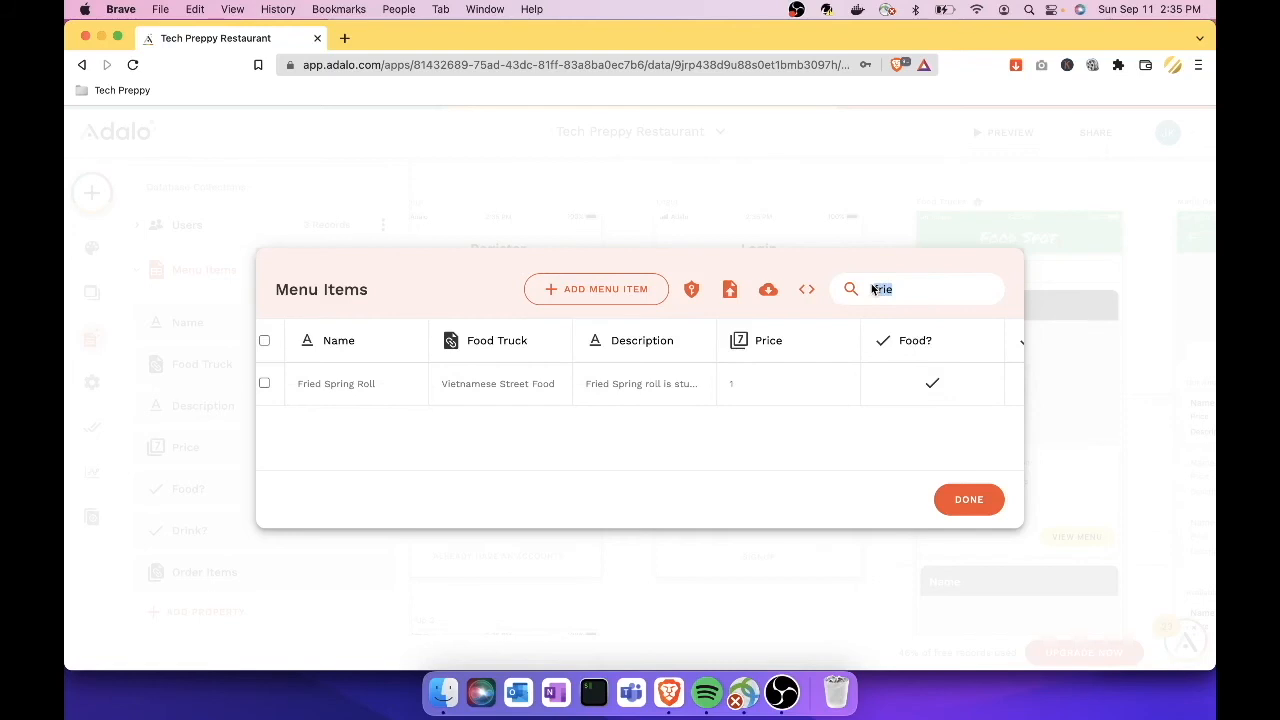
key(BackSpace)
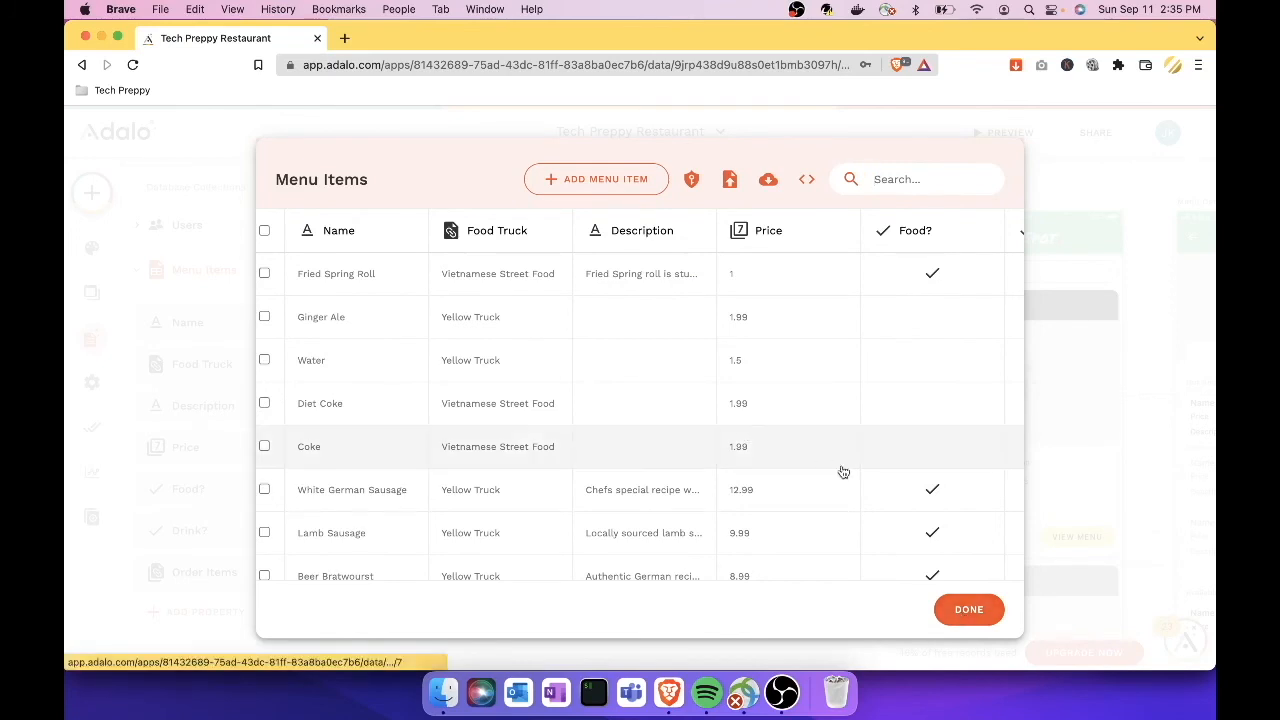
click(970, 609)
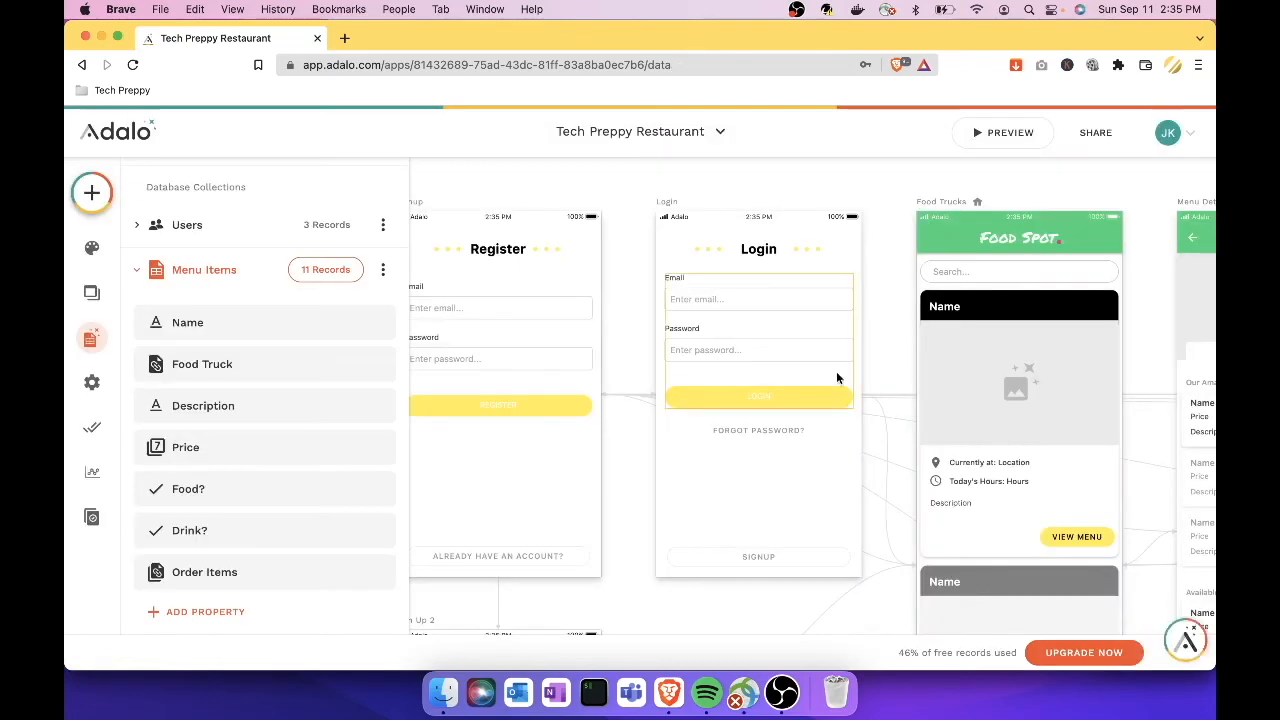
click(1027, 144)
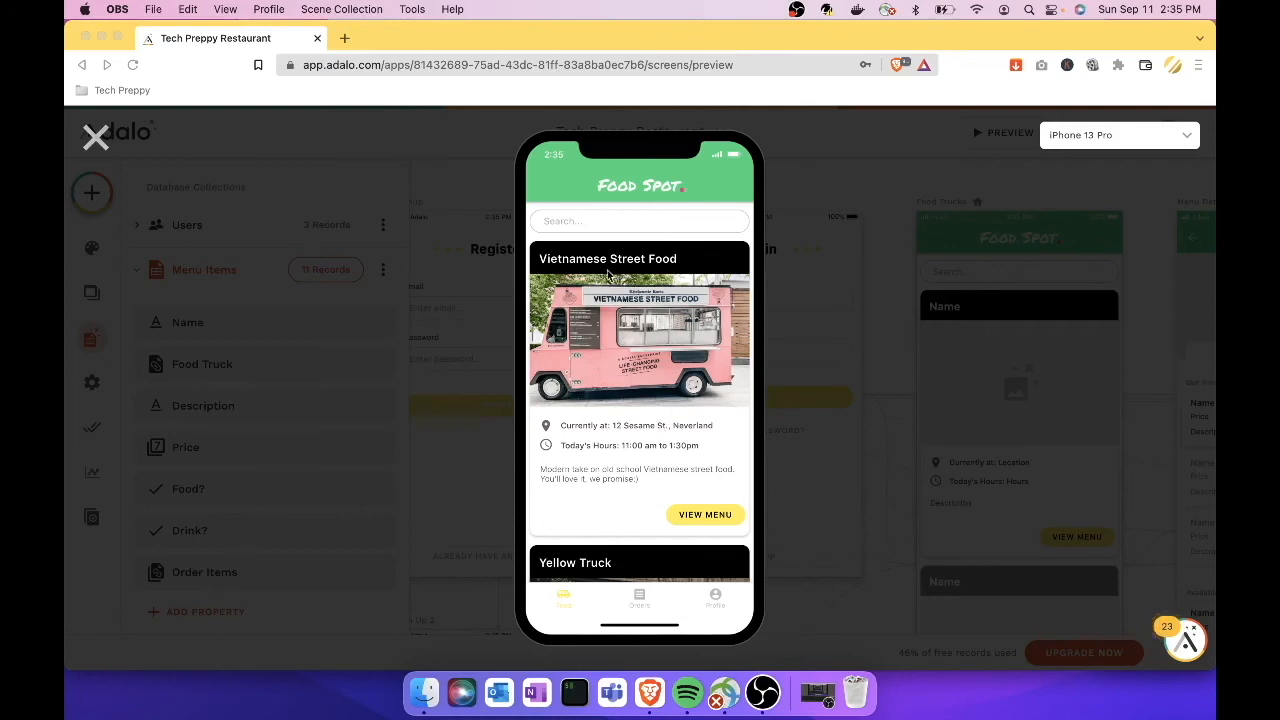
click(686, 500)
click(698, 518)
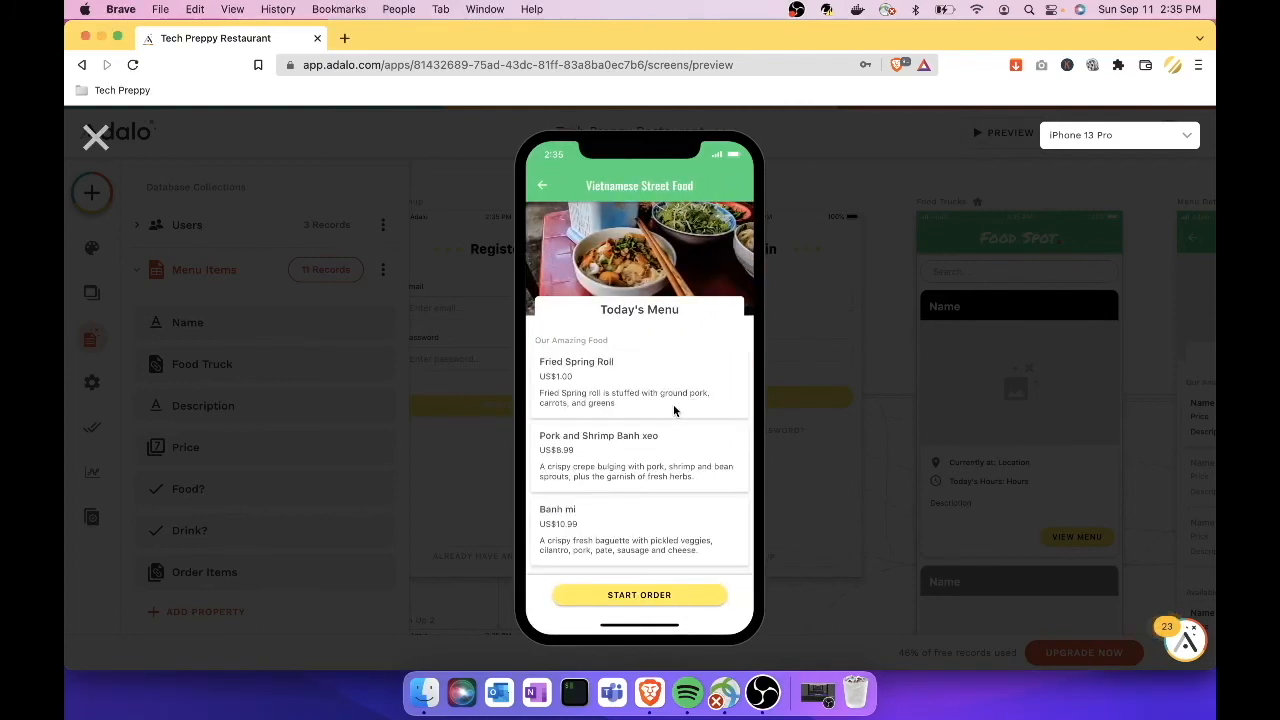
scroll(630, 414, down, 1)
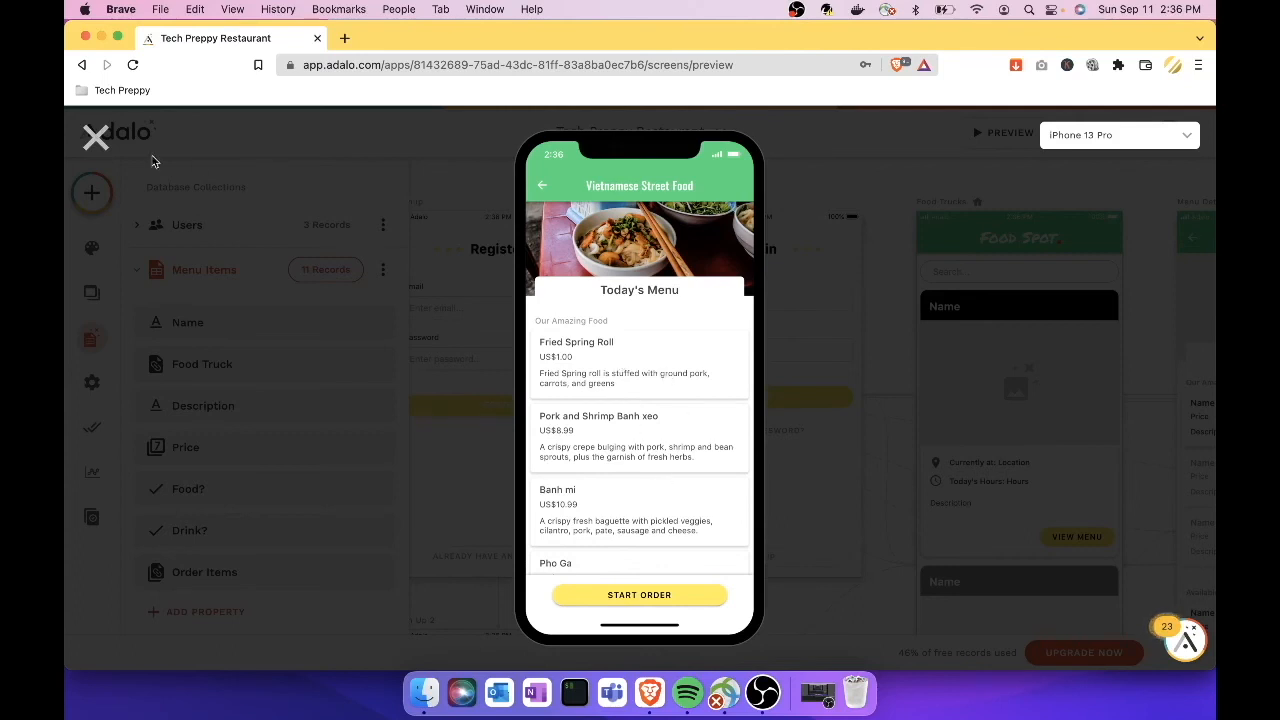
click(95, 138)
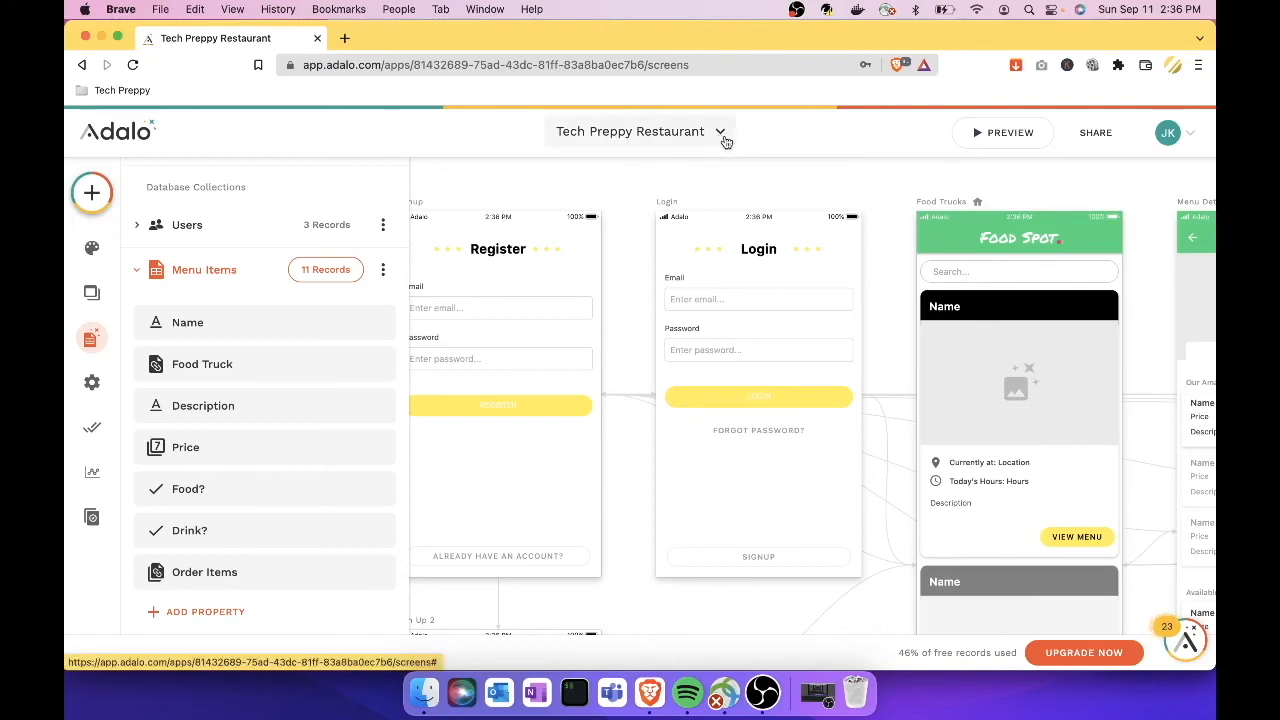
Step: Start a new app with Create New App from the app-name dropdown
click(724, 140)
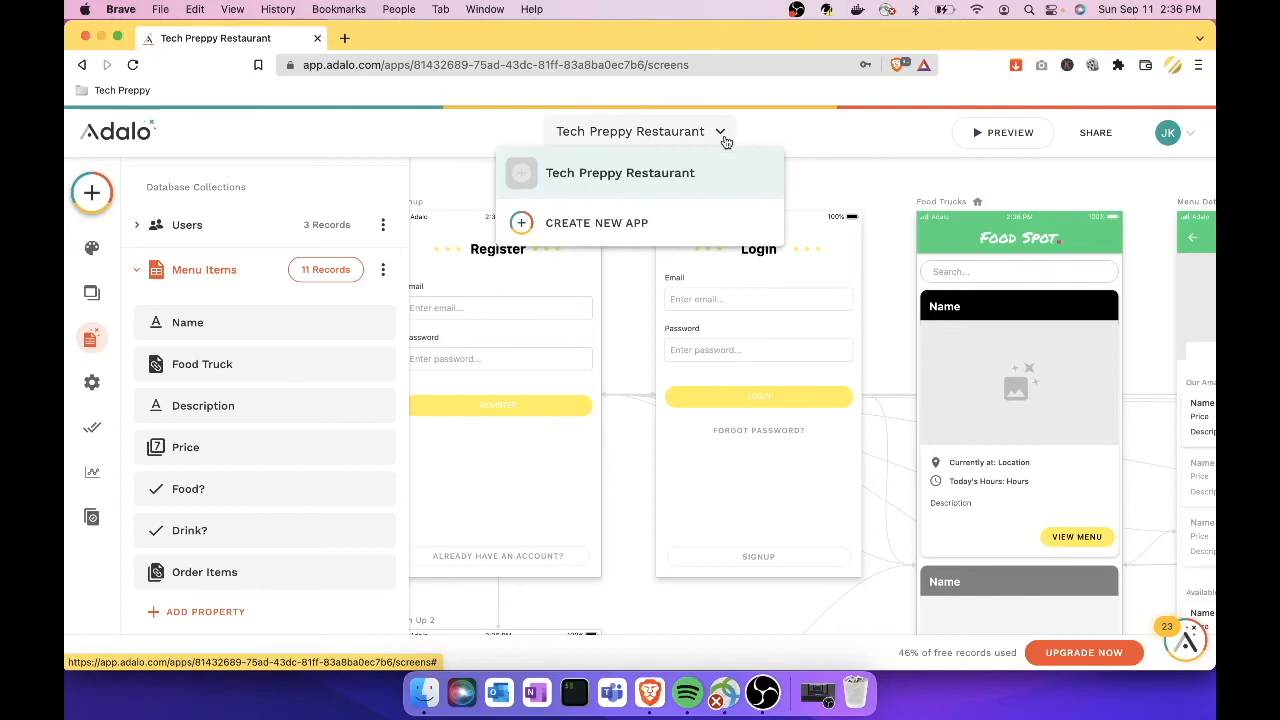
click(635, 225)
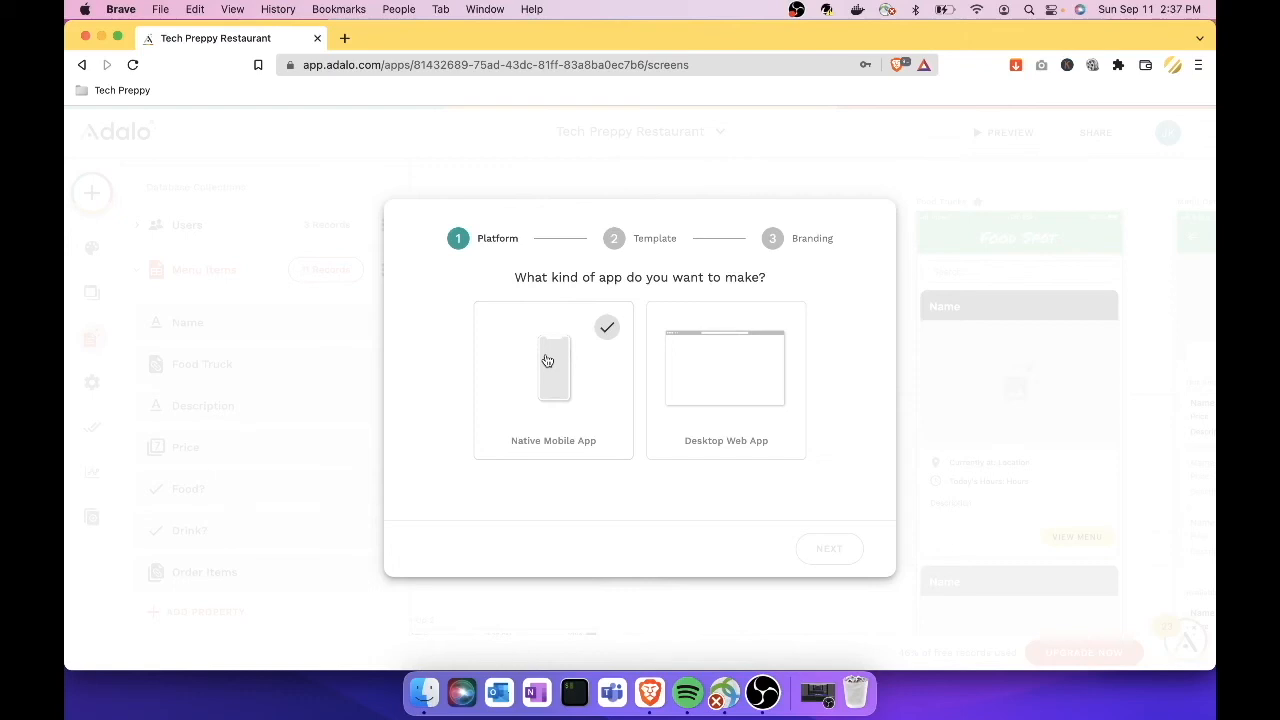
Step: Choose Native Mobile App as the app type with the Blank template
click(554, 427)
click(834, 550)
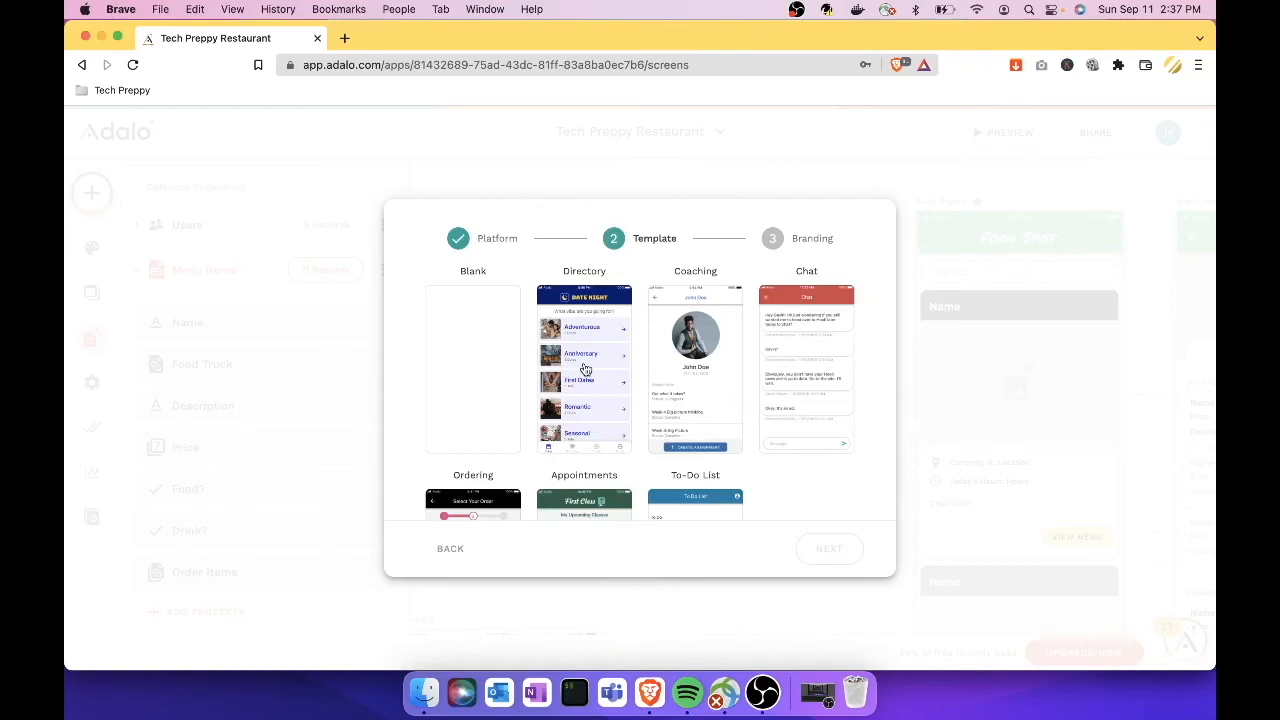
click(463, 365)
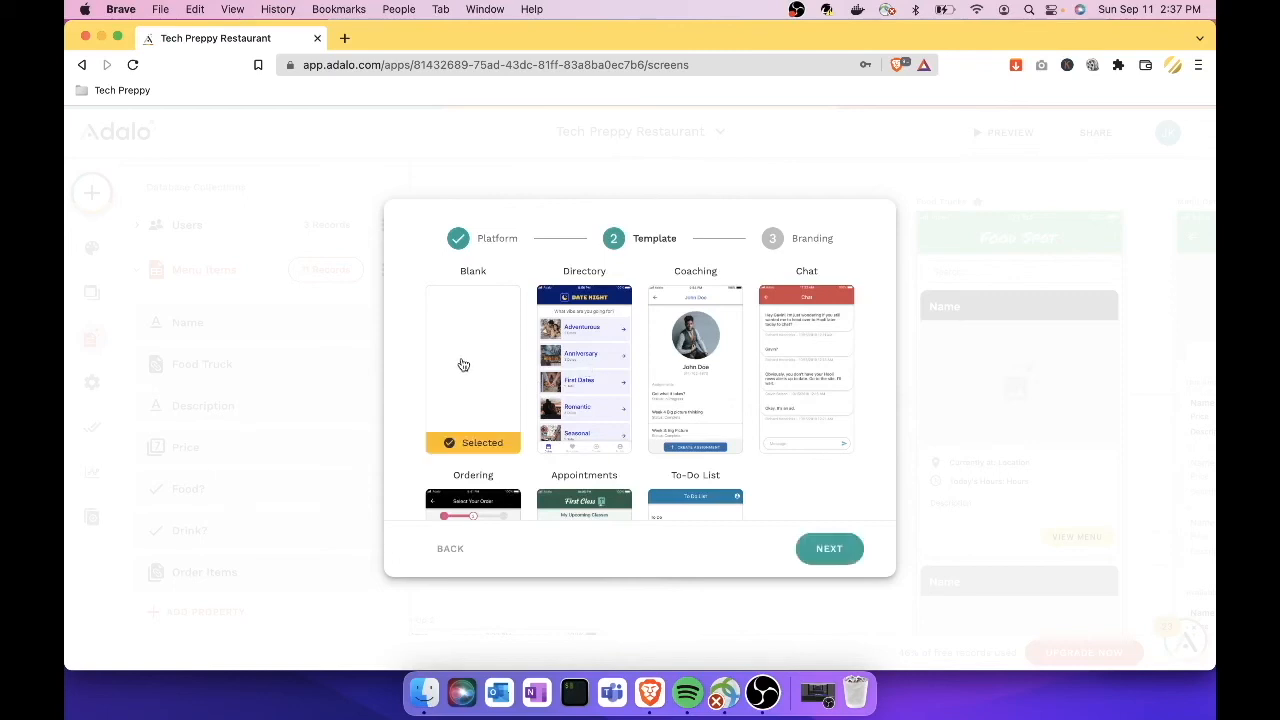
click(840, 551)
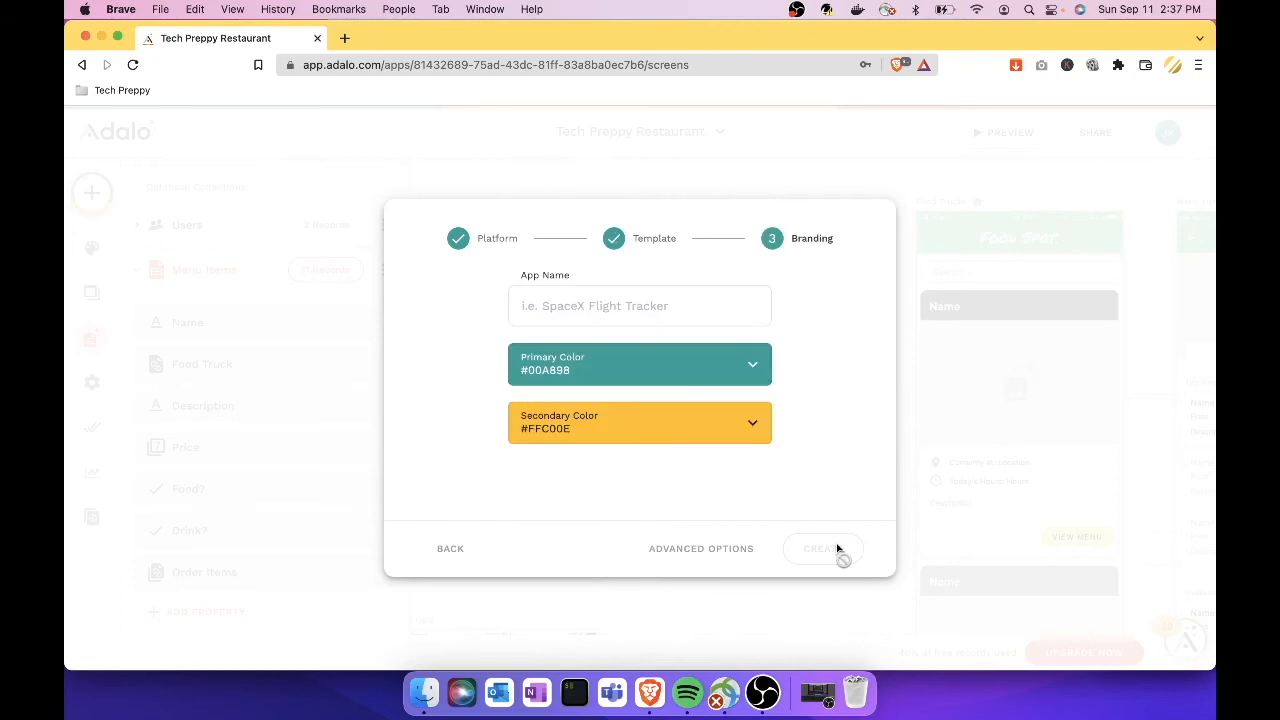
Step: Set primary colour #c79000 and secondary #1460cf, and name the app 'Random Application'
click(723, 372)
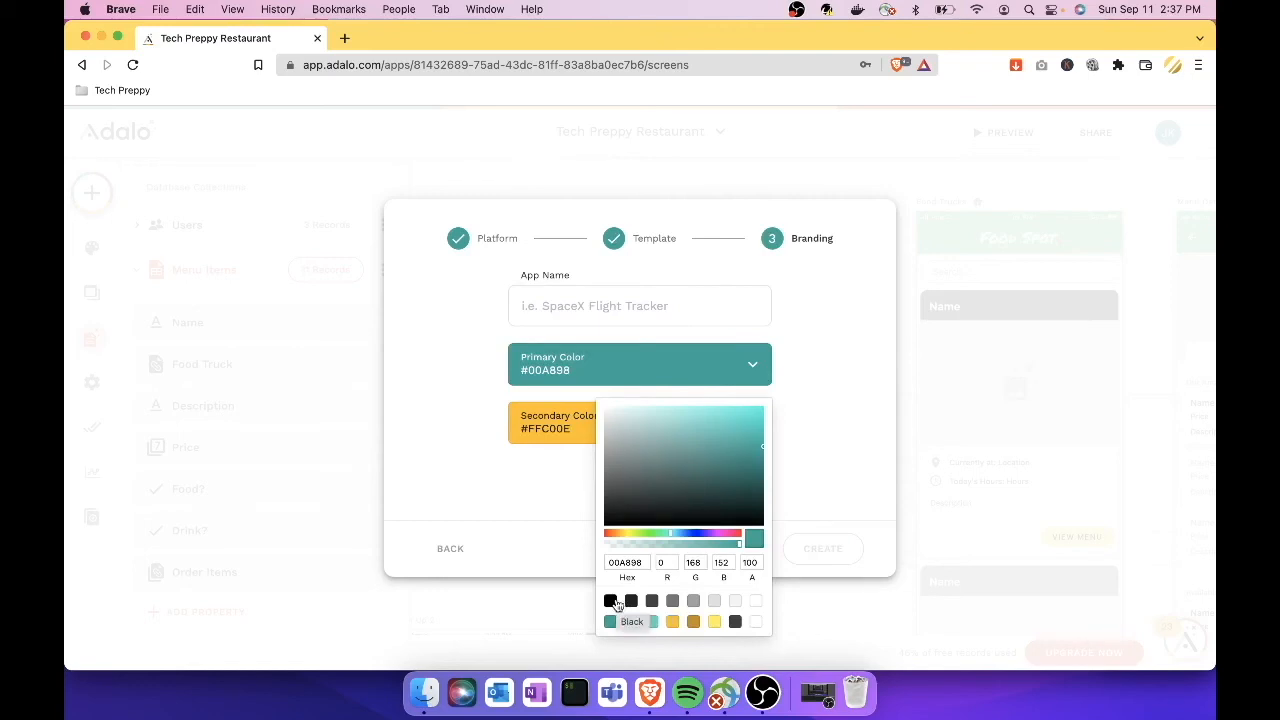
click(694, 624)
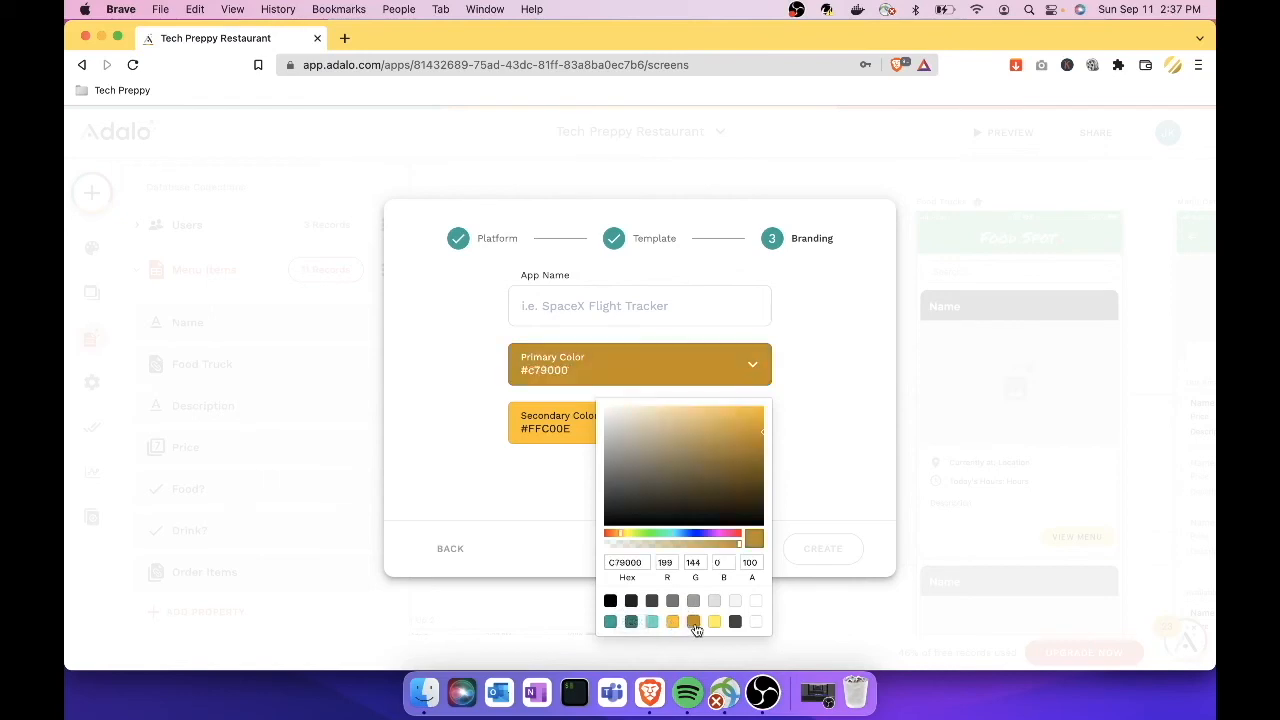
click(582, 432)
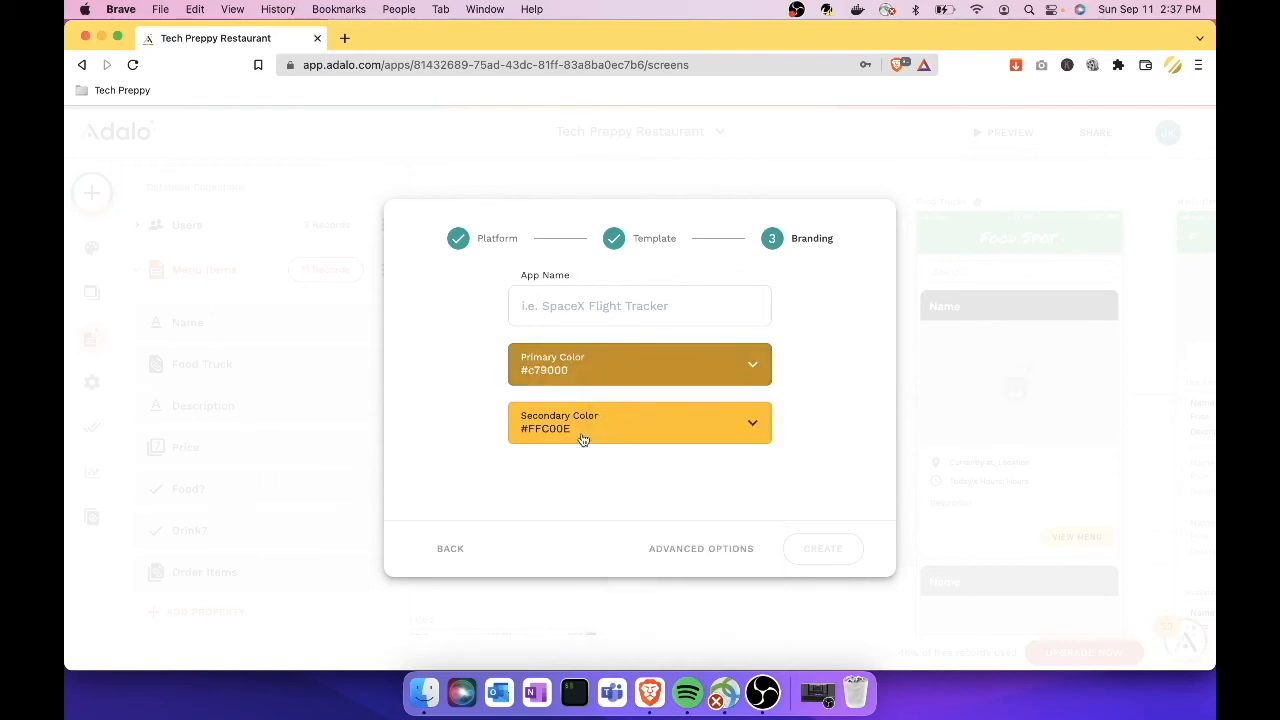
click(638, 434)
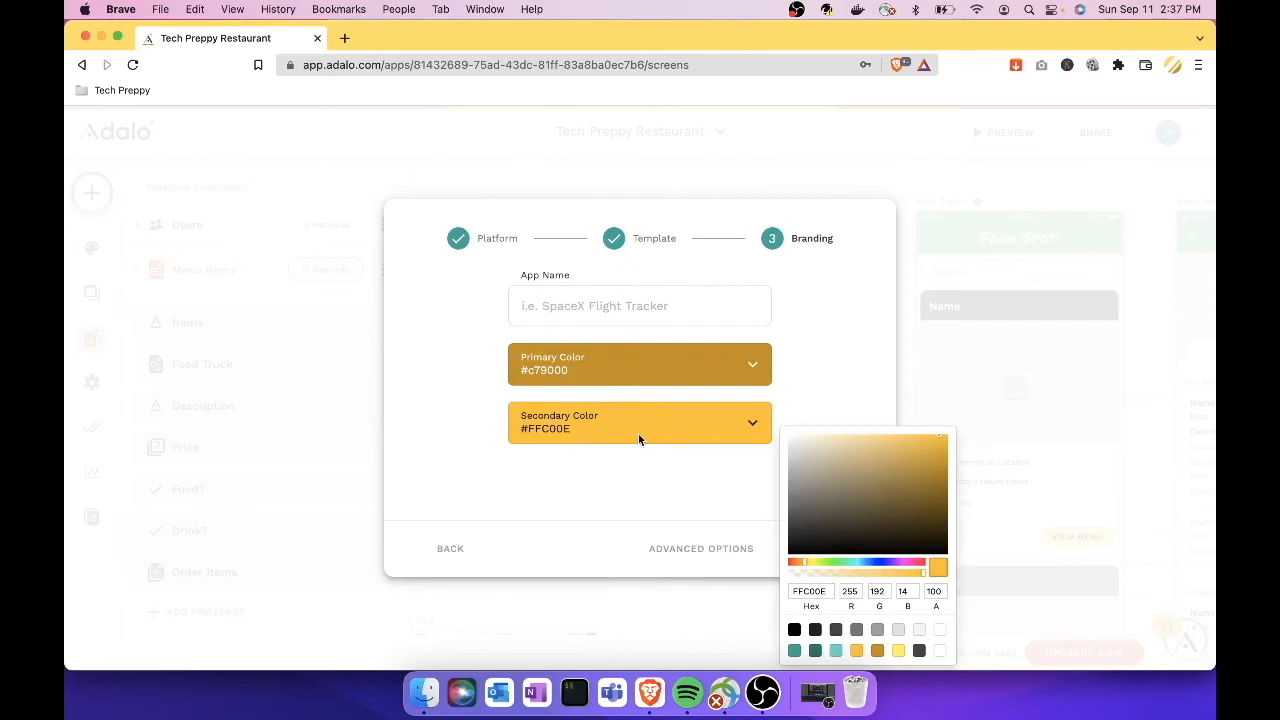
click(870, 563)
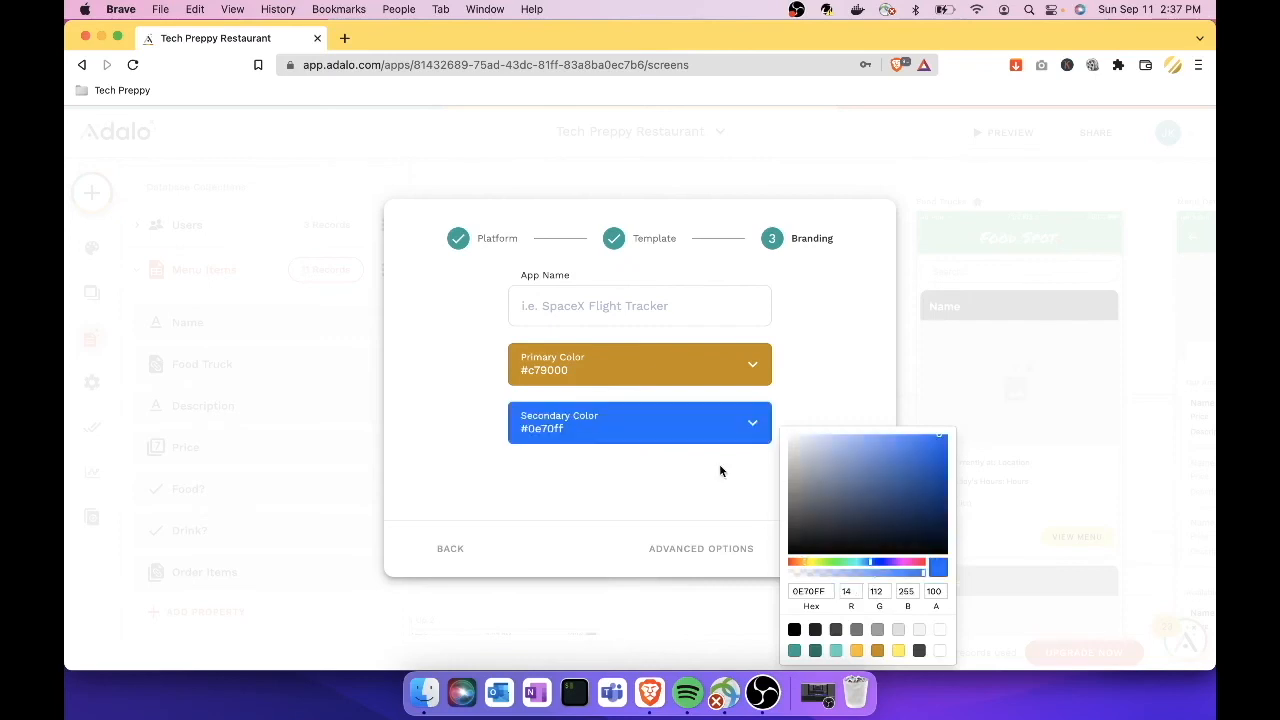
drag(927, 457, 932, 456)
click(836, 378)
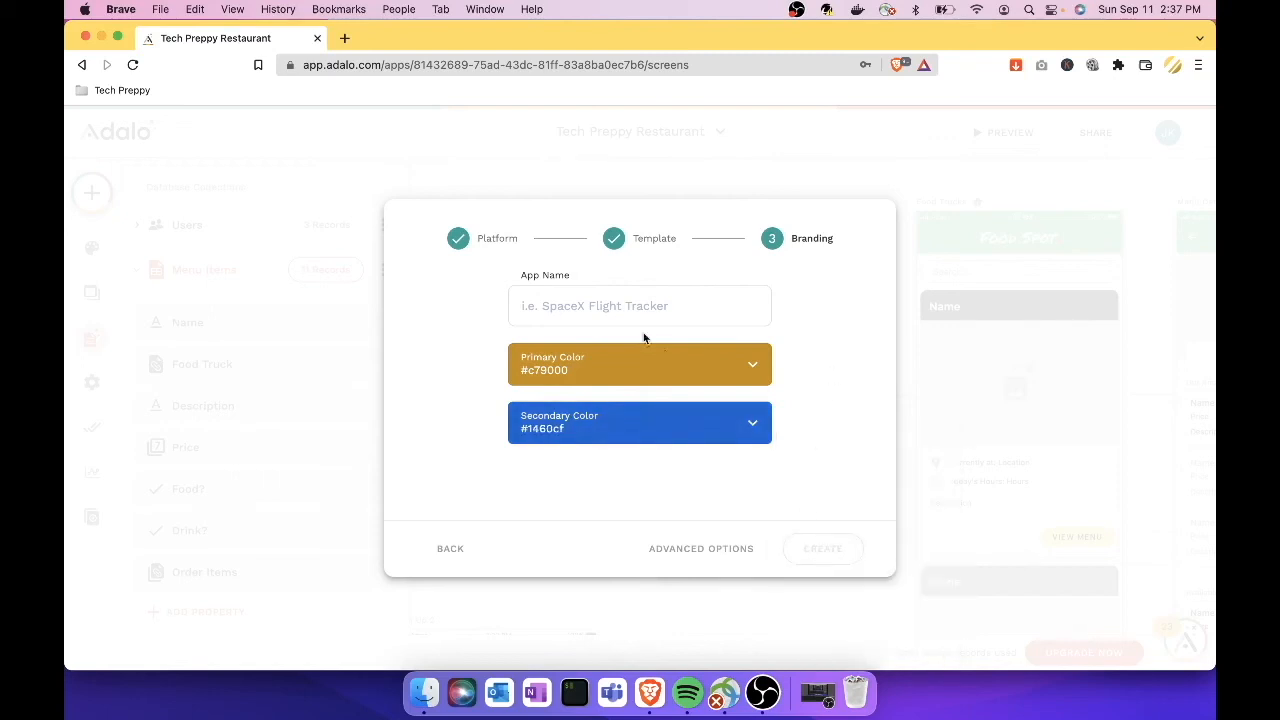
click(622, 297)
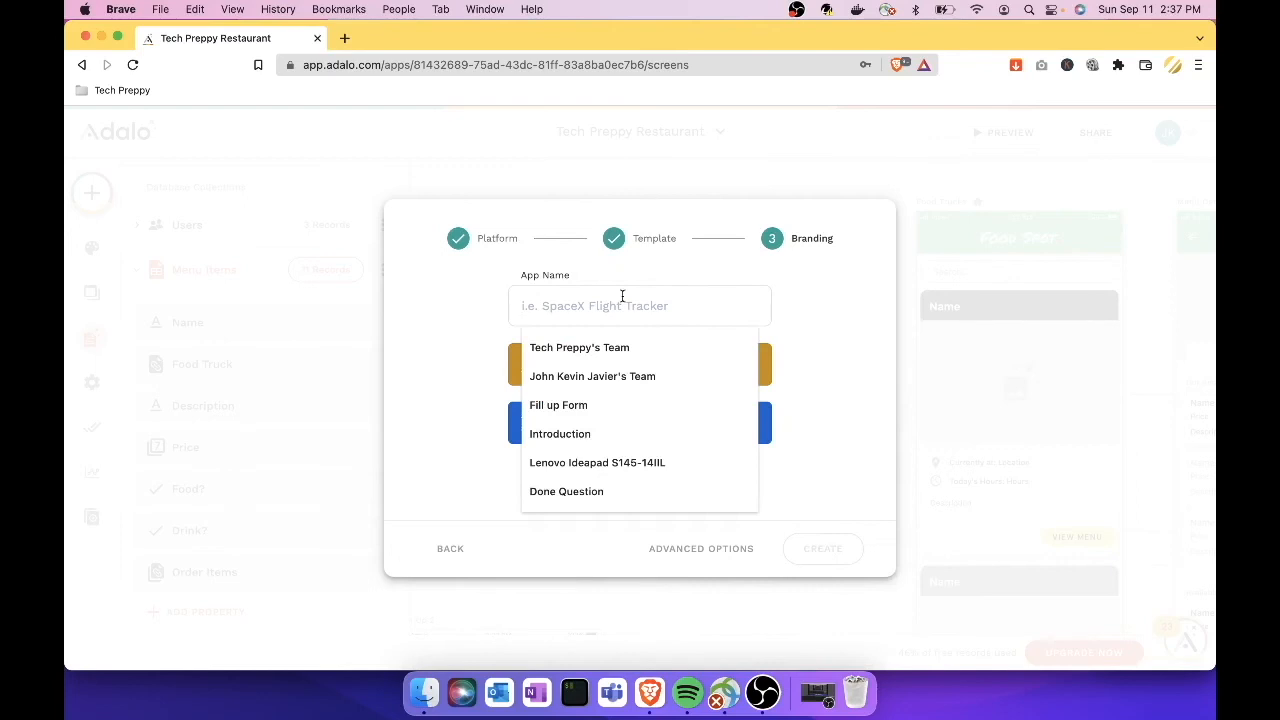
text(Random Application)
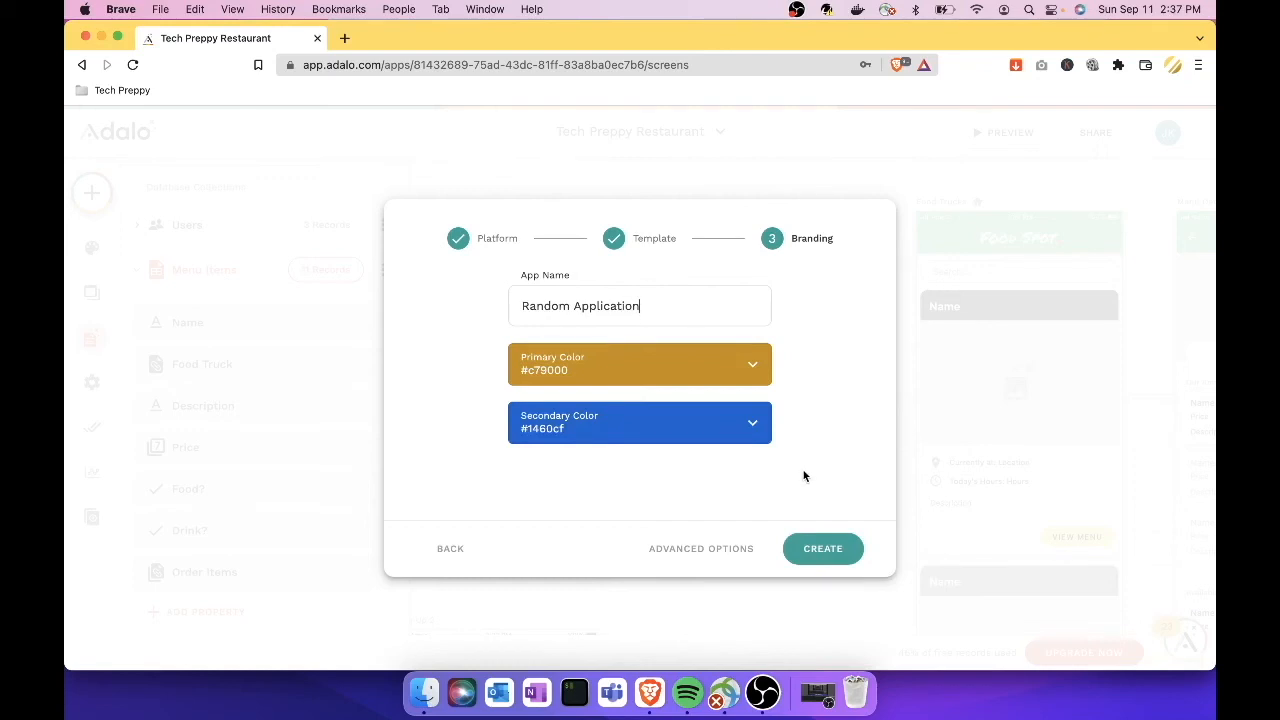
Step: Create the Random Application app with its default Signup, Login and Home screens
click(829, 549)
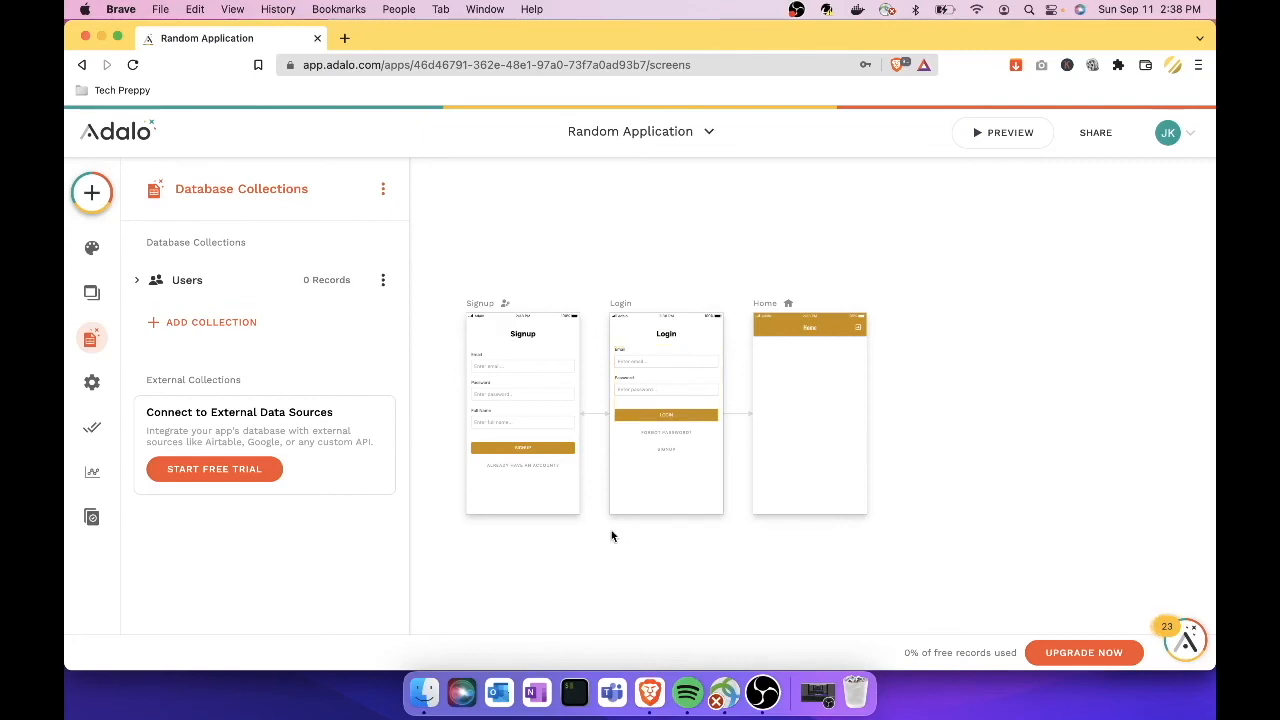
Step: Close the database collections list and delete the Signup screen
click(640, 555)
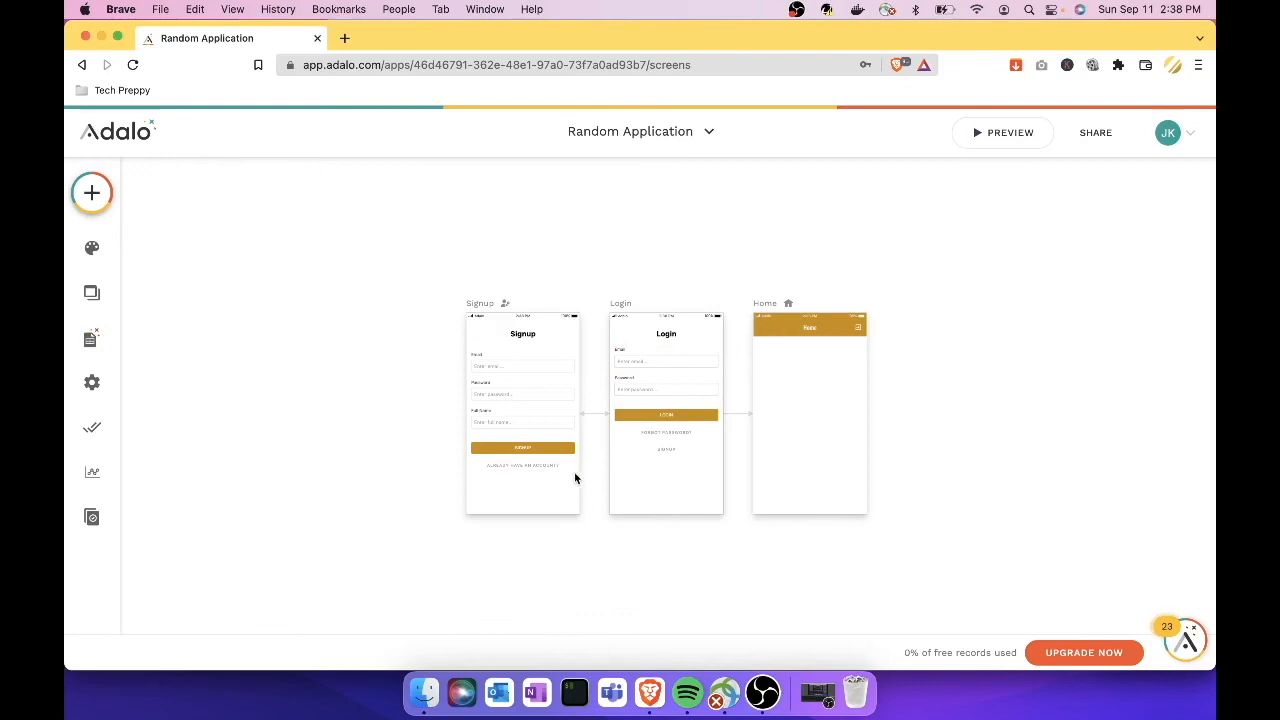
click(542, 452)
click(550, 492)
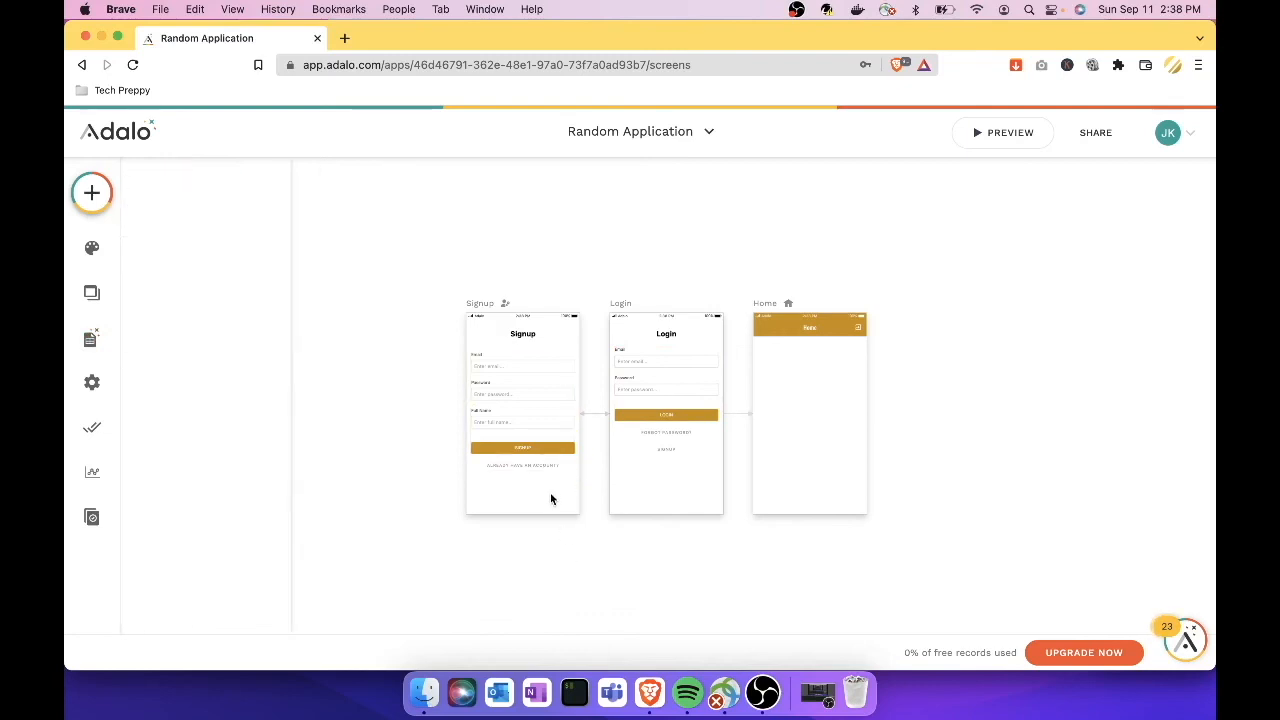
click(548, 476)
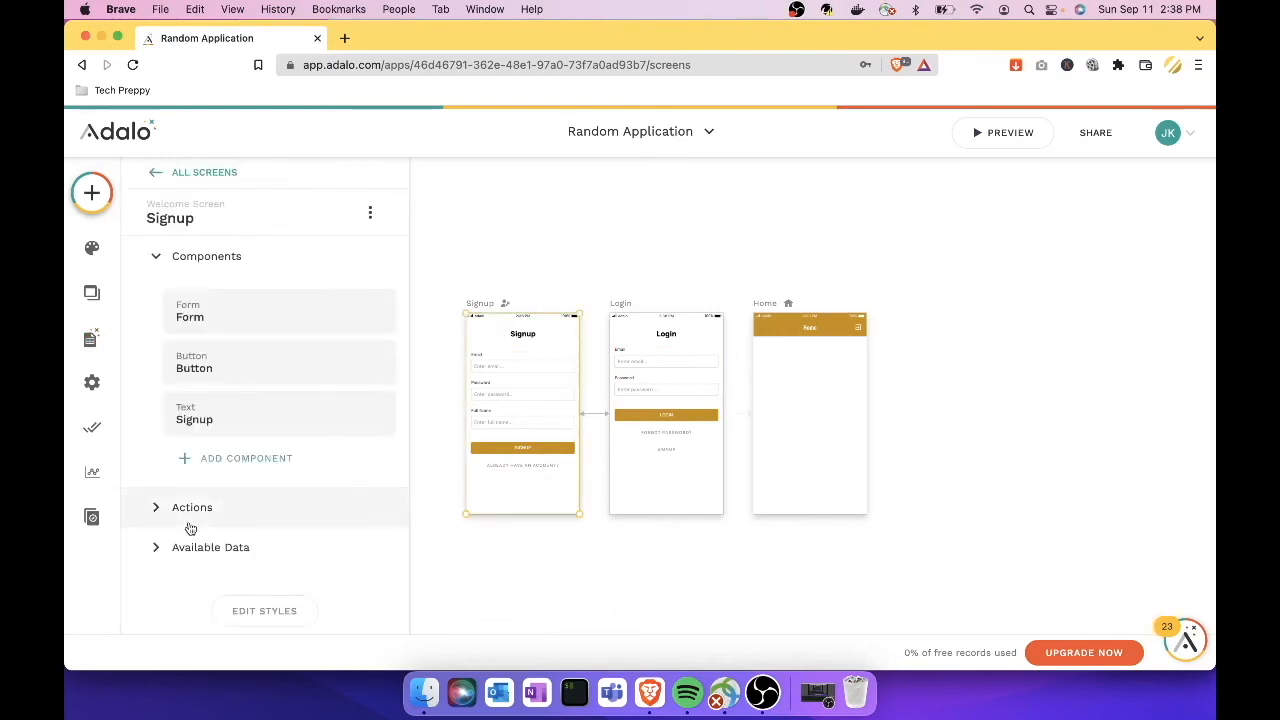
scroll(190, 528, down, 1)
click(370, 187)
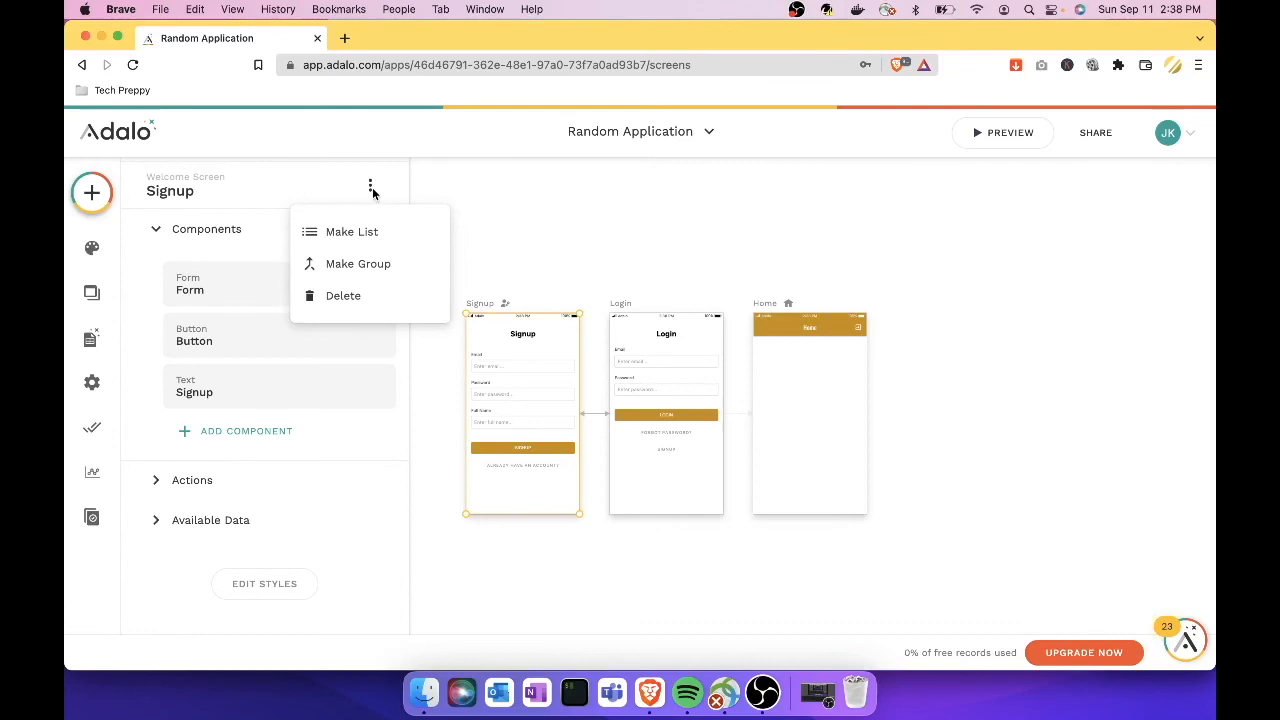
click(343, 297)
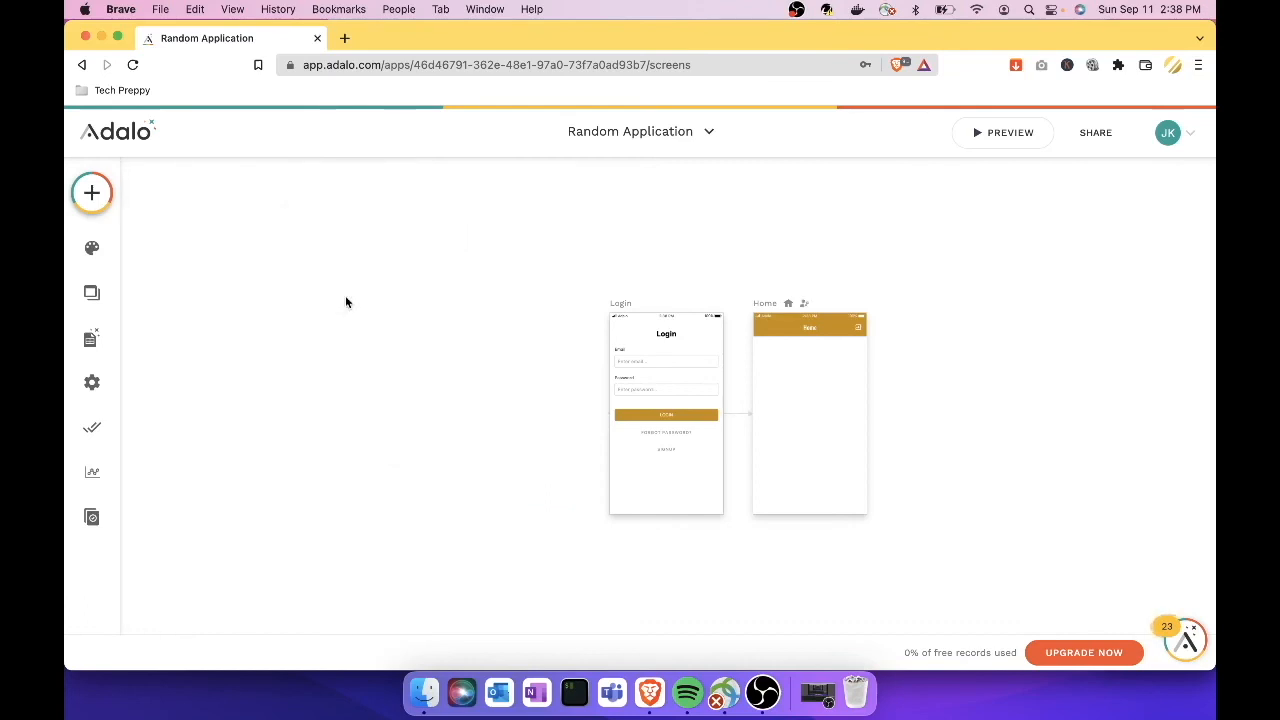
Step: Delete the Login screen and centre the remaining Home screen in view
click(700, 316)
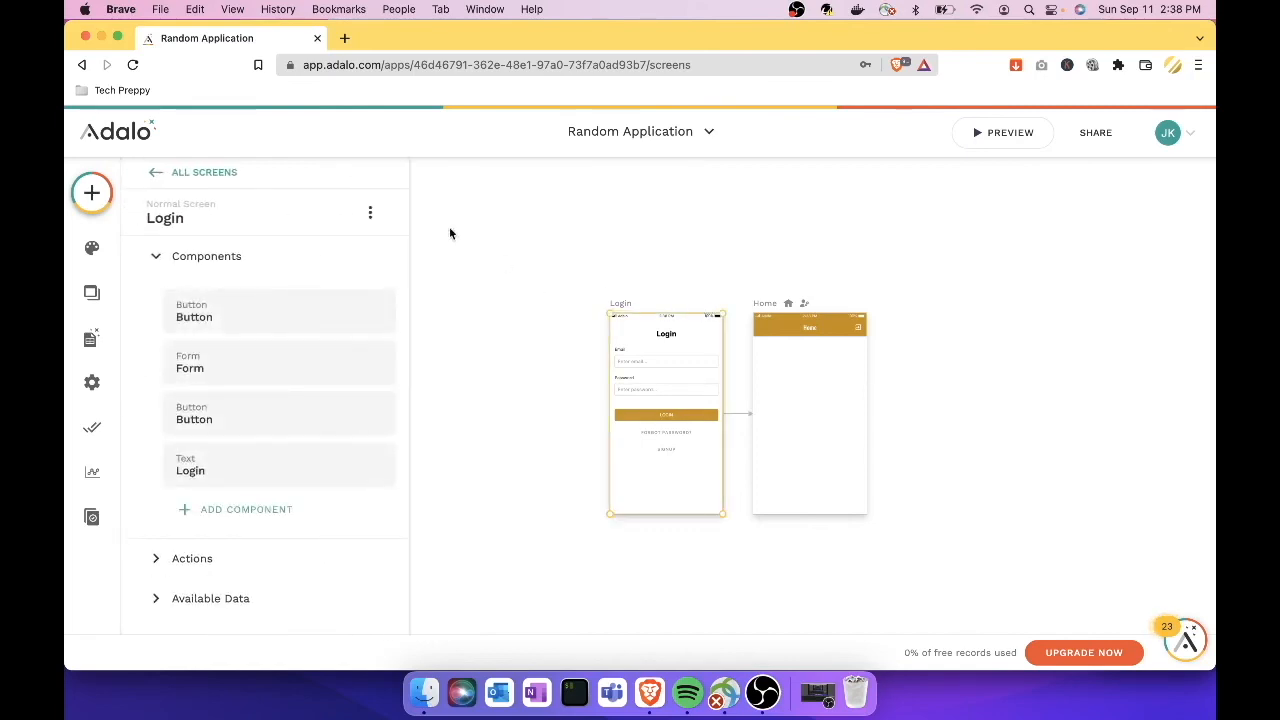
click(370, 212)
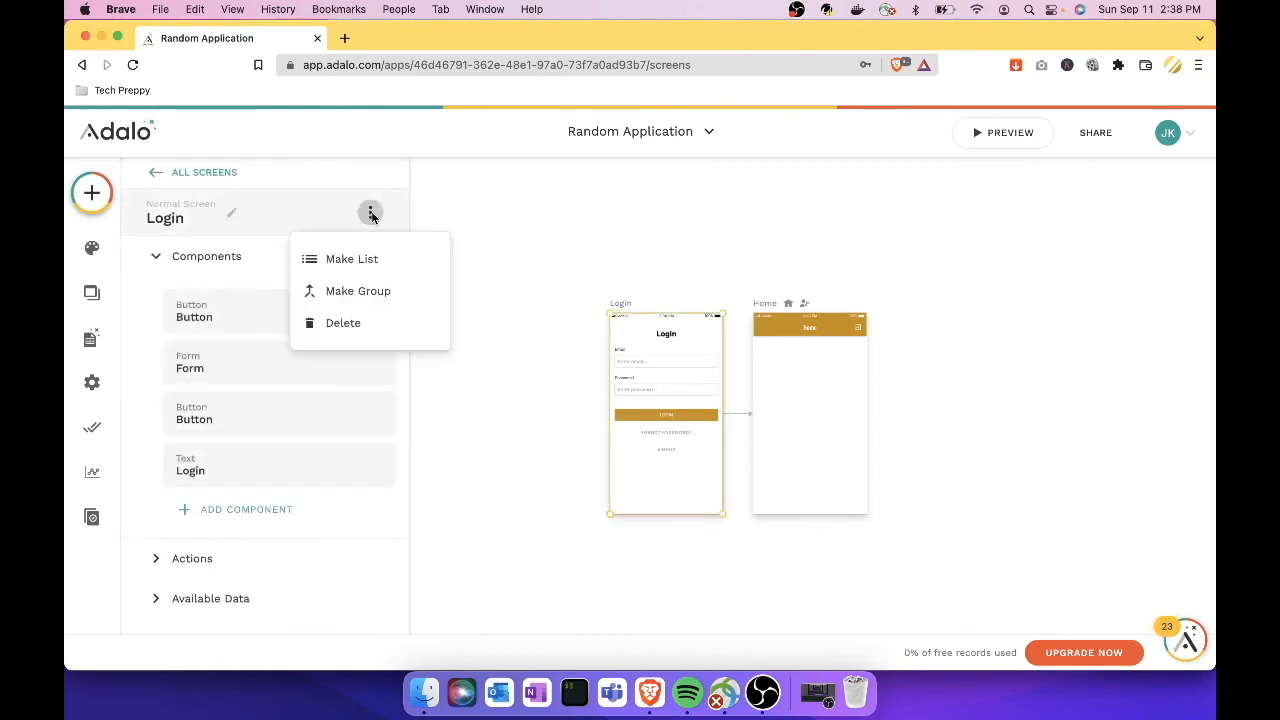
click(356, 325)
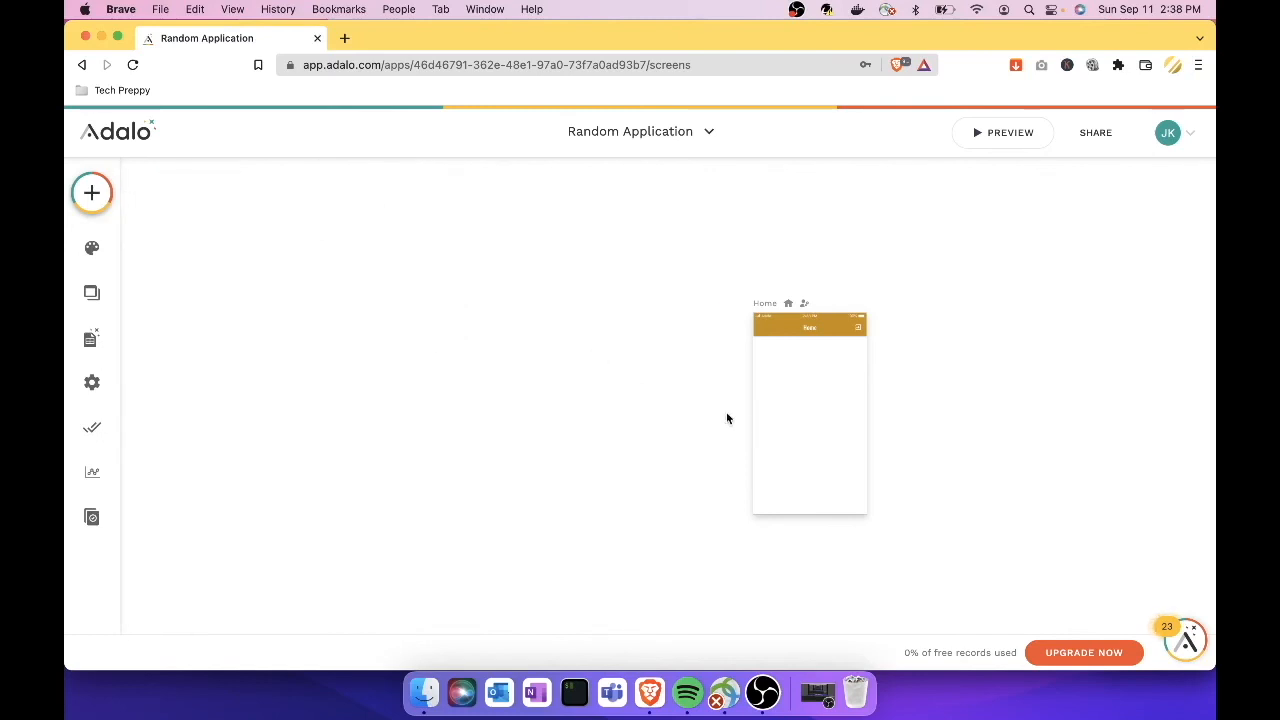
drag(680, 406, 604, 361)
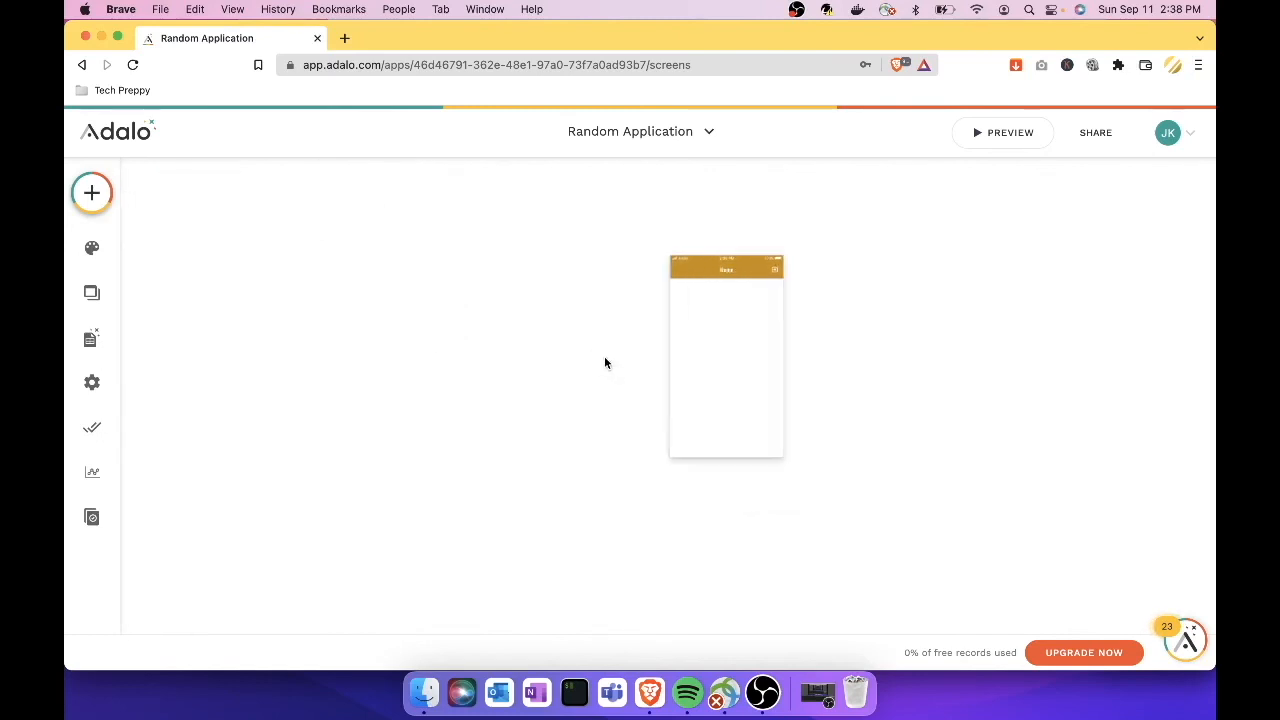
scroll(604, 362, up, 5)
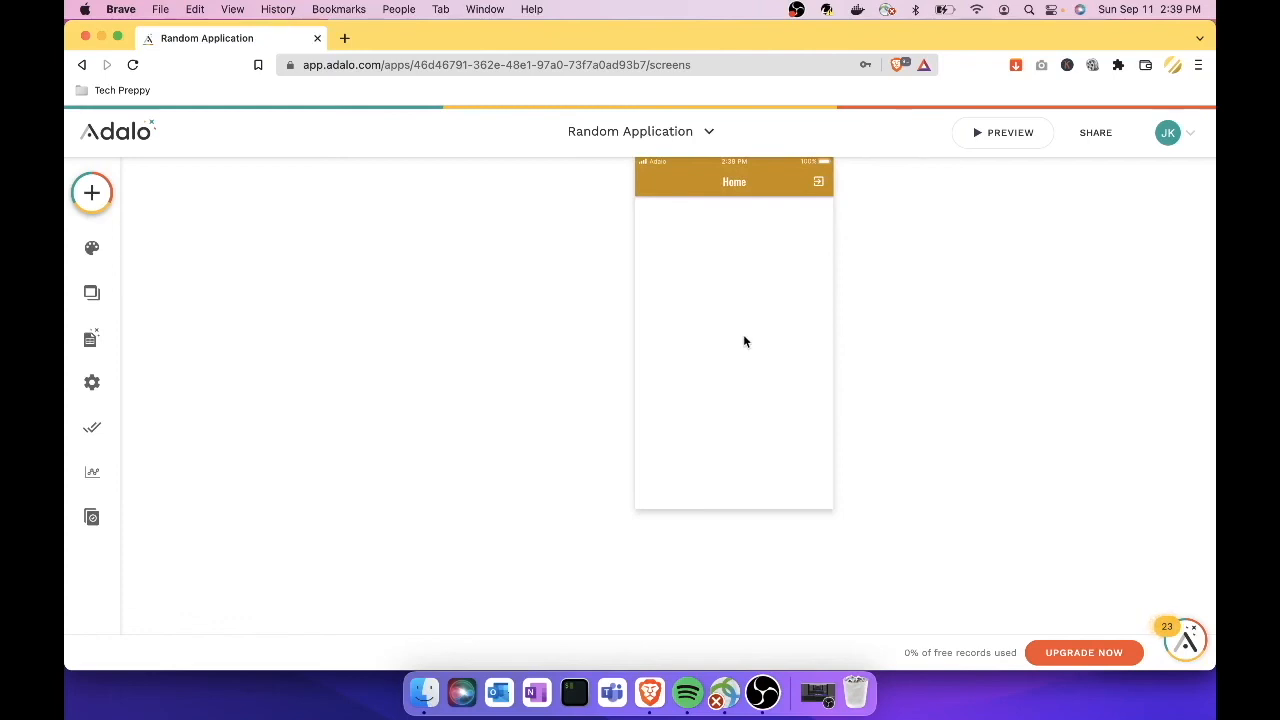
Step: Add a Text component at the top of Home reading 'Tech Preppy Autobiography'
click(92, 194)
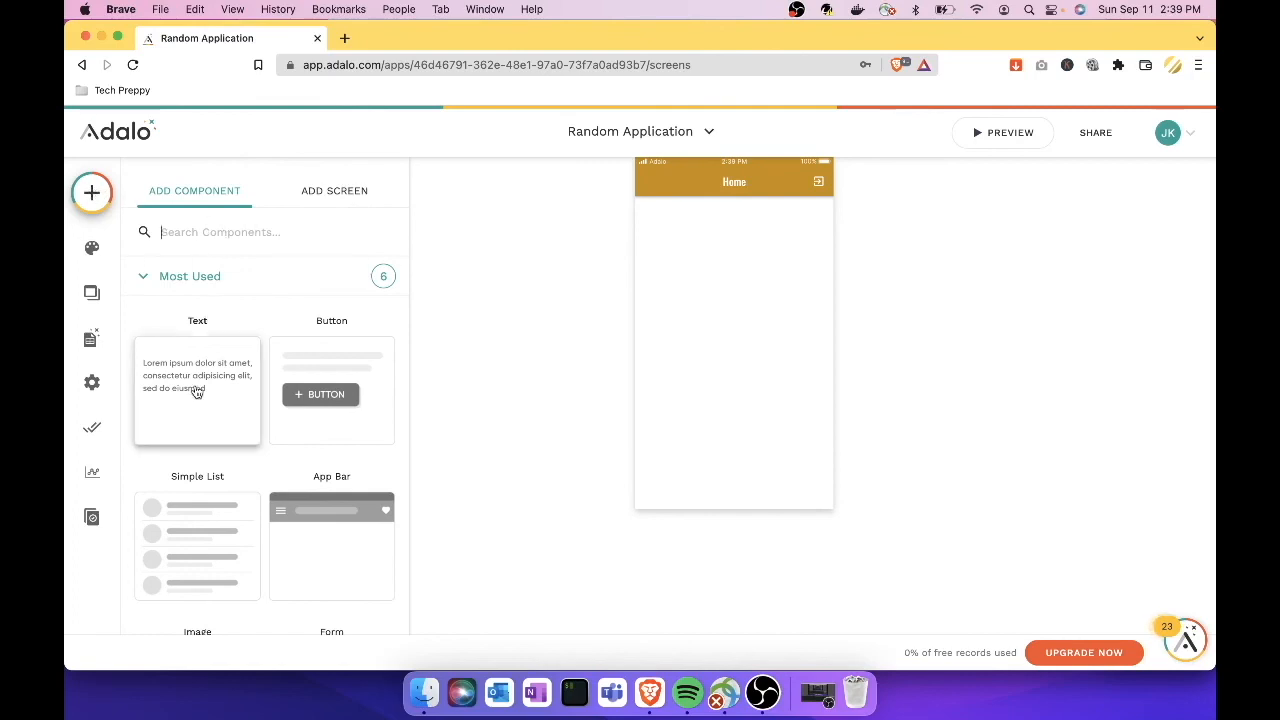
drag(203, 390, 668, 226)
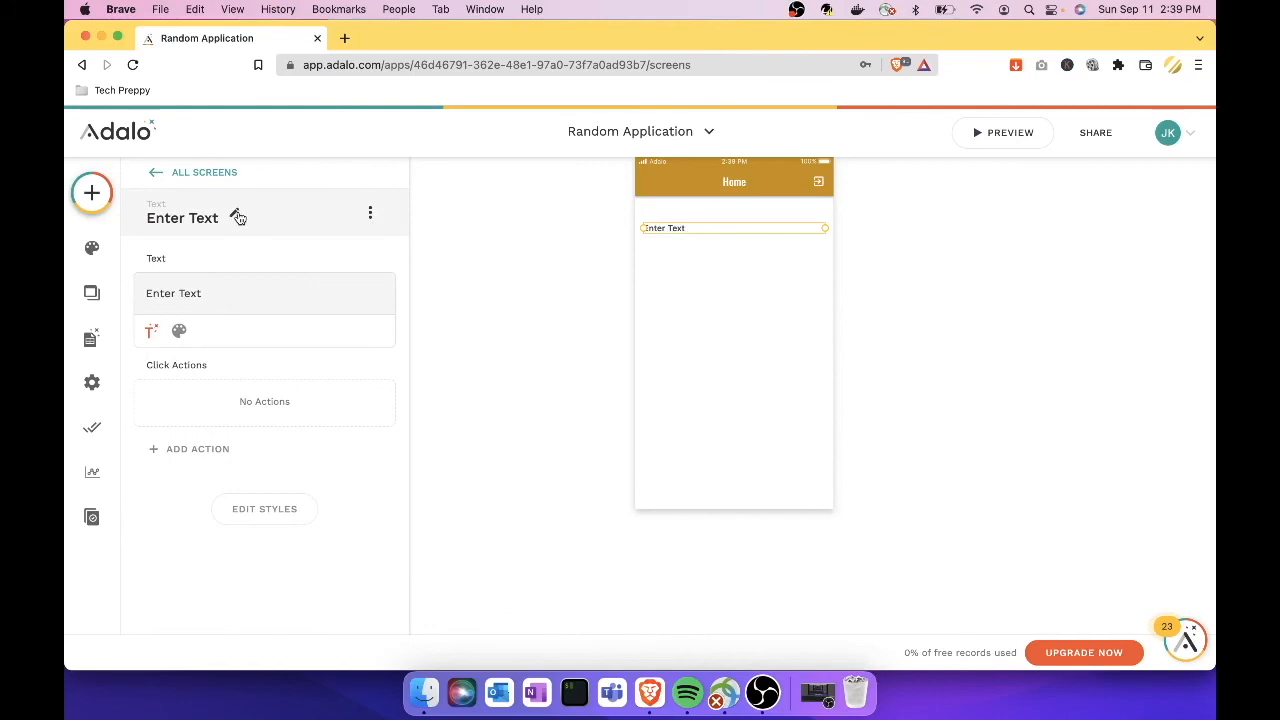
click(223, 293)
key(super+a)
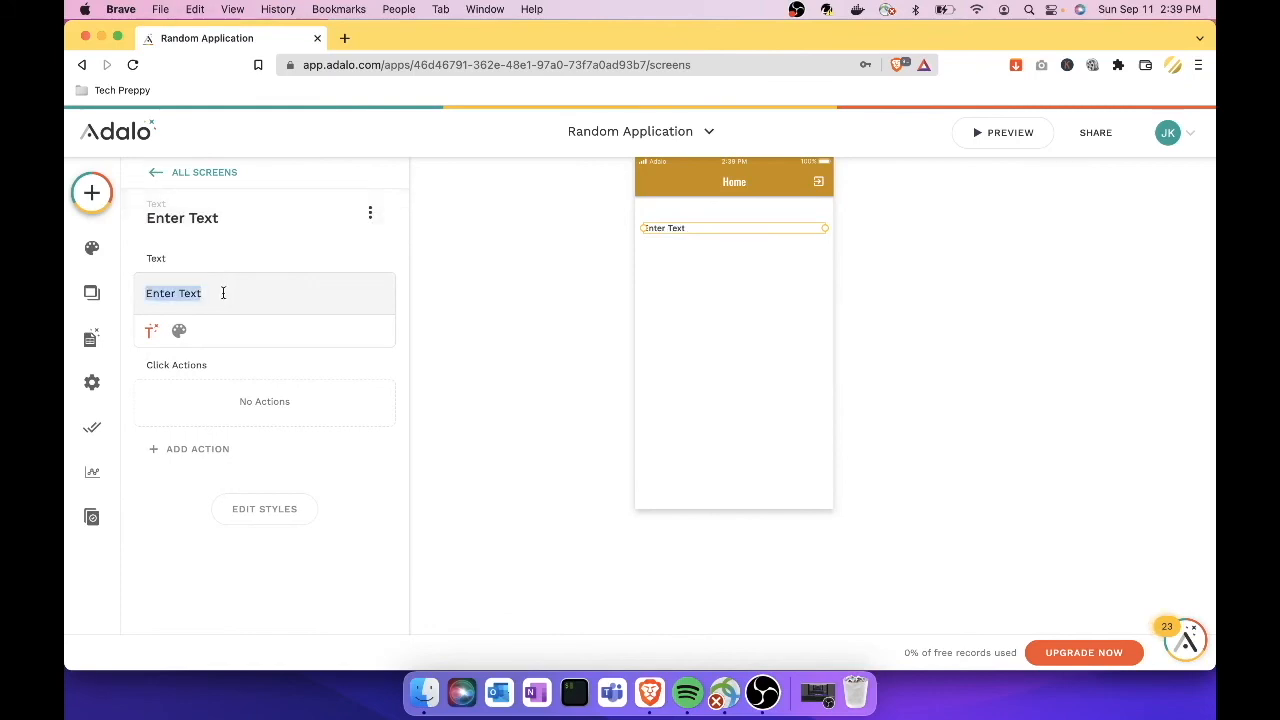
text(Tech Preppy Autobiography)
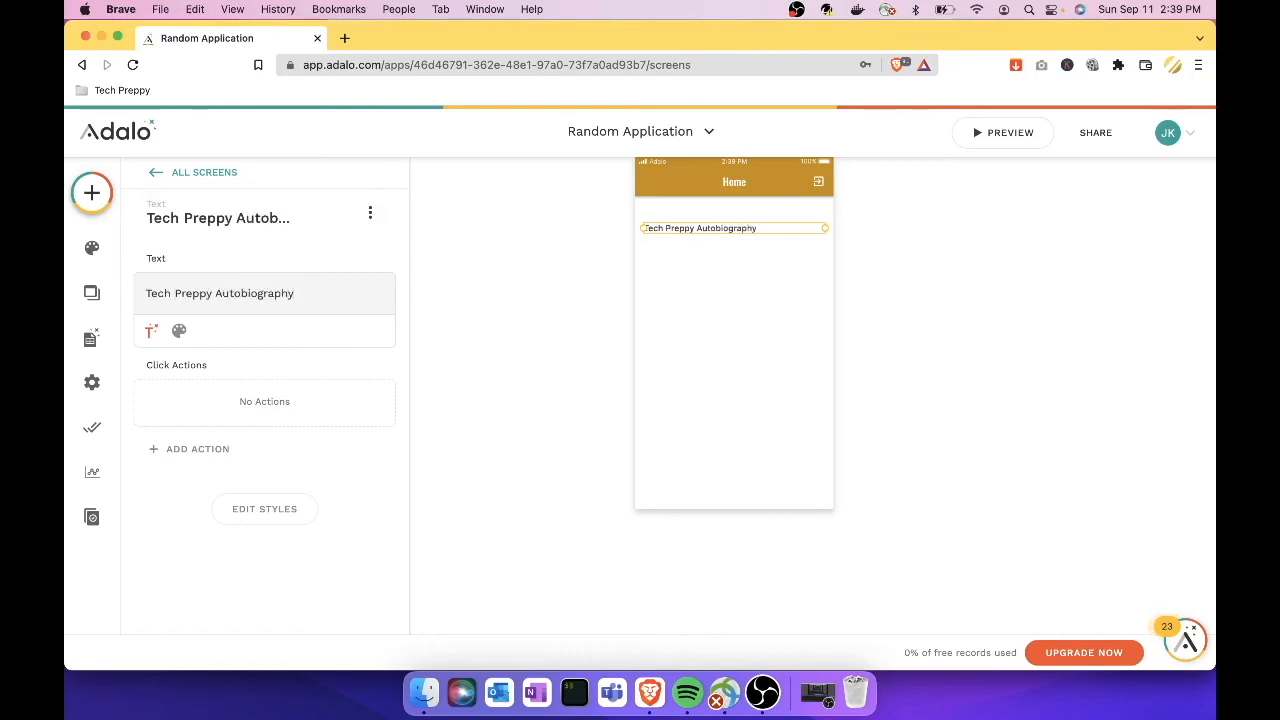
Step: Format the title with Medium weight, font size 25 and centre alignment
click(179, 340)
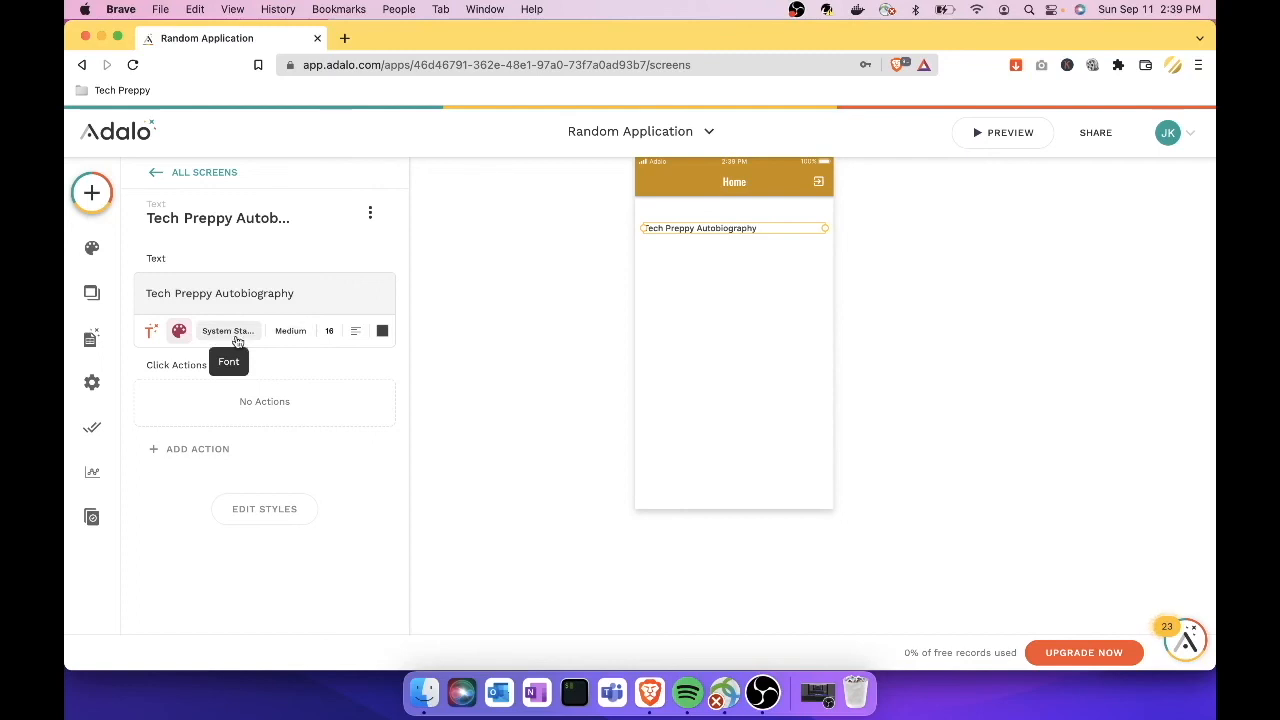
click(287, 336)
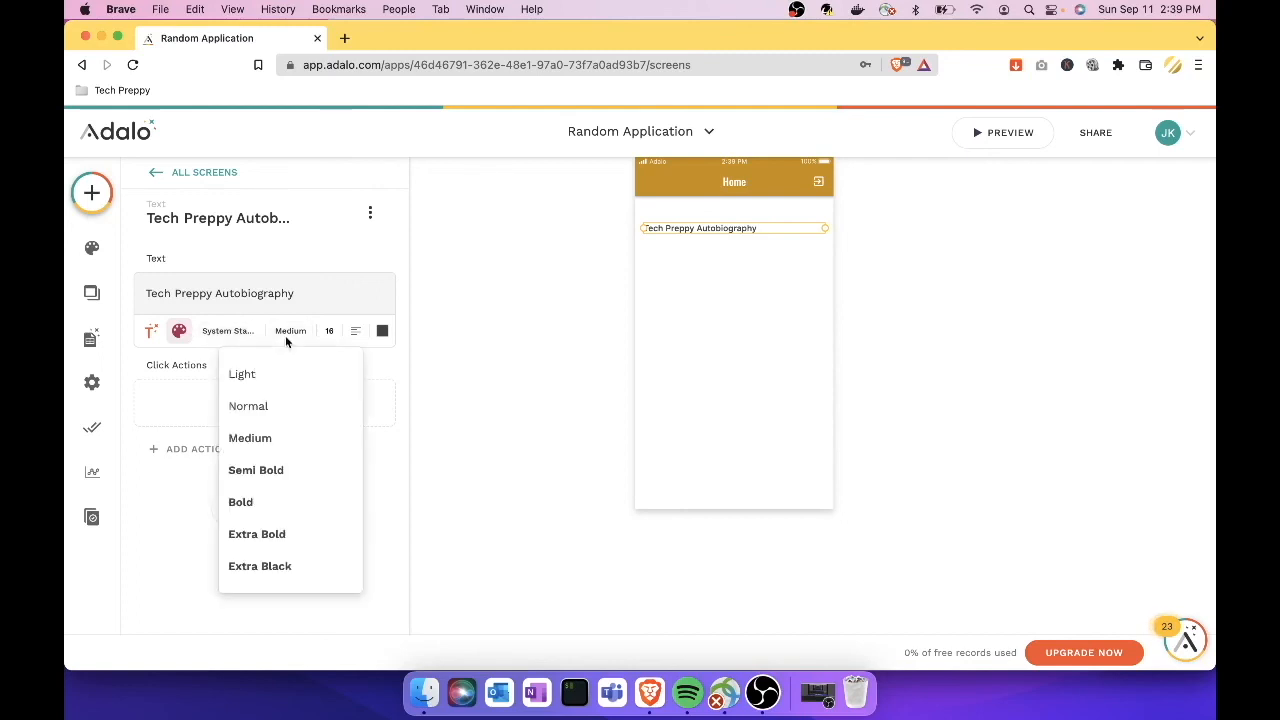
click(329, 331)
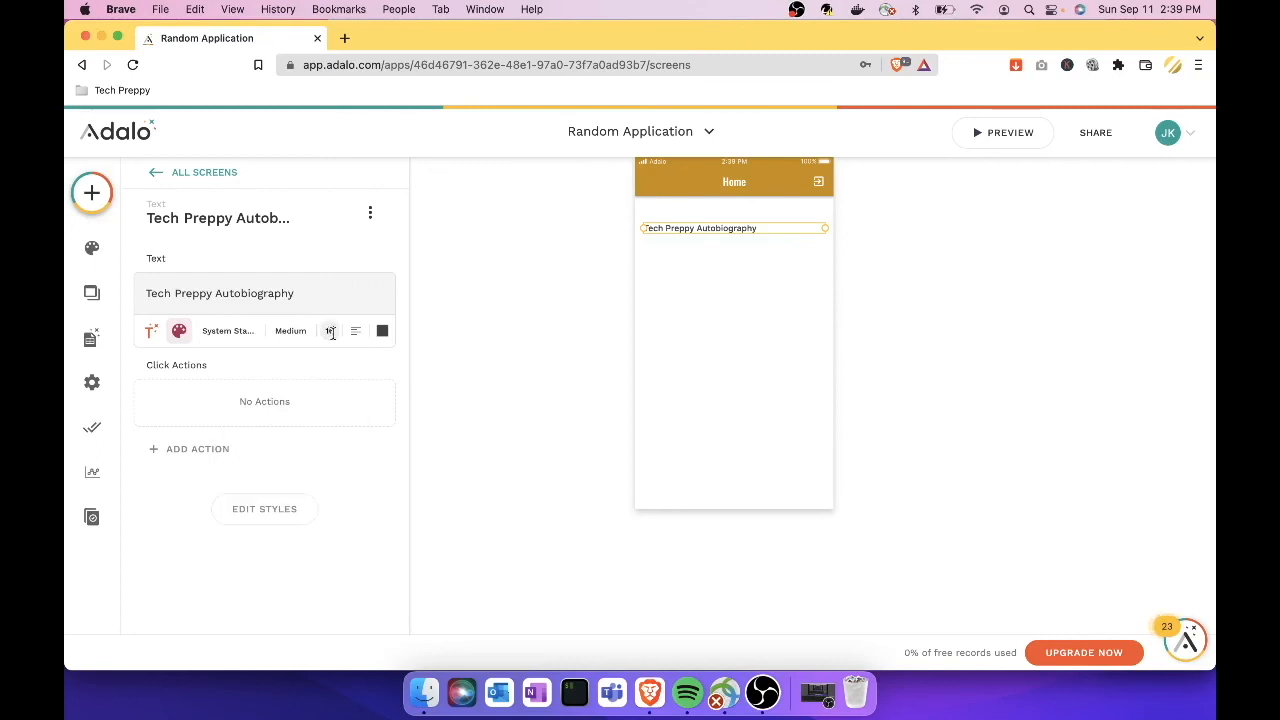
text(30)
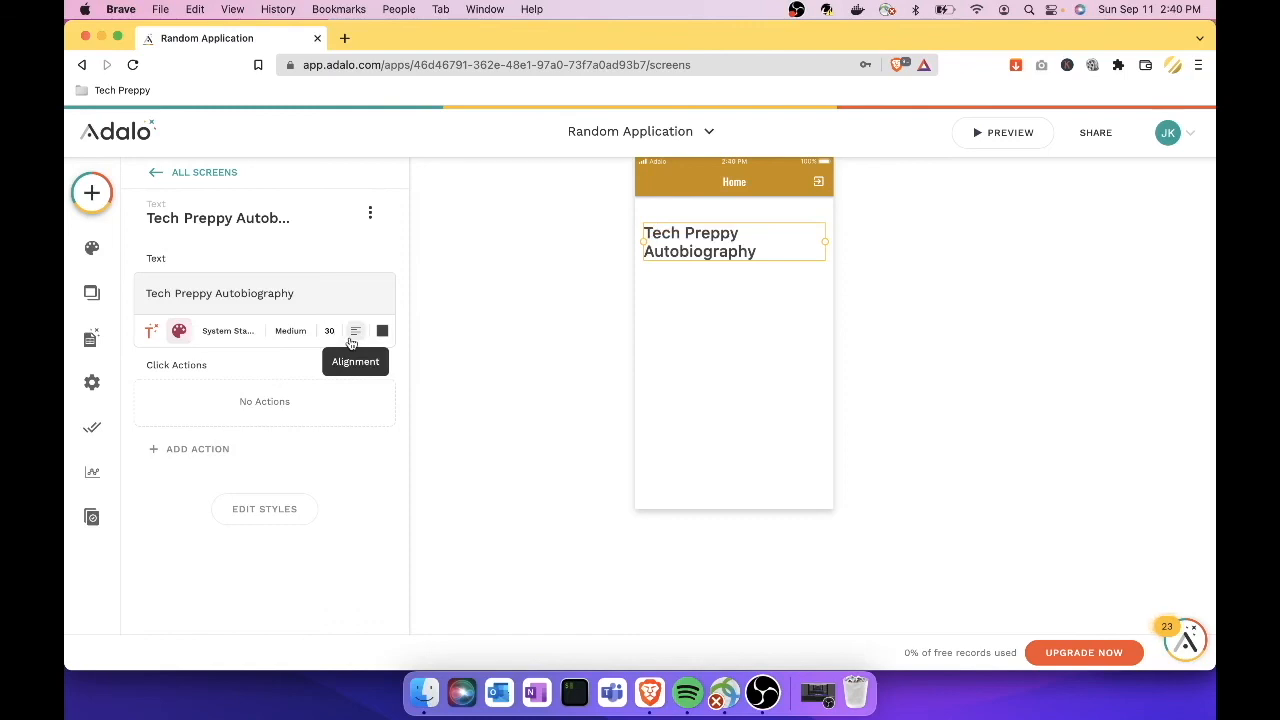
key(BackSpace)
key(BackSpace)
text(25)
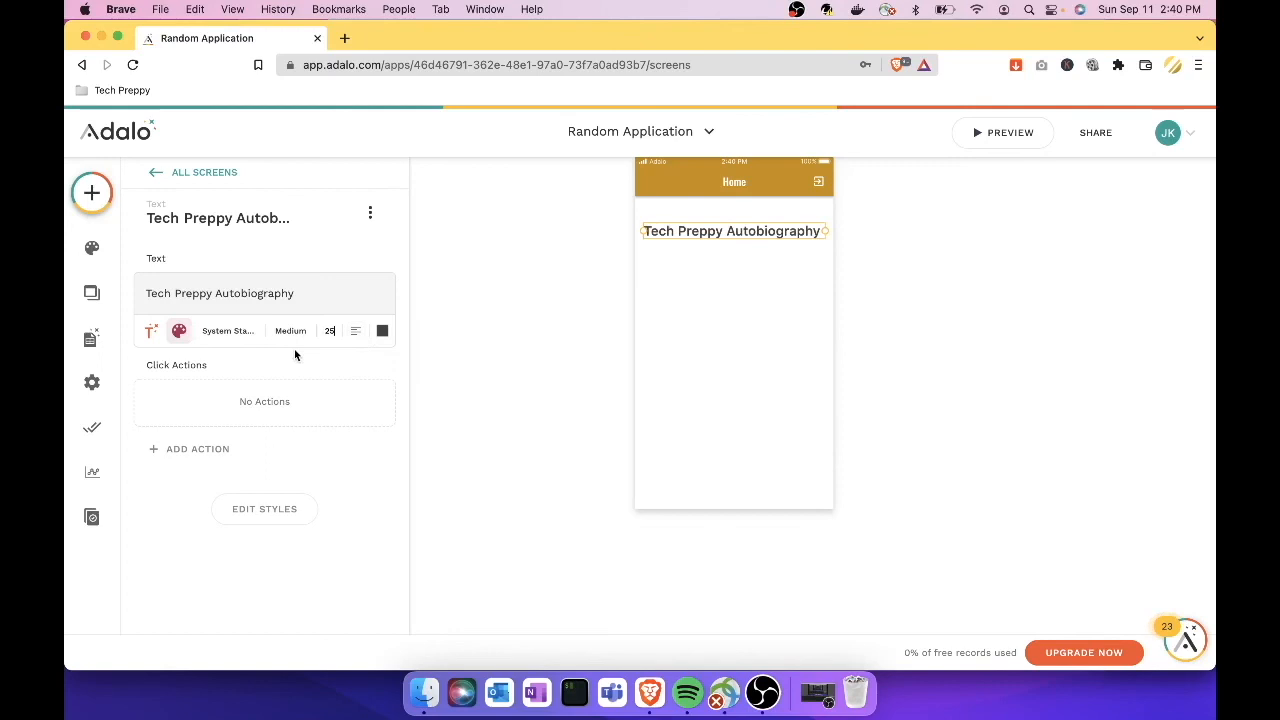
click(355, 333)
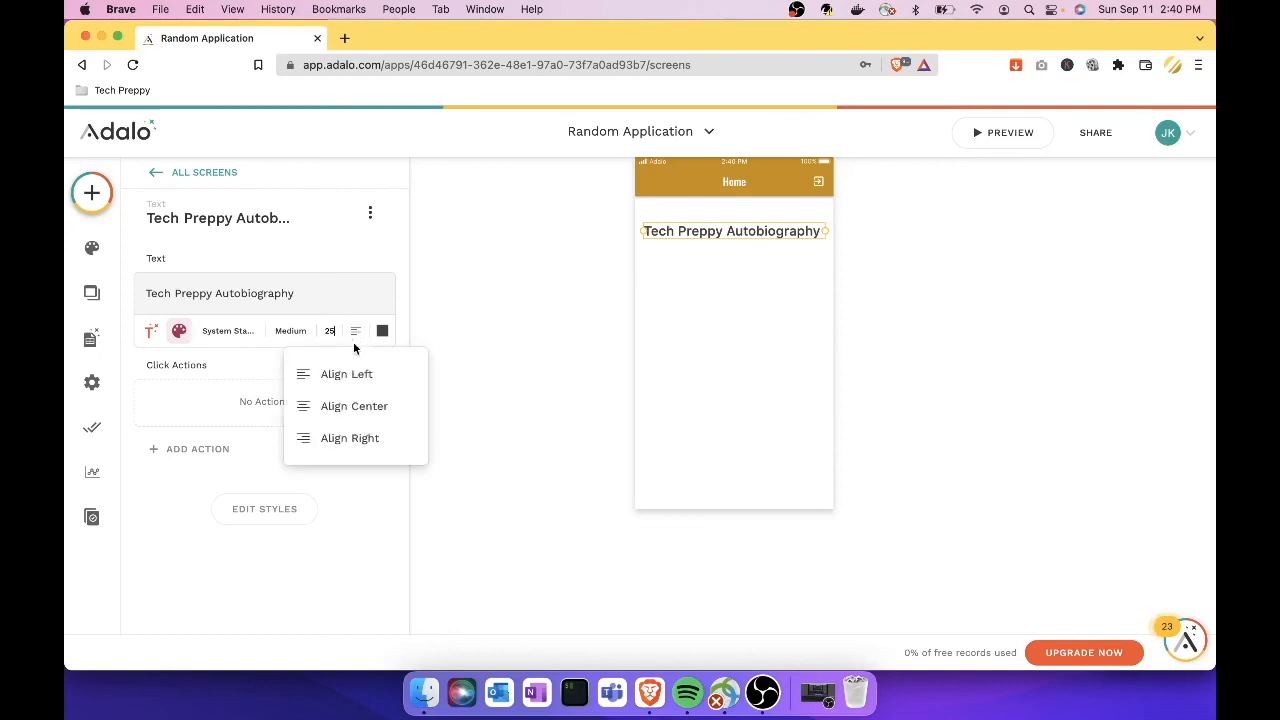
click(351, 405)
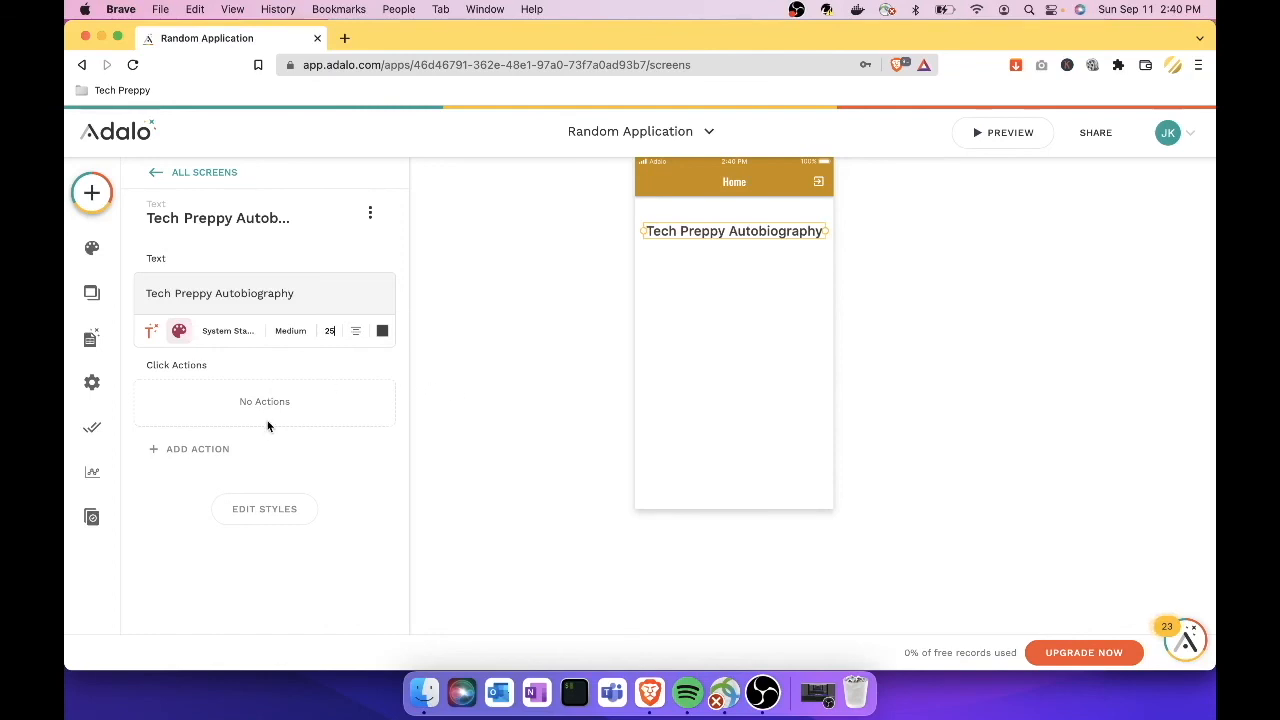
click(505, 400)
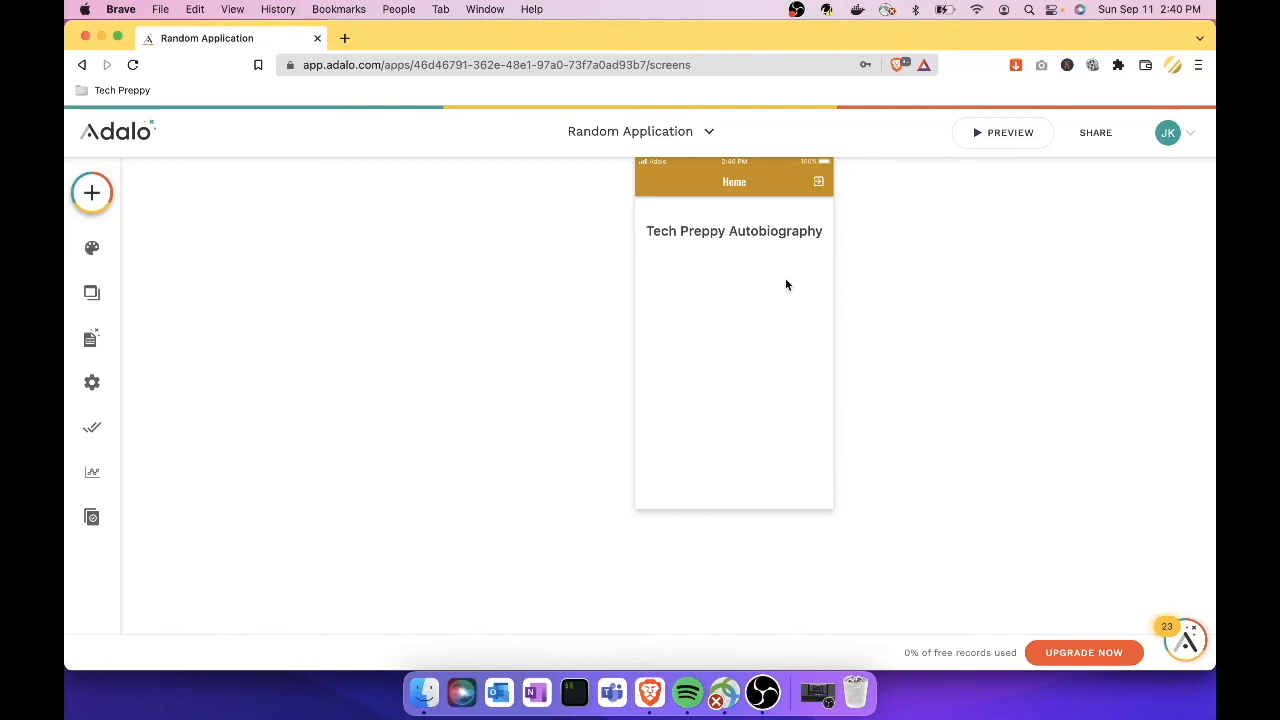
Step: Search the components for 'image' and browse the Image, Image List and Image Picker results
click(104, 198)
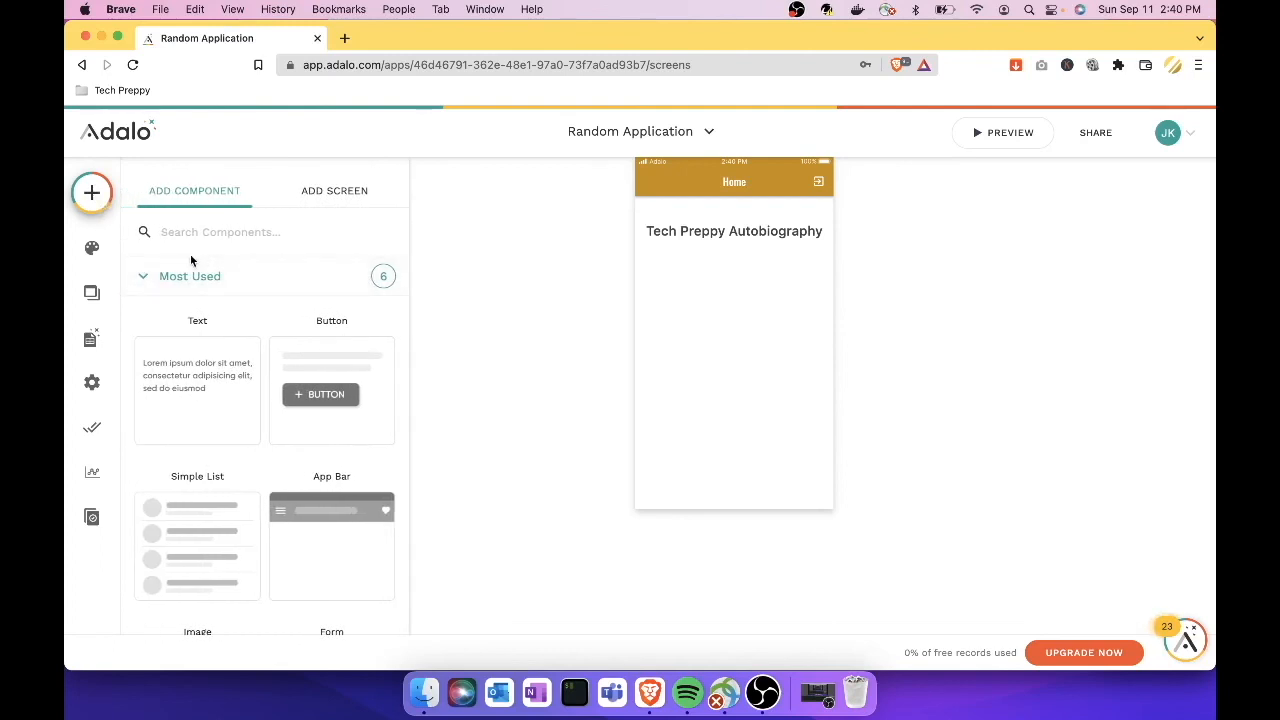
click(144, 277)
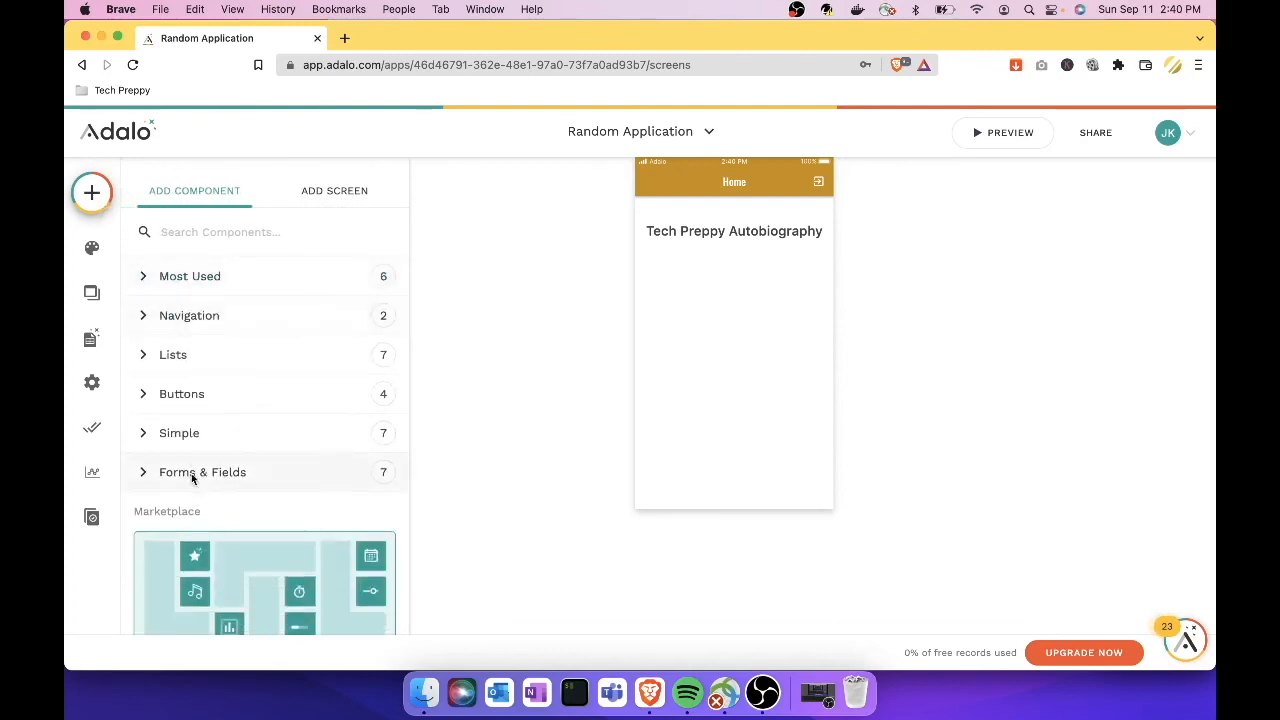
click(234, 234)
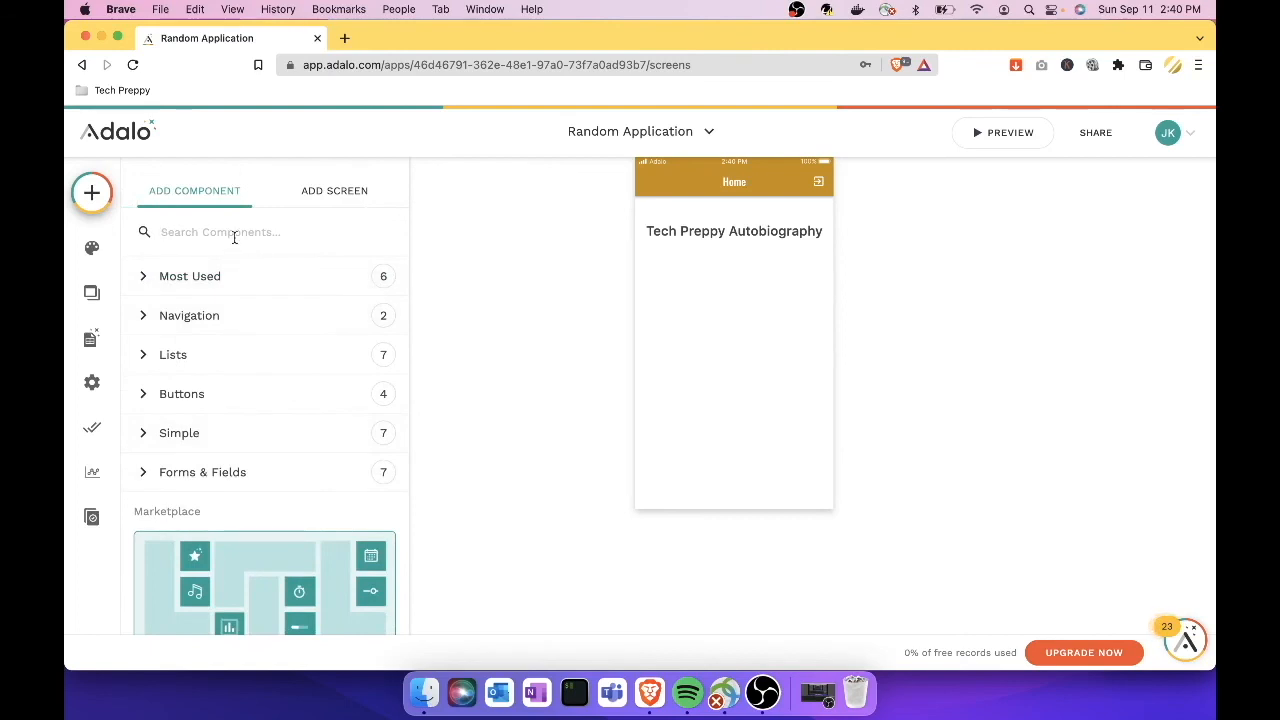
text(imag)
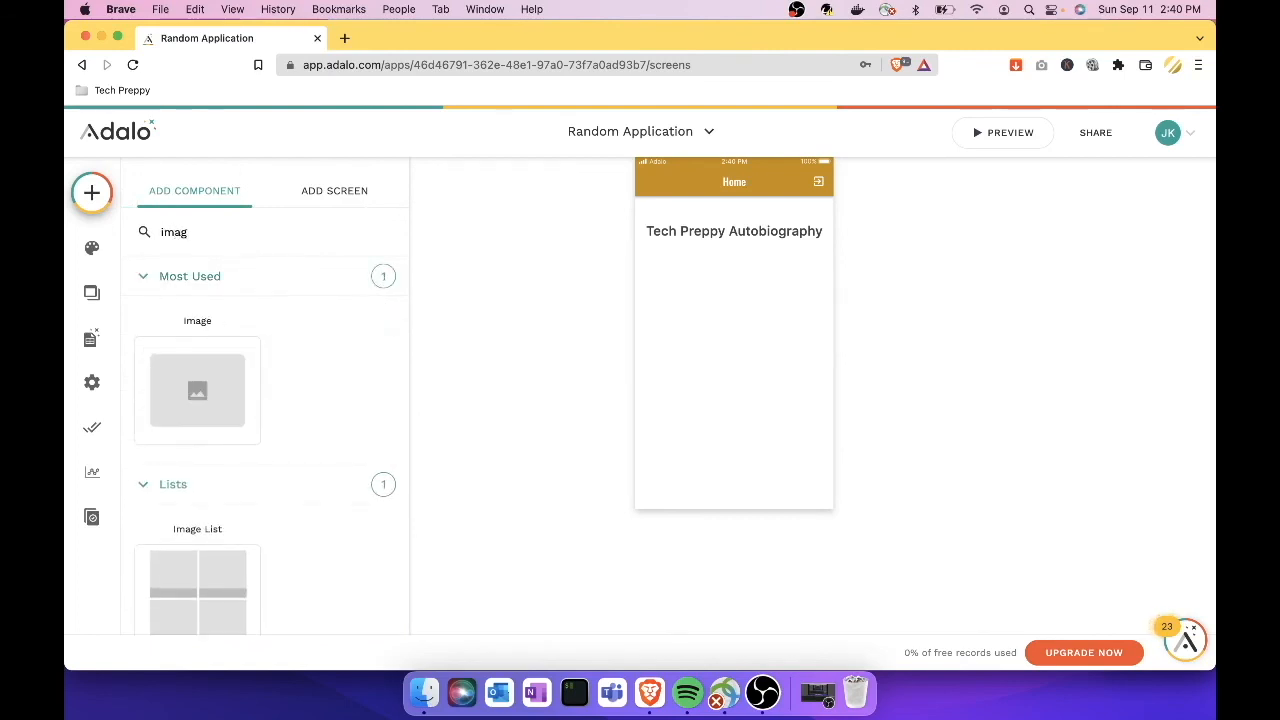
text(e)
scroll(213, 411, down, 1)
scroll(213, 411, down, 5)
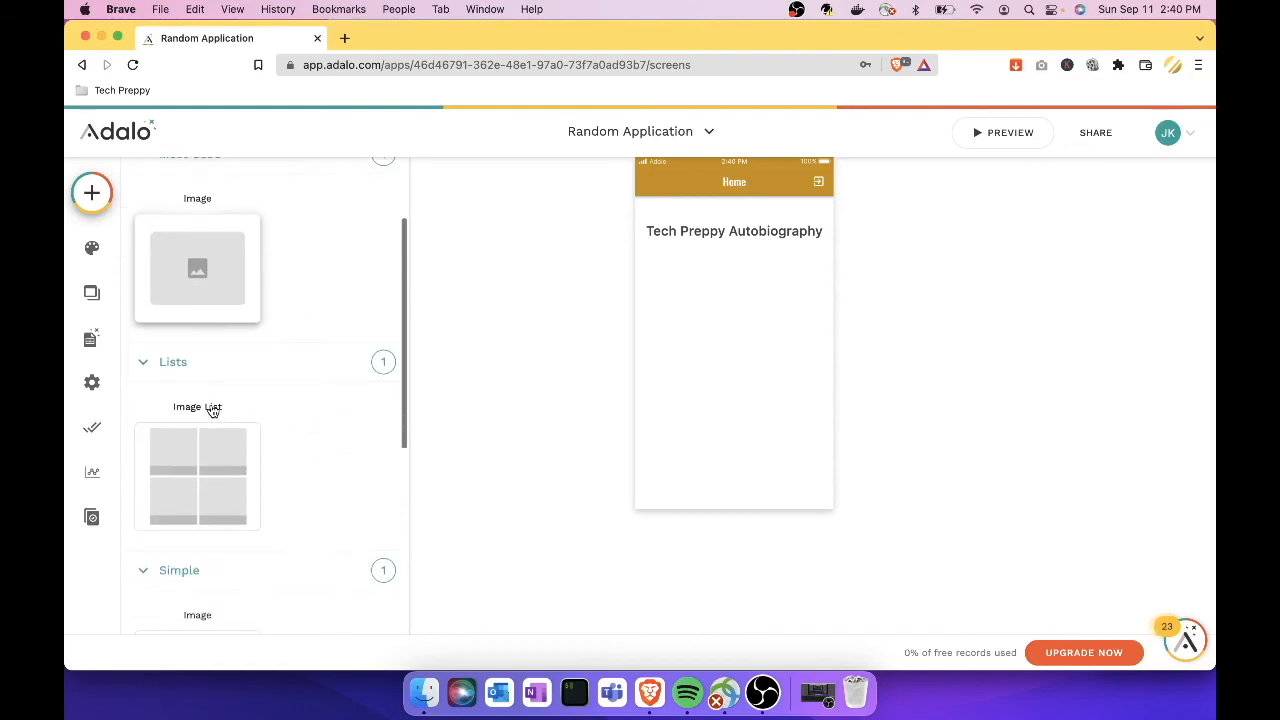
scroll(212, 410, up, 3)
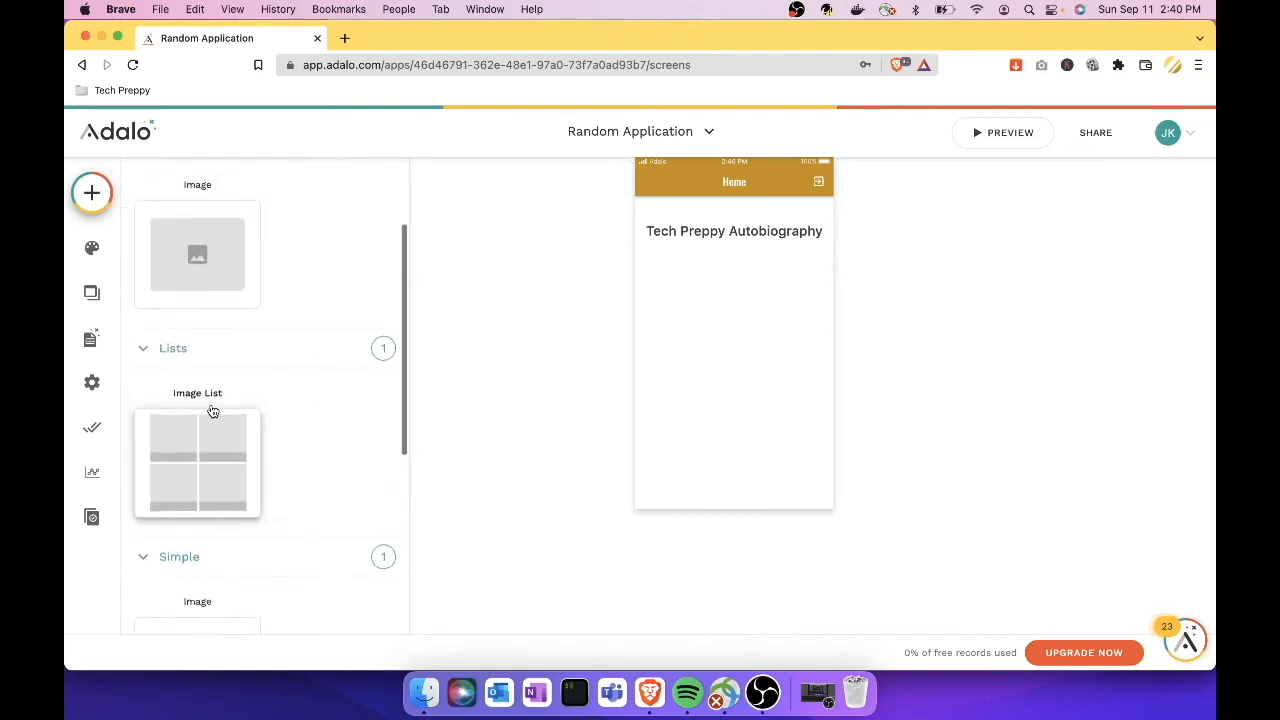
scroll(212, 410, down, 5)
scroll(211, 404, down, 4)
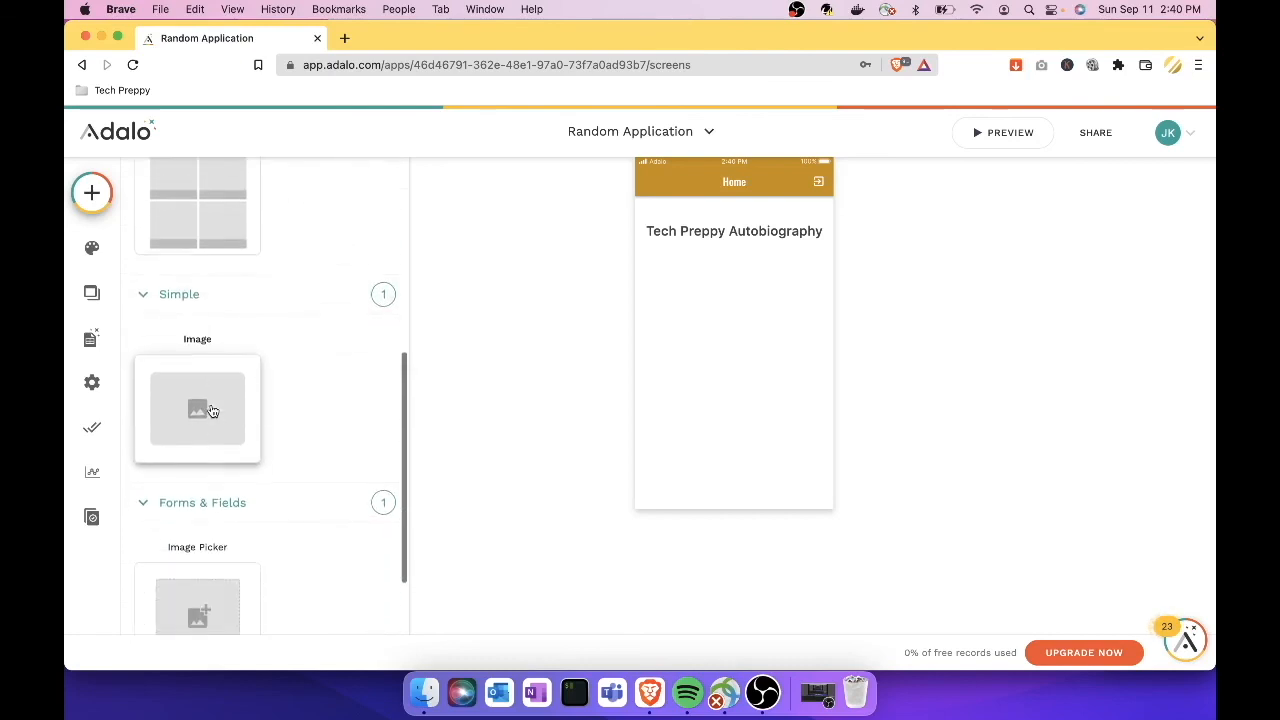
scroll(211, 404, up, 2)
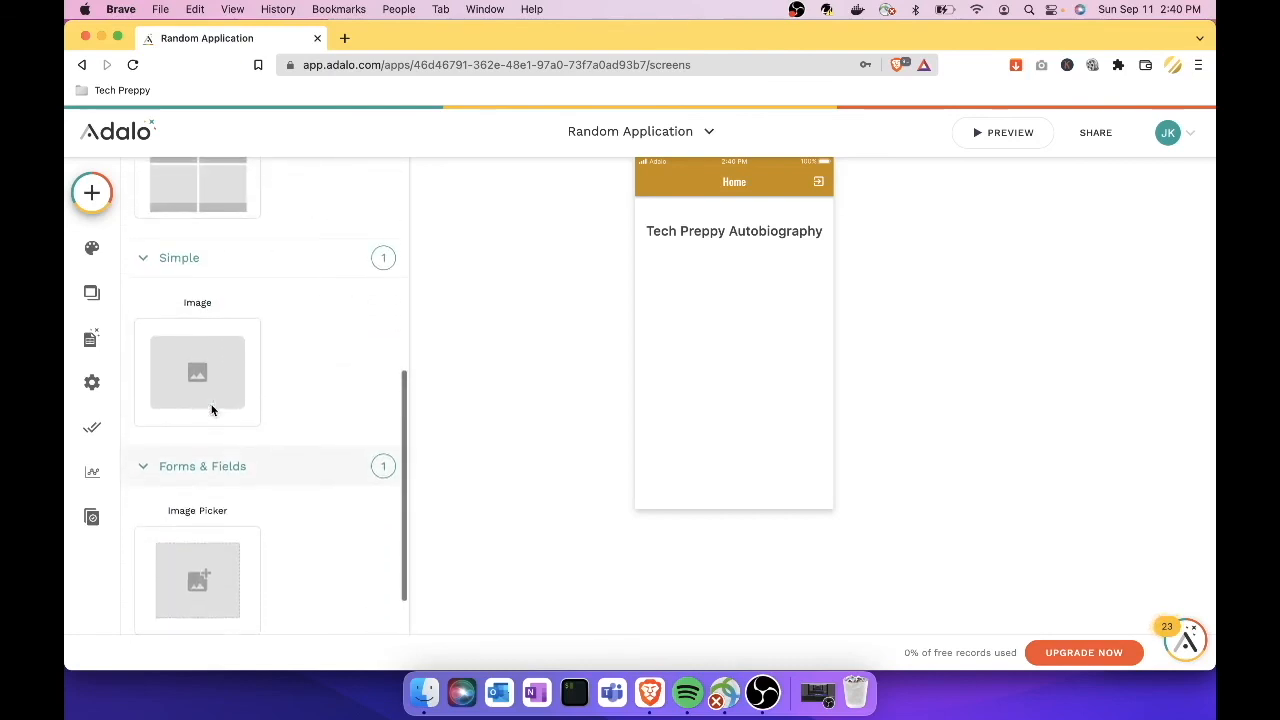
scroll(328, 301, up, 3)
scroll(328, 301, up, 5)
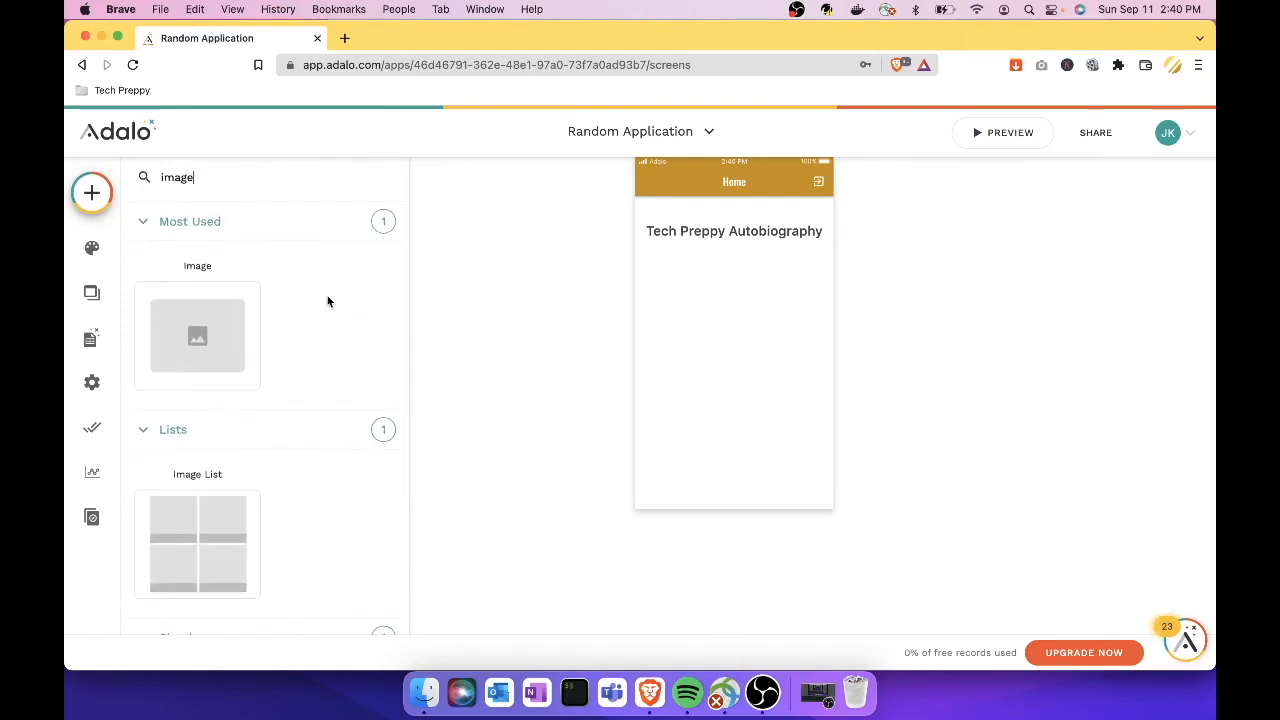
Step: Place an Image component below the title and resize it to fit the phone width
drag(234, 331, 751, 309)
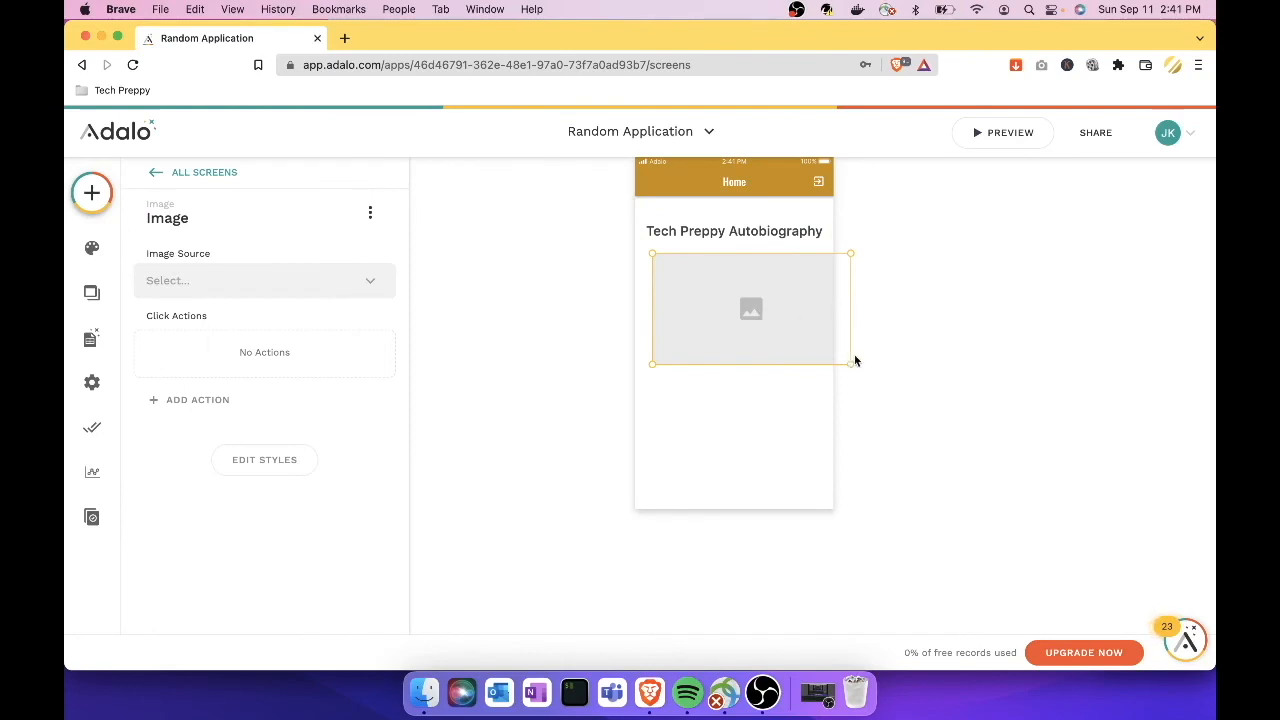
drag(851, 364, 814, 342)
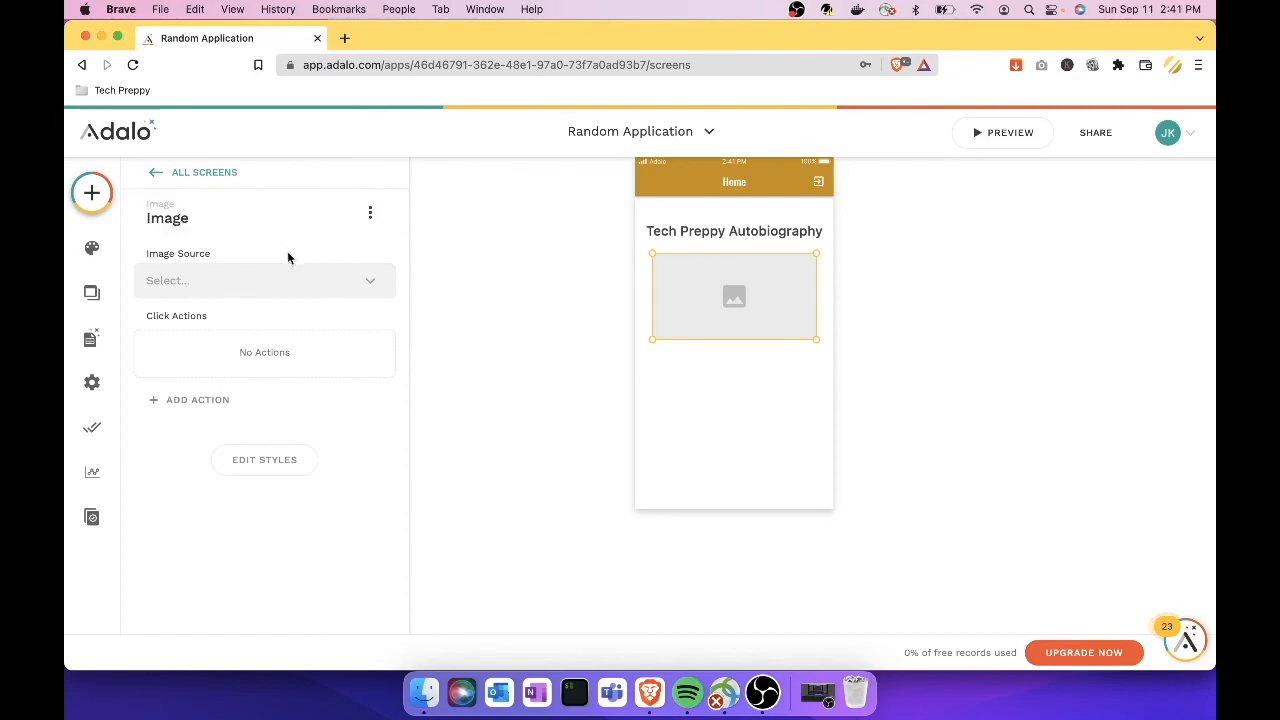
click(386, 287)
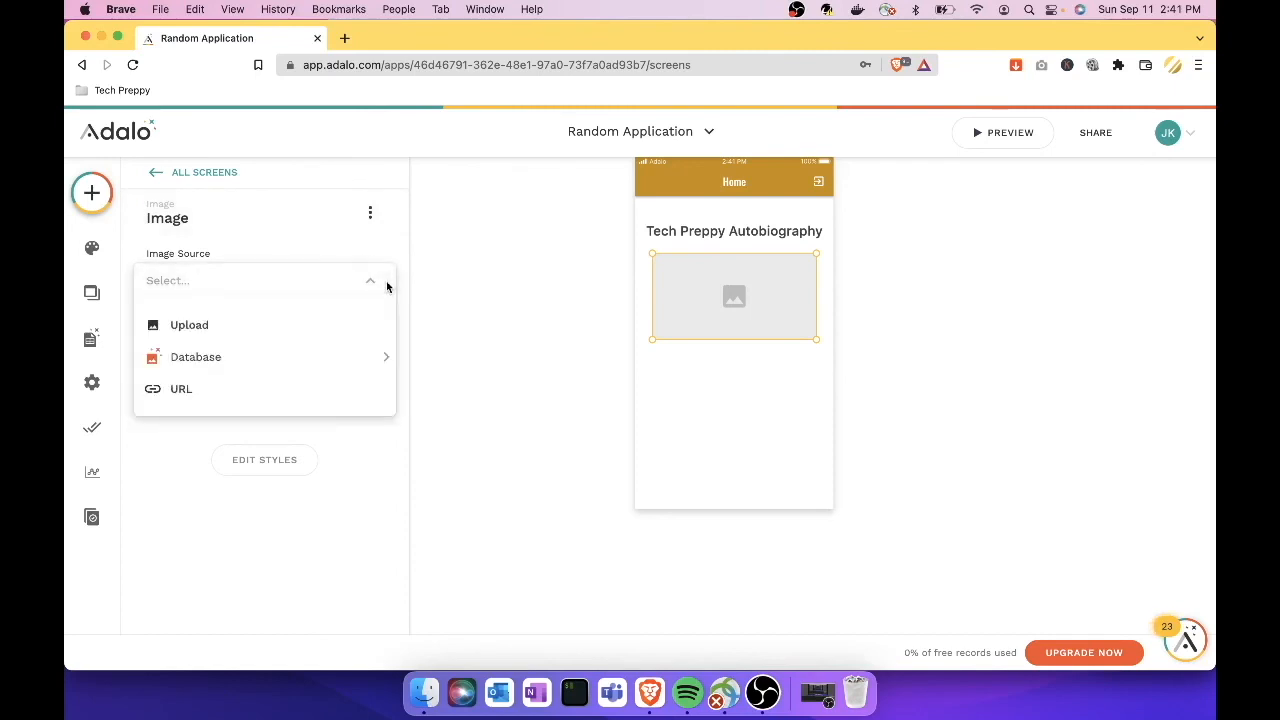
Step: Upload the Good-company.jpeg cartoon as the image source
click(316, 341)
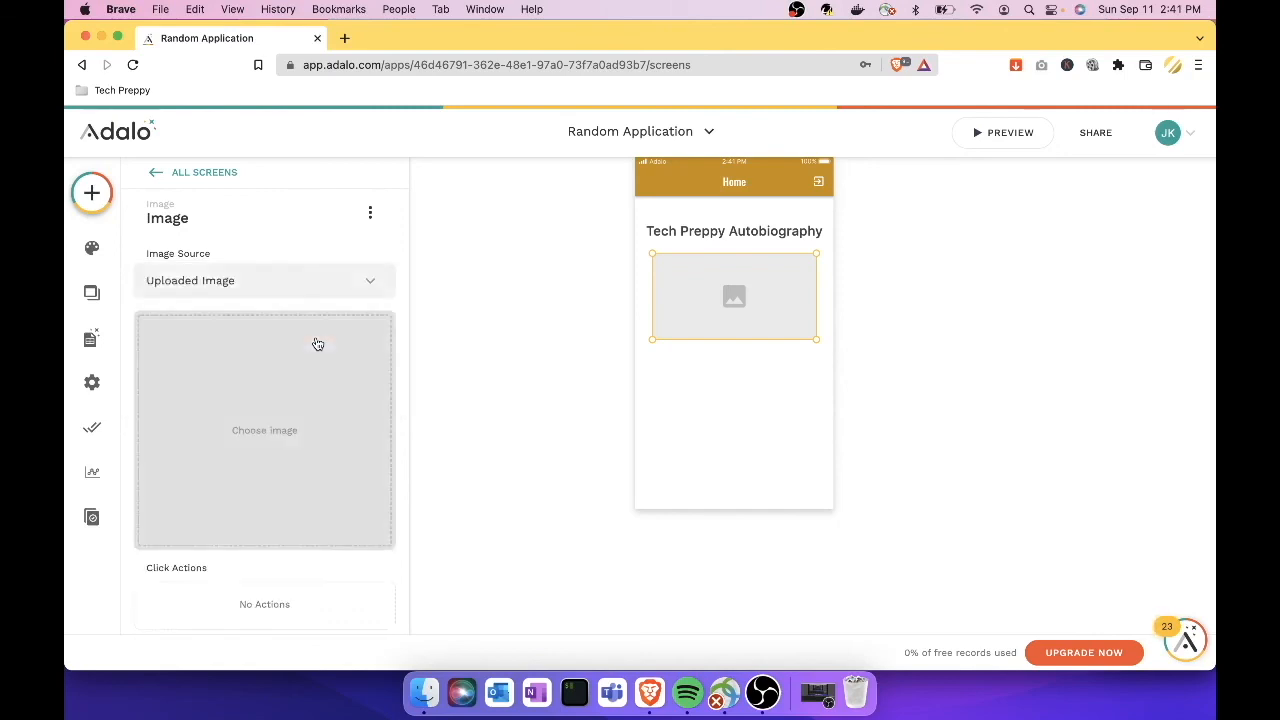
click(286, 438)
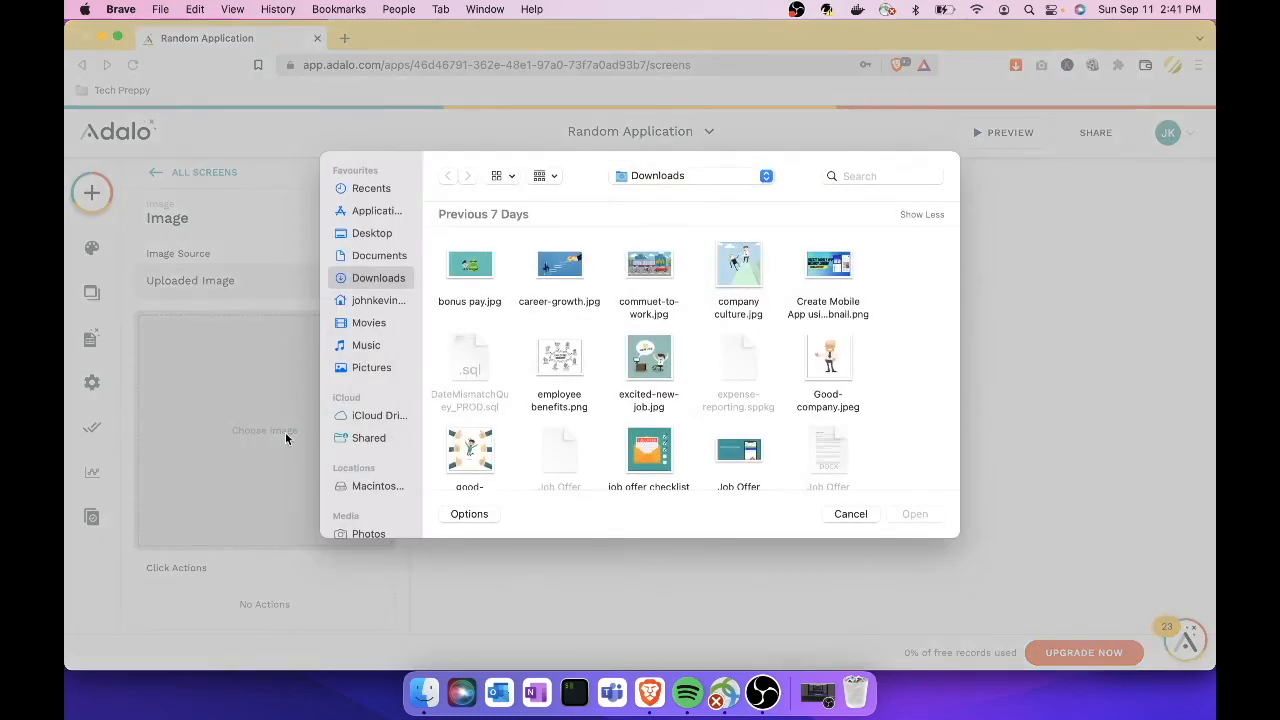
click(826, 365)
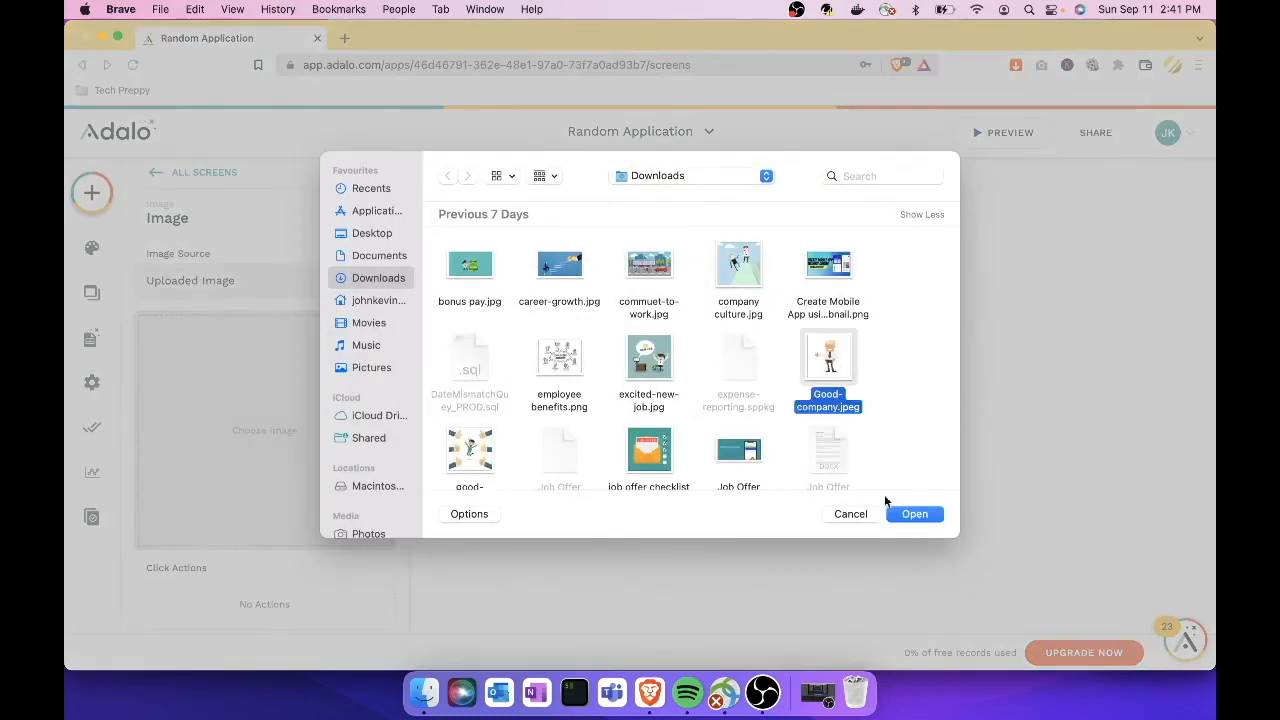
click(913, 514)
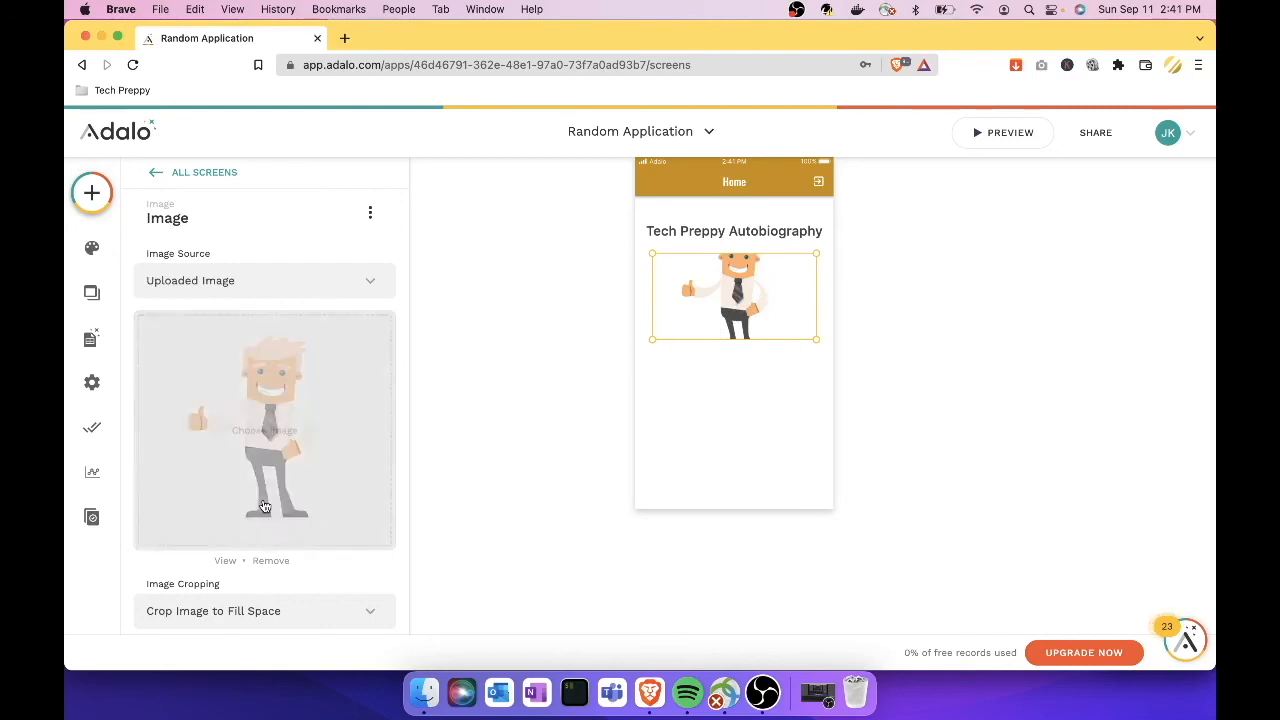
Step: Set the image cropping to Show Full Image (Don't Crop)
scroll(264, 505, down, 4)
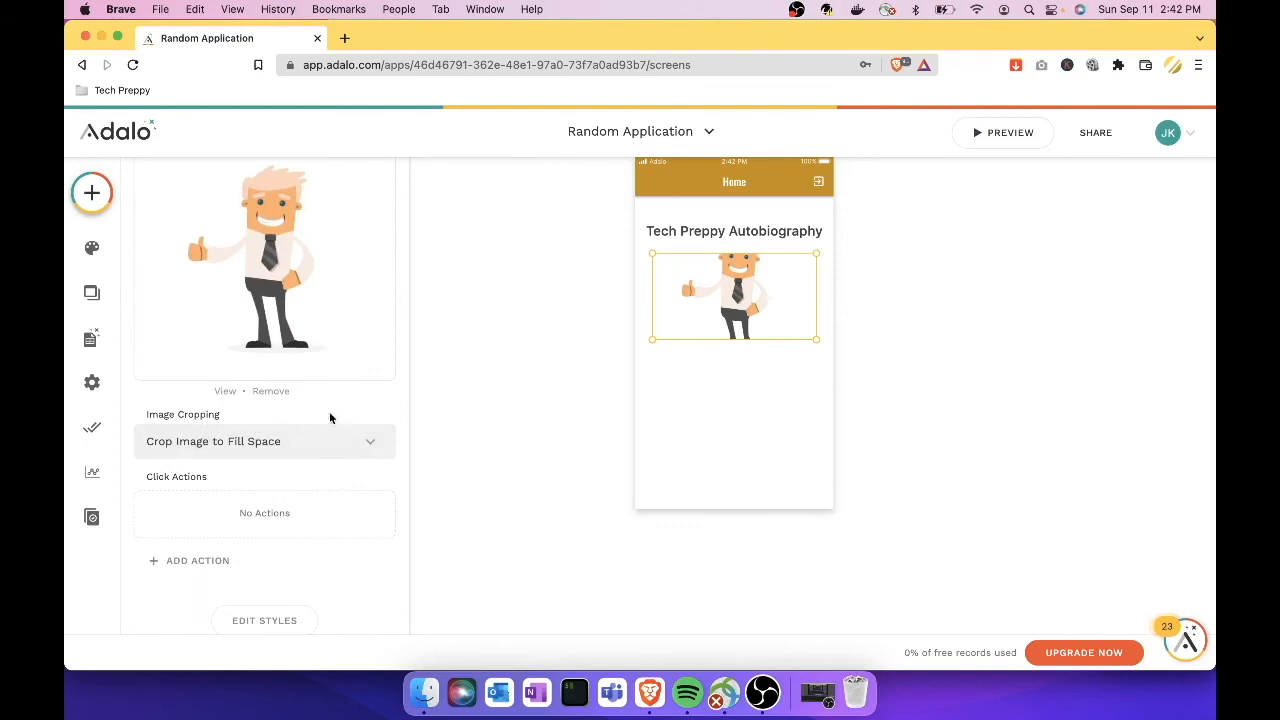
scroll(335, 412, down, 1)
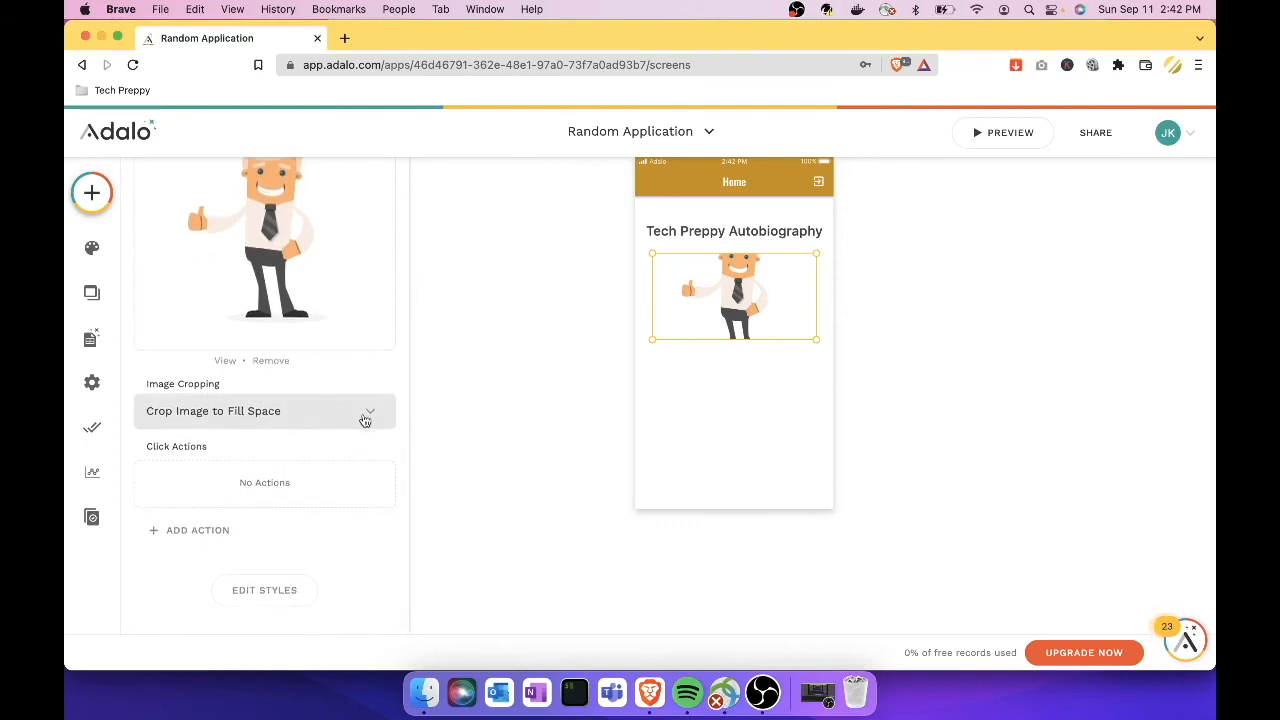
click(370, 414)
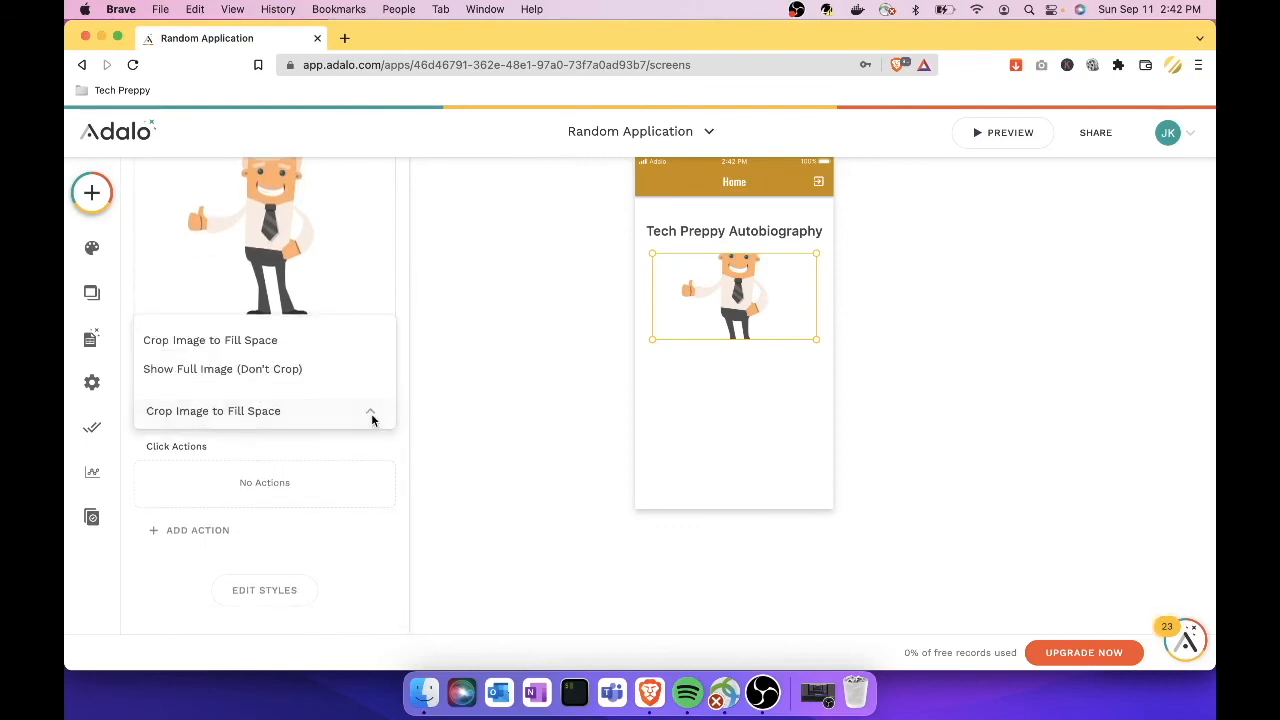
click(336, 372)
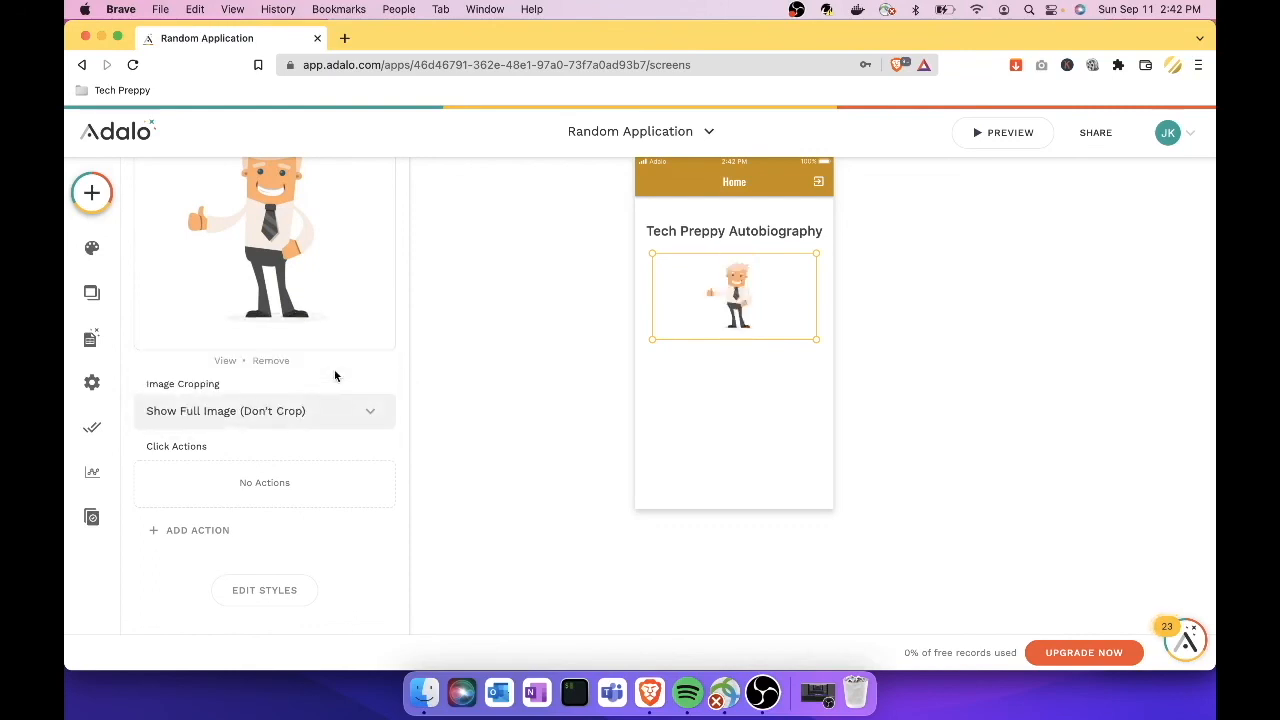
click(459, 413)
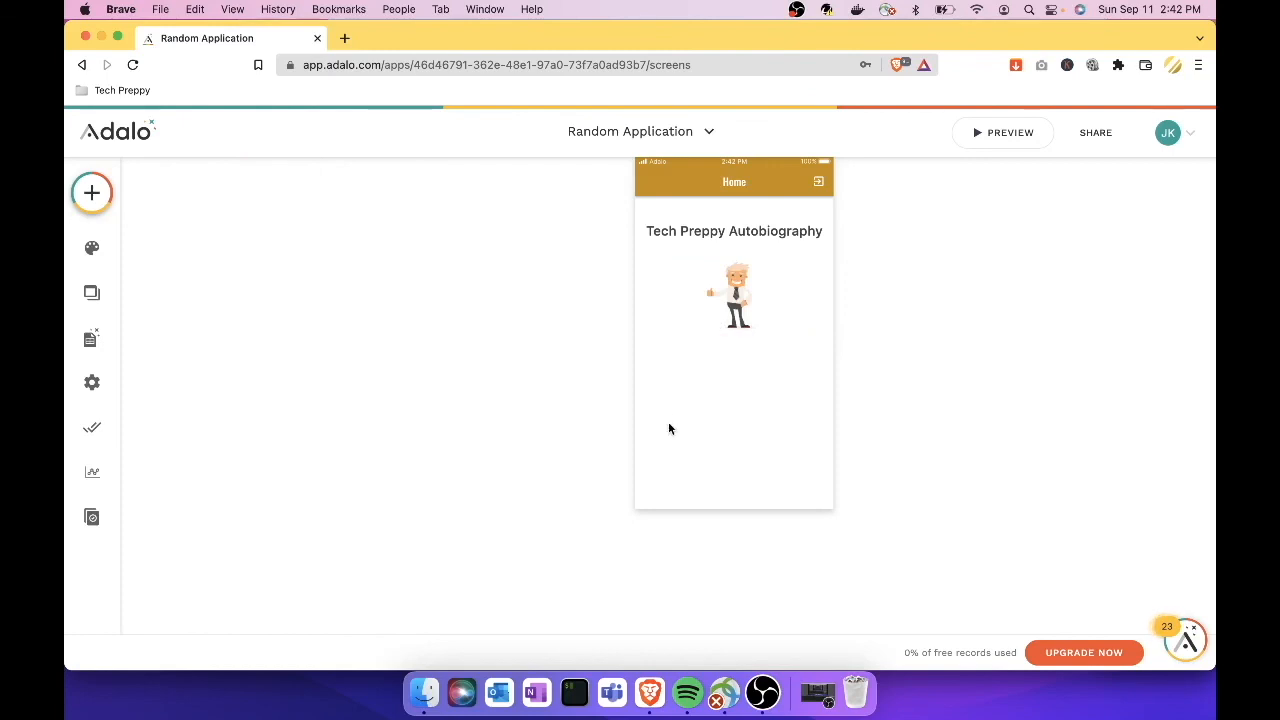
Step: Add a Text component below the cartoon image reading 'The quick brown fox jumps over the lazy dog'
click(95, 200)
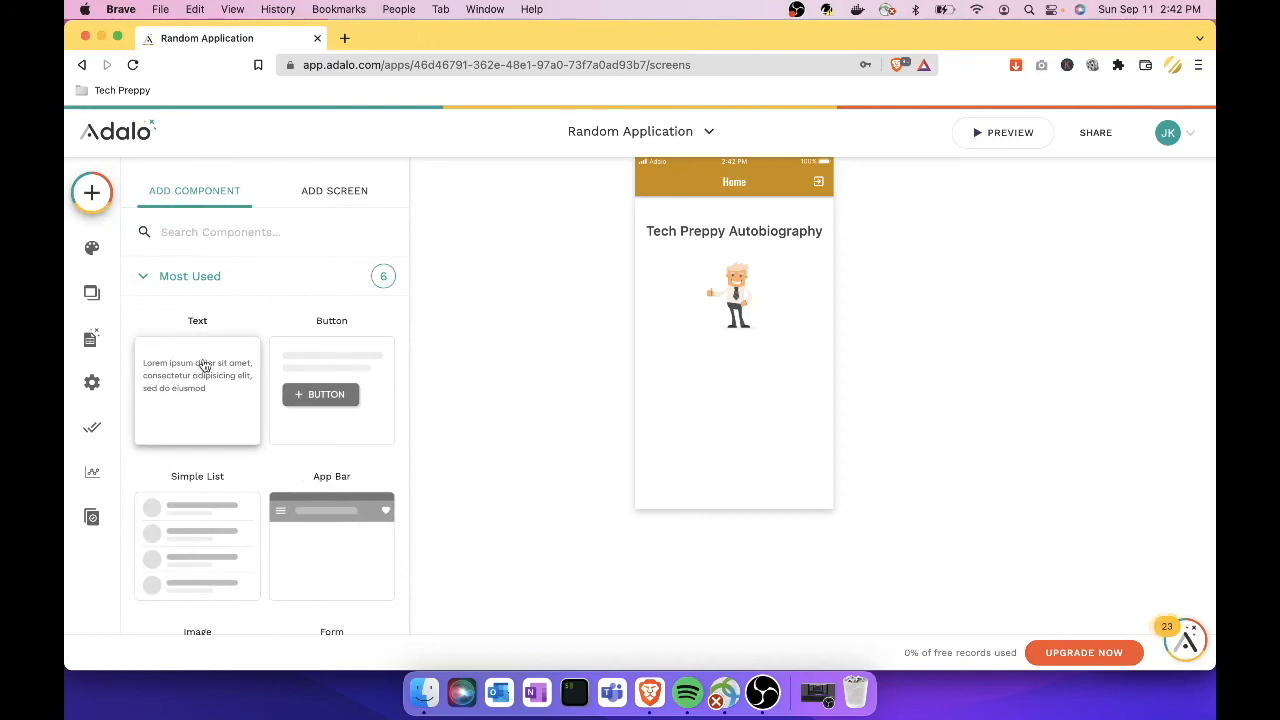
drag(198, 358, 670, 368)
key(BackSpace)
key(BackSpace)
key(BackSpace)
key(BackSpace)
key(BackSpace)
key(BackSpace)
key(BackSpace)
key(BackSpace)
key(BackSpace)
key(BackSpace)
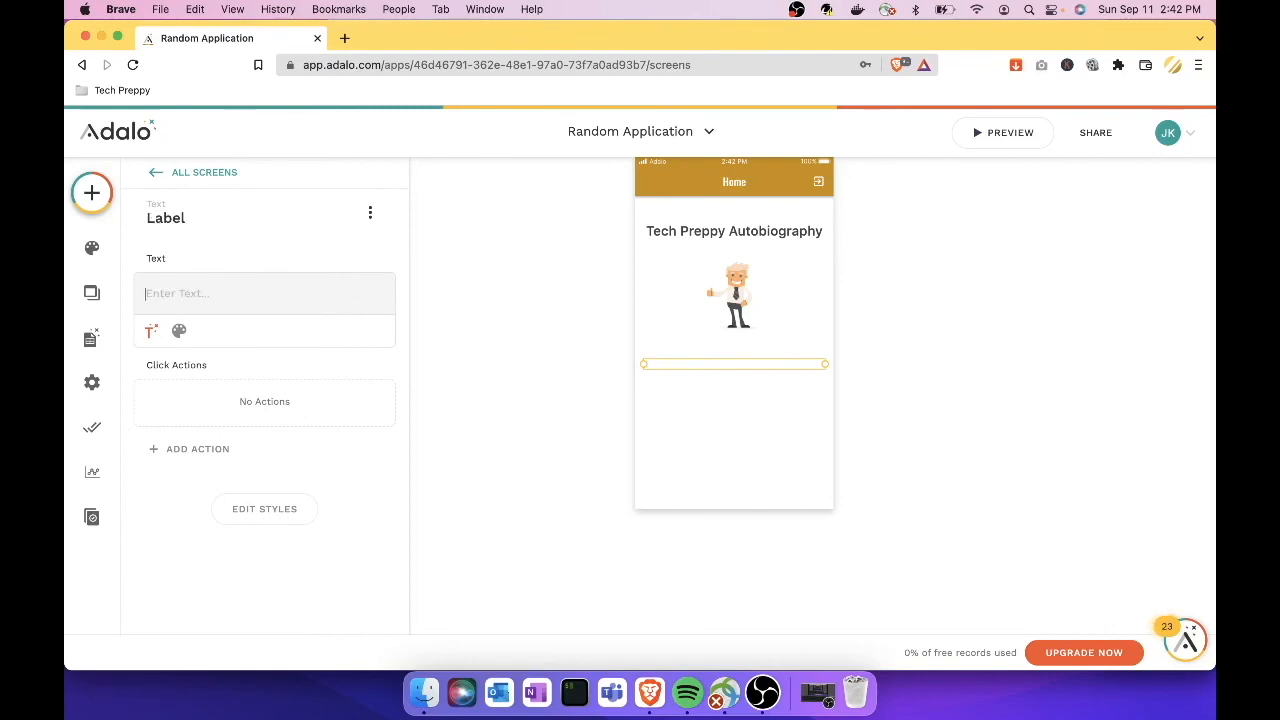
text(The quick brown)
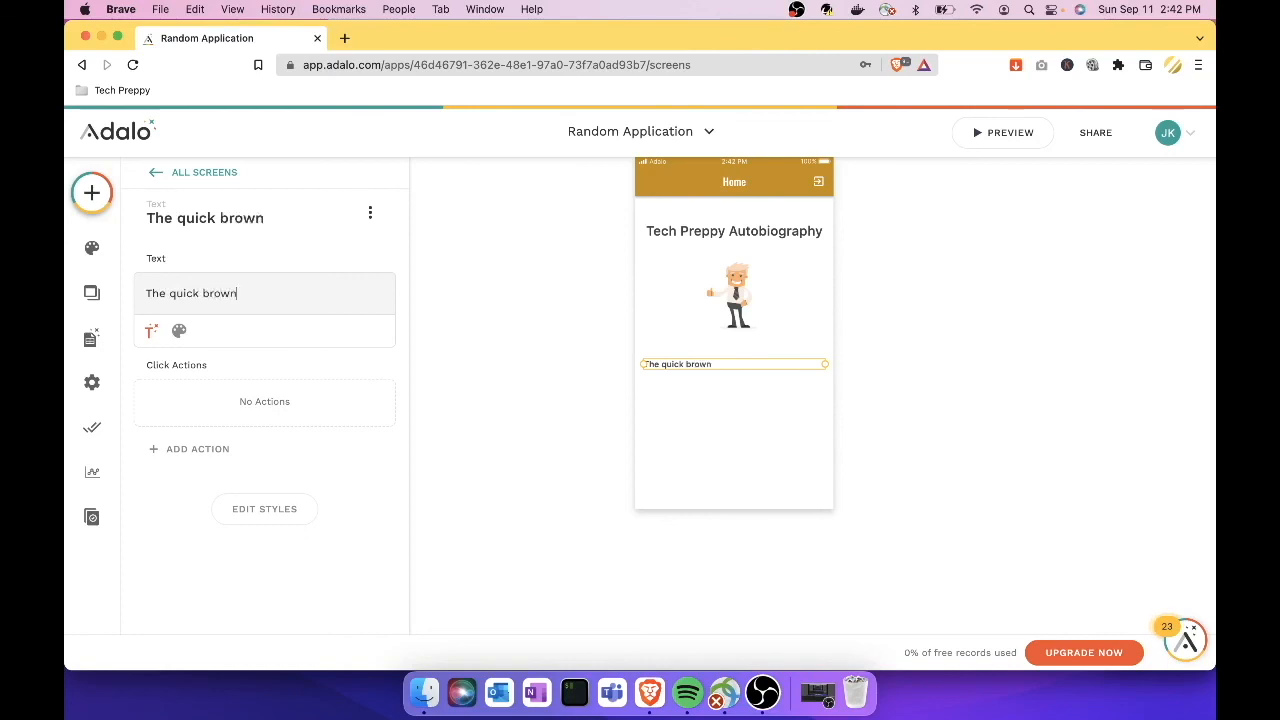
text( fox jumps over the lazy dog)
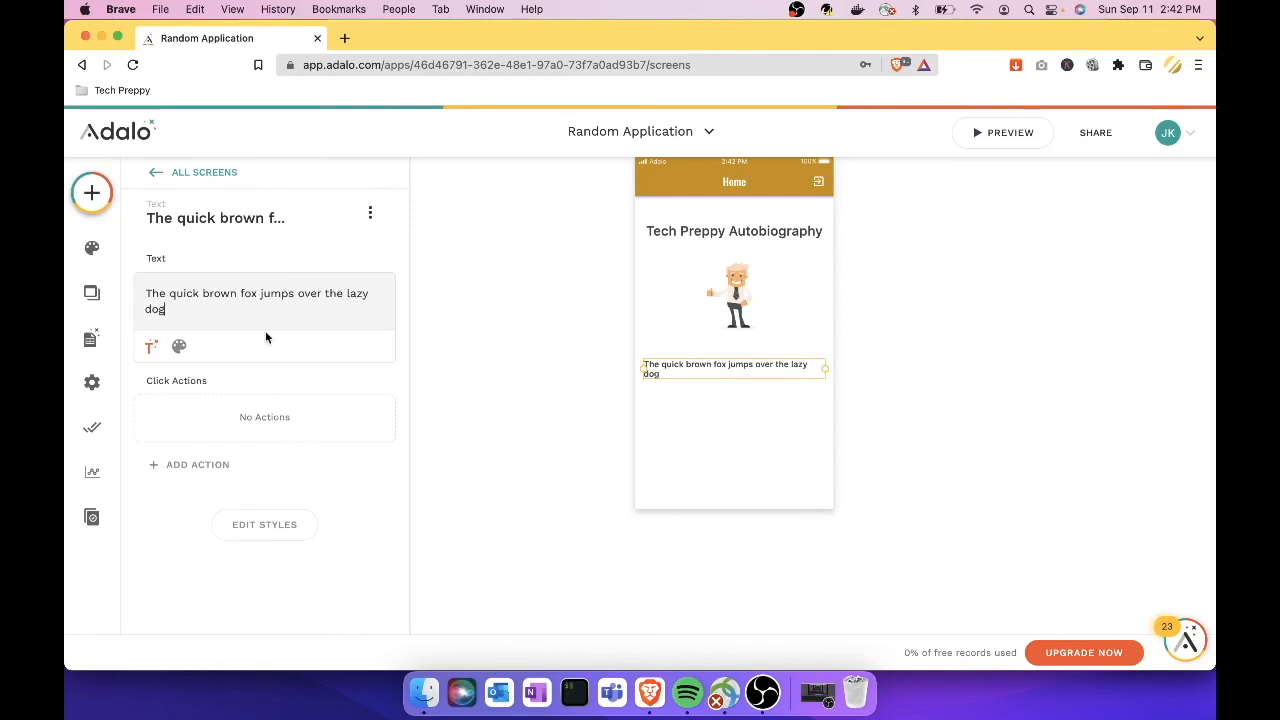
click(467, 374)
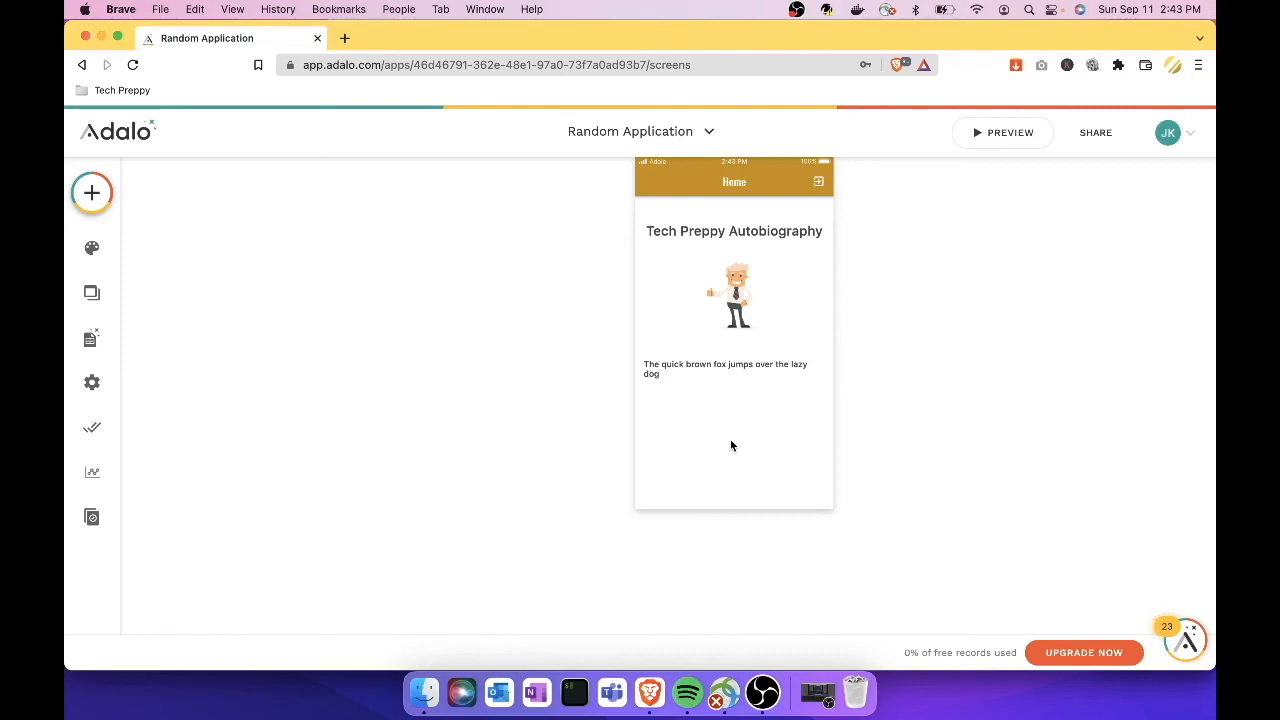
Step: Search the Marketplace for 'Admo' and install the AdMob Banner component
click(94, 200)
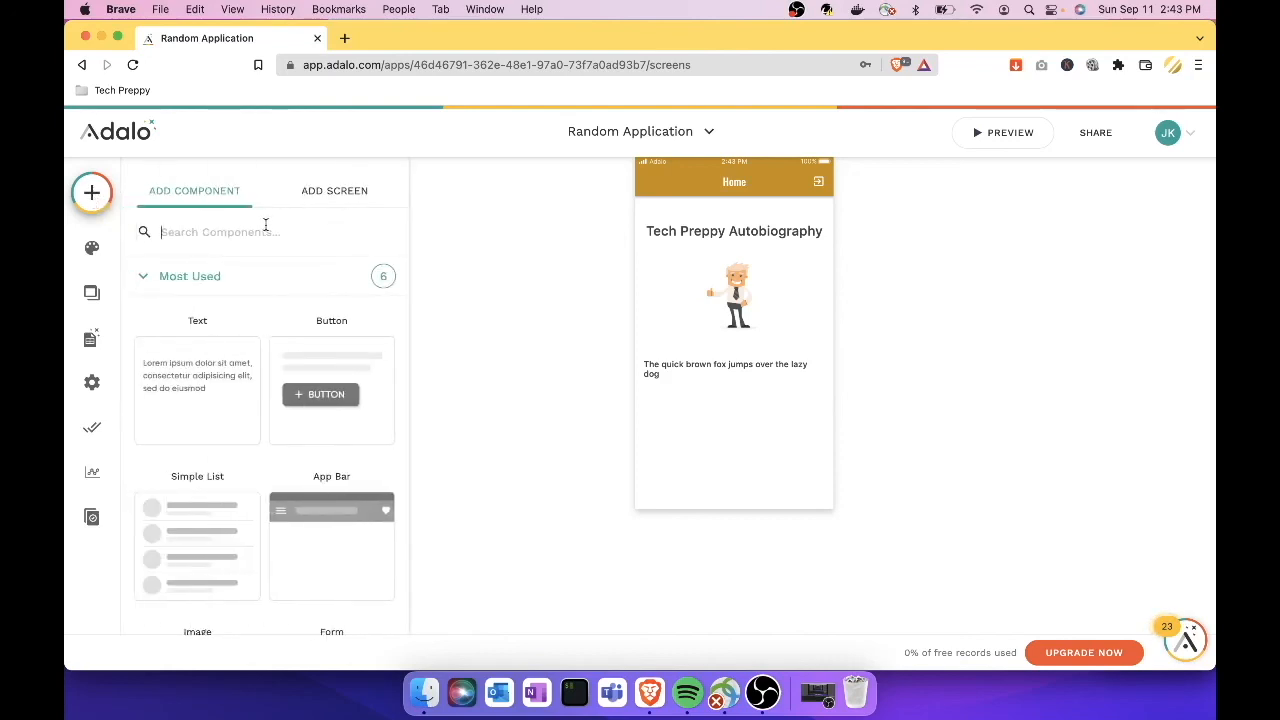
scroll(241, 347, down, 1)
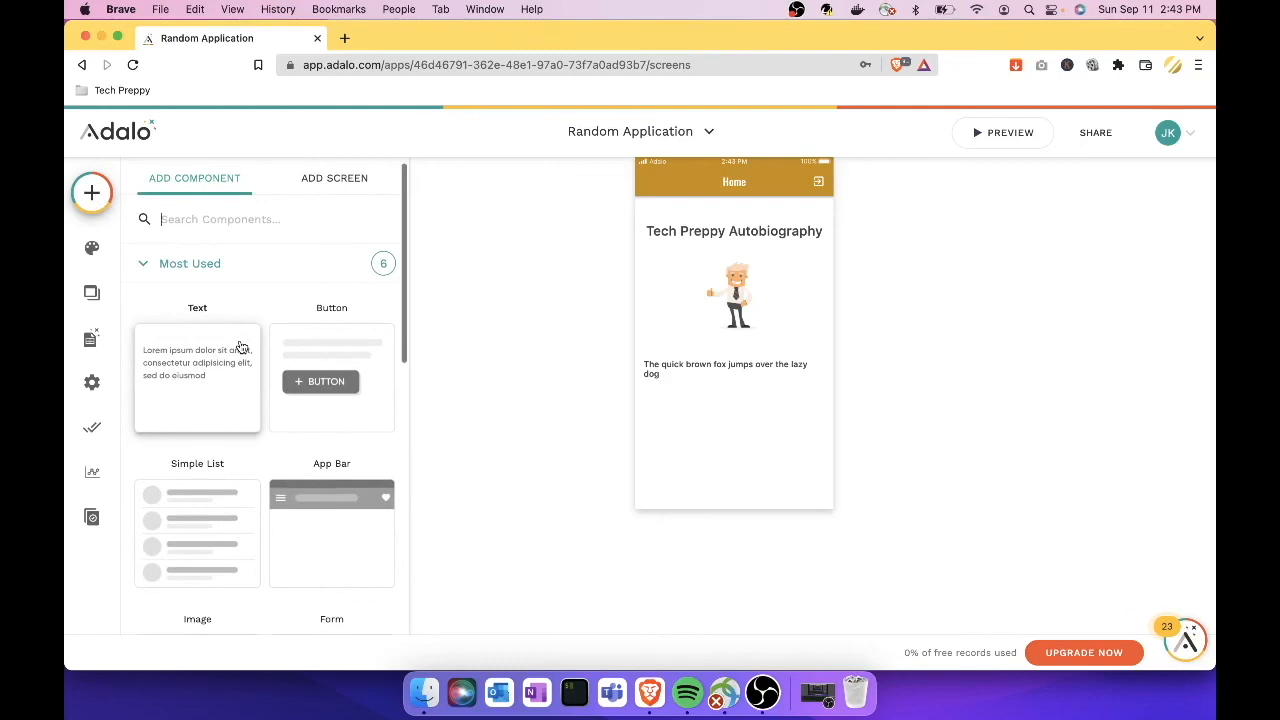
scroll(216, 322, down, 10)
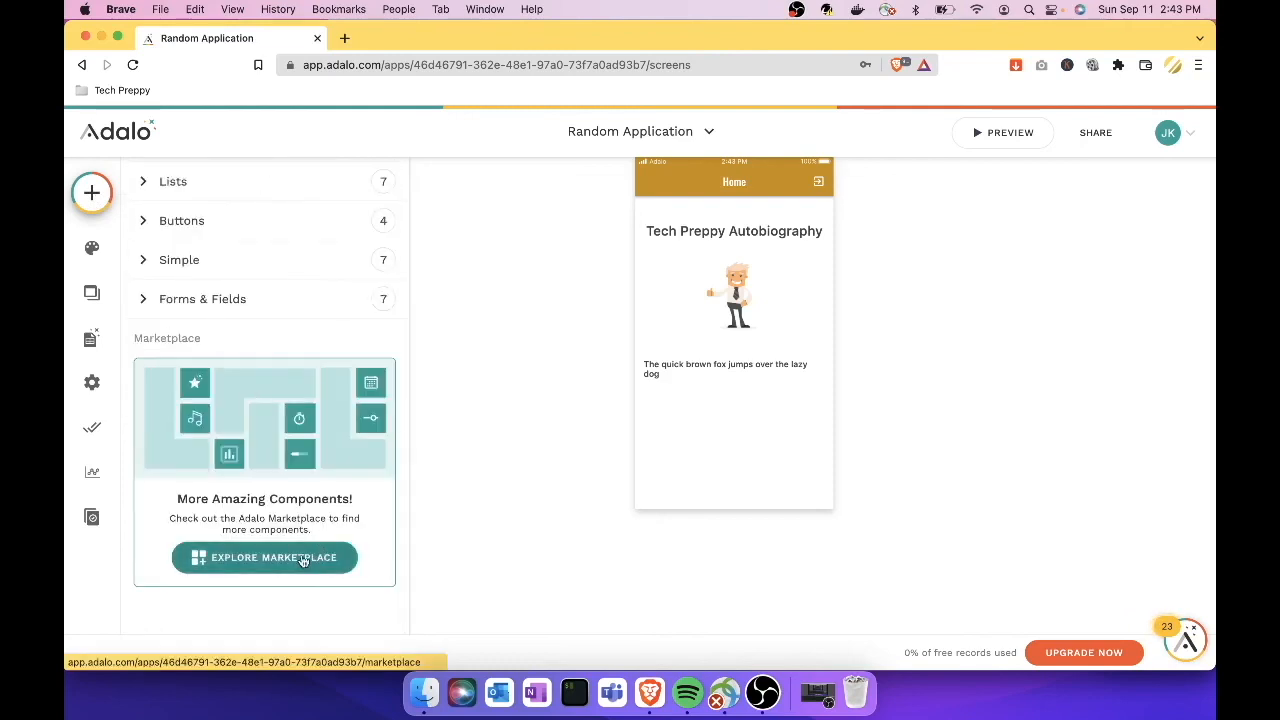
click(296, 560)
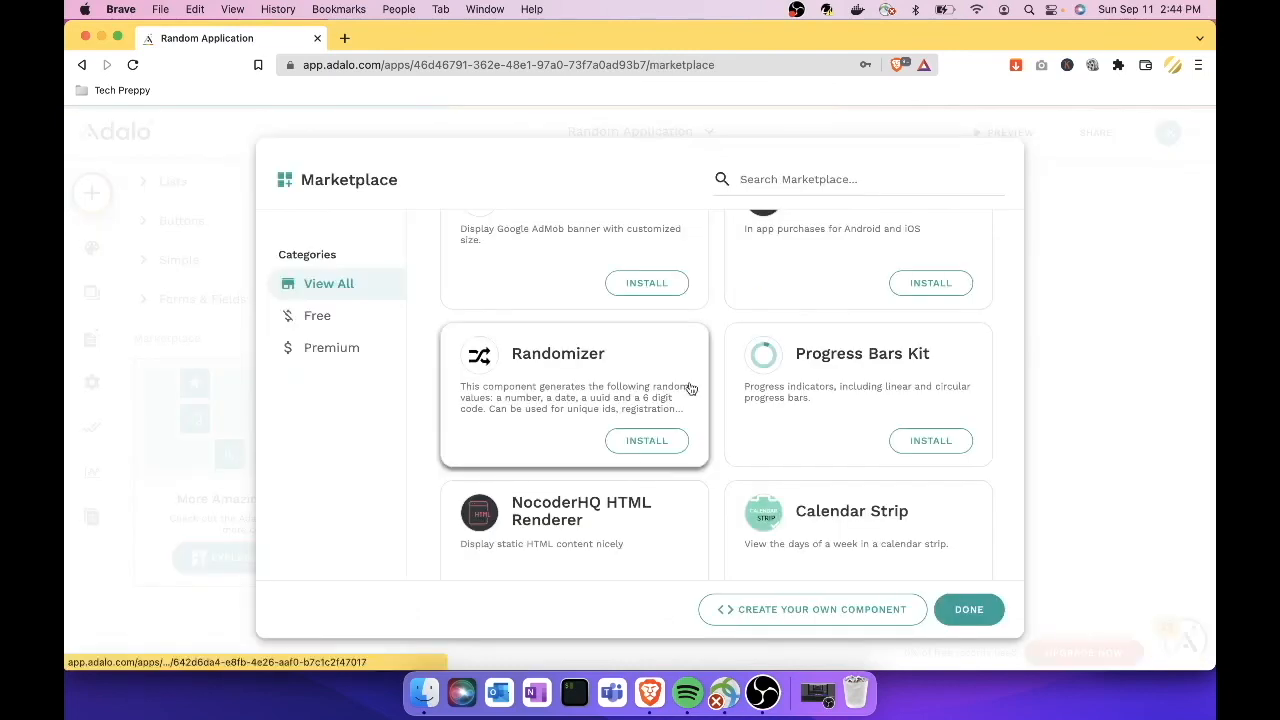
click(834, 182)
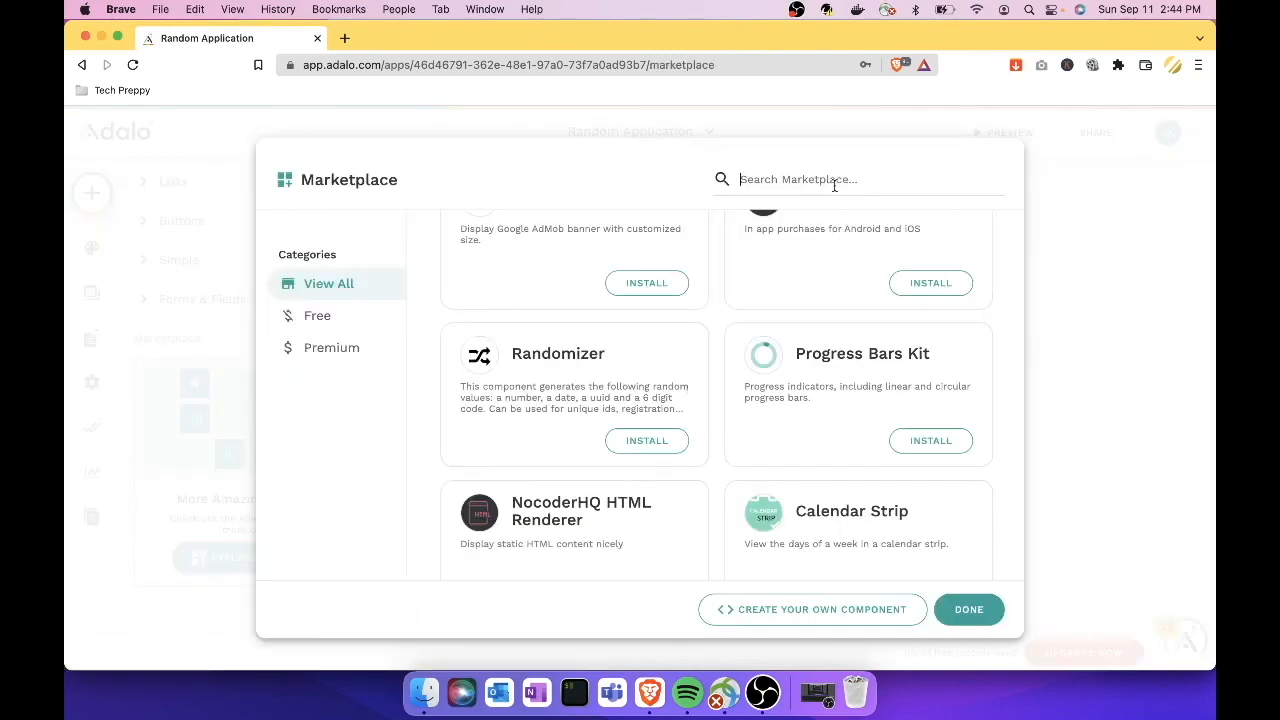
text(Admo)
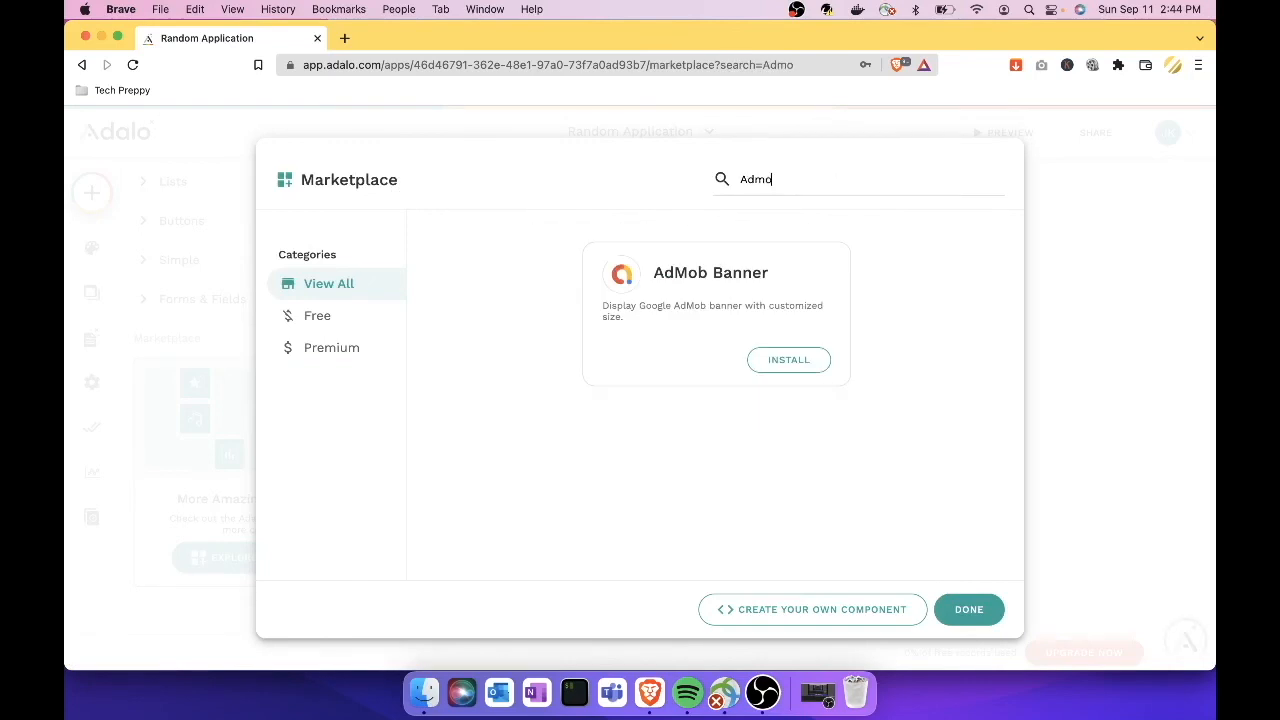
click(786, 362)
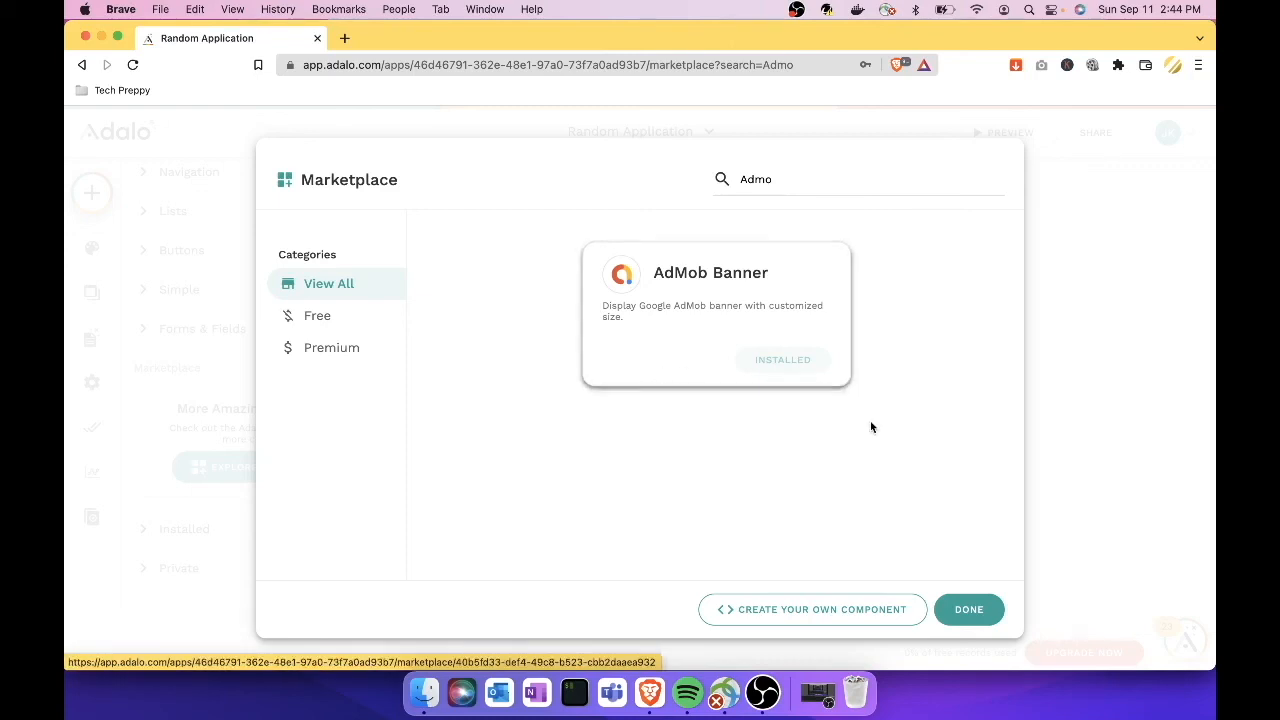
click(970, 614)
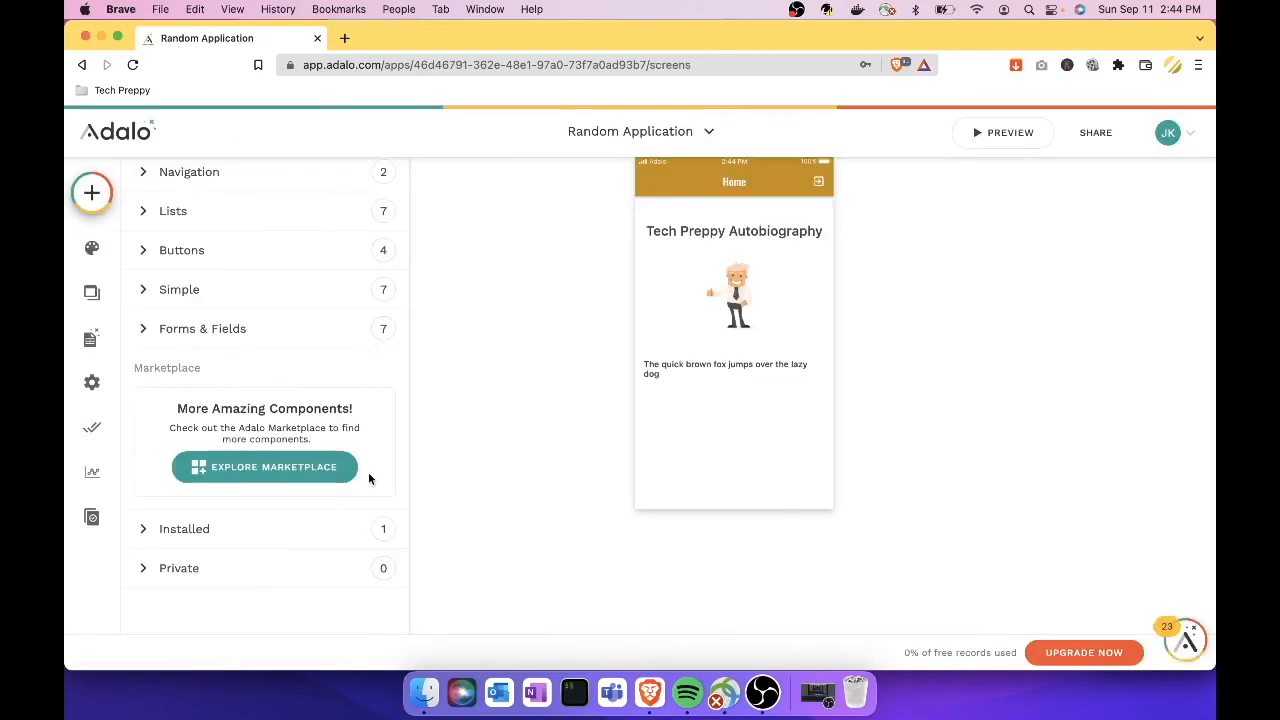
Step: Place the installed AdMob Banner on the Home screen below the quick-brown-fox text
scroll(355, 351, up, 1)
scroll(355, 351, down, 1)
scroll(355, 354, up, 1)
scroll(356, 354, down, 1)
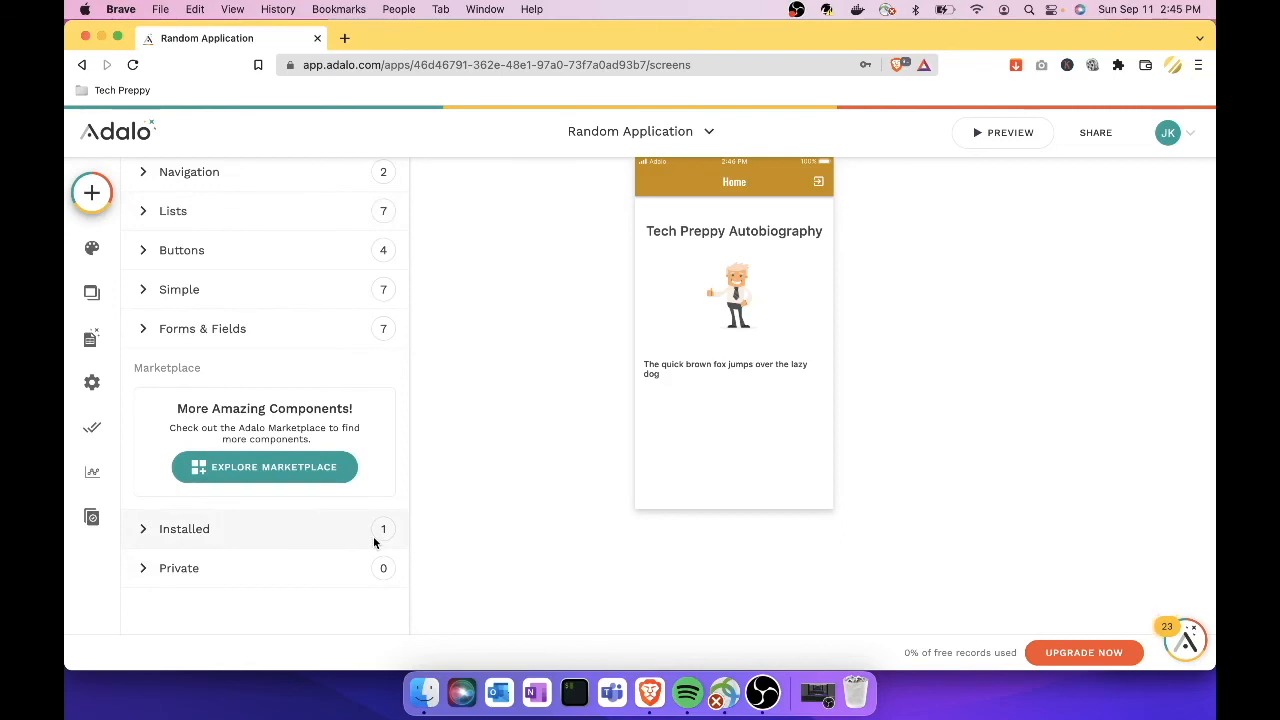
click(143, 530)
scroll(143, 528, down, 3)
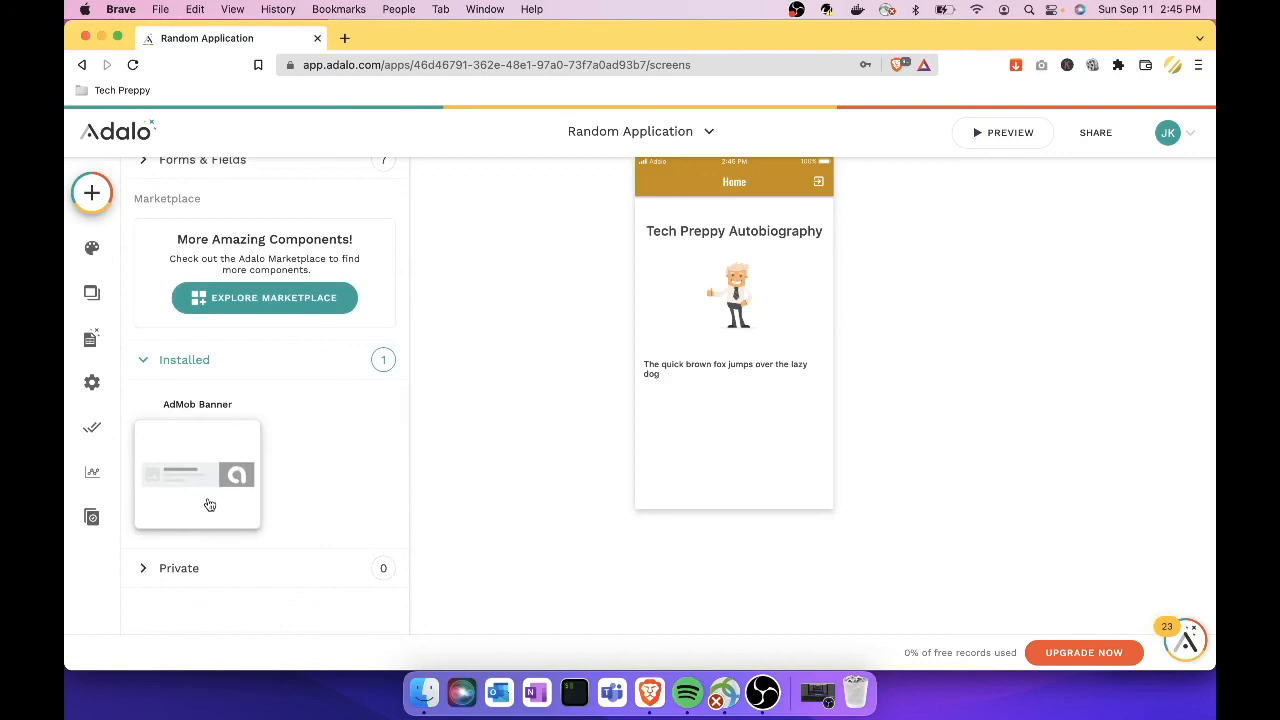
drag(199, 482, 730, 443)
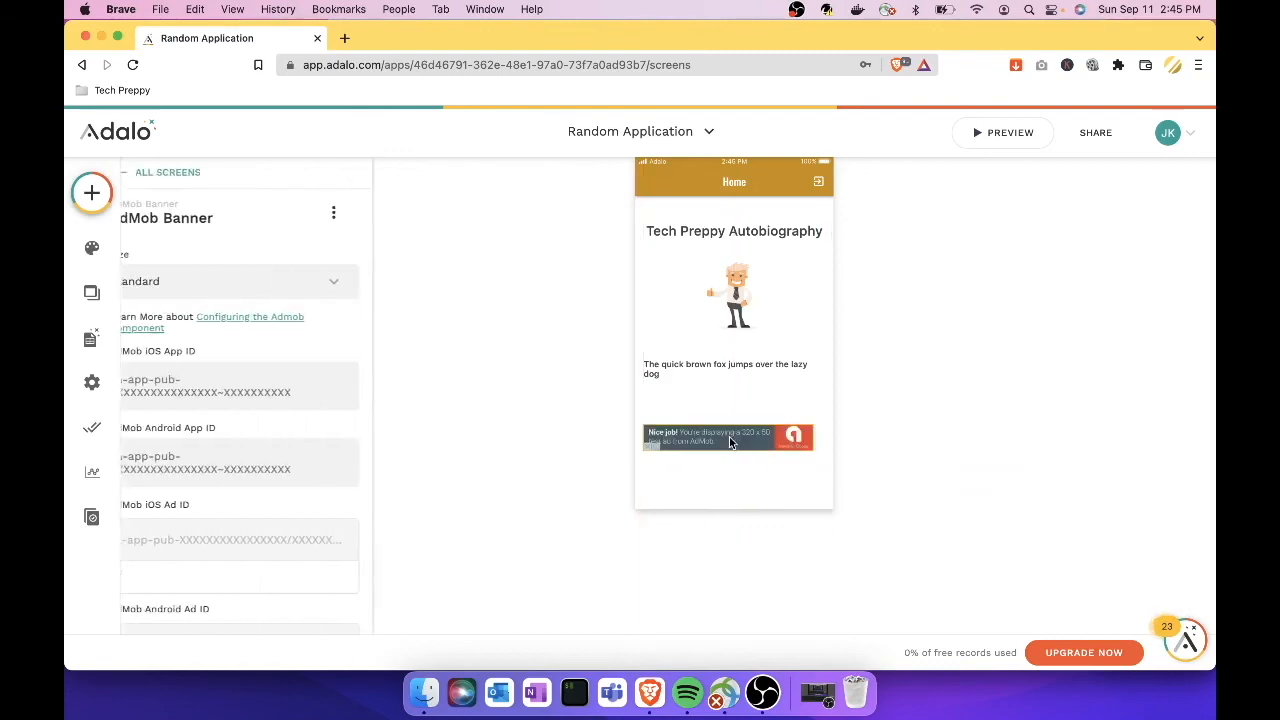
click(931, 489)
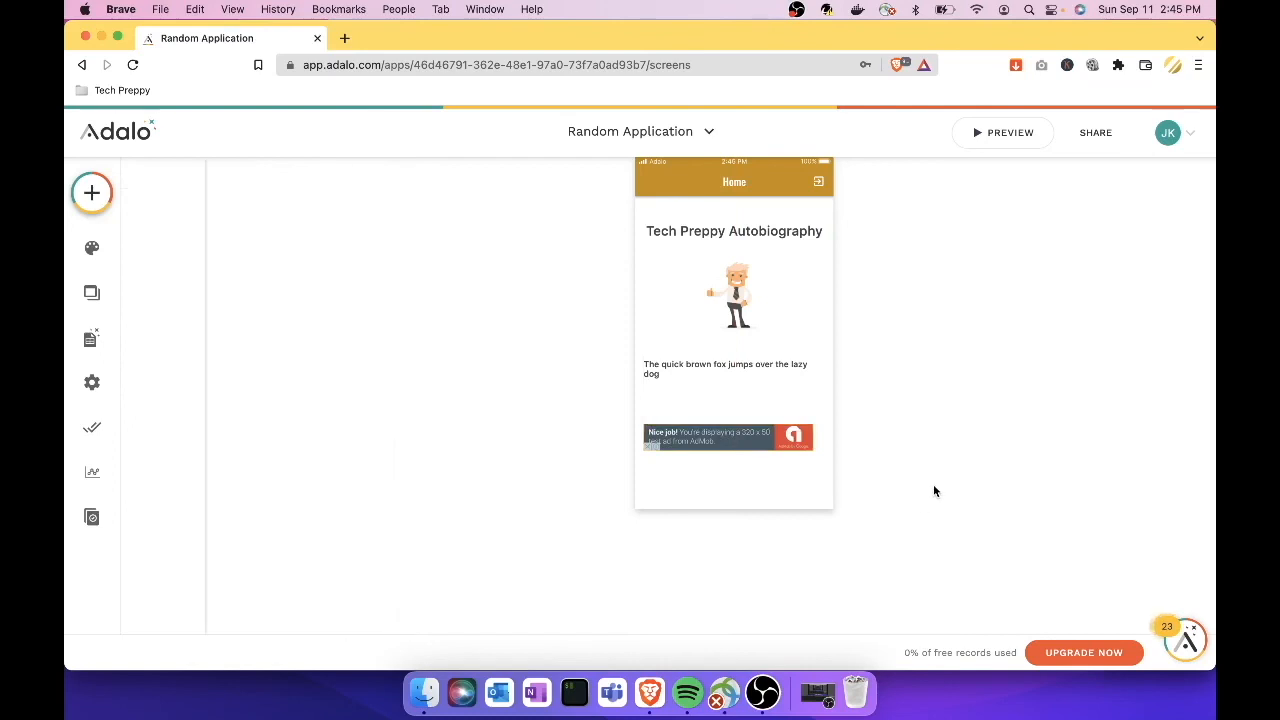
Step: Select the AdMob banner and review its Standard size and empty iOS and Android App and Ad ID fields
click(782, 445)
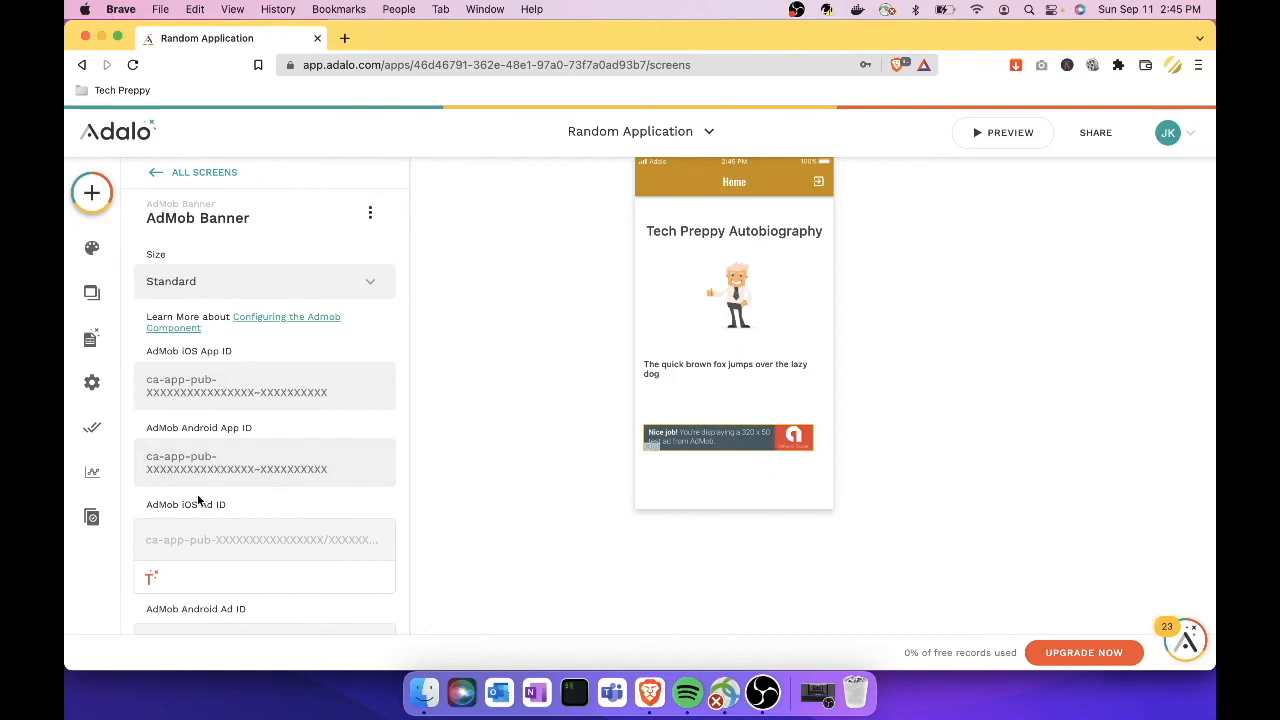
scroll(197, 494, down, 2)
scroll(197, 494, up, 2)
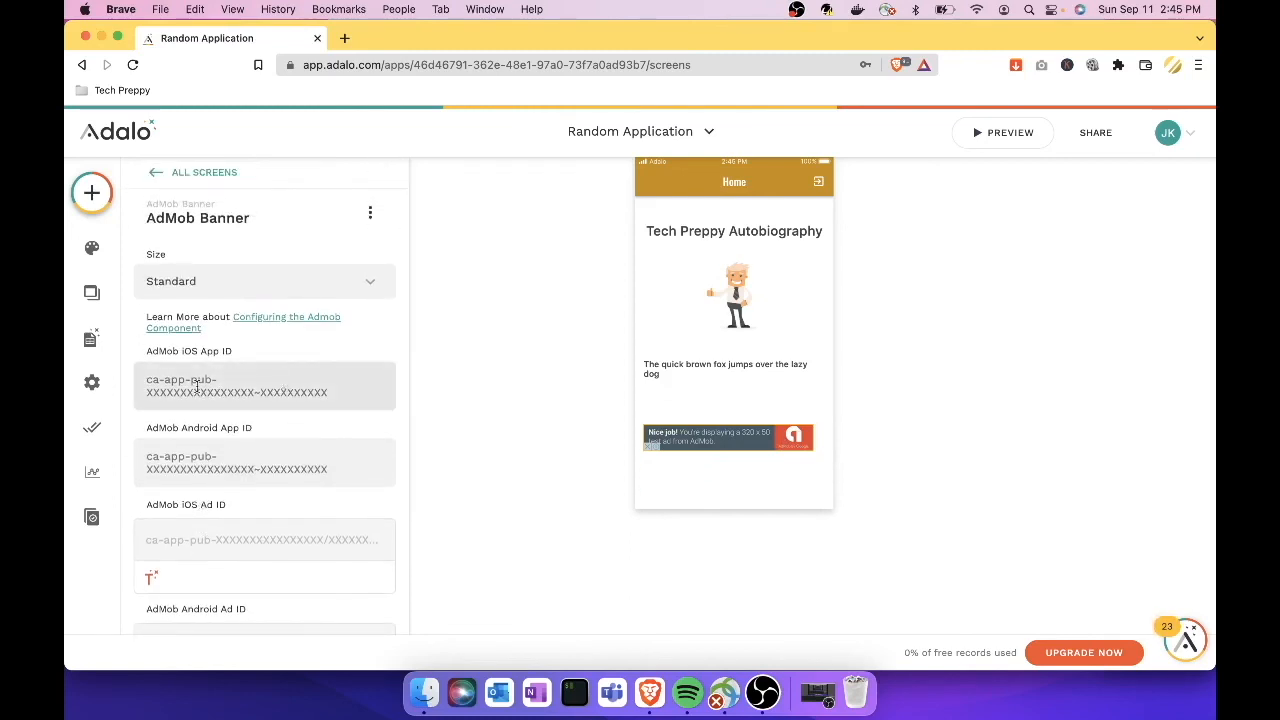
scroll(243, 432, down, 5)
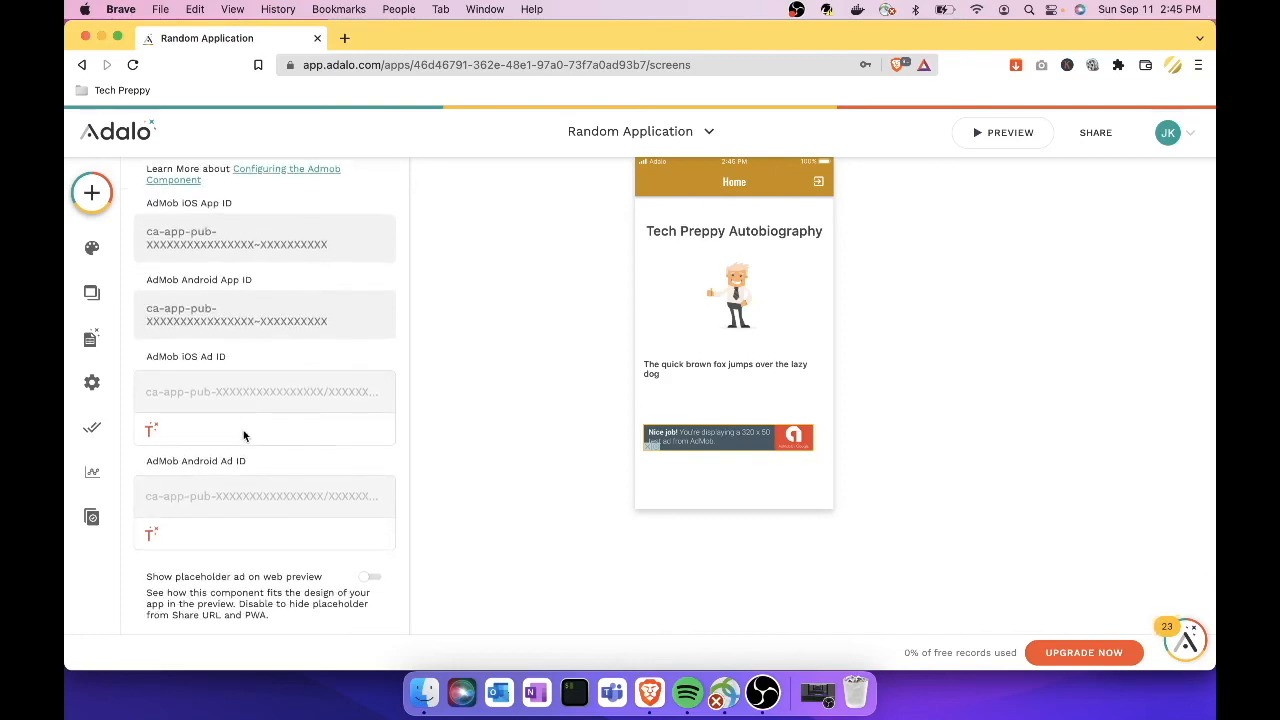
scroll(243, 430, up, 5)
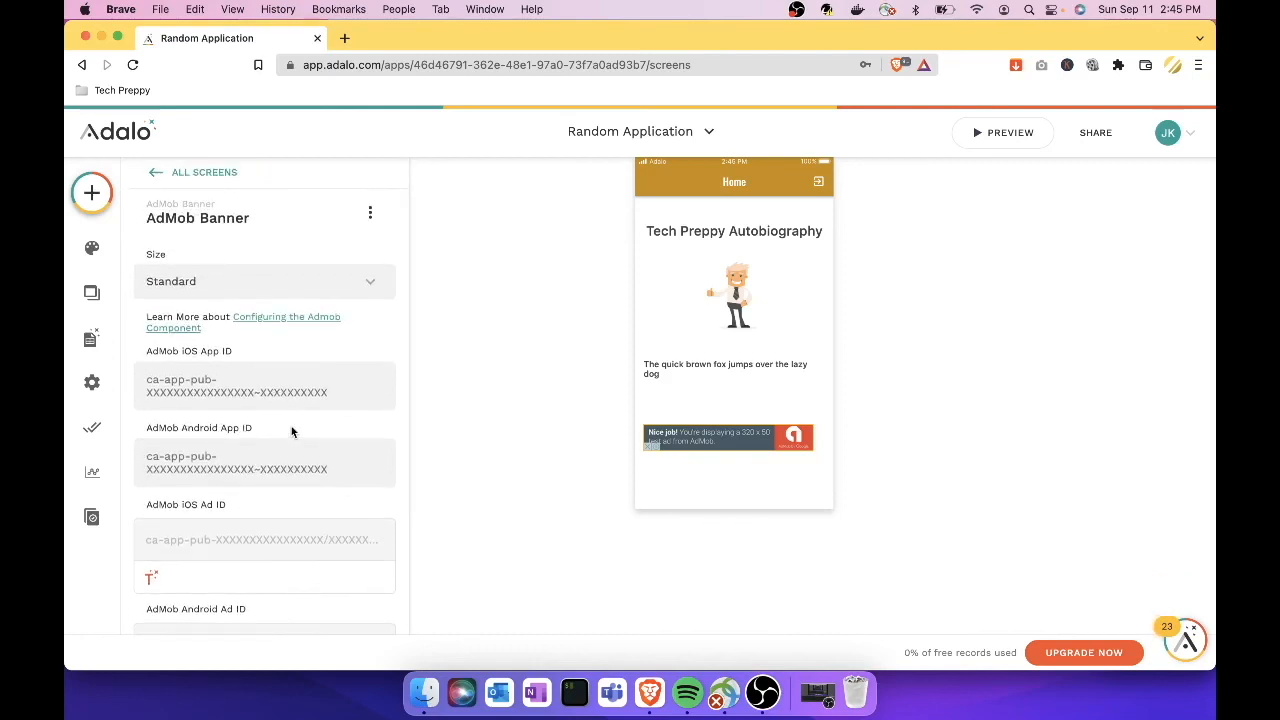
scroll(291, 426, down, 5)
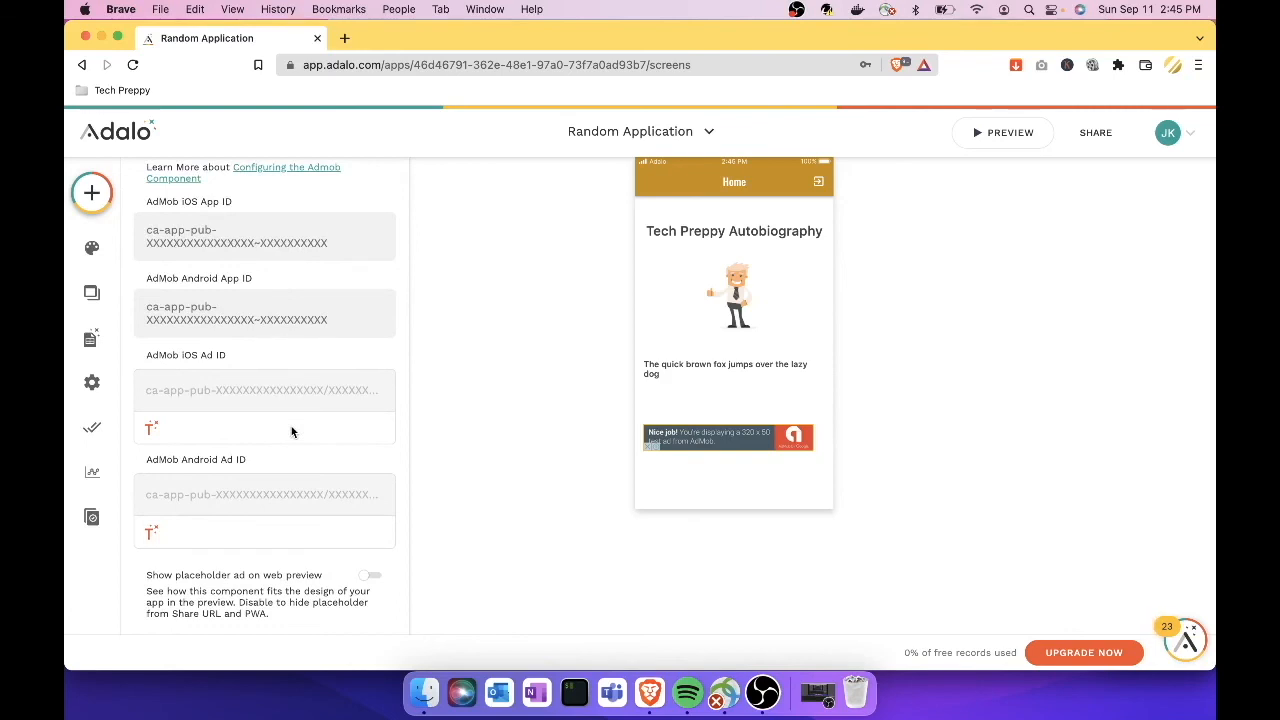
click(1005, 134)
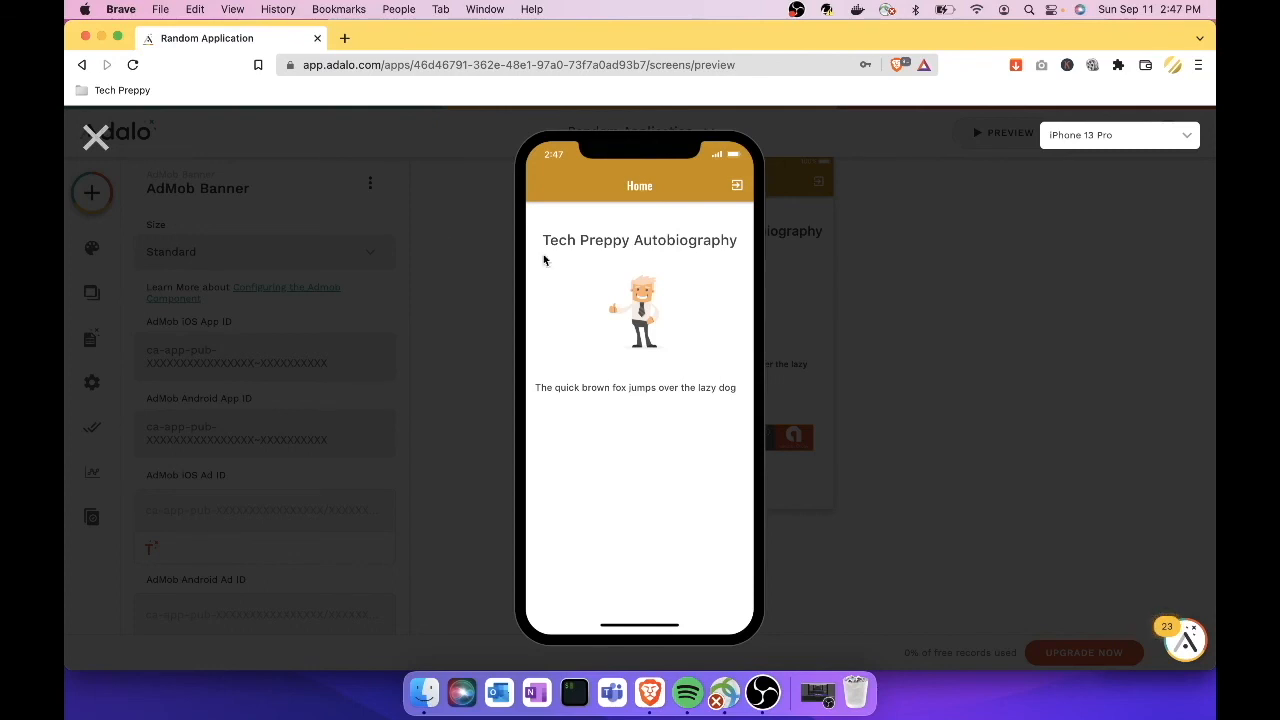
click(95, 137)
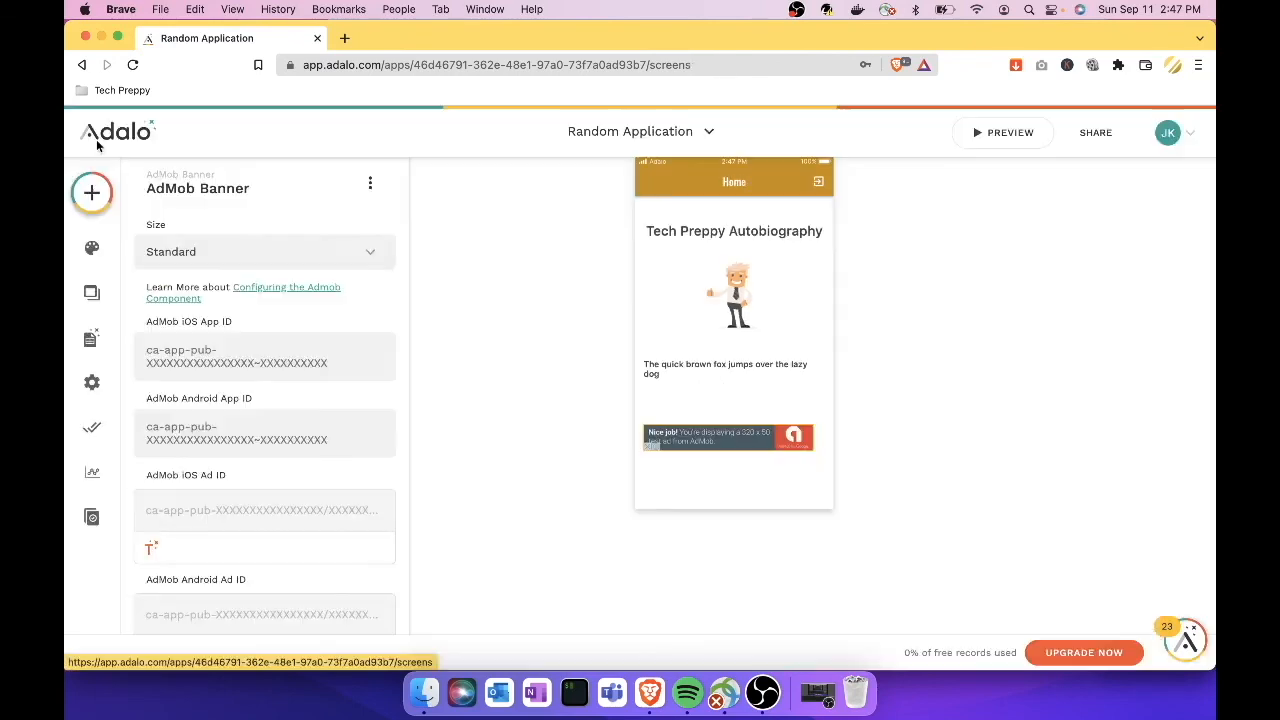